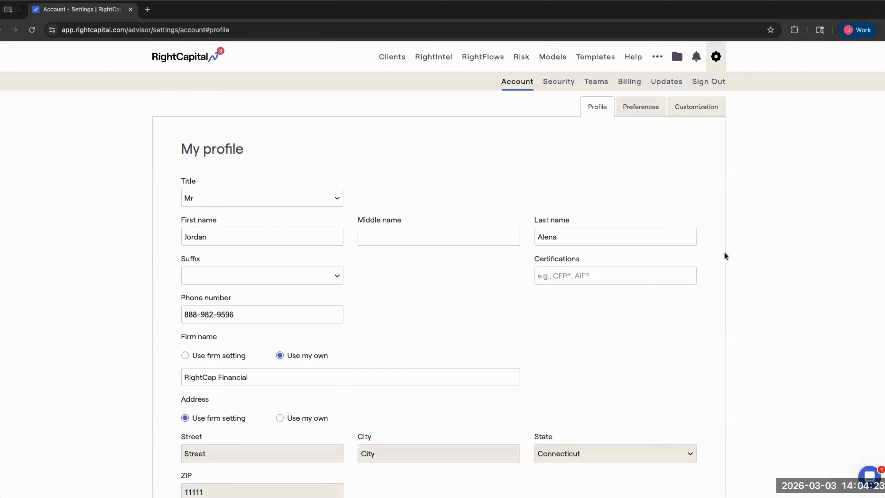
- Scroll through the Profile form to review its fields
scroll(724, 252, down, 2)
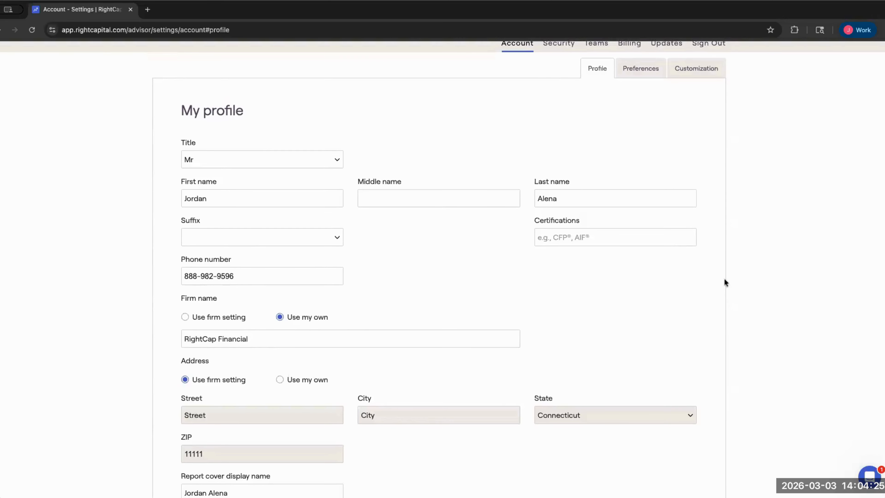
scroll(724, 278, down, 1)
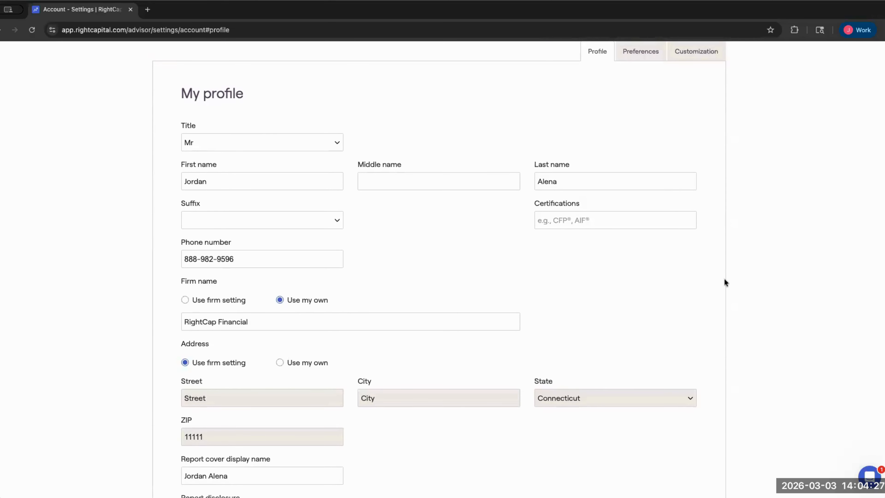
scroll(725, 282, down, 4)
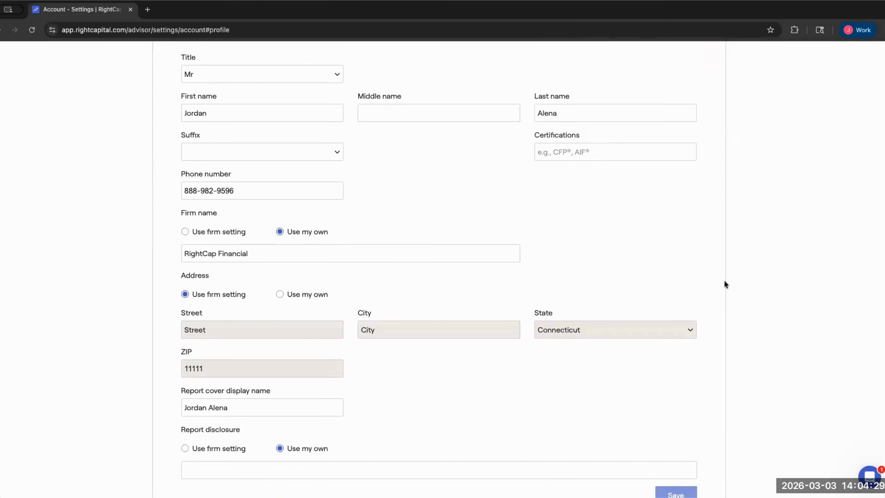
scroll(723, 284, down, 3)
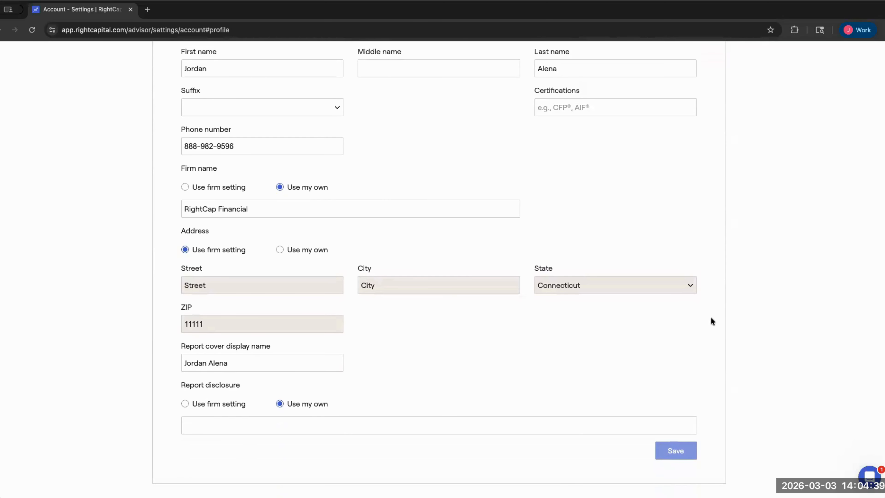
scroll(711, 317, up, 2)
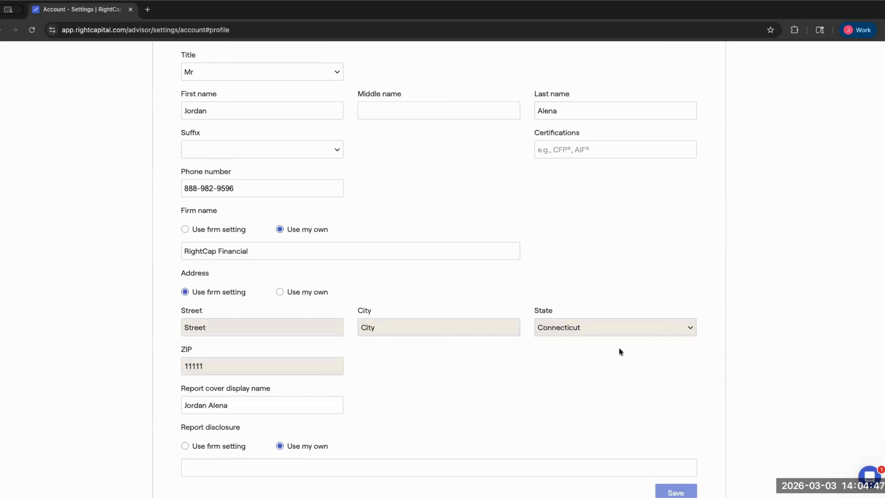
scroll(486, 384, down, 1)
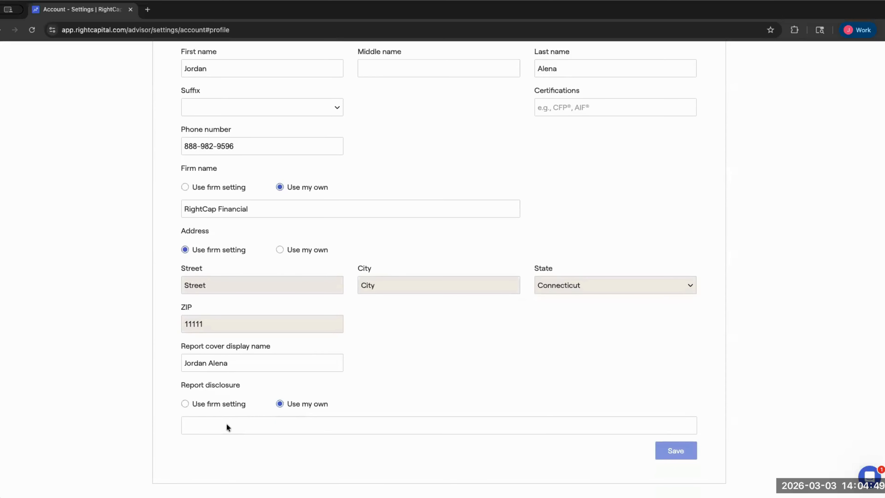
- Leave the Report disclosure field unedited and switch to the Preferences tab
click(210, 423)
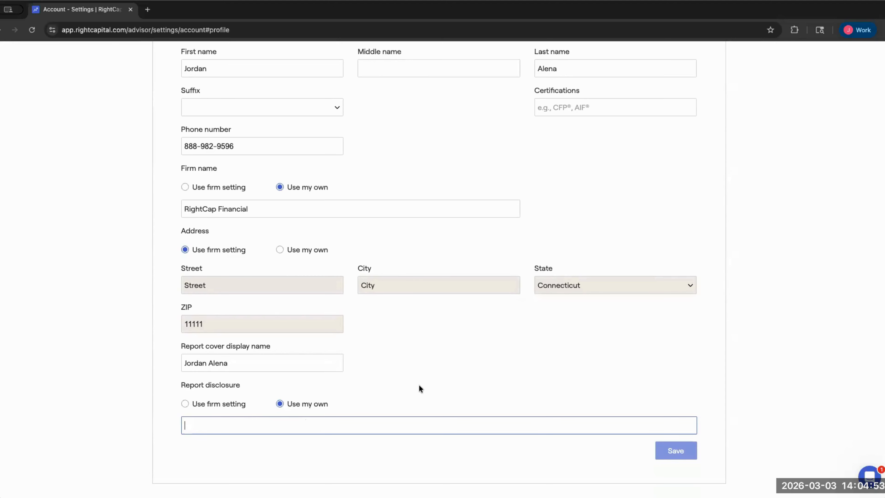
click(567, 318)
scroll(573, 320, up, 4)
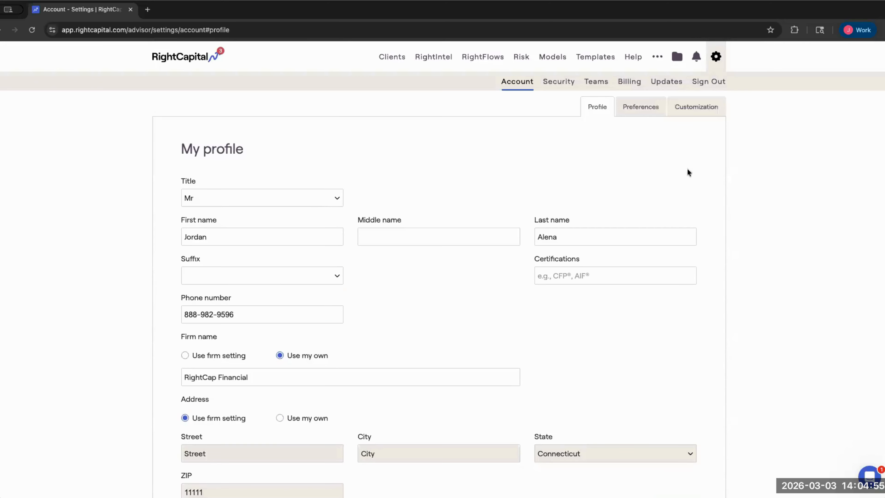
click(633, 108)
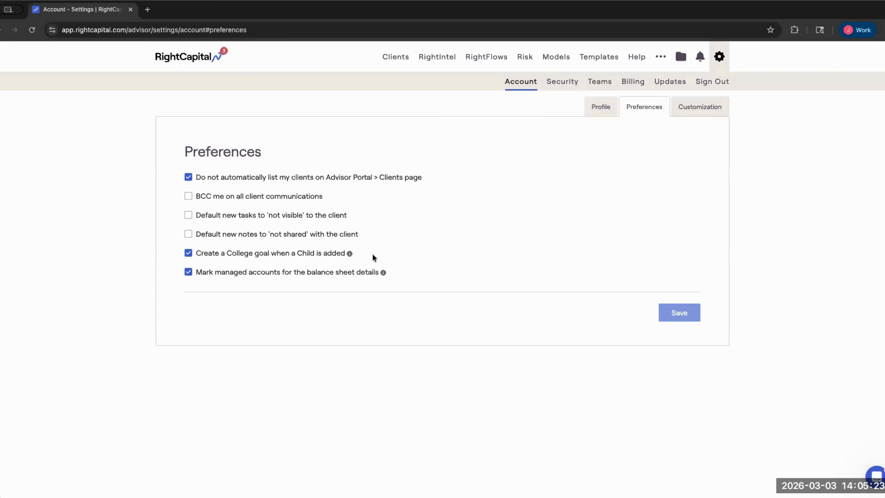
- Open the Customization tab under Account settings
mouse_move(350, 254)
click(707, 106)
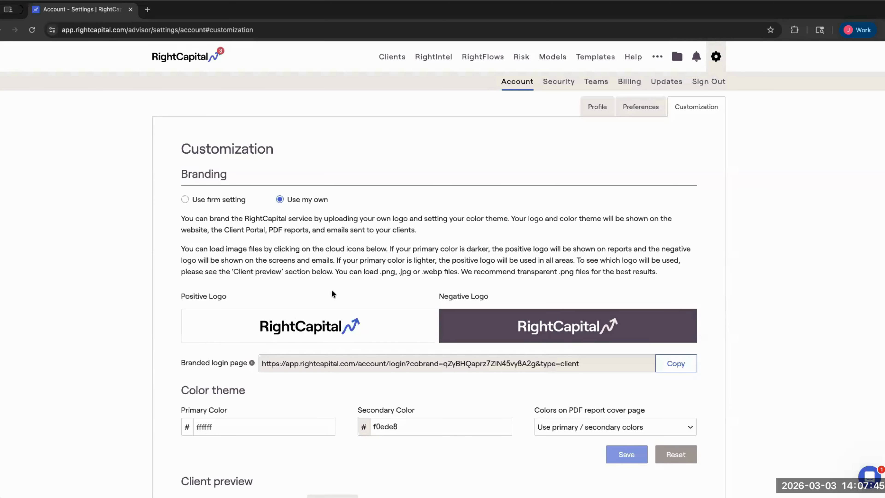
- Cancel the Positive Logo upload and open the Help Center in a new tab
click(311, 329)
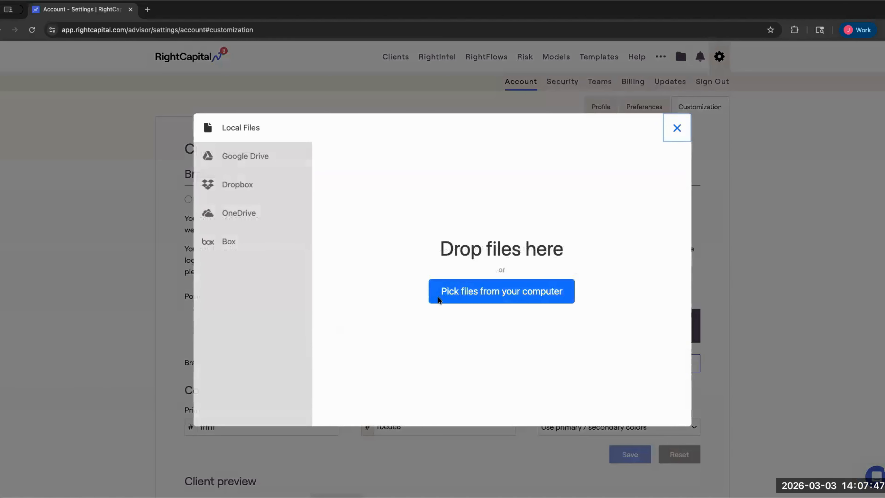
click(676, 128)
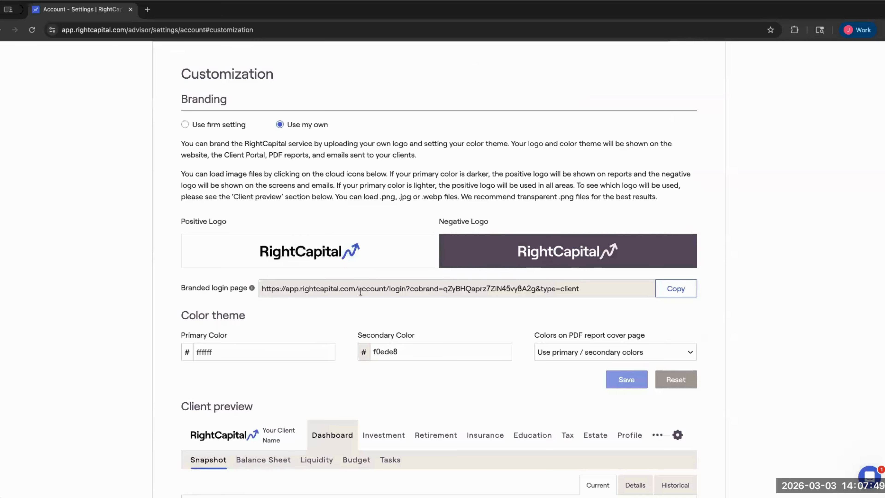
scroll(369, 292, up, 3)
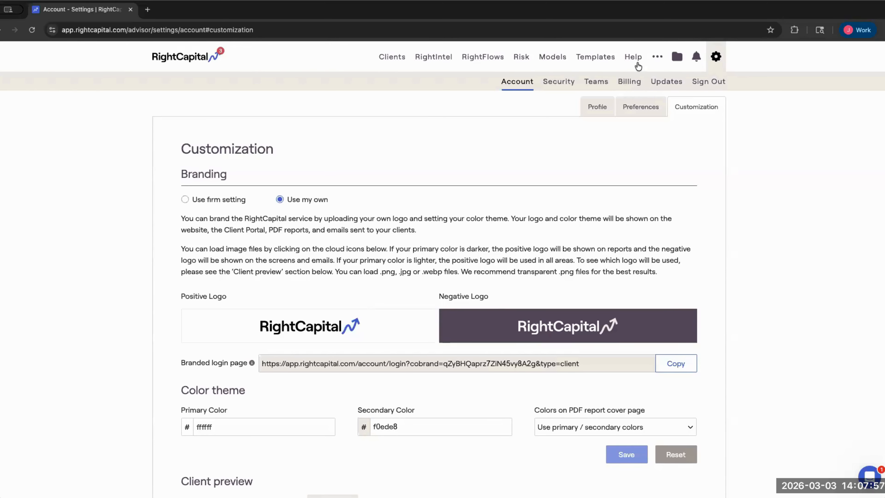
click(631, 58)
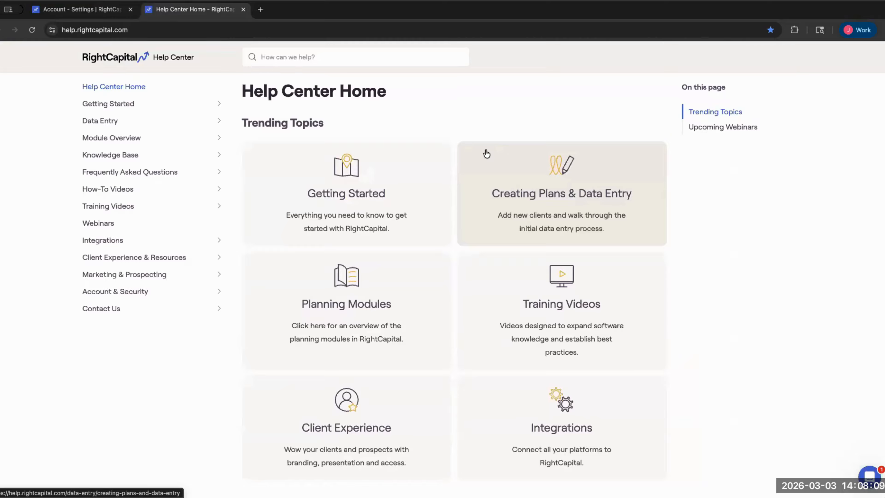
- Search the Help Center for 'logo customization' and open the Logo Customization article
click(333, 58)
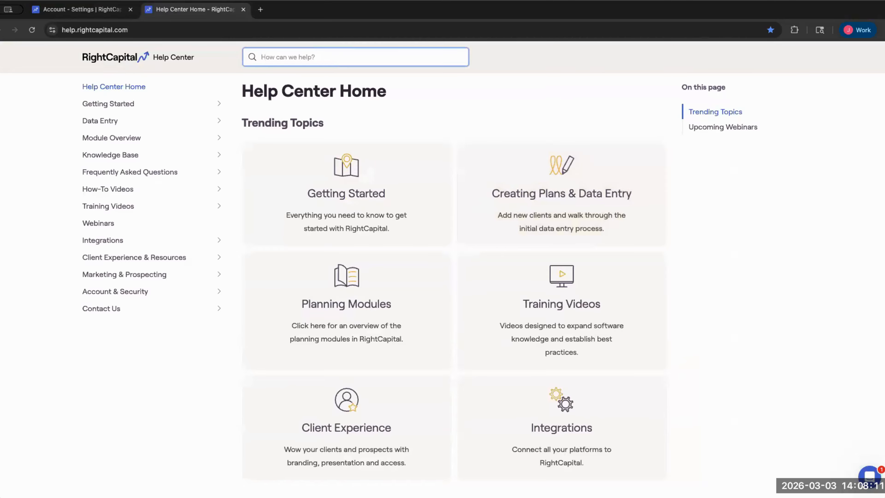
text(logo cus)
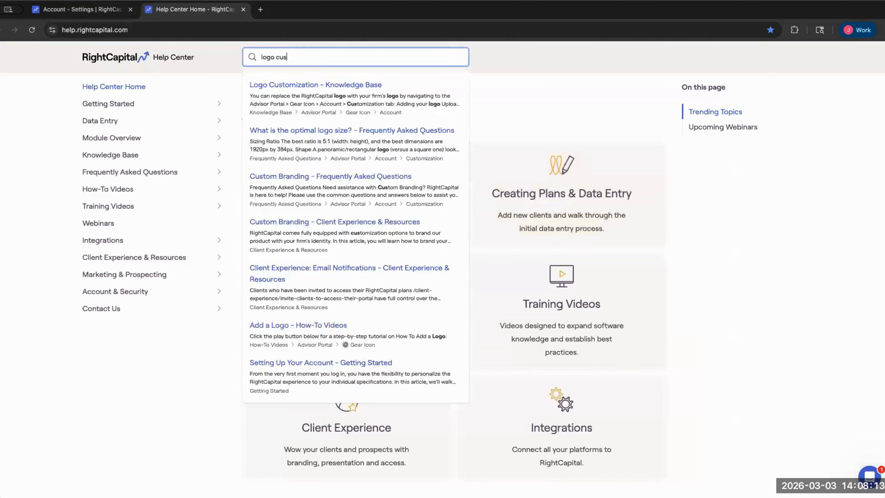
text(tomization)
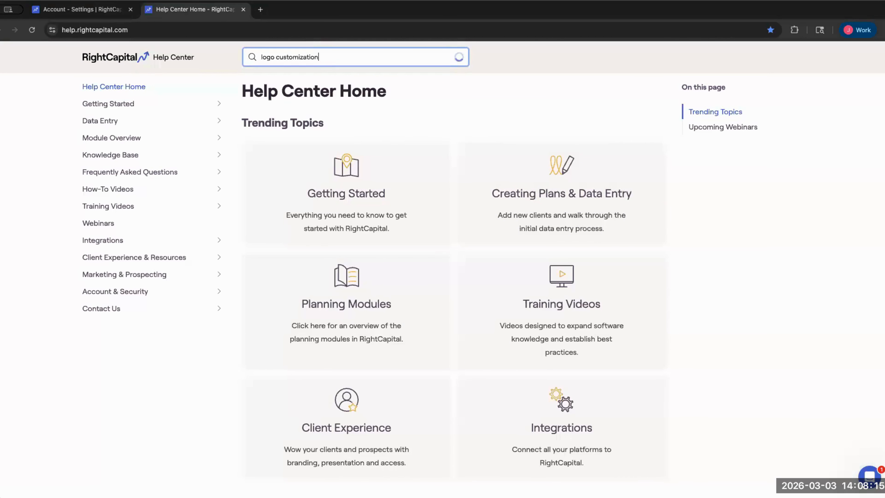
click(337, 91)
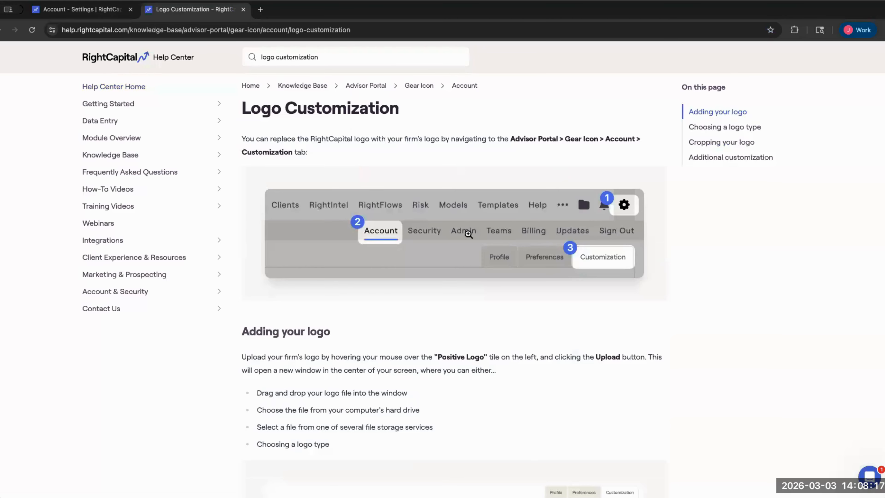
scroll(468, 234, down, 15)
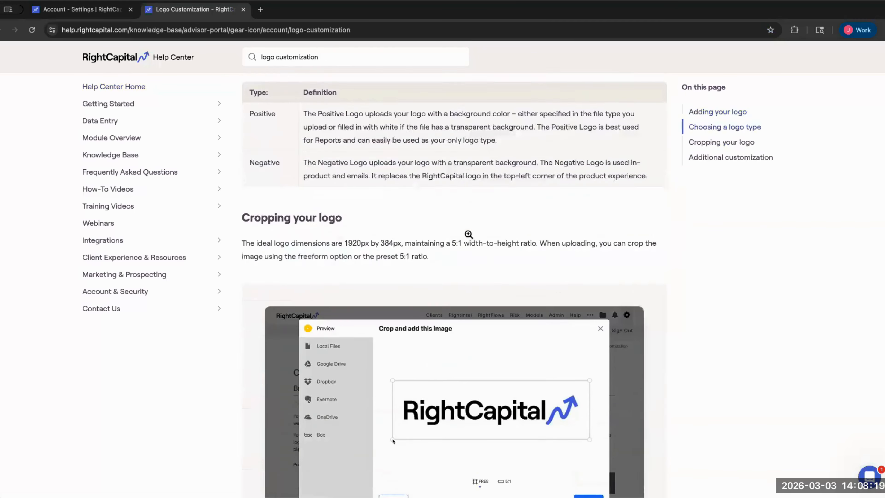
scroll(468, 234, down, 4)
scroll(468, 234, up, 4)
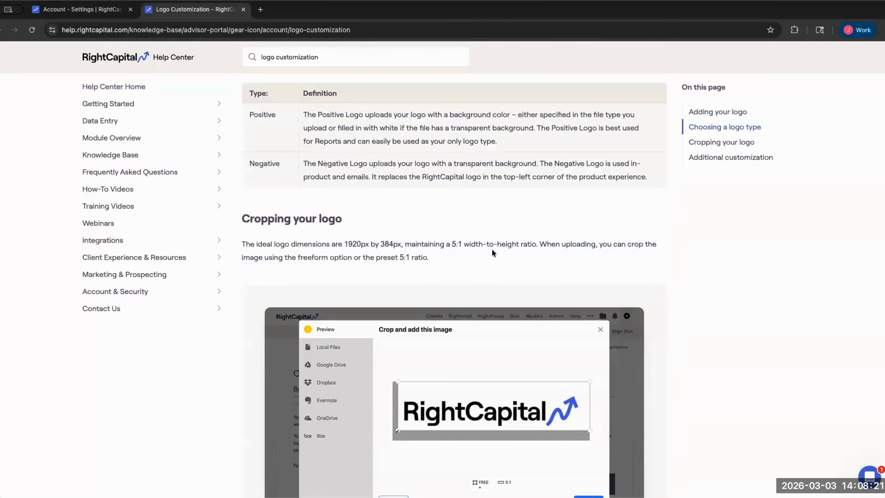
- Highlight the 1920px by 384px logo dimensions paragraph, then open and close support chat
triple_click(501, 255)
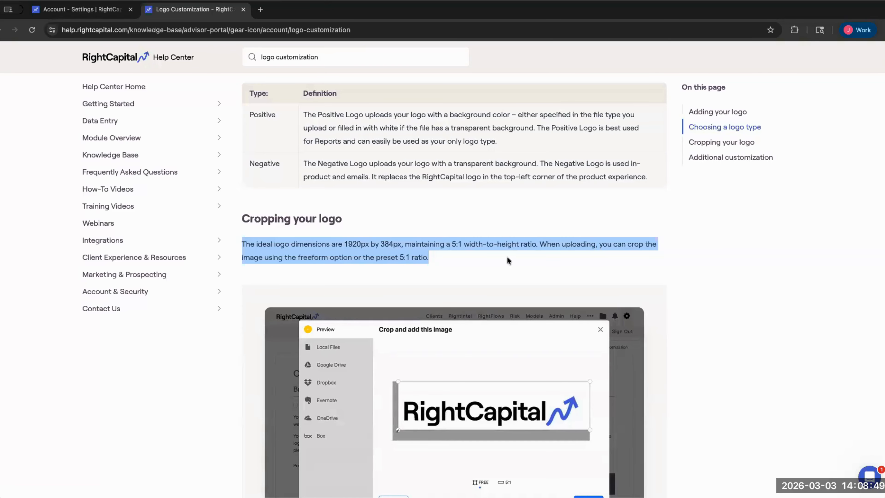
click(572, 235)
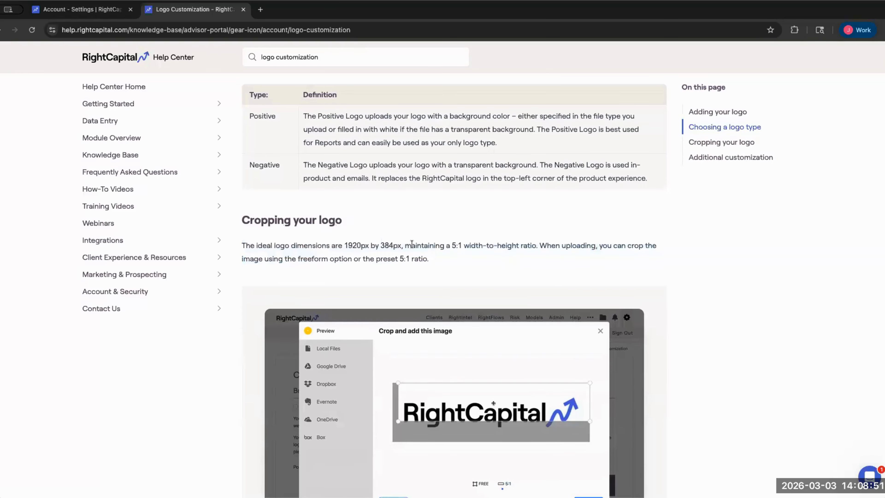
triple_click(436, 252)
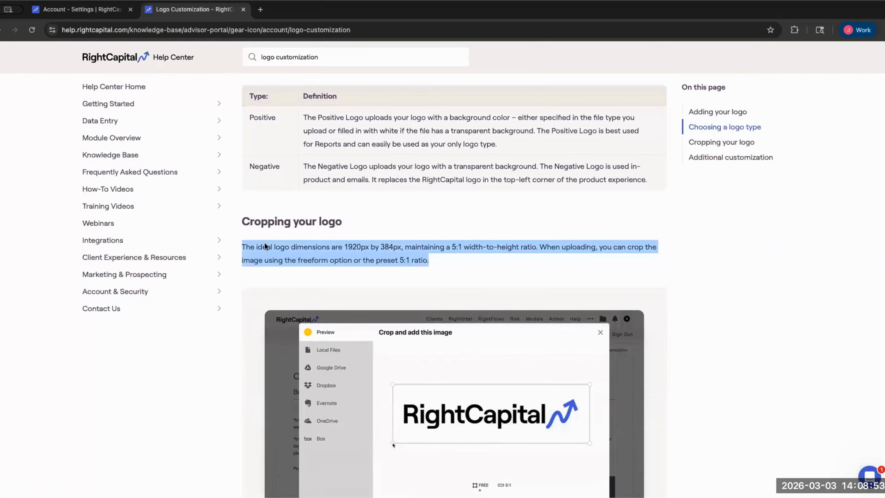
scroll(264, 245, up, 1)
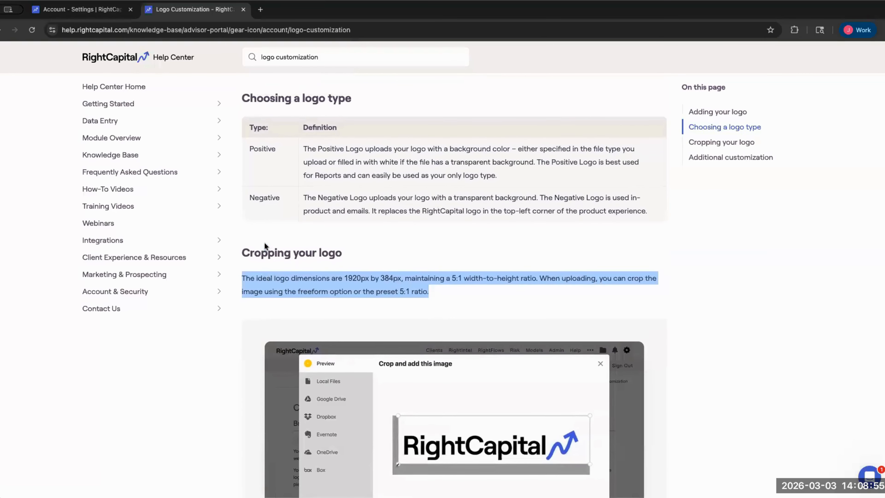
scroll(264, 242, up, 10)
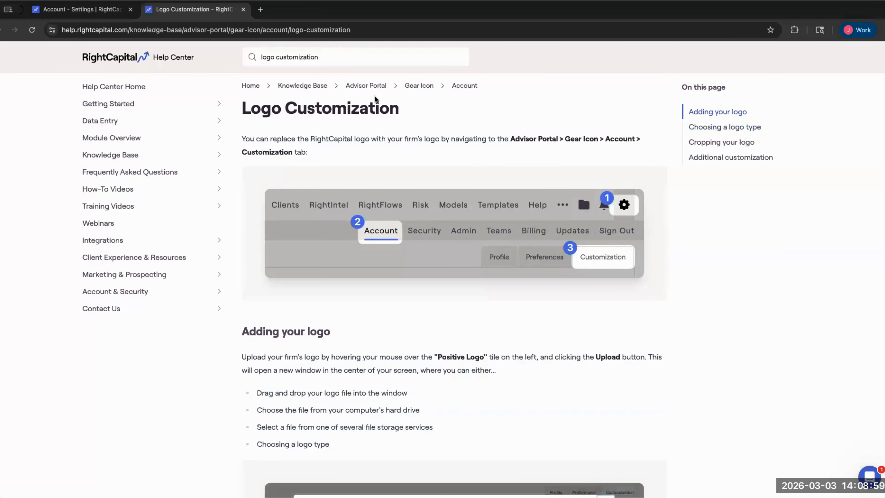
click(863, 469)
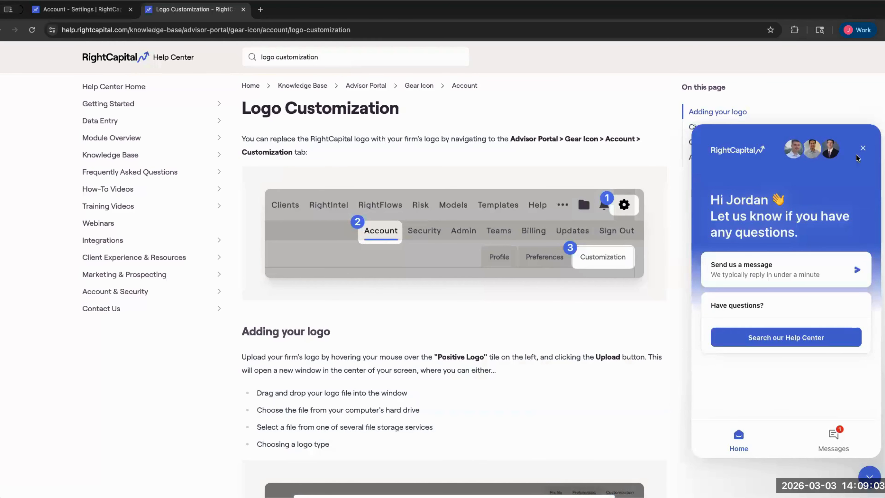
click(862, 148)
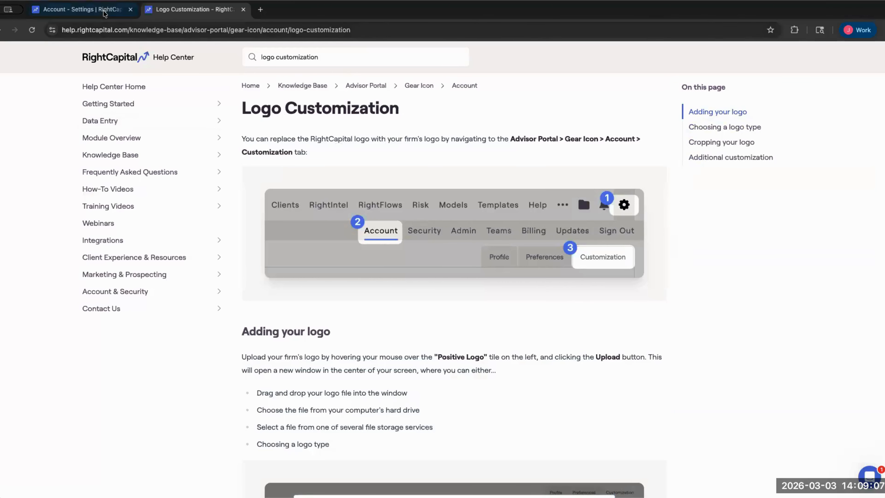
- Return to the Customization settings and select, then deselect, the branded login page URL
click(80, 9)
scroll(429, 269, down, 6)
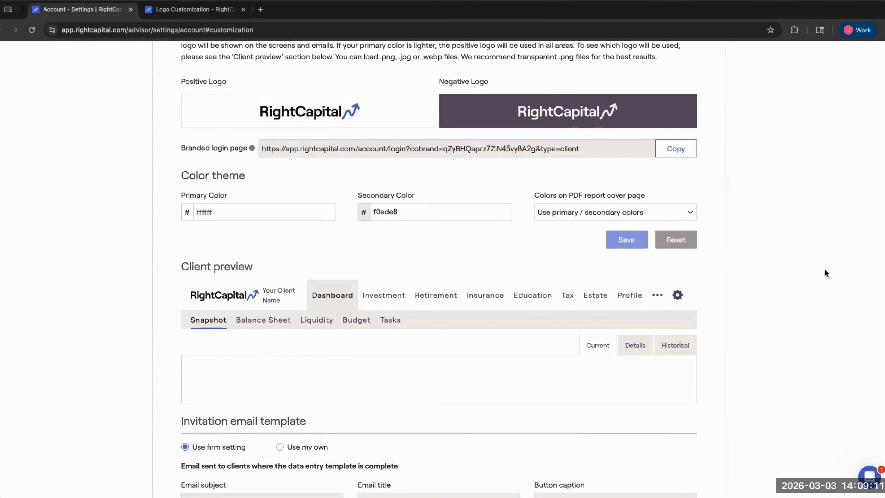
drag(179, 150, 245, 147)
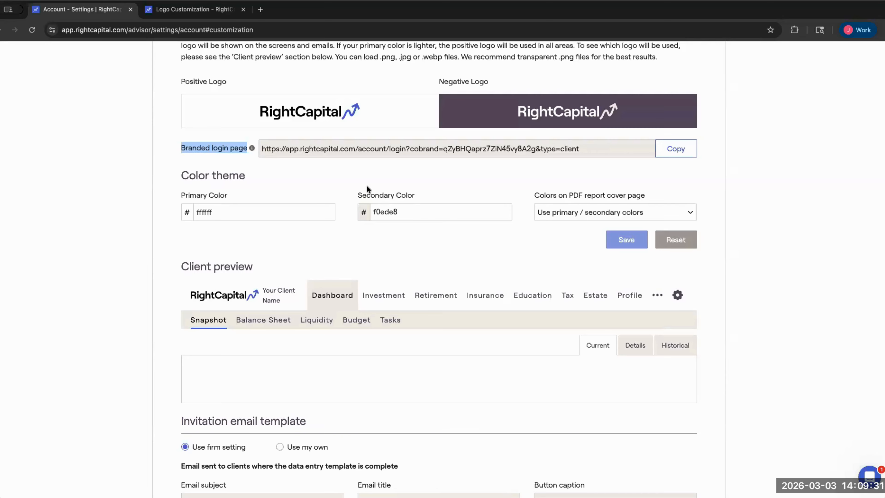
click(377, 144)
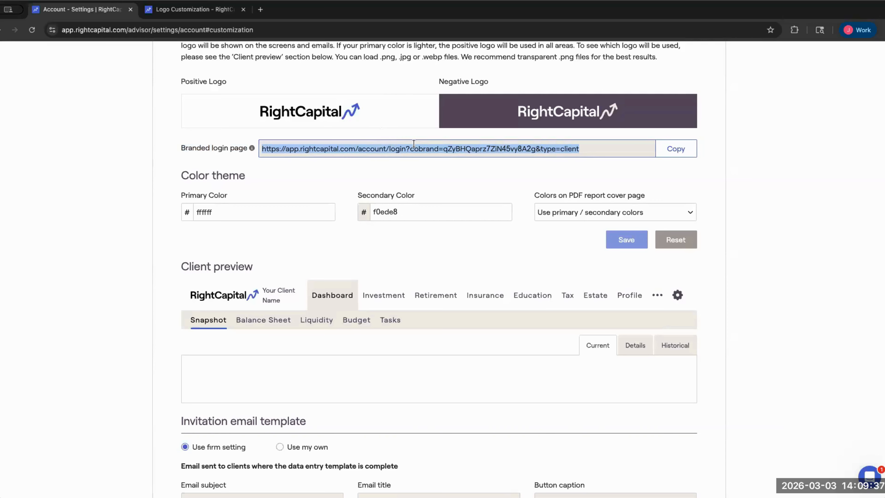
click(419, 159)
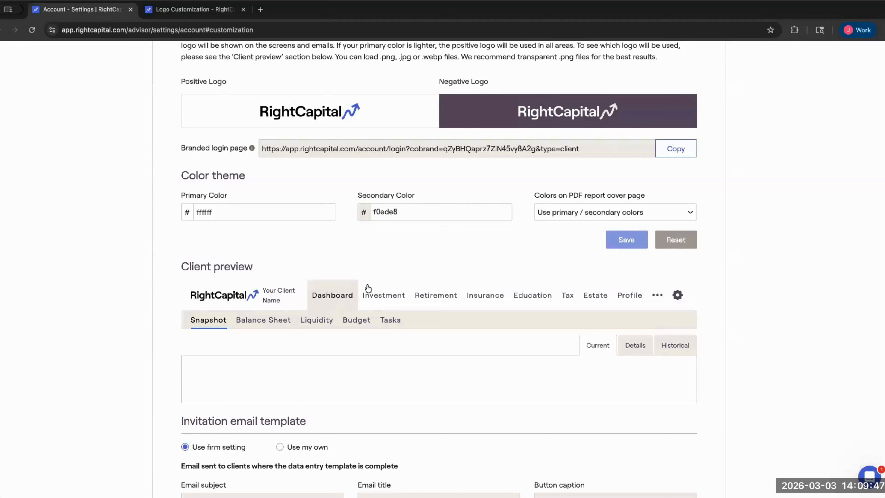
- Set the primary colour to dark green 37821c
click(187, 216)
click(264, 199)
click(188, 214)
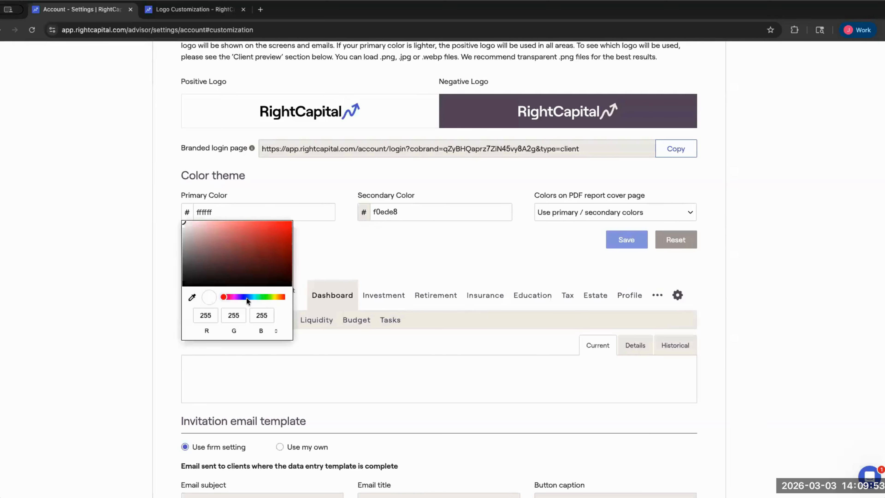
click(267, 296)
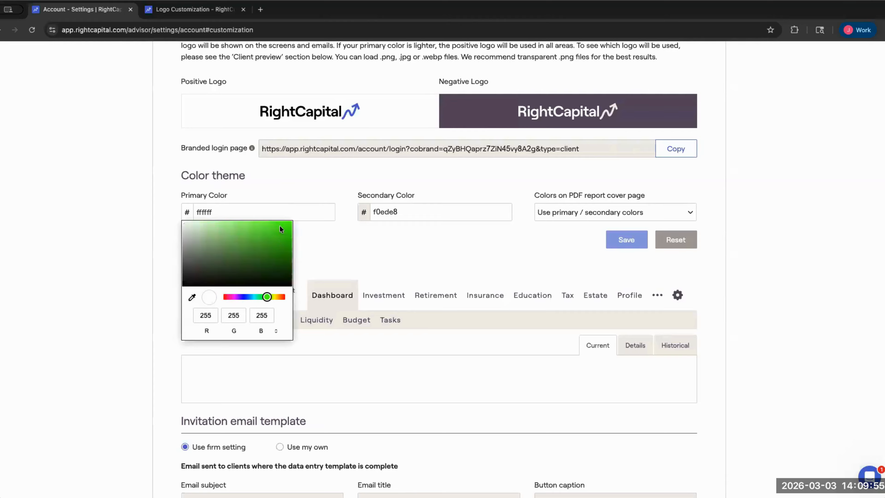
drag(279, 225, 267, 226)
click(252, 242)
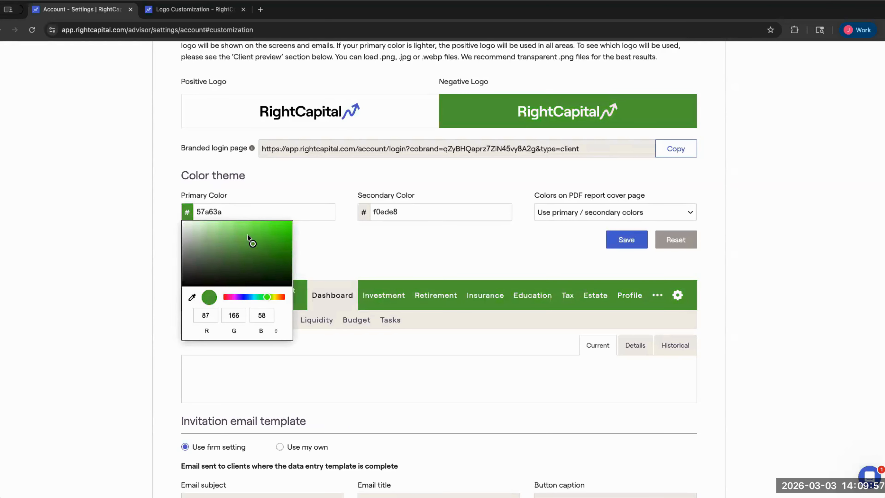
click(245, 234)
click(269, 254)
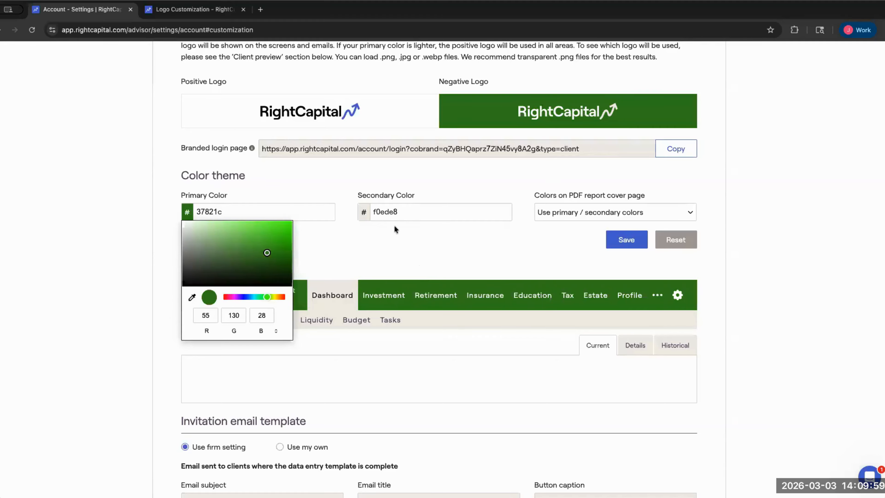
click(361, 213)
- Set the secondary colour to pale yellow fddf72, then reset the colour theme to defaults
click(361, 212)
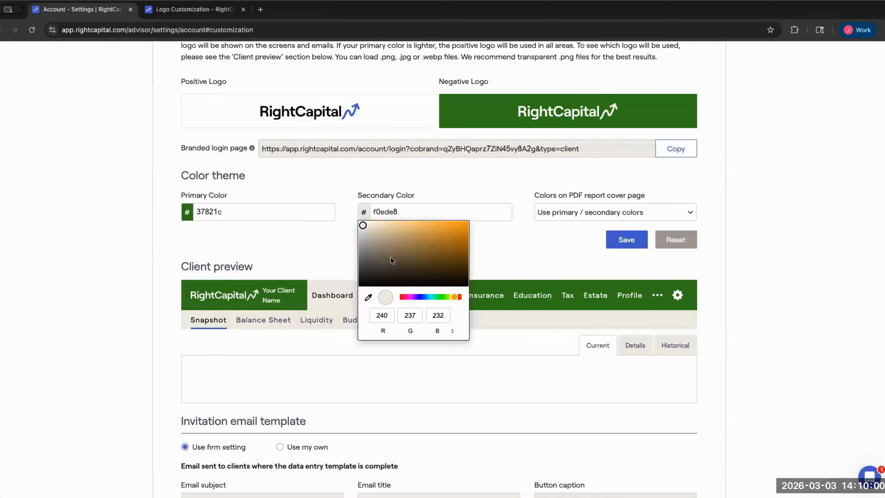
click(452, 227)
click(444, 224)
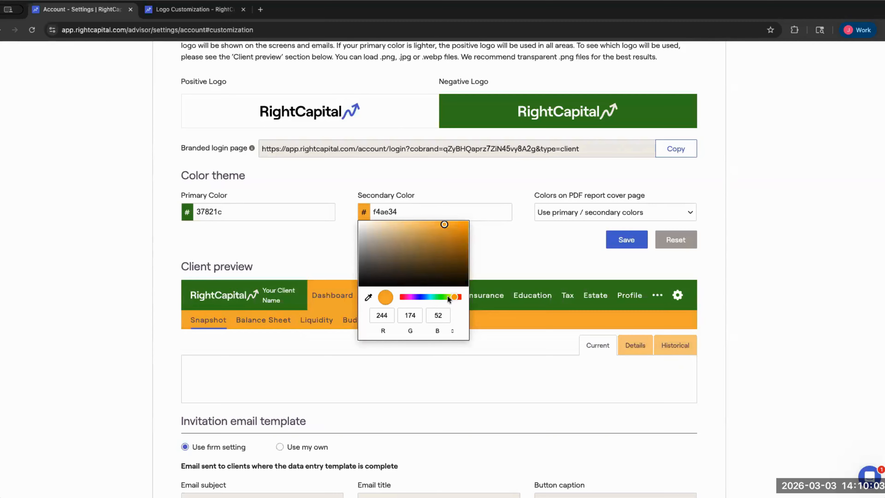
drag(447, 295, 452, 295)
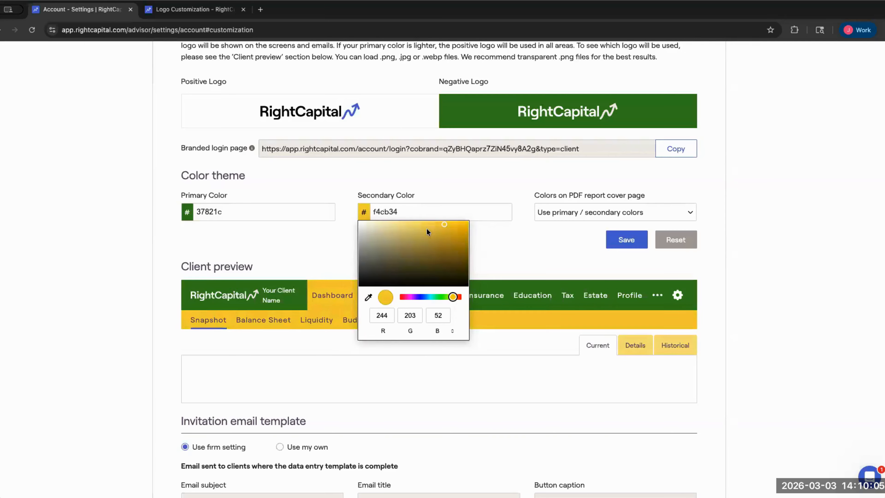
click(418, 222)
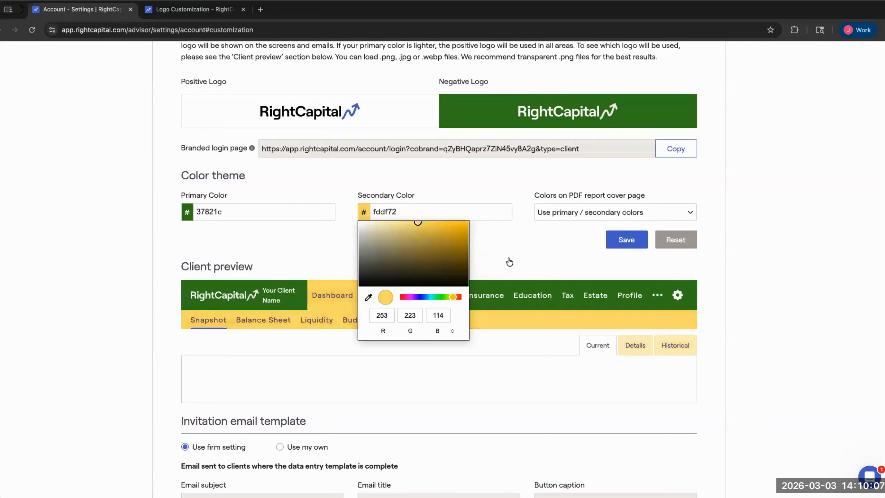
click(512, 277)
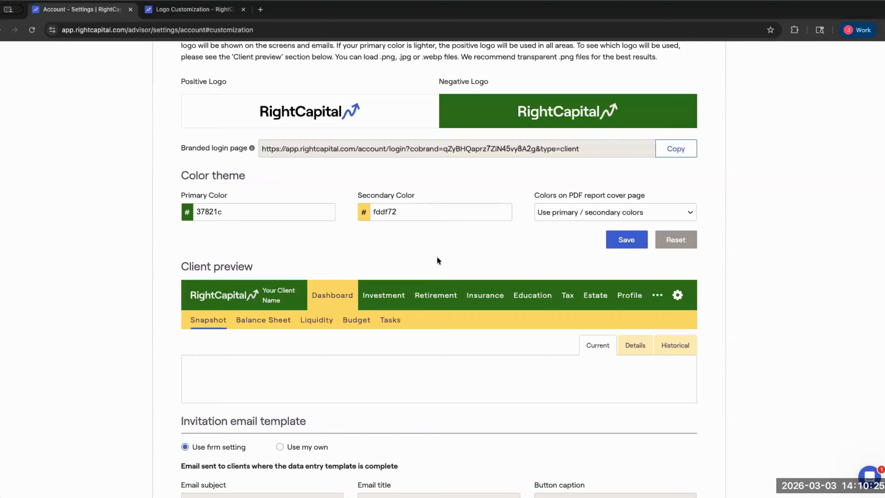
click(674, 241)
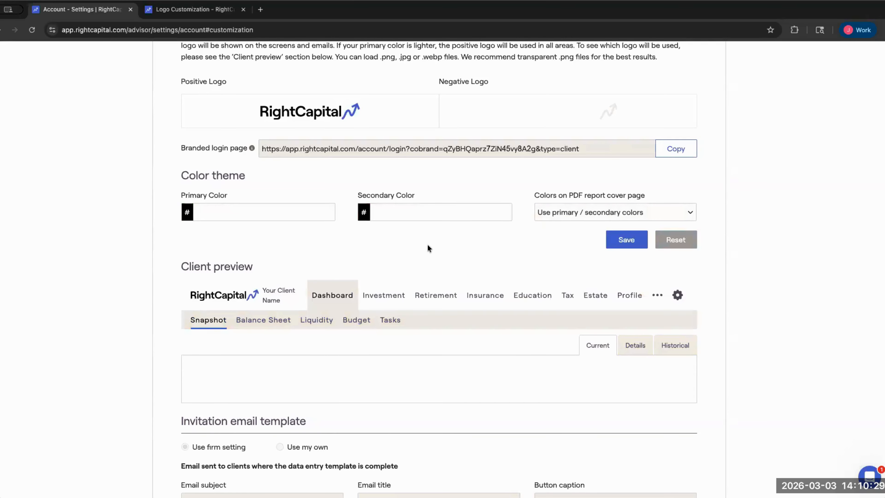
- Scroll down to review the Invitation email template fields and Sign Up button captions
scroll(450, 259, down, 5)
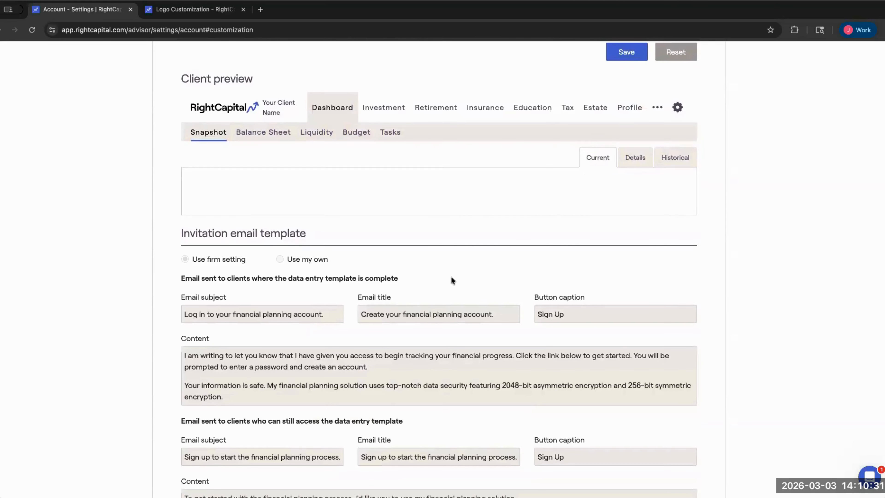
scroll(451, 282, down, 2)
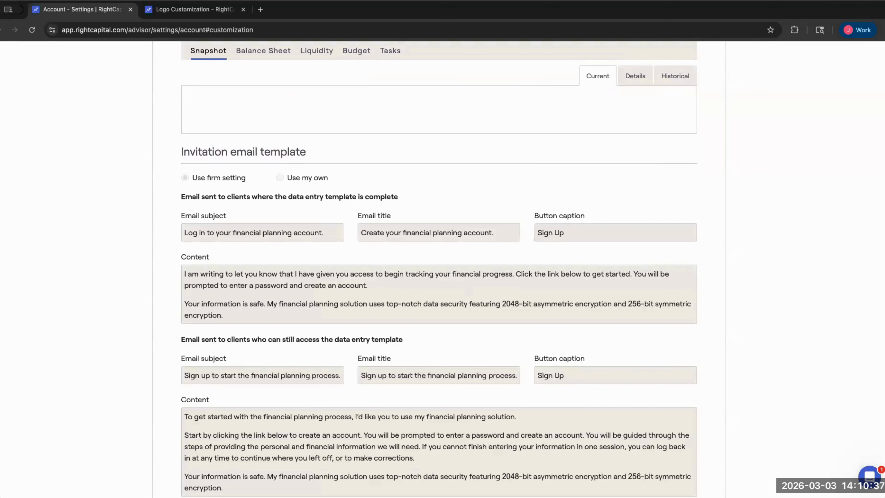
scroll(488, 188, down, 5)
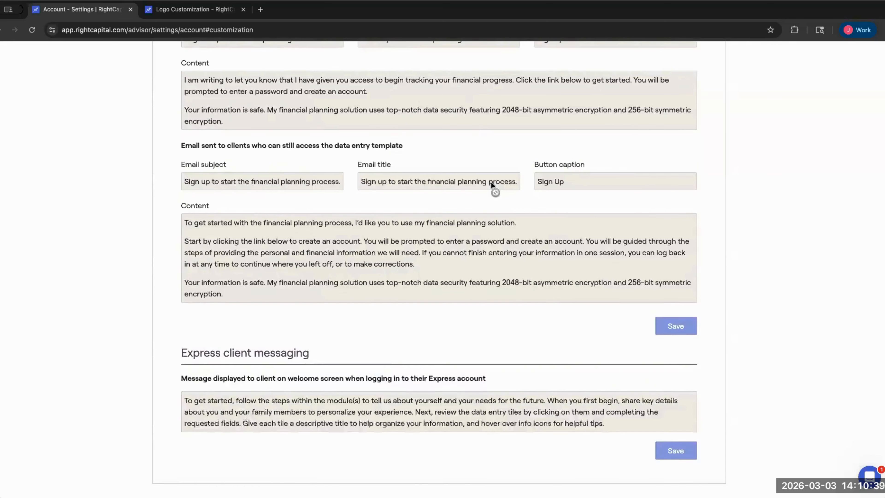
scroll(493, 192, up, 2)
scroll(550, 201, up, 2)
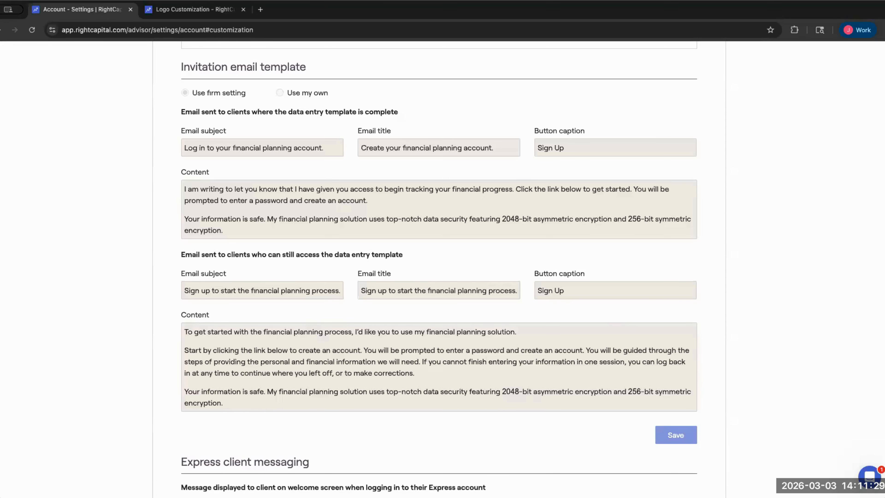
- Highlight the Express client messaging heading, then clear the highlight
scroll(636, 302, down, 3)
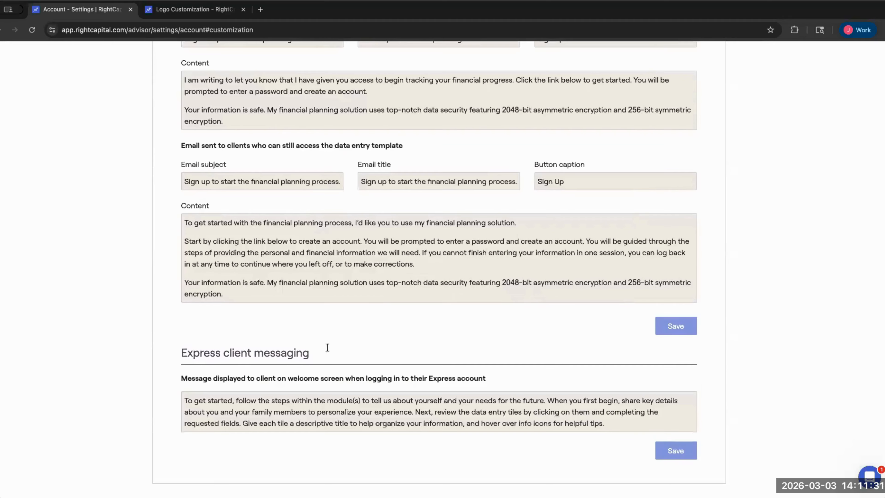
triple_click(174, 353)
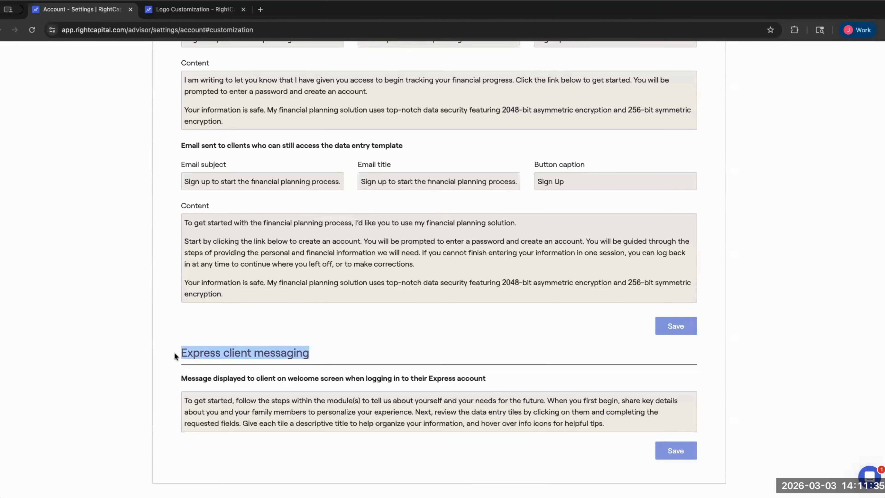
drag(174, 353, 317, 346)
click(381, 378)
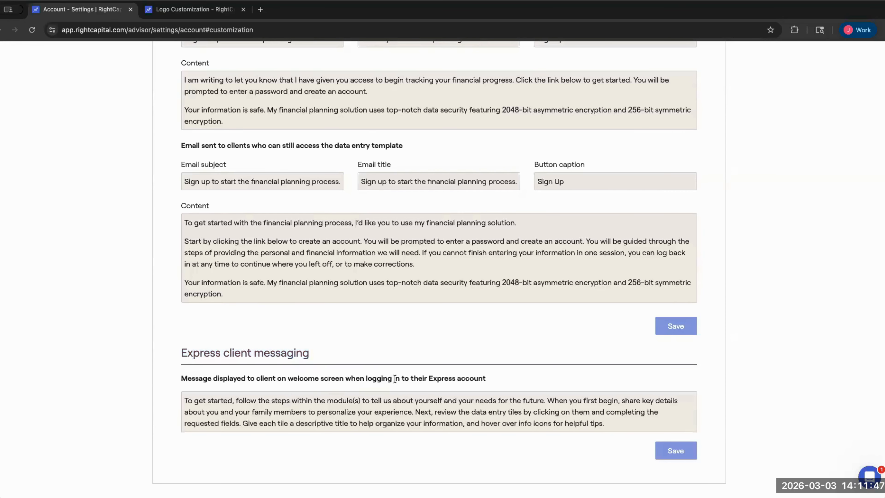
- Scroll to the top of account settings and open the Profile tab
scroll(422, 378, up, 1)
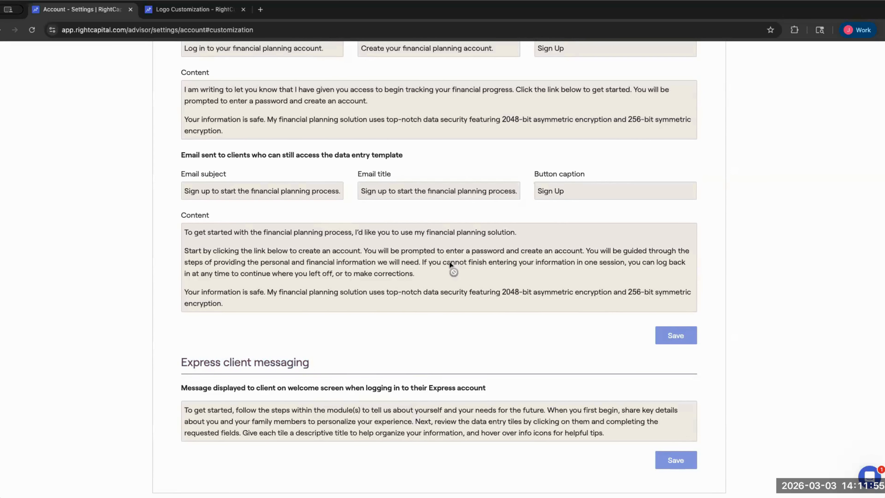
scroll(587, 212, up, 10)
scroll(583, 223, up, 5)
click(597, 107)
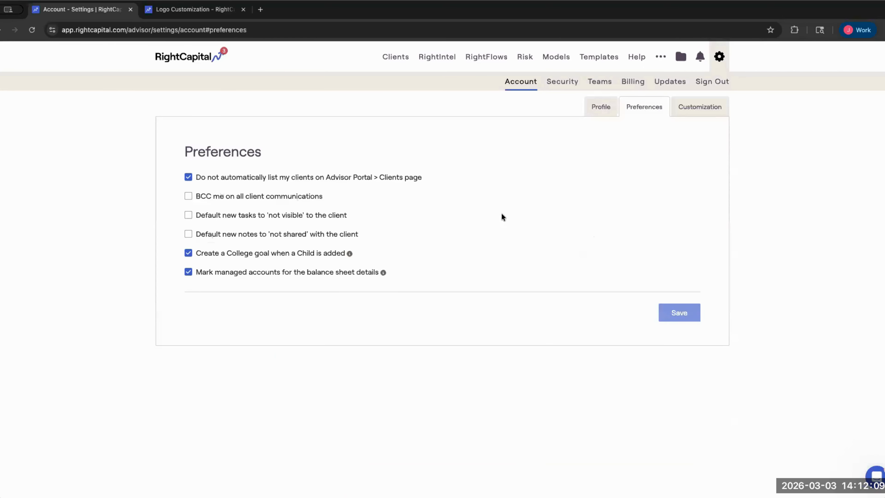
- Return to the Customization tab and review its branding and empty colour values
click(697, 103)
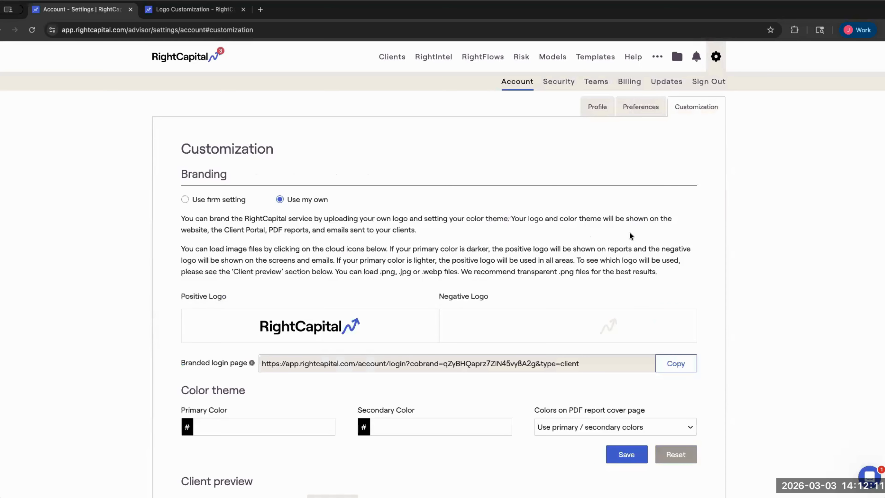
scroll(628, 234, down, 1)
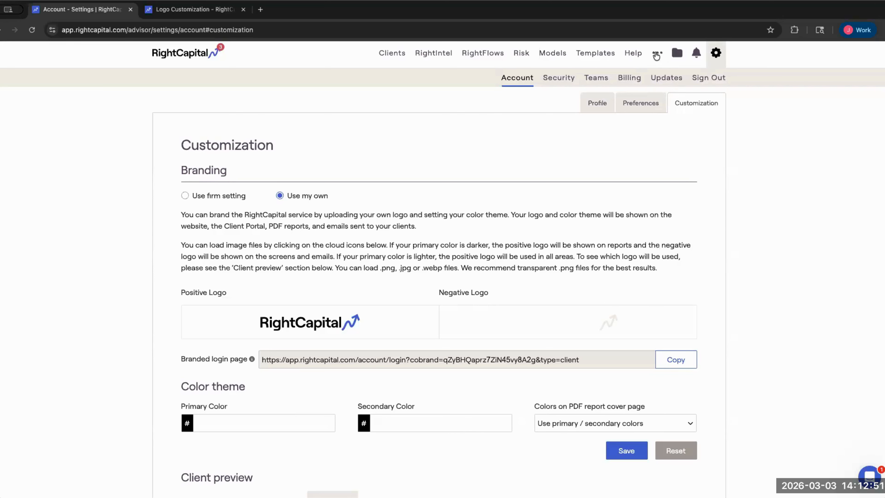
mouse_move(656, 56)
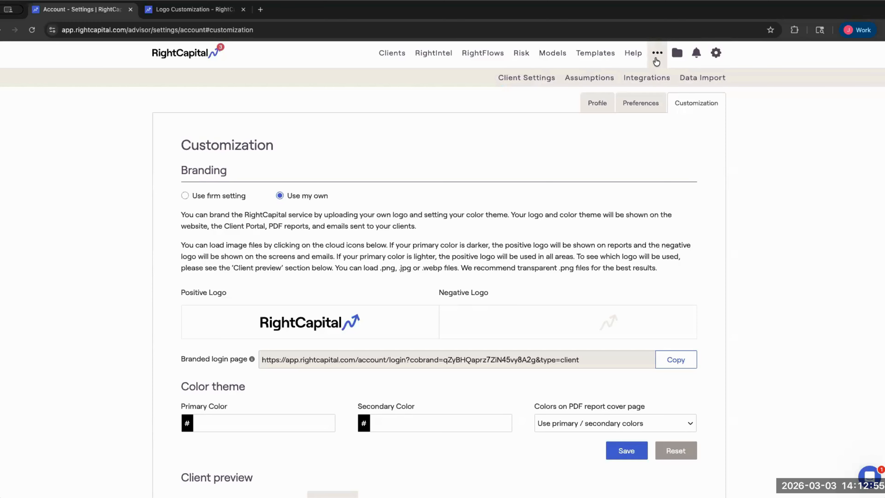
- Open Assumptions and highlight Historical Index Returns and Large Growth's dividend, gain and total return
click(579, 83)
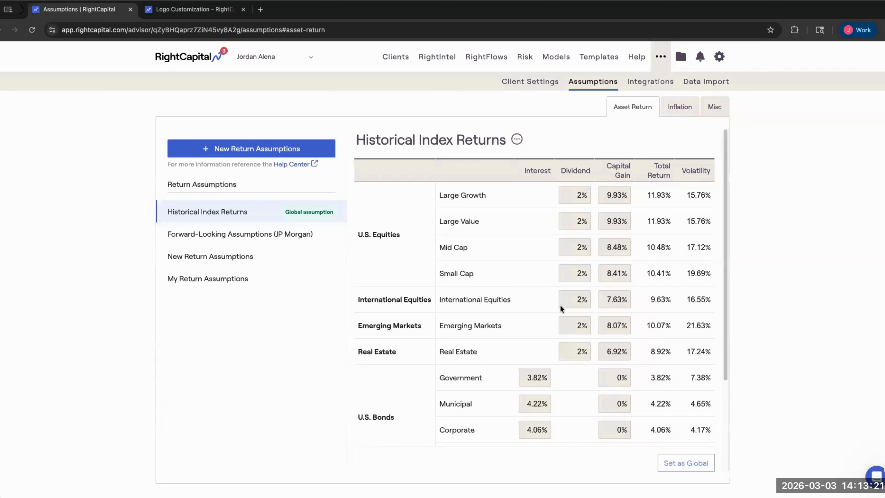
drag(162, 216, 272, 215)
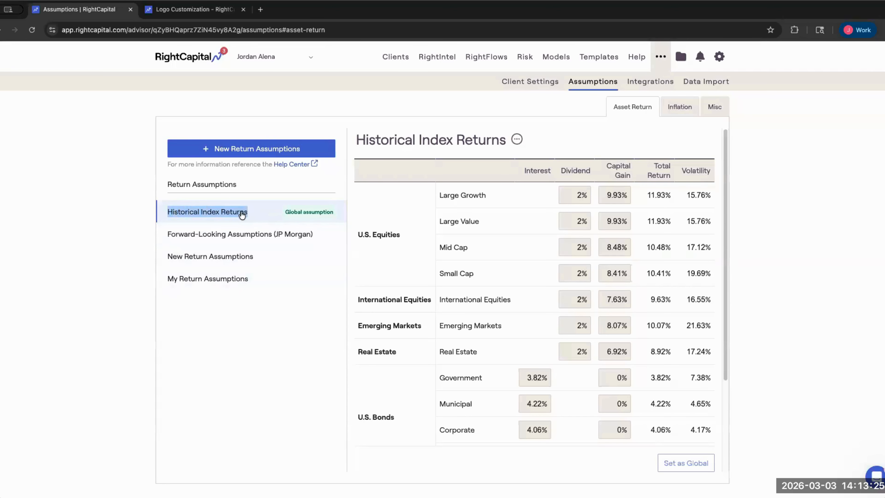
drag(438, 194, 529, 197)
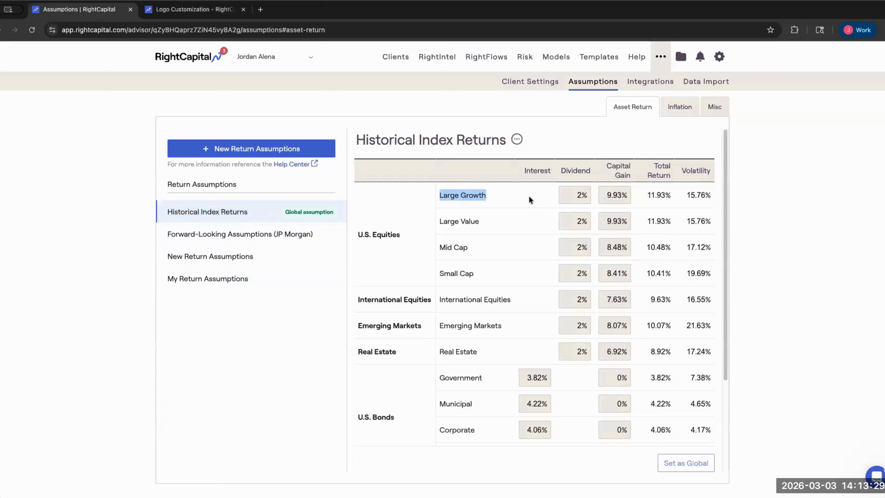
drag(529, 196, 684, 192)
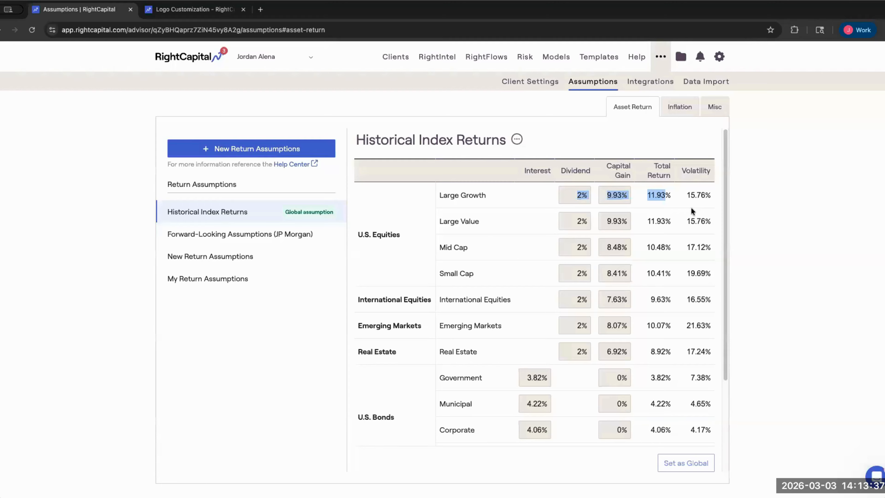
click(552, 277)
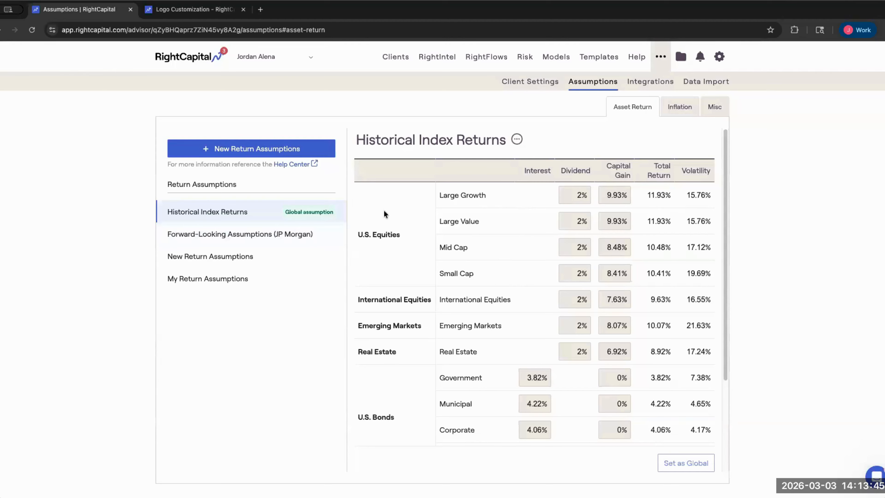
- Highlight the Historical Index Returns table title and open the Help Center in a new tab
drag(353, 139, 499, 139)
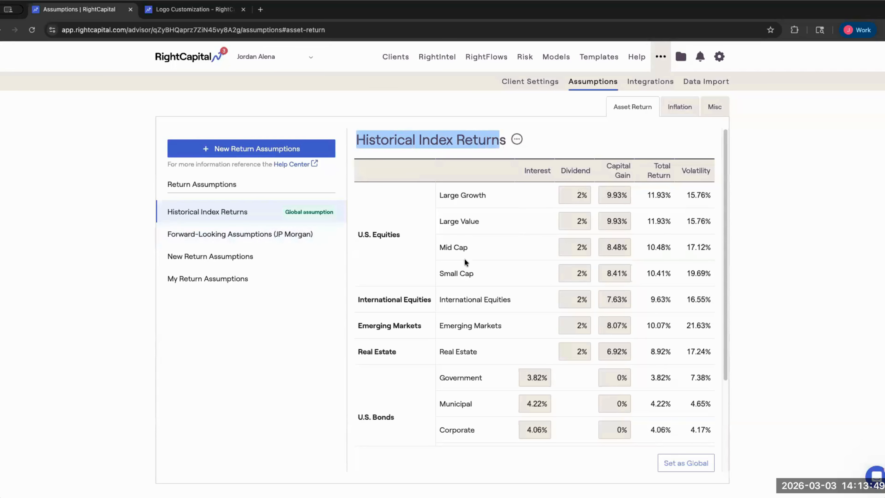
click(461, 235)
click(291, 164)
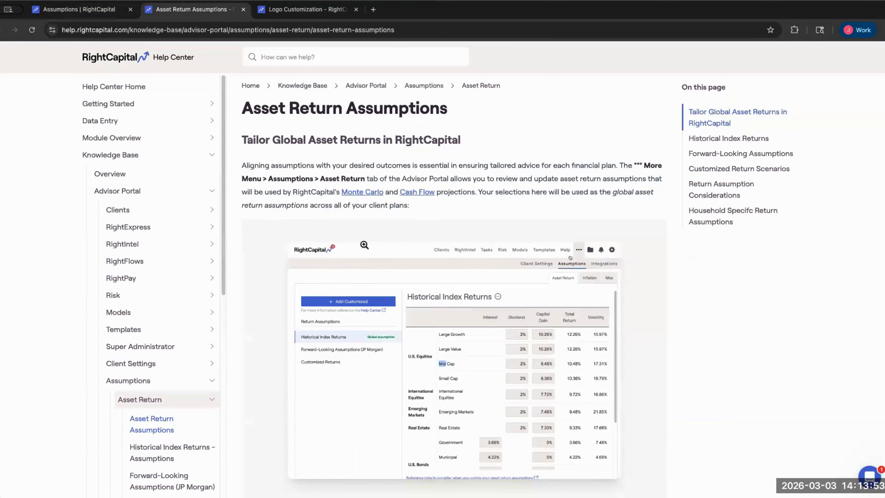
- Open the Help Center Webinars page and scroll down to Previously Hosted Webinars
scroll(428, 260, down, 4)
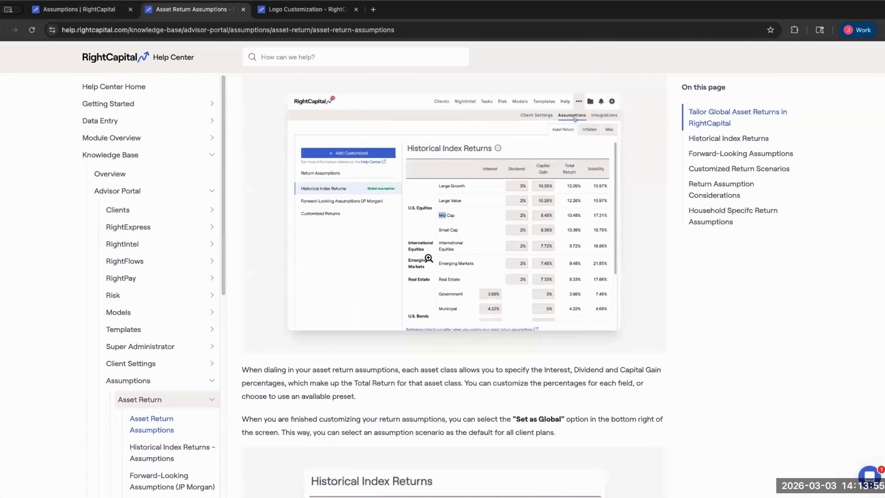
scroll(428, 258, down, 10)
scroll(149, 292, down, 8)
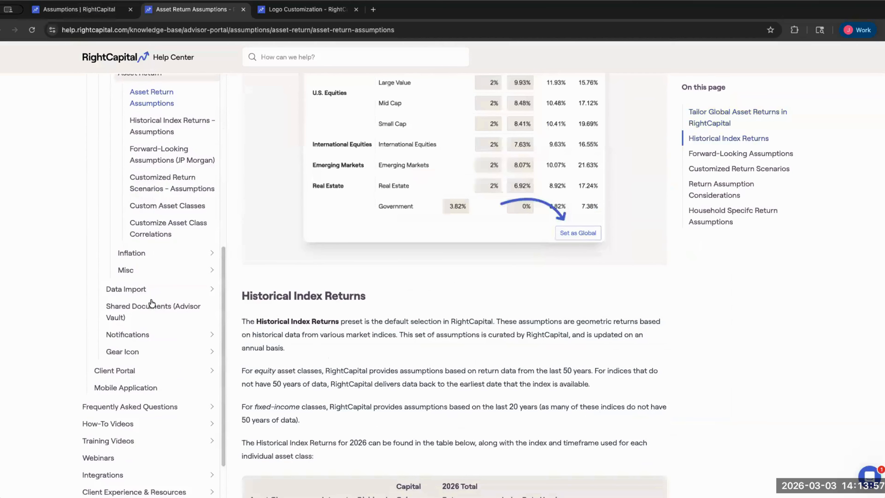
scroll(146, 289, down, 4)
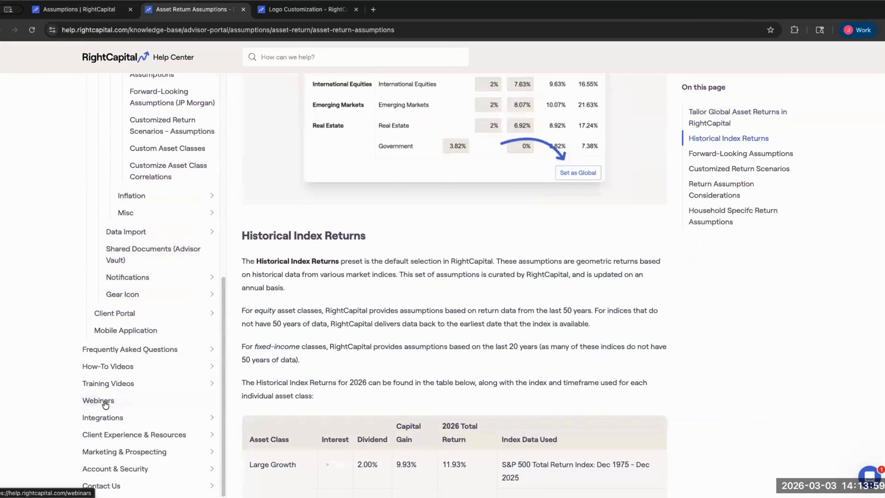
click(98, 400)
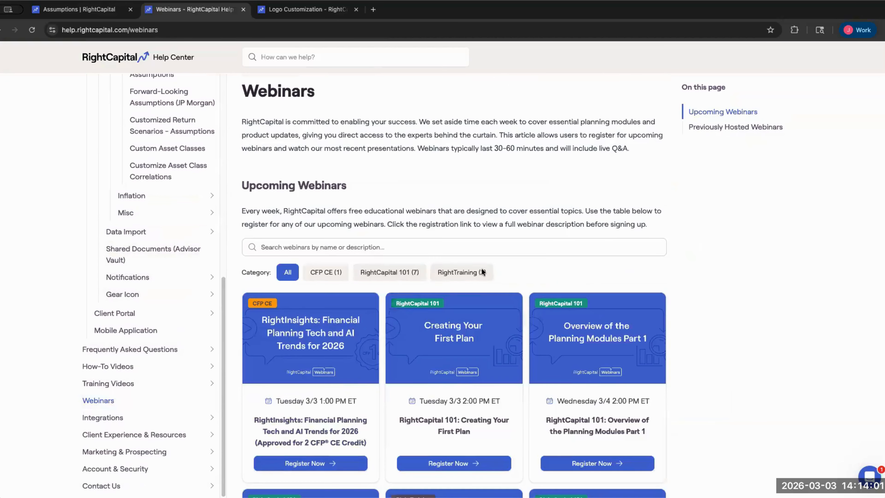
scroll(483, 272, down, 11)
drag(361, 177, 220, 179)
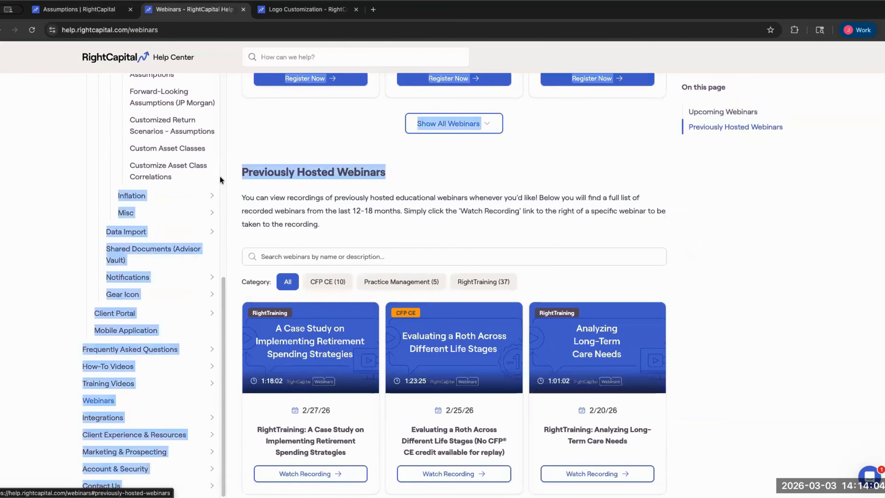
click(703, 271)
scroll(698, 273, down, 7)
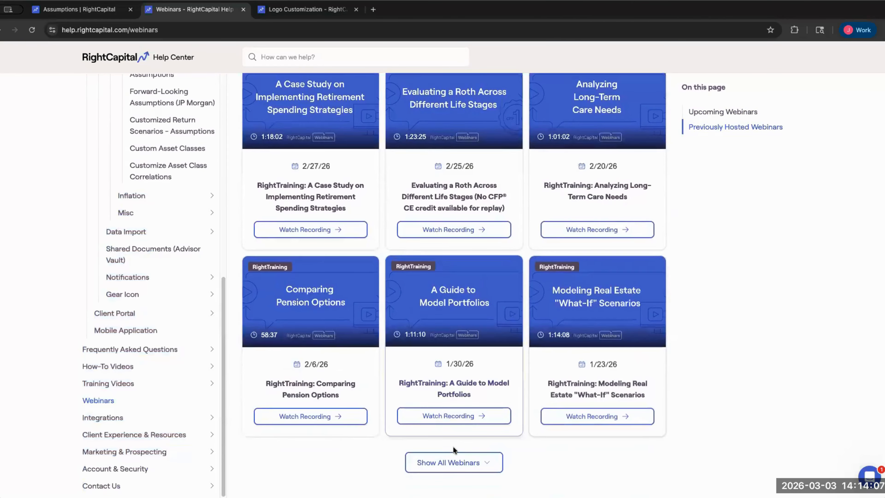
- Show all past webinars and browse the recordings, including In-Depth Overview of Asset Return Assumptions
click(452, 462)
scroll(526, 348, down, 3)
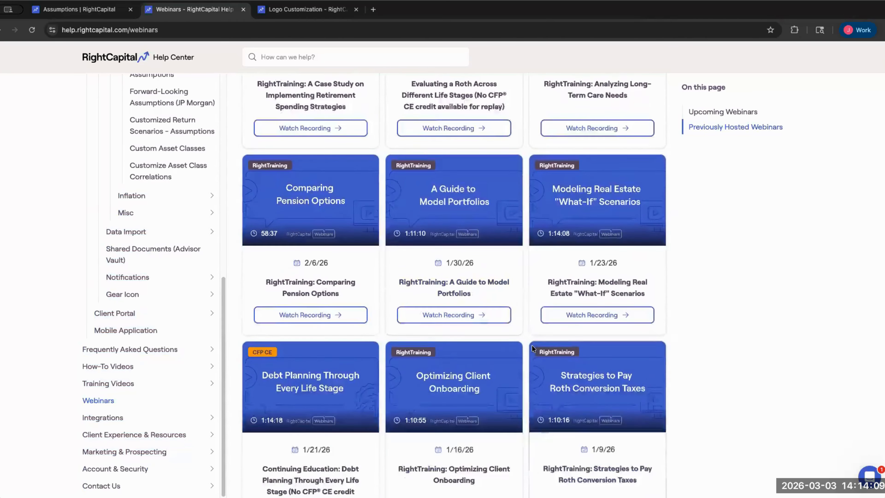
scroll(532, 344, down, 4)
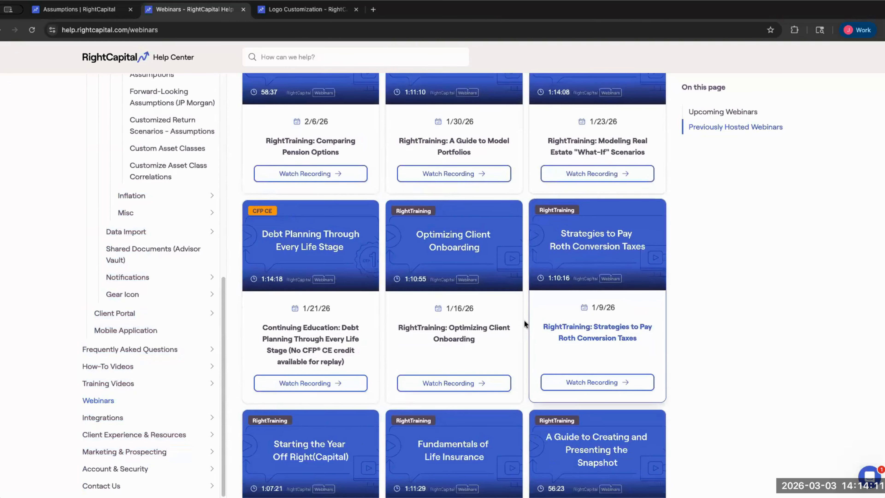
scroll(524, 320, up, 4)
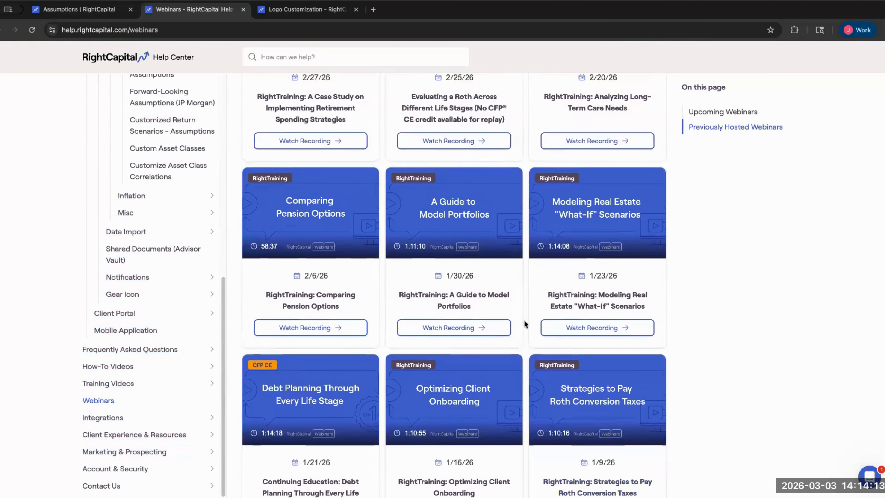
scroll(524, 320, up, 5)
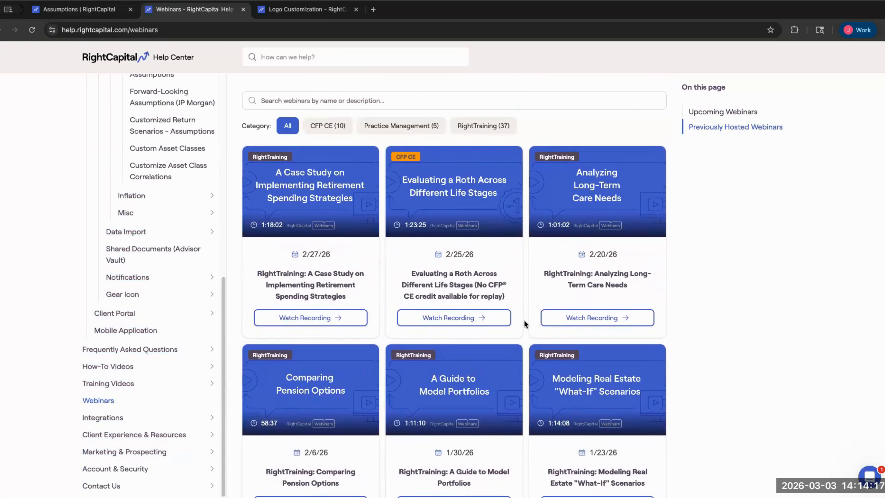
scroll(524, 321, down, 3)
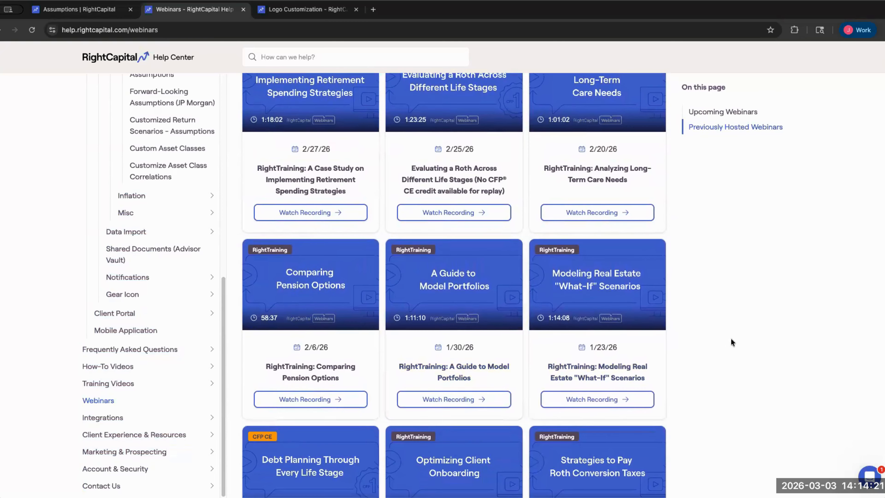
scroll(728, 331, down, 5)
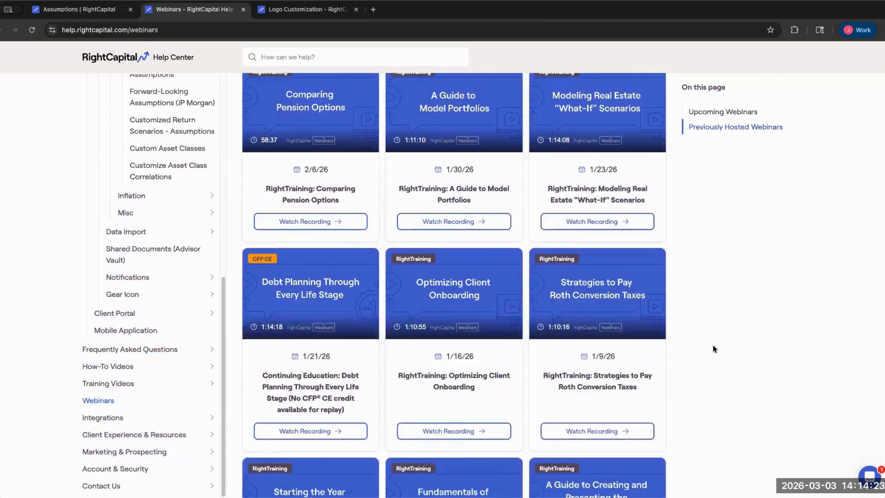
scroll(713, 345, down, 7)
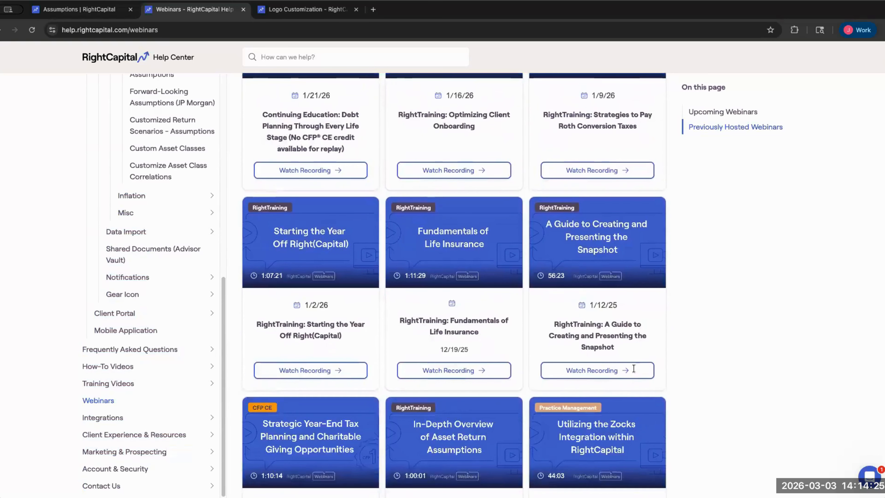
scroll(633, 368, down, 4)
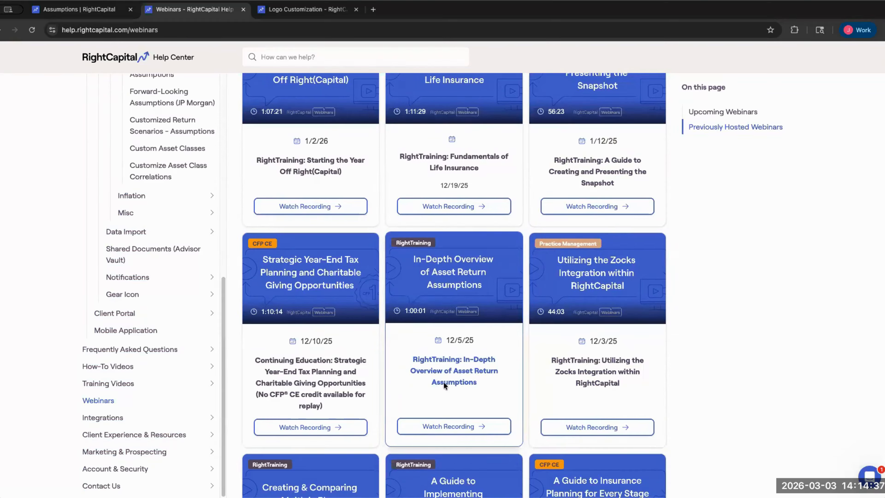
- Review the Inflation assumptions, then the Misc assumptions: 0.1% purchase cost, 6% selling cost, 15% adjustment
click(86, 6)
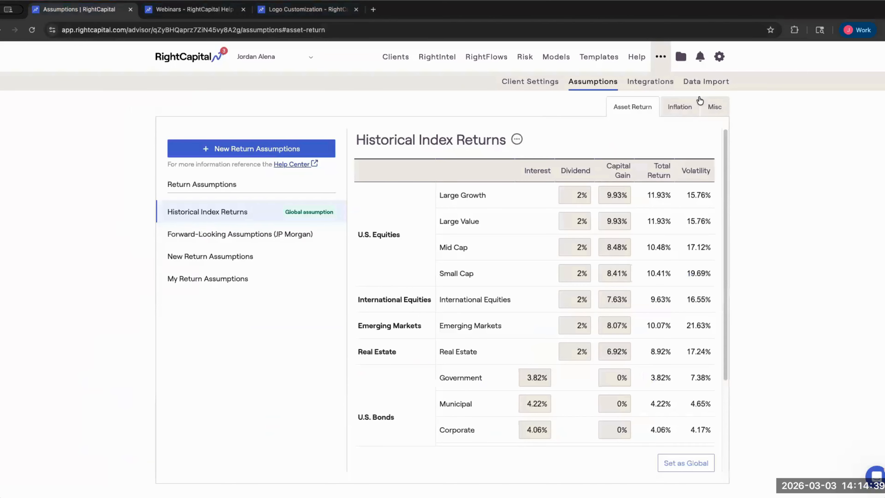
click(684, 106)
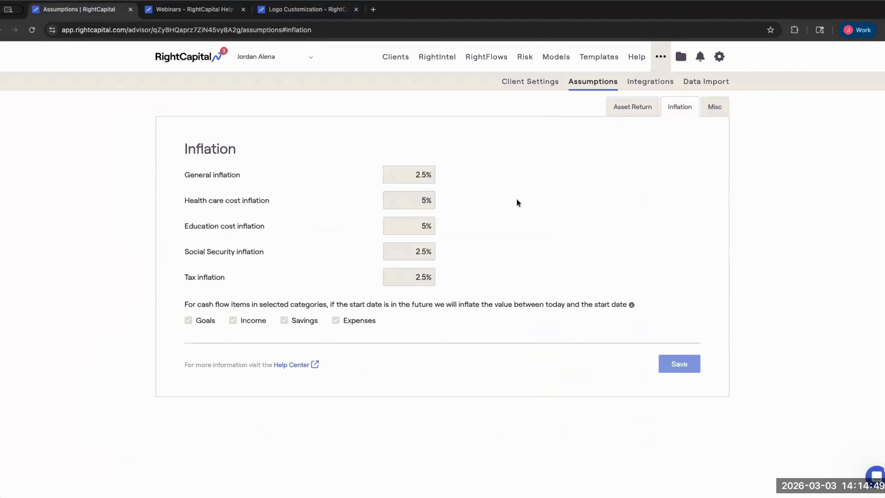
double_click(420, 176)
click(713, 108)
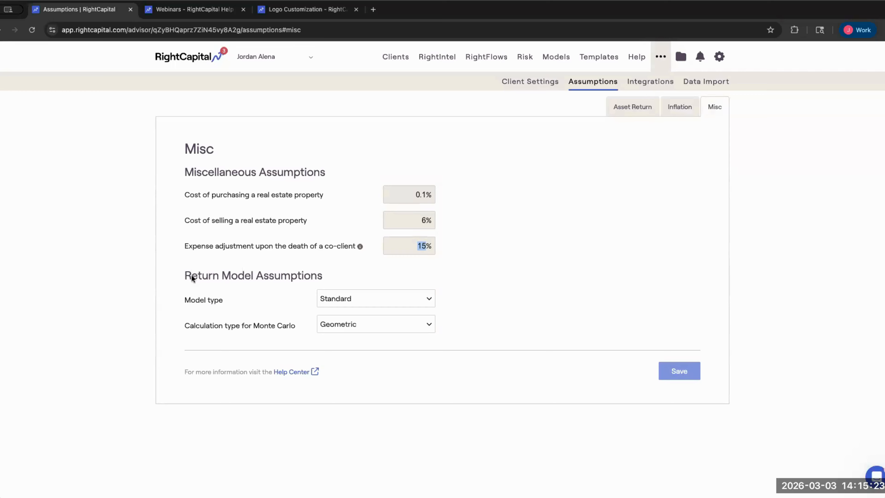
- Open the Integrations settings page showing Addepar's description and Connect option
click(182, 282)
drag(322, 275, 156, 295)
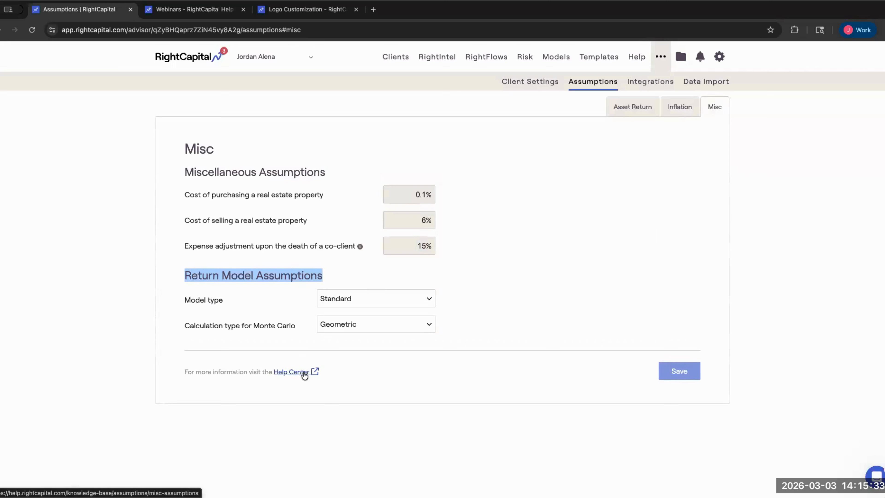
click(586, 199)
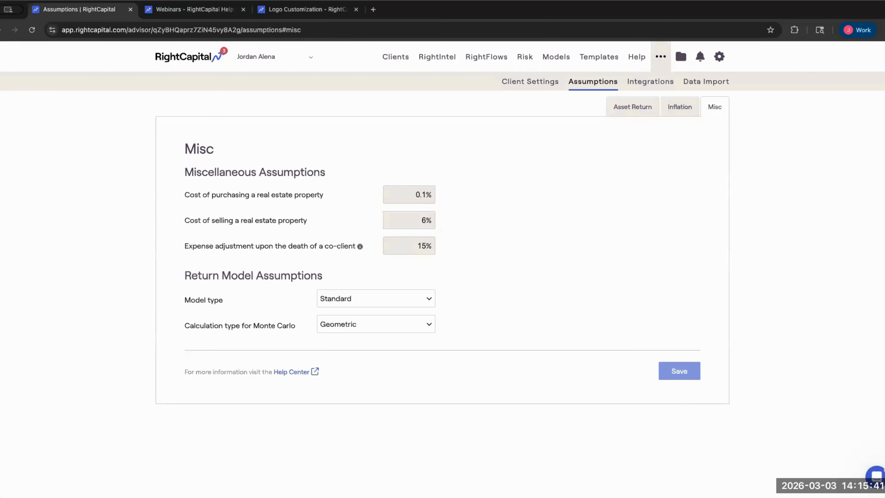
click(658, 83)
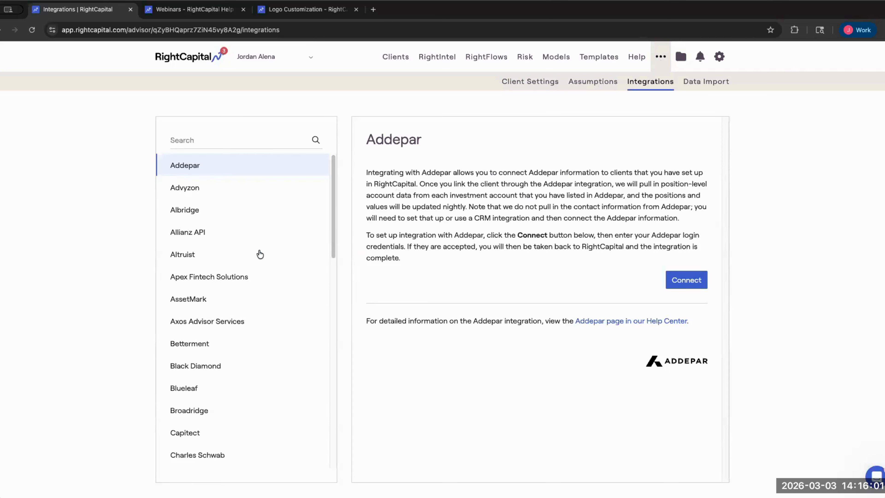
- Scroll the integrations list and bring up Fidelity's description and setup steps
scroll(260, 253, down, 10)
scroll(260, 253, down, 4)
scroll(244, 223, up, 15)
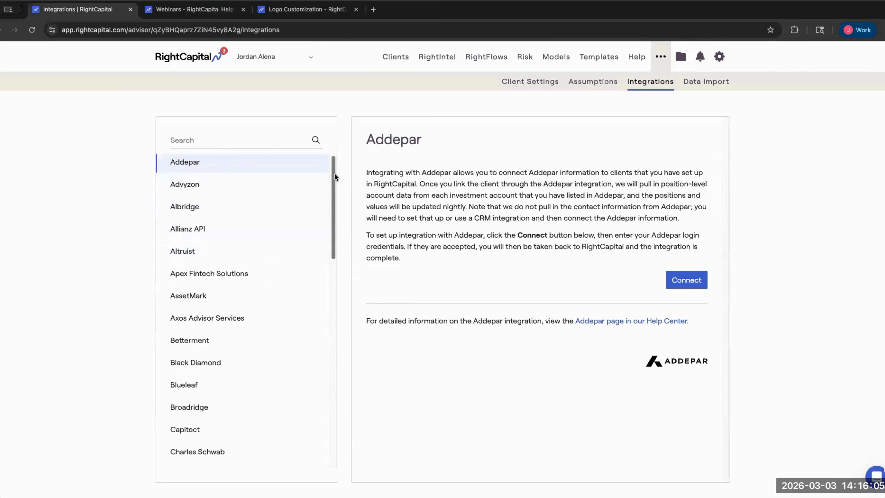
scroll(244, 300, down, 4)
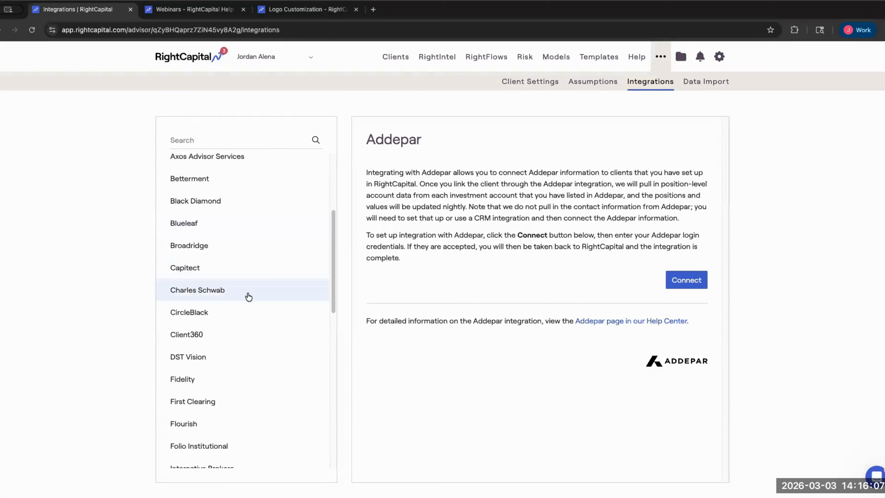
scroll(248, 296, down, 10)
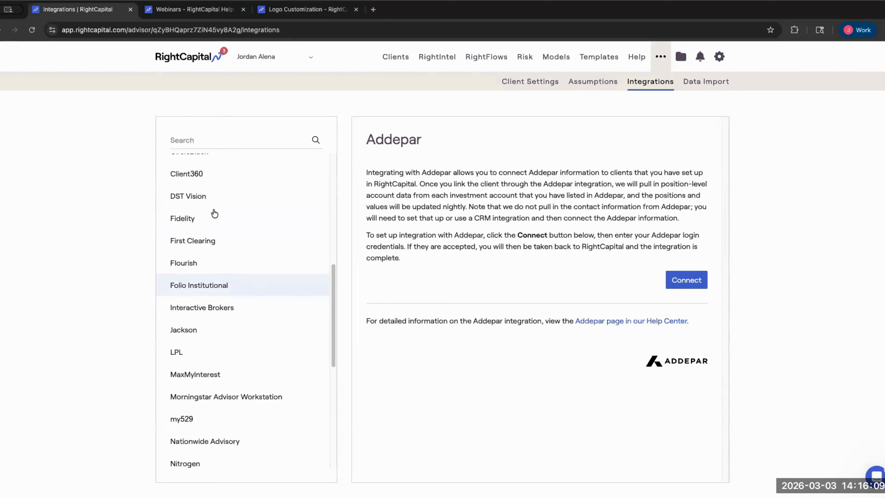
click(174, 174)
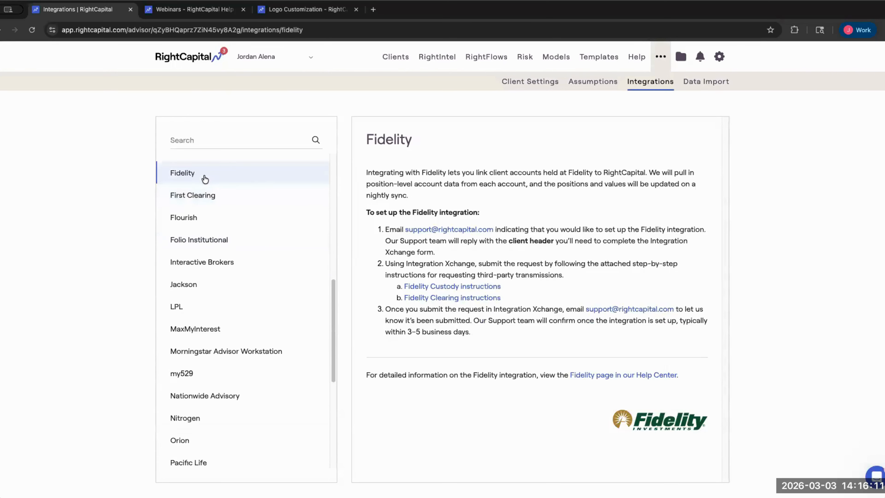
drag(374, 139, 438, 160)
click(400, 220)
- Start a new client from the Clients list and enter the client's first and last name
click(394, 64)
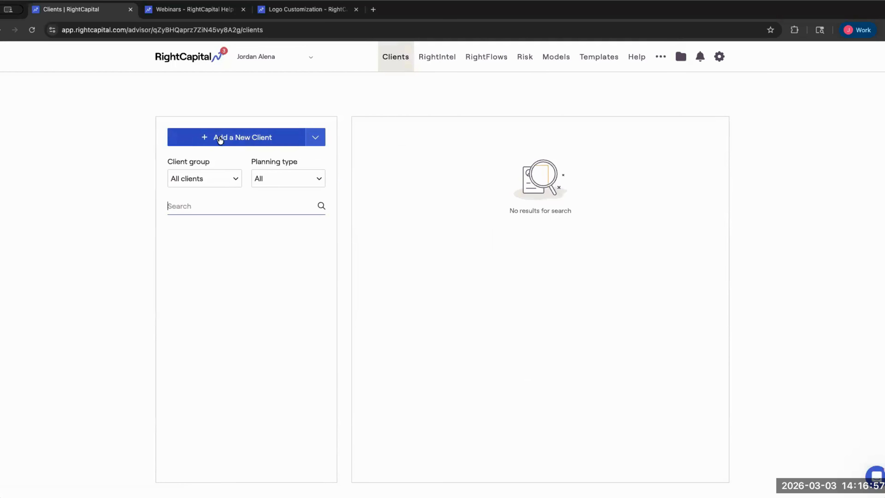
click(278, 141)
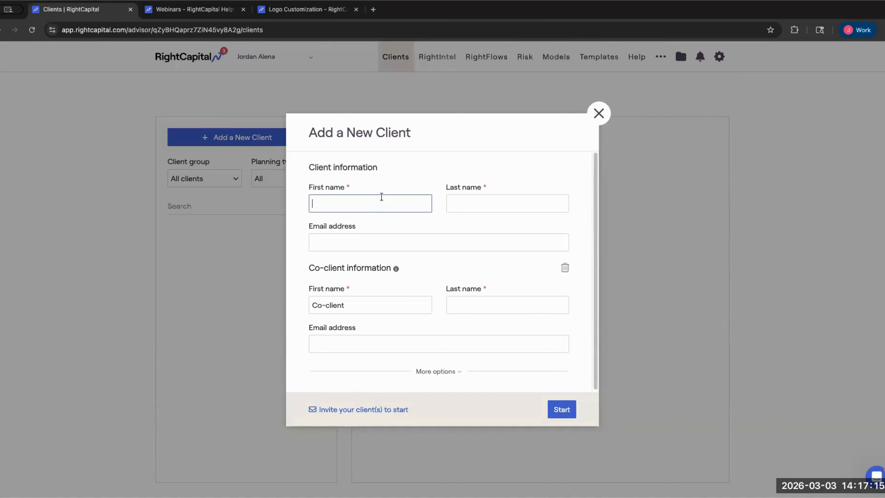
key(Tab)
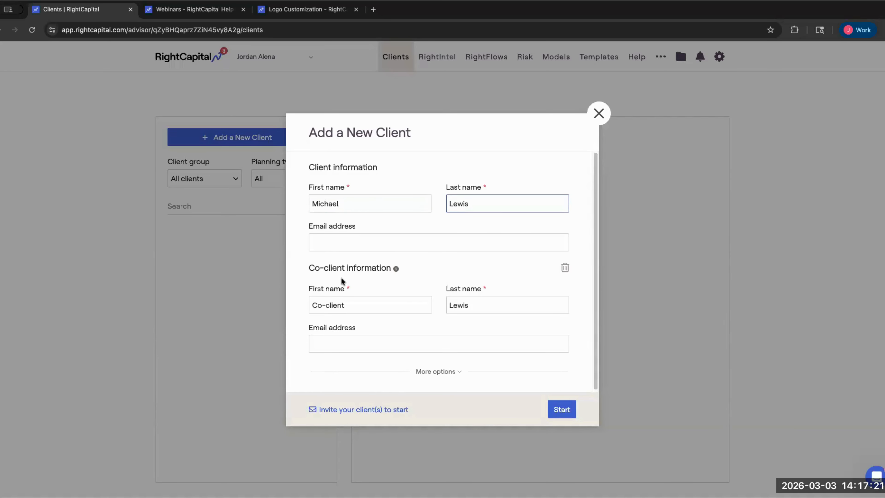
click(382, 302)
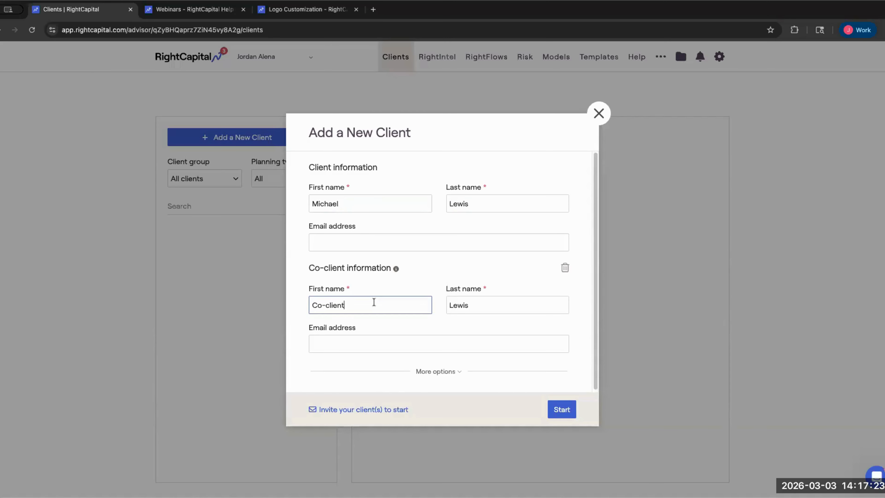
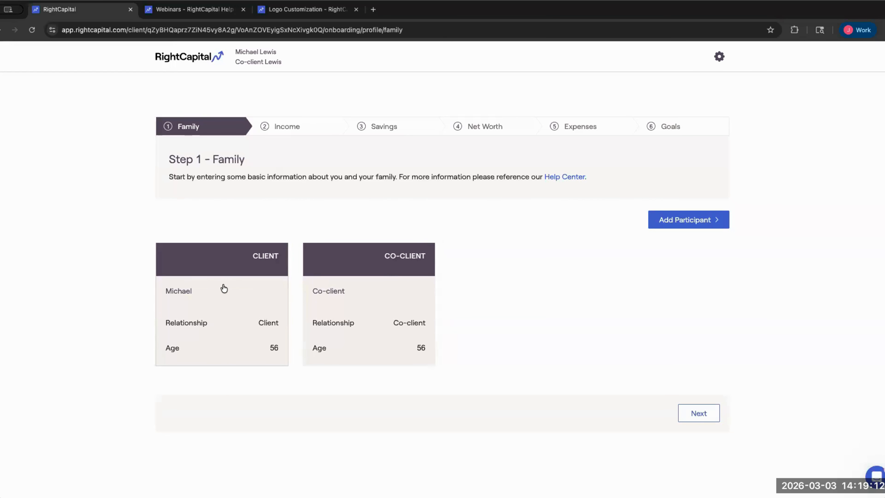
- Review the client's name, birthday and planning horizon of 90
mouse_move(396, 289)
click(232, 276)
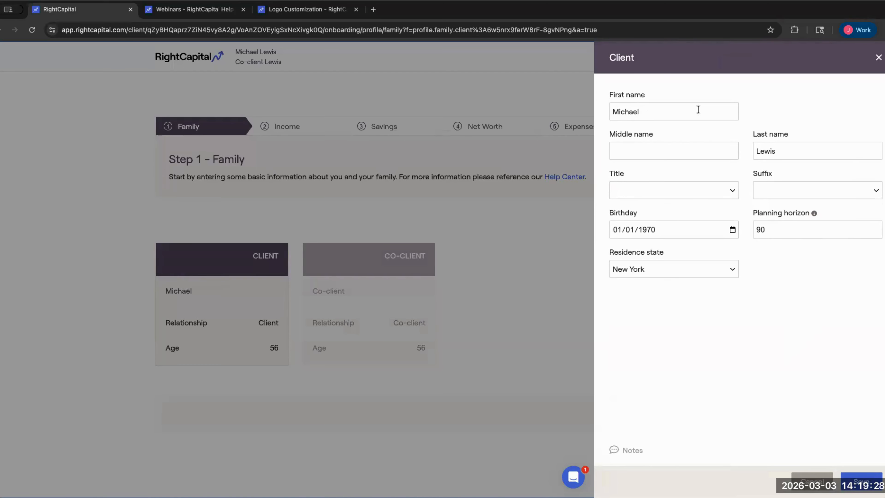
click(647, 111)
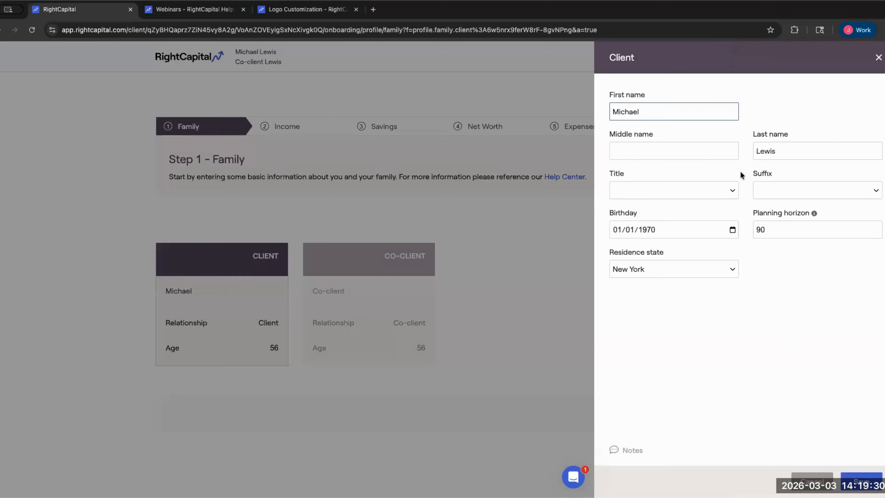
click(605, 215)
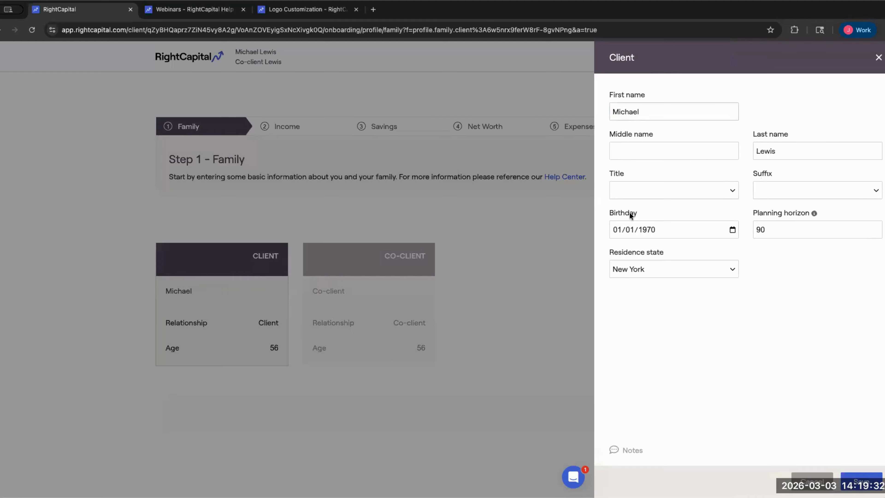
click(648, 215)
drag(740, 214, 804, 213)
click(649, 214)
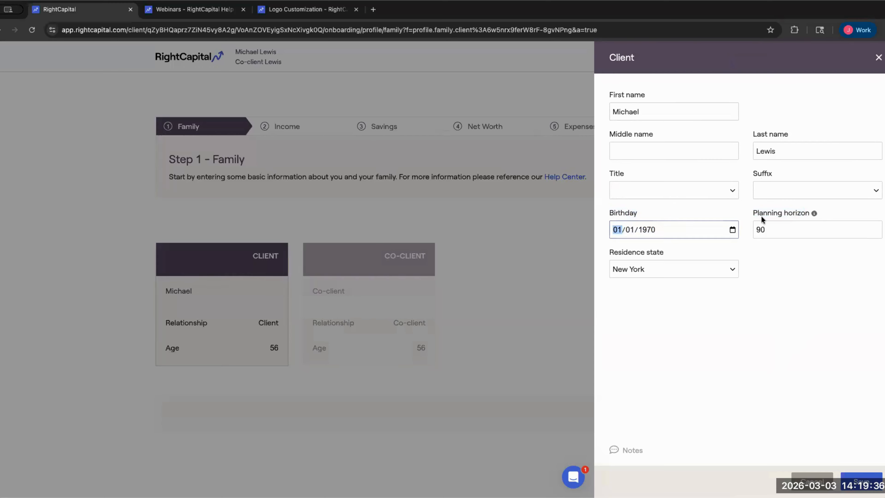
double_click(767, 213)
shift+click(811, 214)
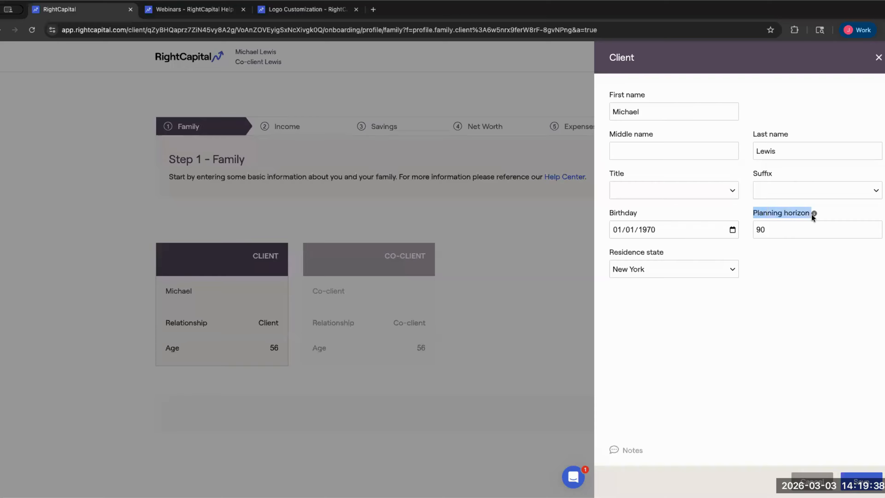
mouse_move(812, 214)
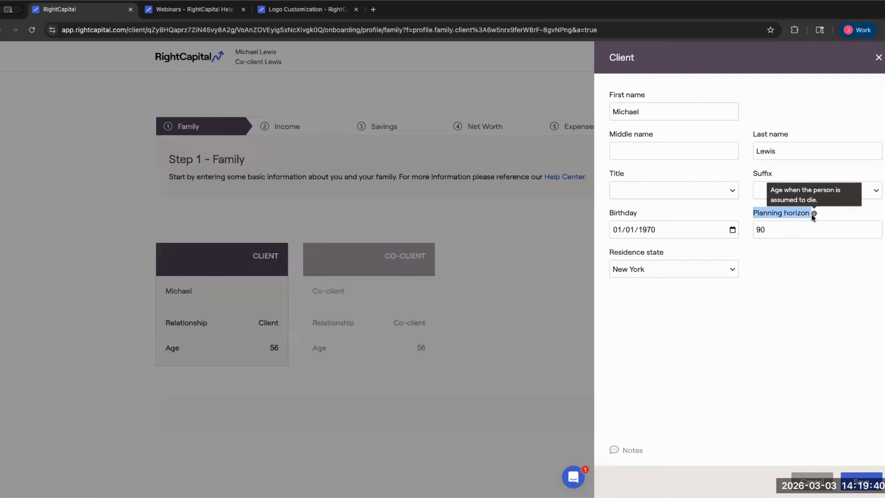
click(793, 229)
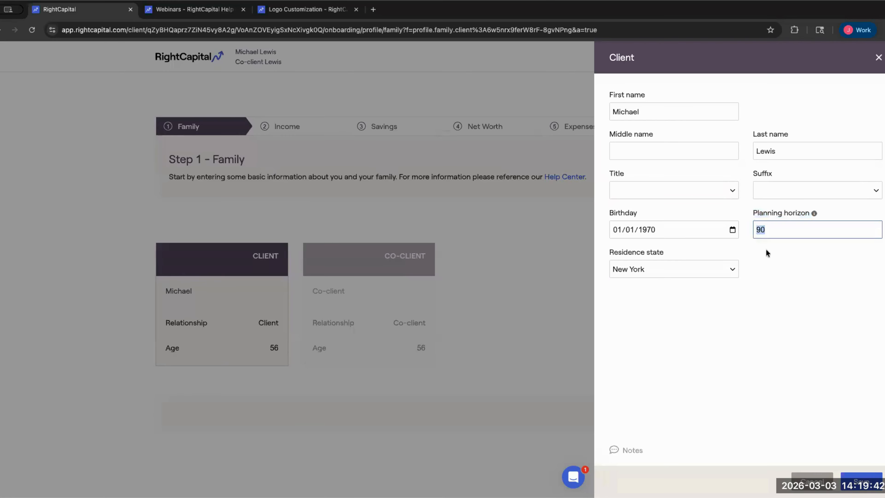
click(776, 230)
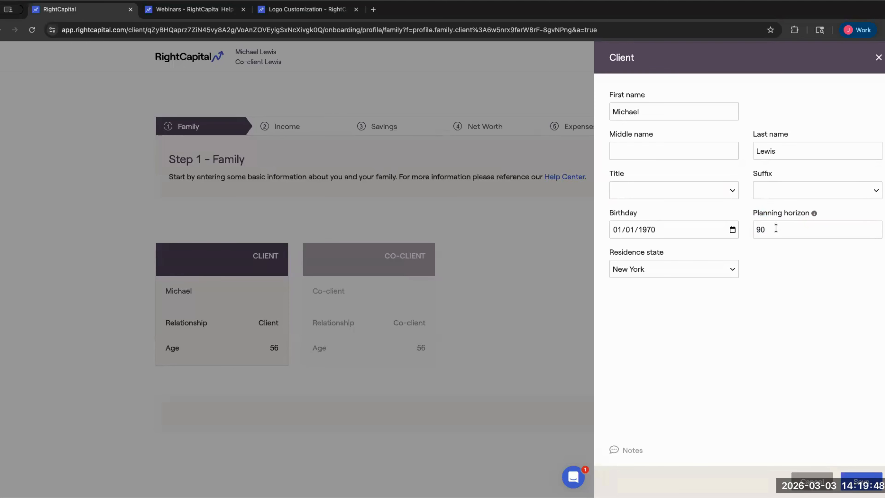
- Keep New York as residence state, save, and bring up the co-client's details
drag(606, 253, 660, 252)
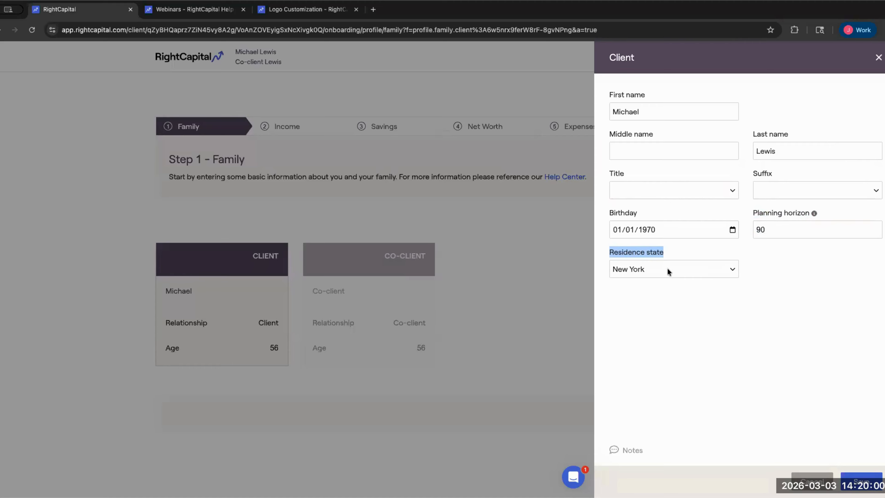
click(689, 267)
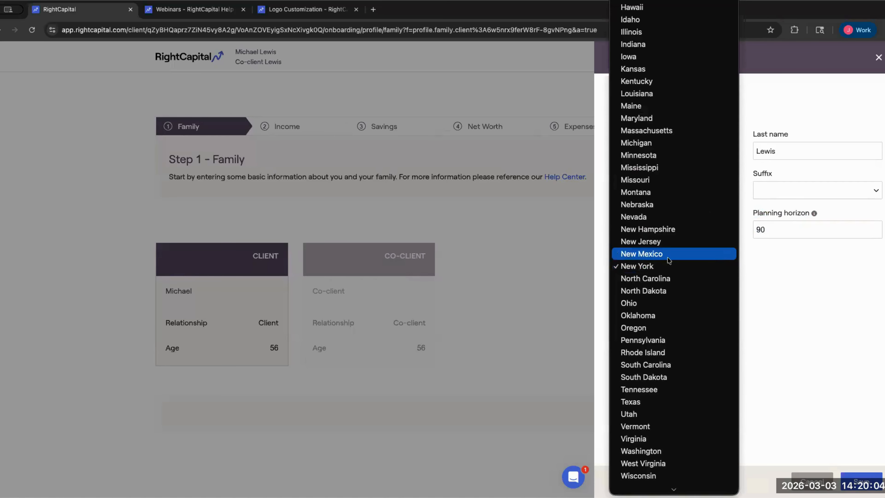
scroll(657, 260, up, 1)
scroll(658, 261, up, 3)
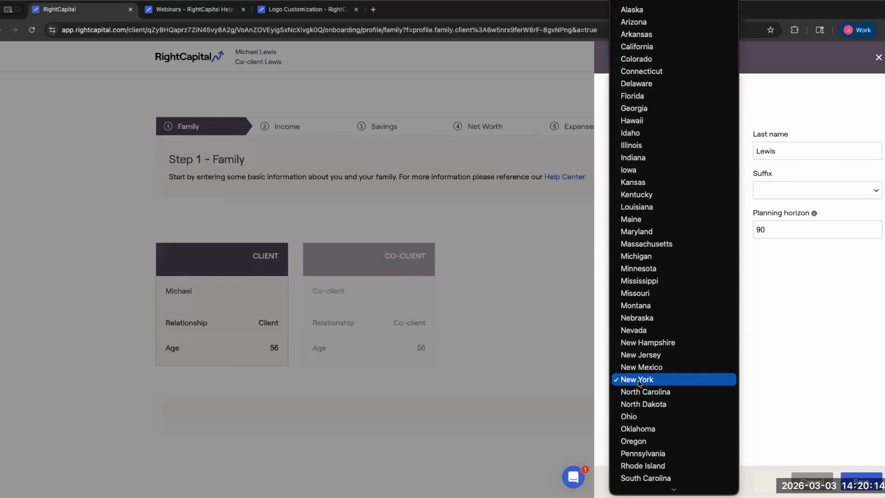
click(648, 381)
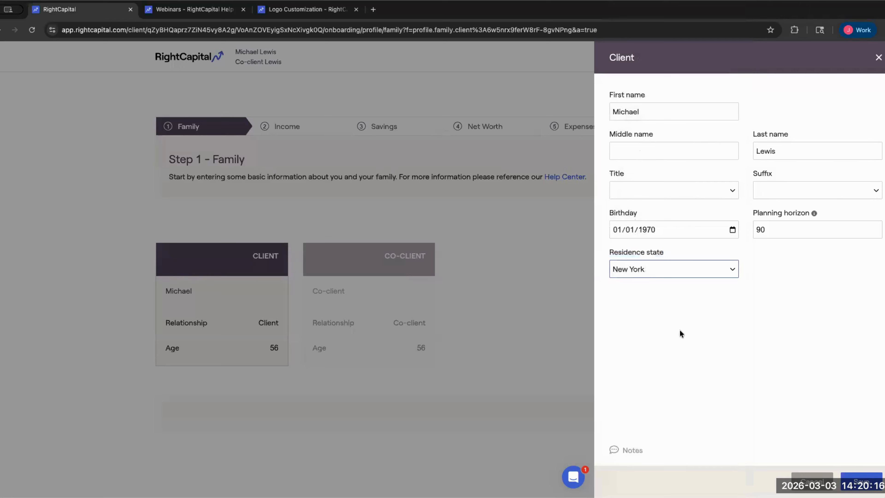
click(860, 480)
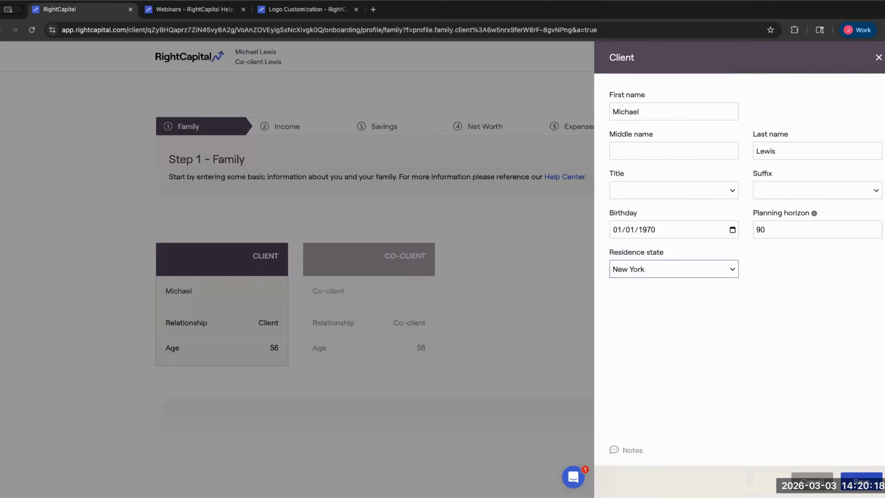
click(401, 302)
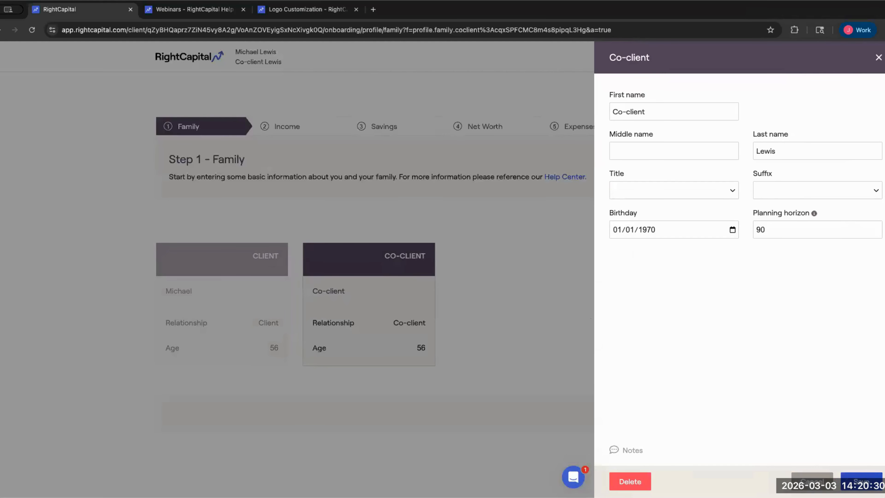
- Close the co-client's panel and add a Child participant
click(860, 480)
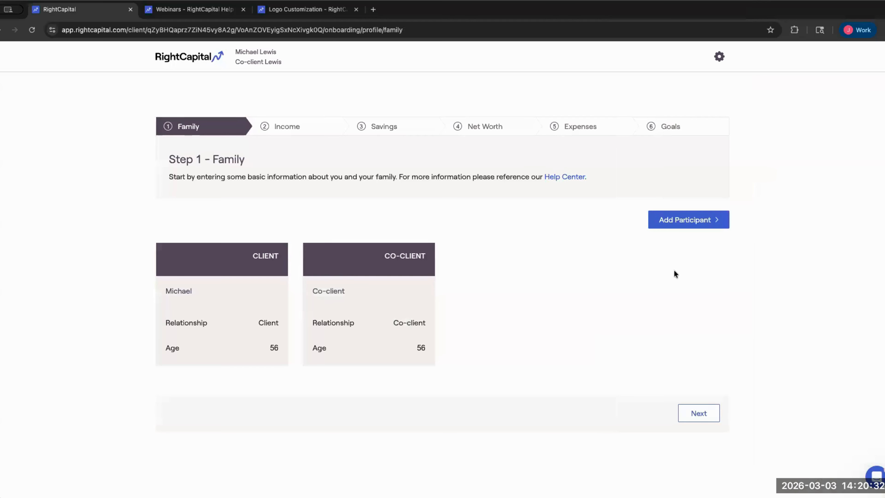
click(686, 218)
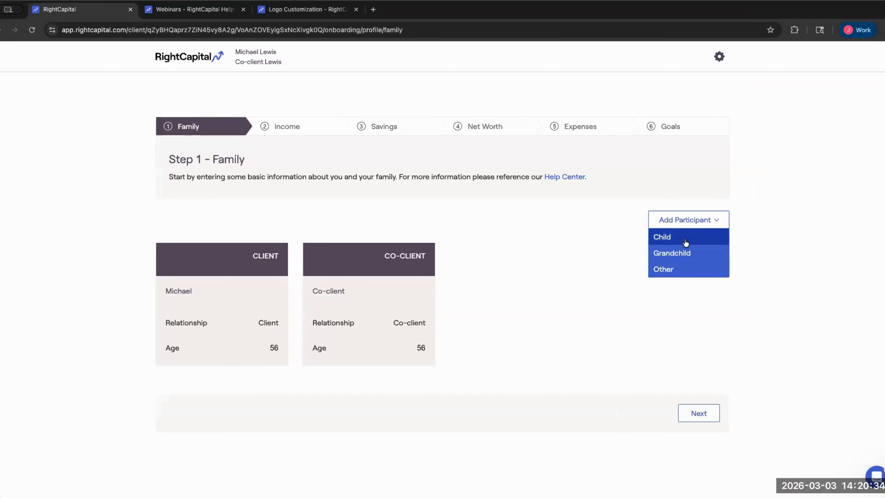
click(670, 240)
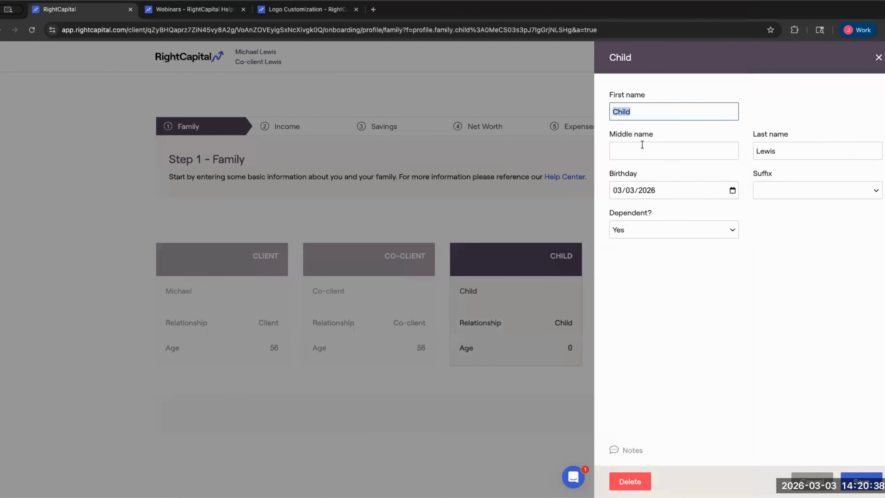
click(678, 138)
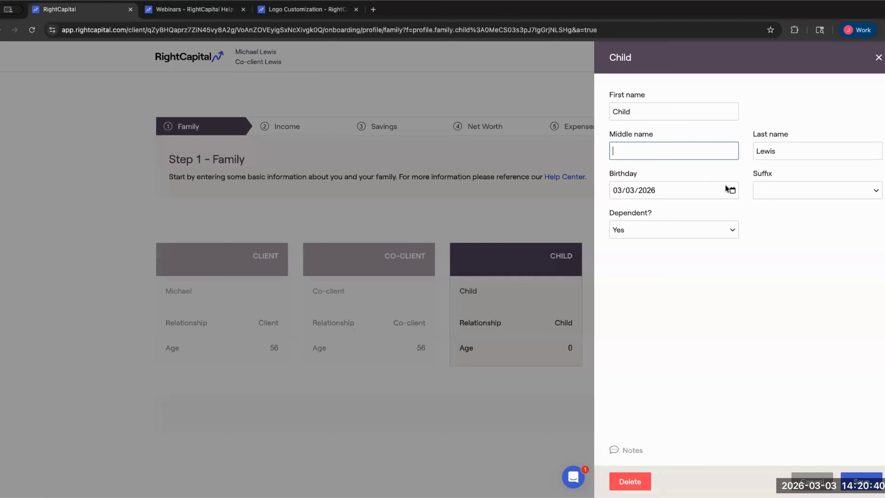
- Set the child's birthday to 06/03/2010 and save the child
click(732, 190)
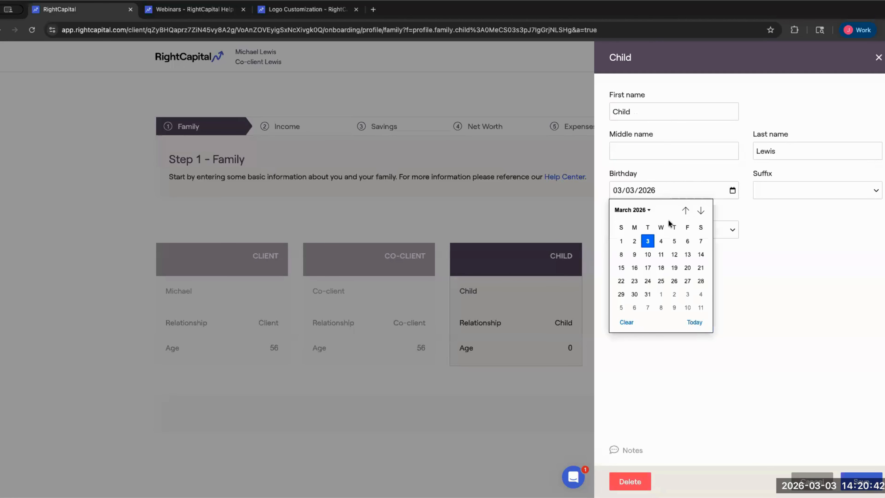
click(700, 211)
click(684, 210)
click(632, 210)
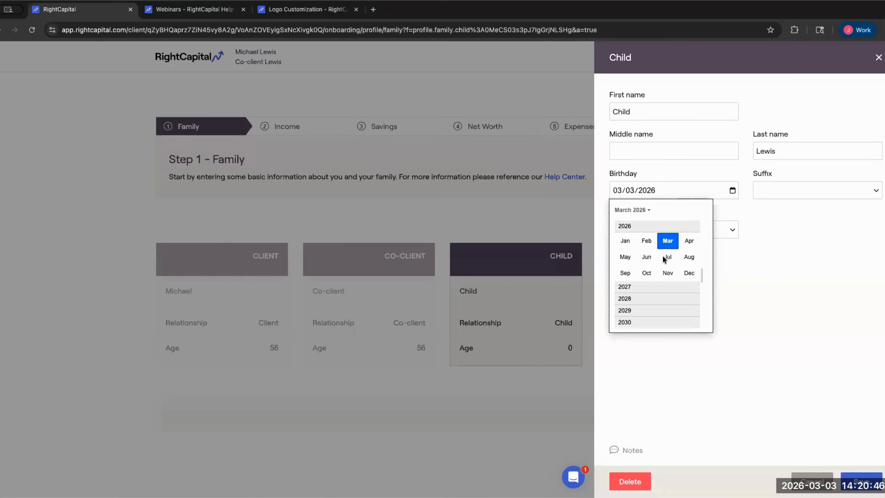
scroll(634, 310, up, 3)
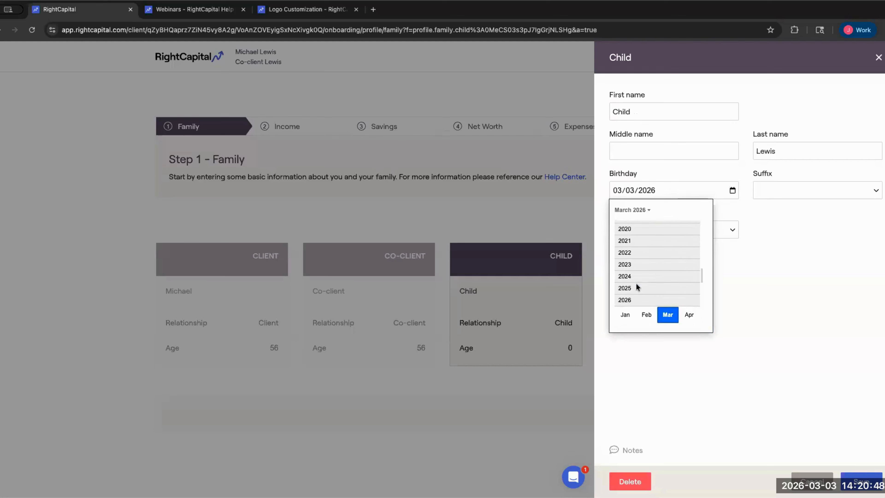
scroll(636, 283, up, 5)
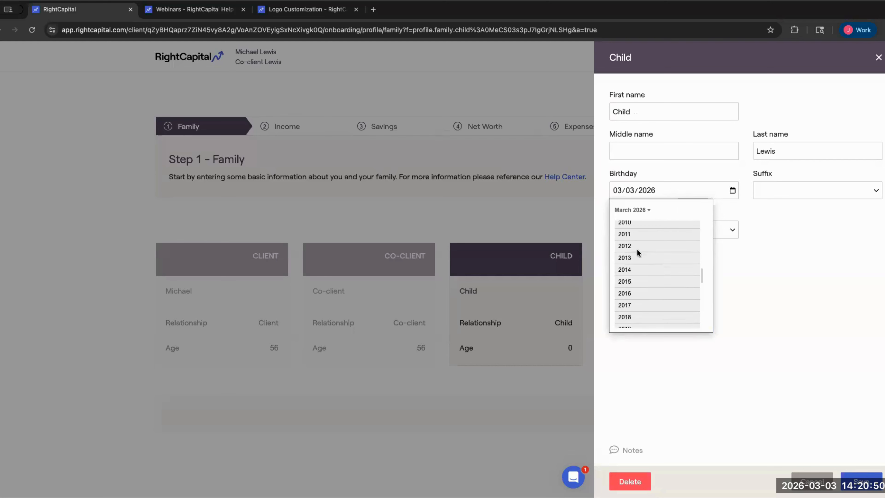
click(630, 227)
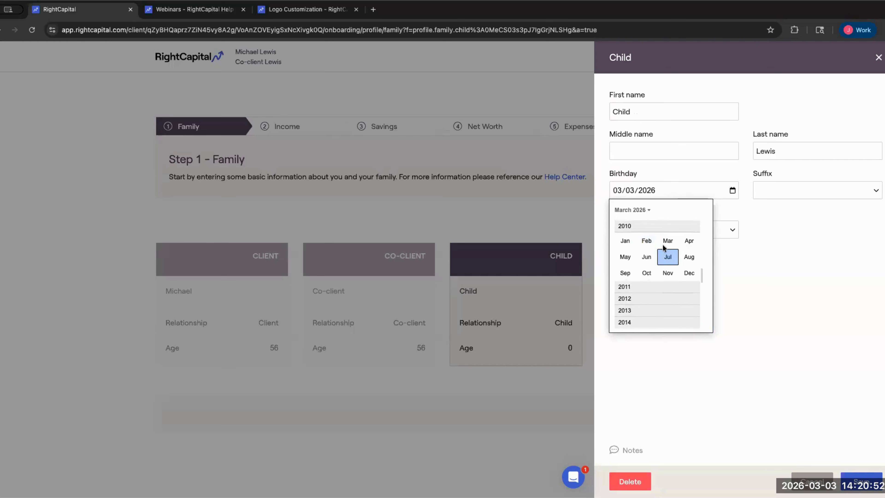
click(646, 257)
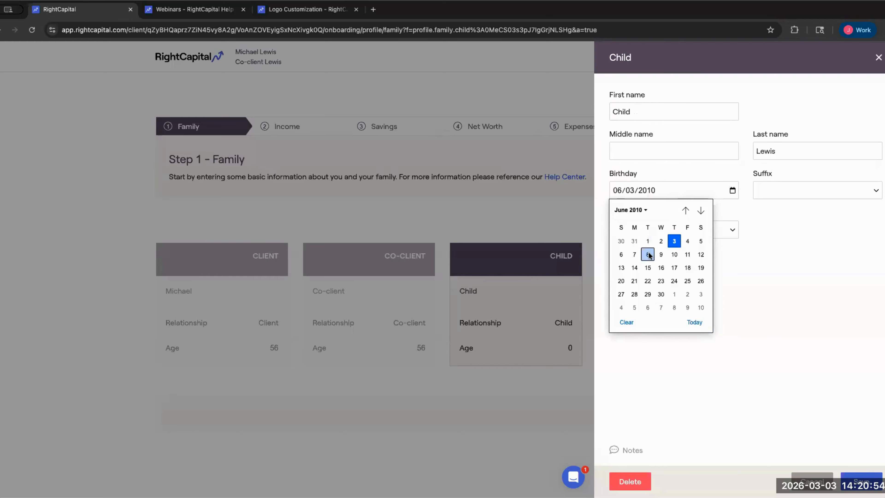
click(766, 270)
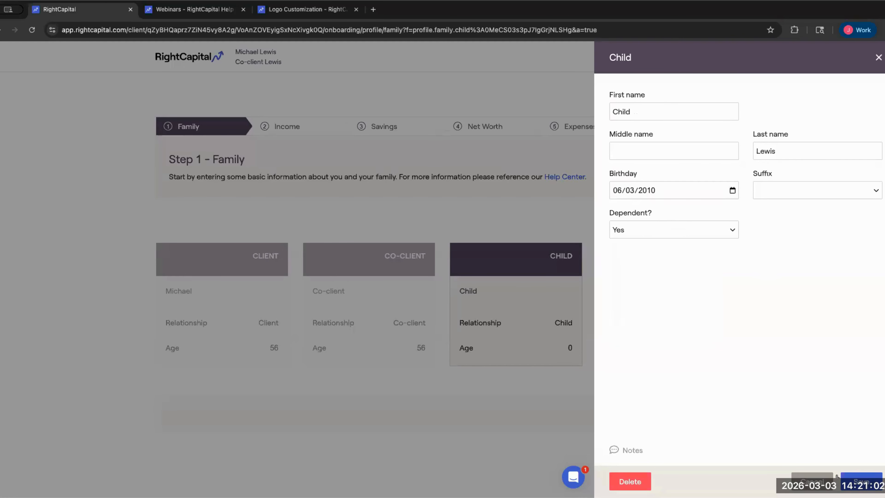
click(860, 481)
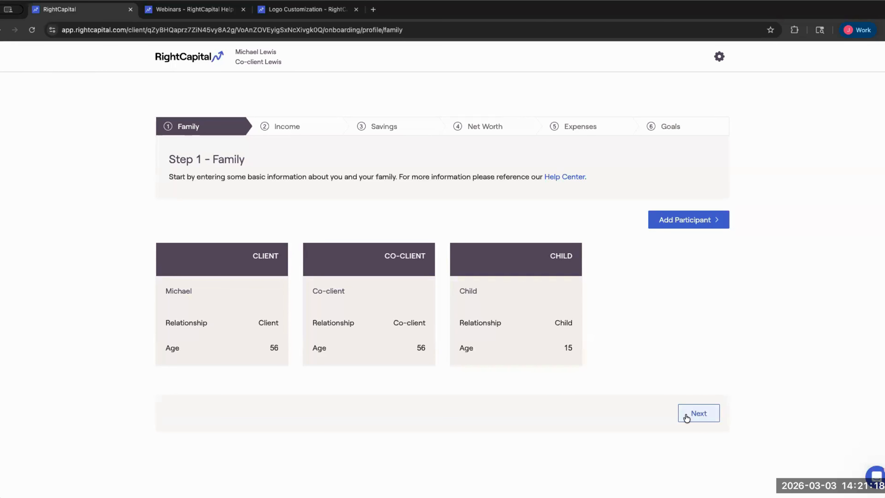
- Continue to Step 2, Salary and other Income
click(696, 417)
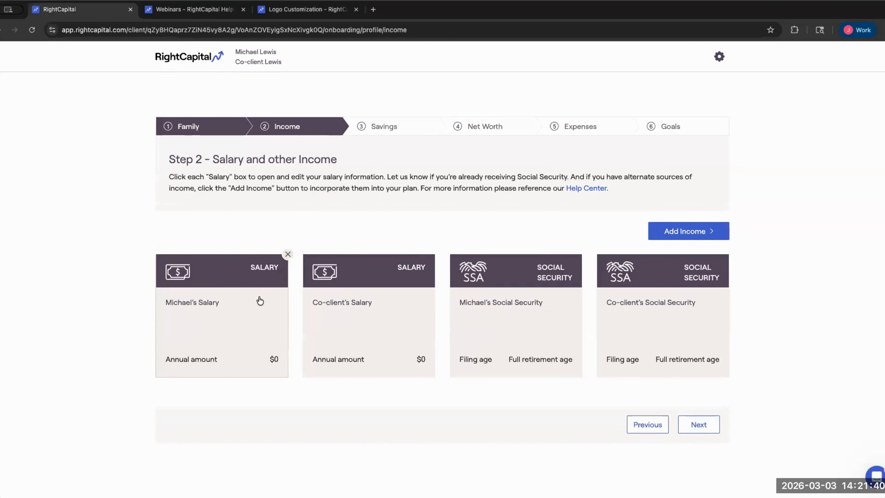
- Enter $150,000 as Michael's annual salary and check when the income ends
click(231, 302)
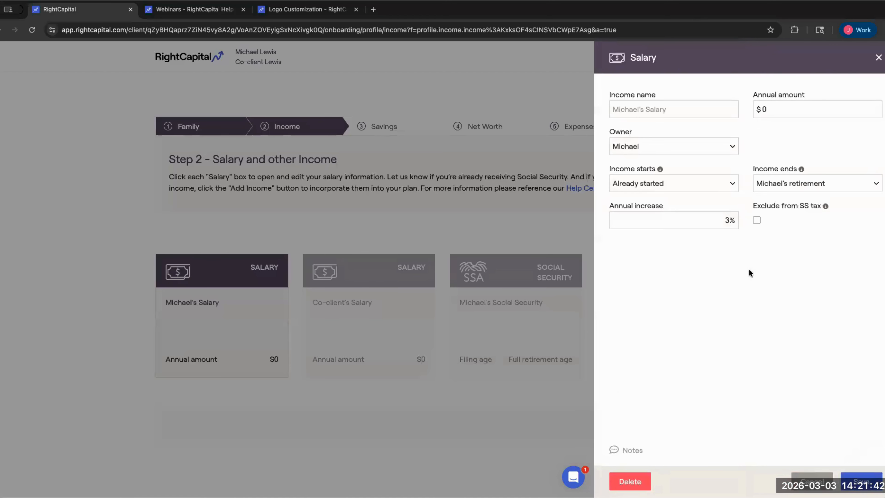
click(775, 108)
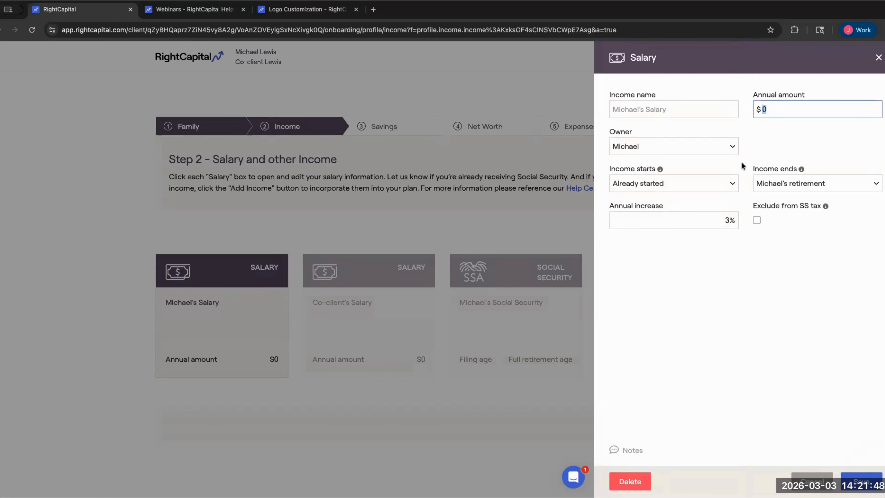
text(150,000)
click(751, 150)
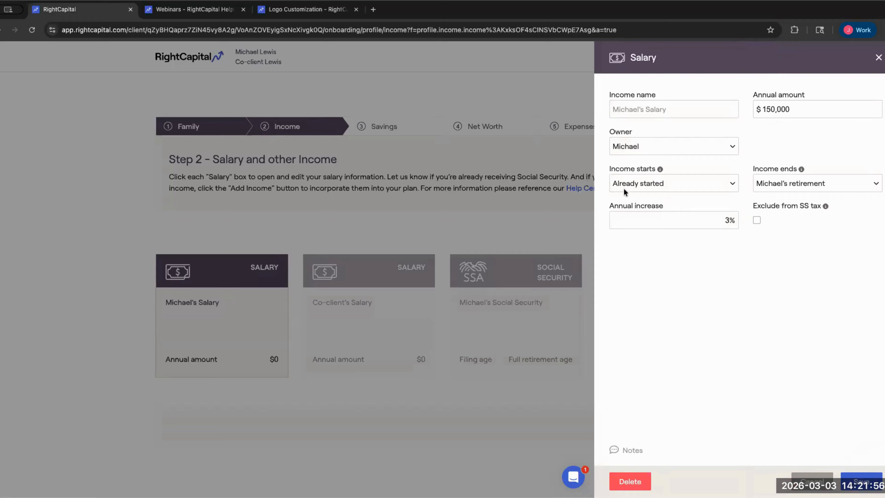
click(786, 183)
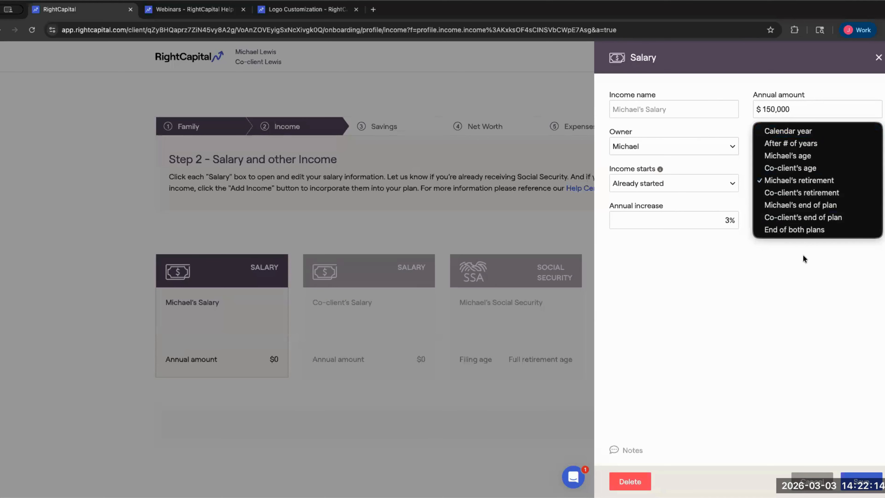
- Keep the income ending at Michael's retirement and save the $150,000 salary
click(797, 182)
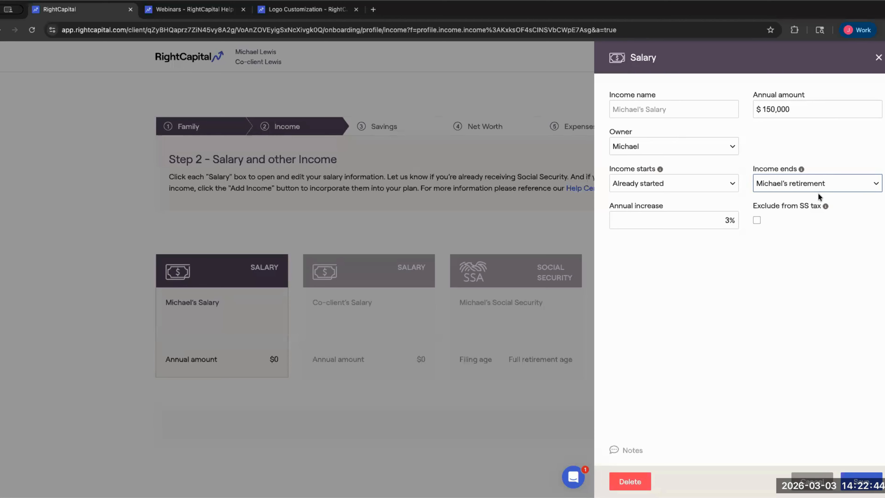
click(799, 188)
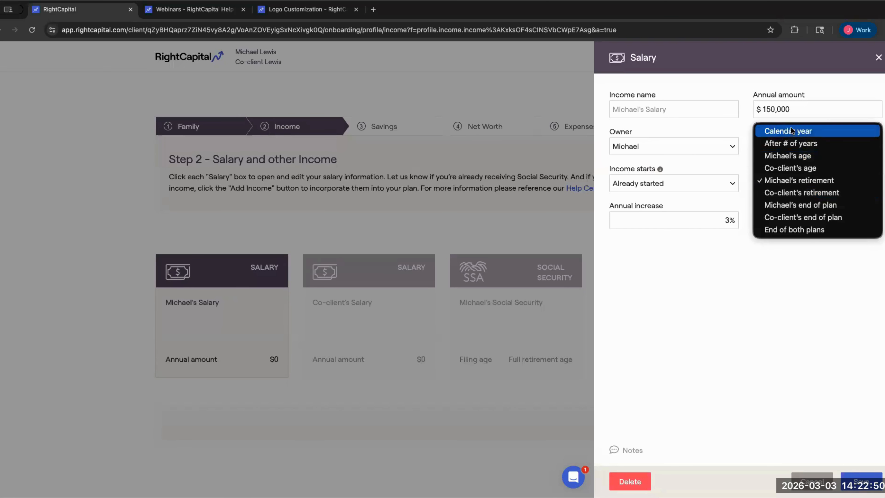
click(792, 104)
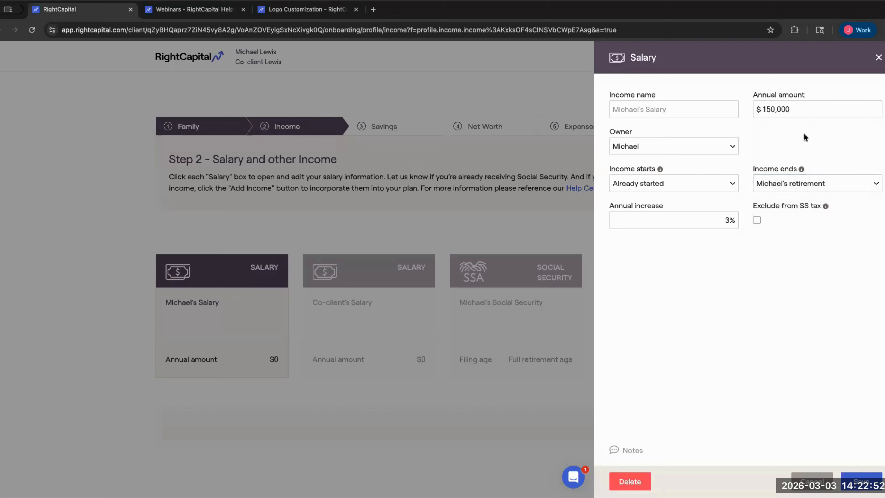
click(779, 178)
click(812, 182)
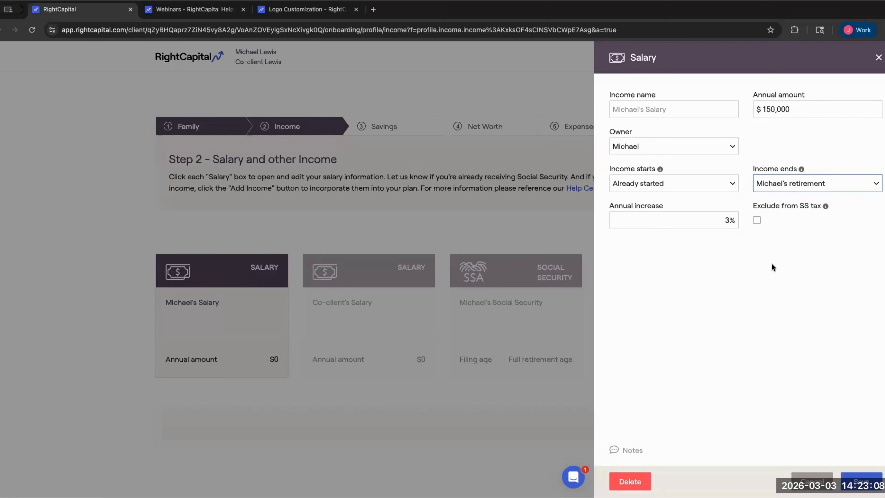
click(844, 471)
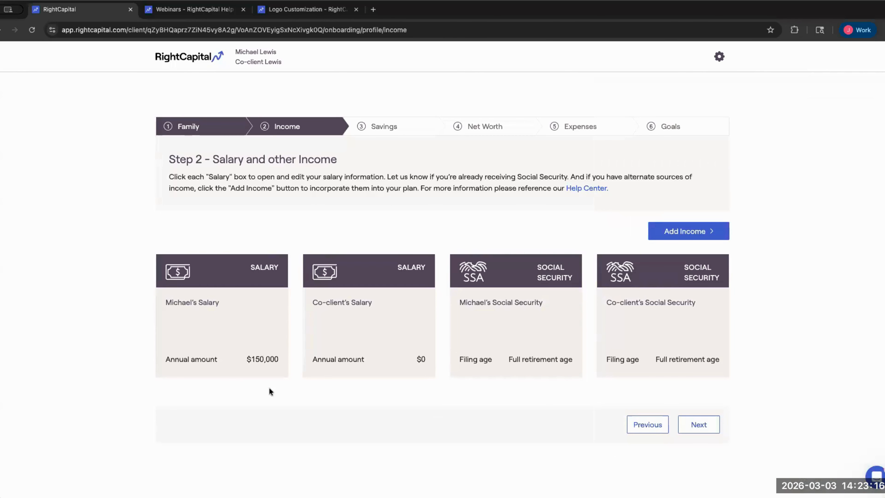
- Replace the co-client's $0 salary with $100,000 a year and save
click(347, 323)
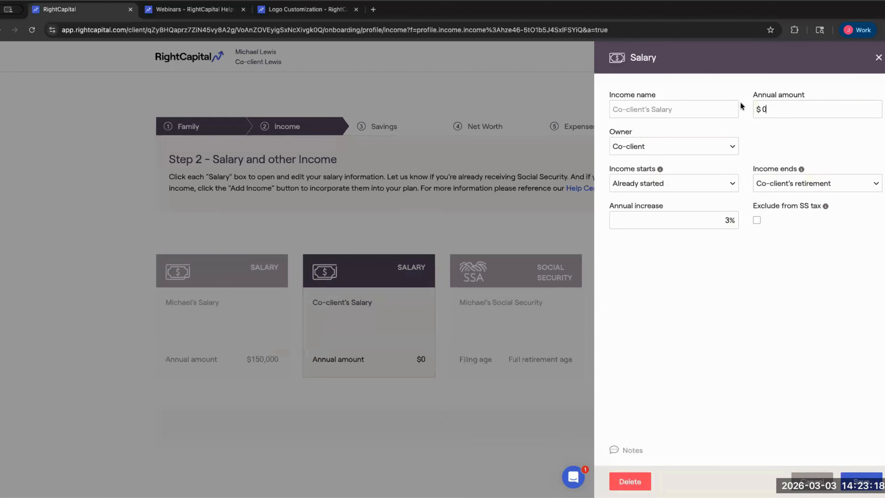
key(BackSpace)
text(100,)
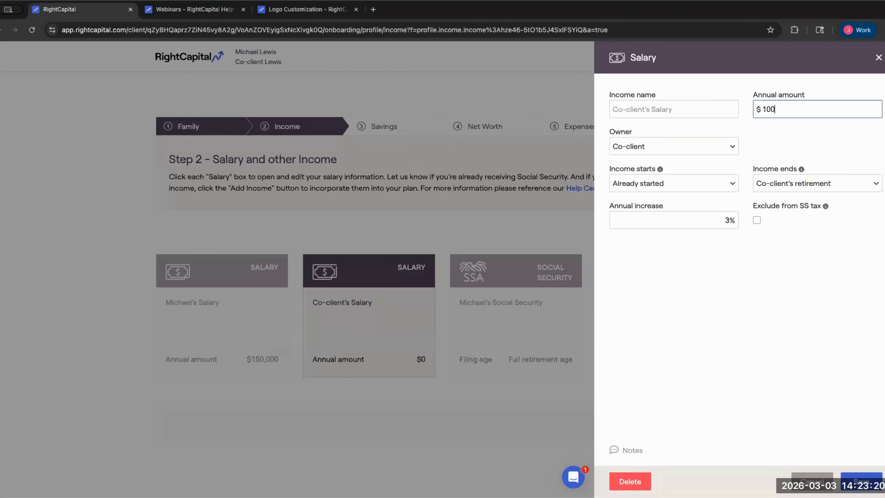
text(000)
click(853, 474)
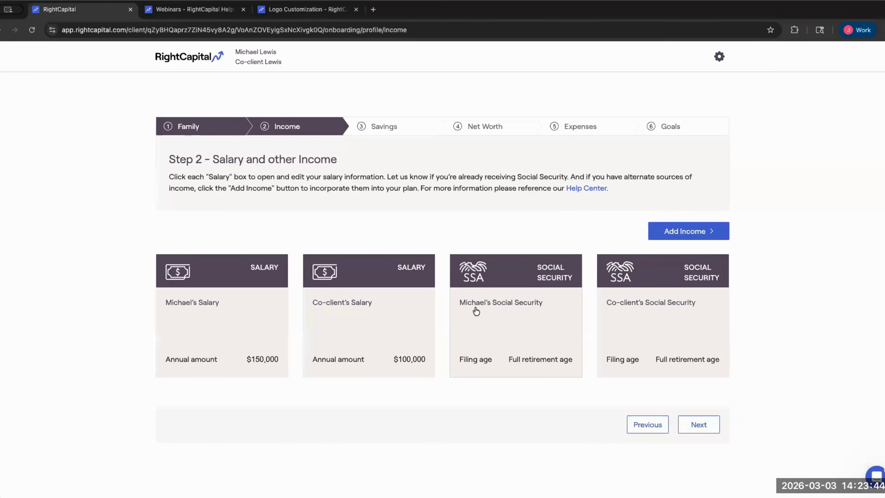
- Review Michael's Social Security filing at age 67 in his birth month
click(557, 344)
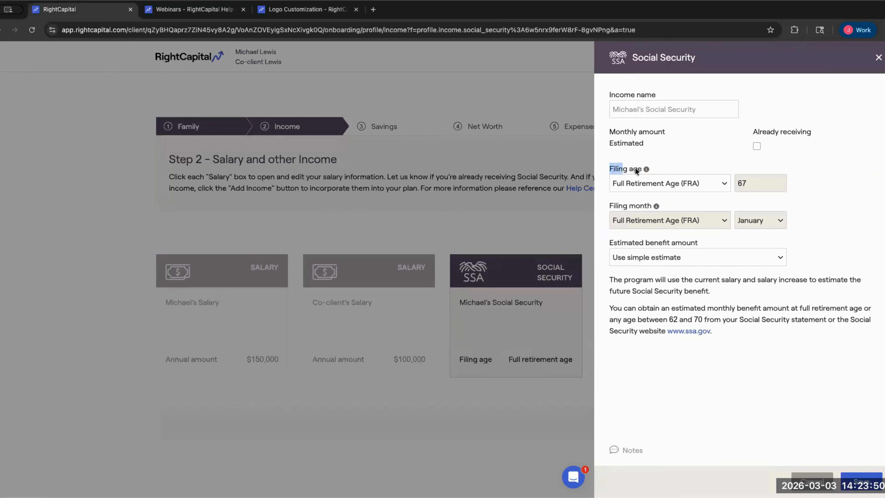
drag(634, 167, 689, 164)
drag(609, 201, 651, 206)
click(661, 186)
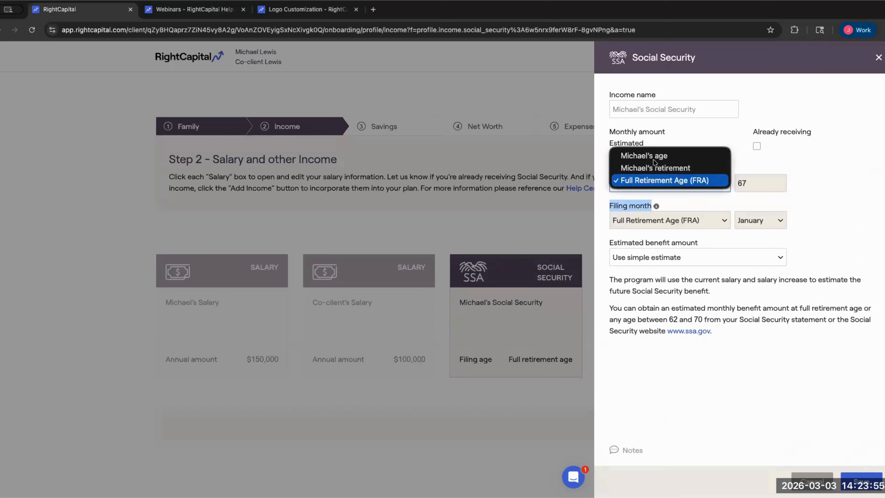
click(692, 137)
click(641, 233)
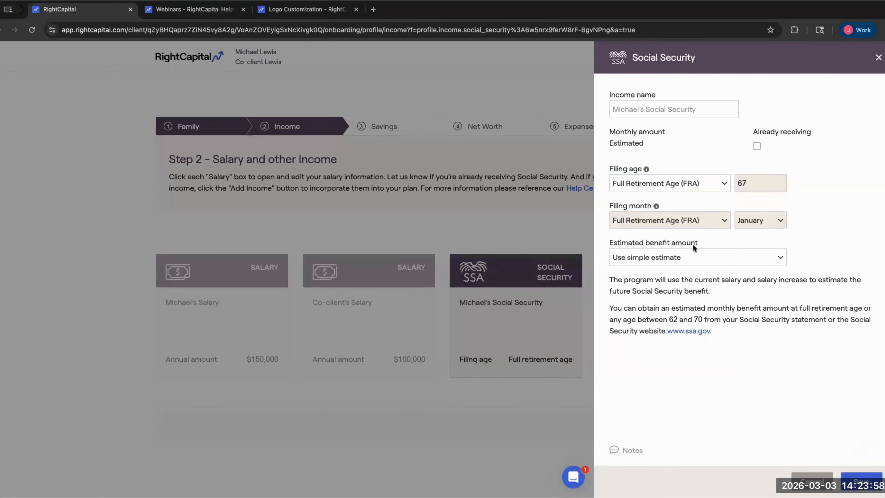
drag(609, 243, 694, 244)
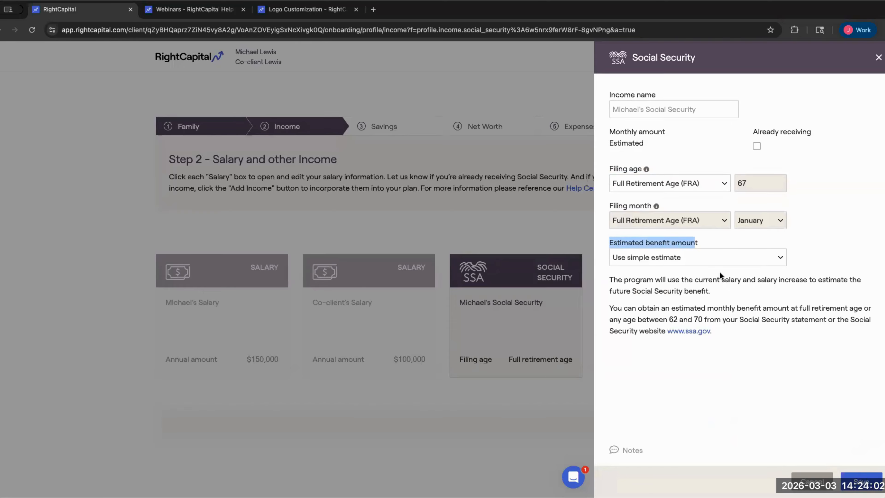
click(803, 225)
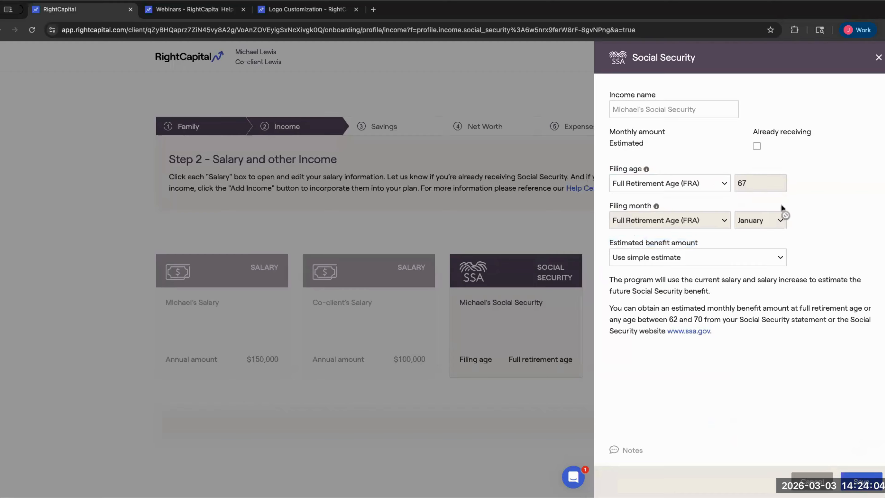
- Toggle Already receiving on and off, keeping the simple benefit estimate
click(756, 148)
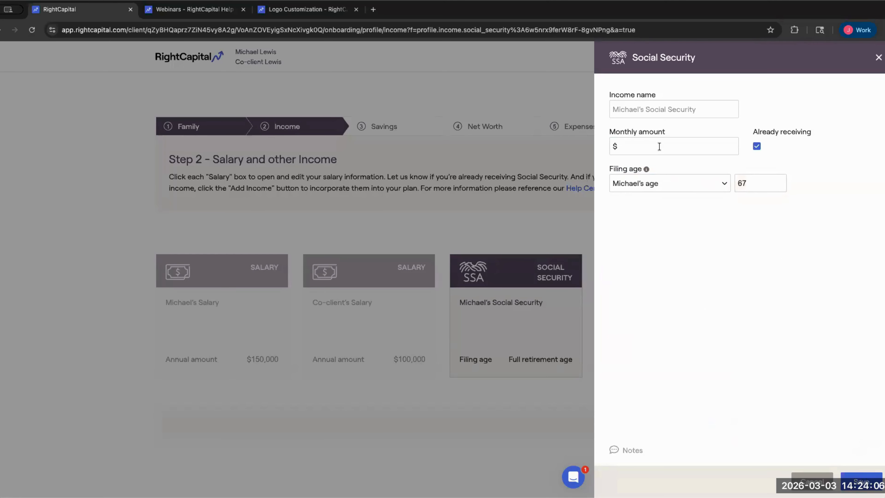
click(613, 152)
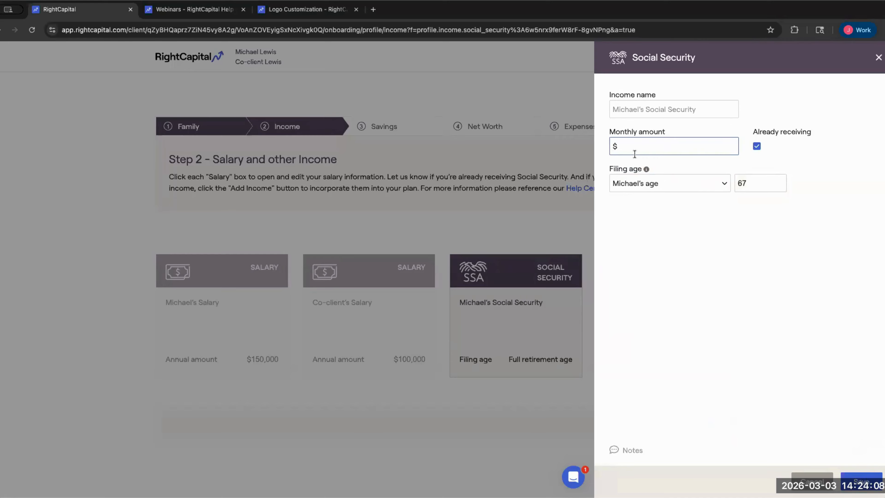
click(756, 147)
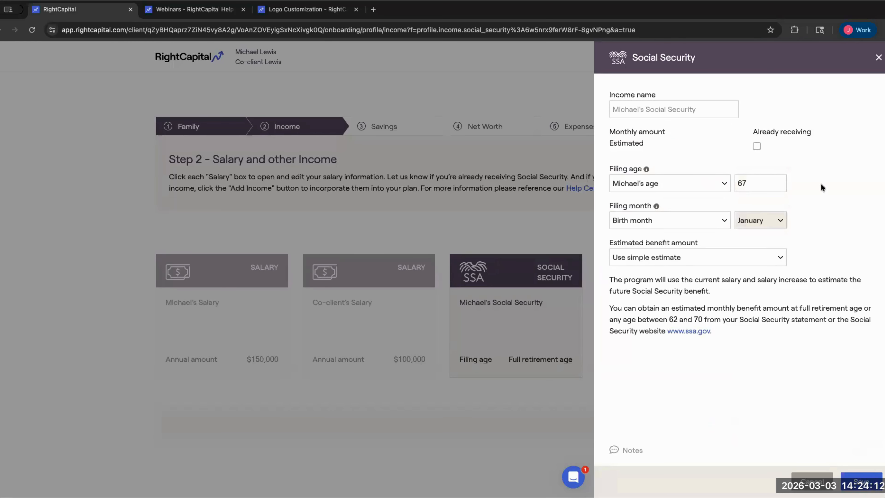
click(757, 261)
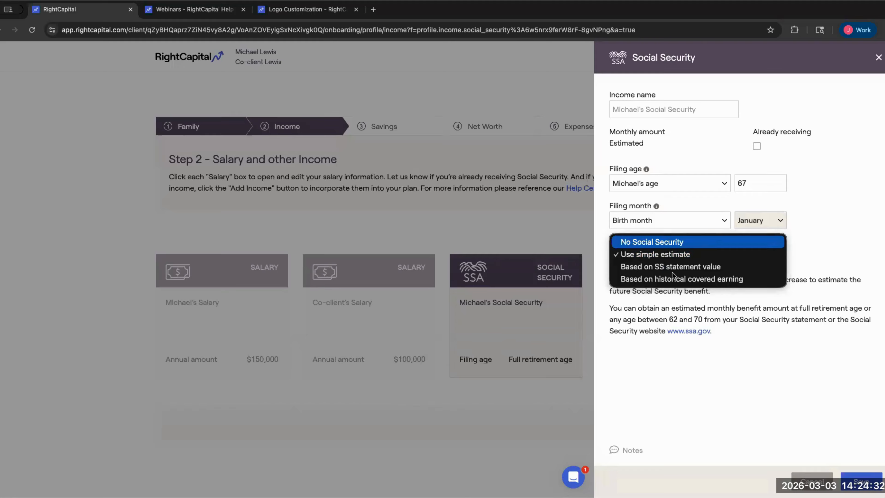
click(631, 255)
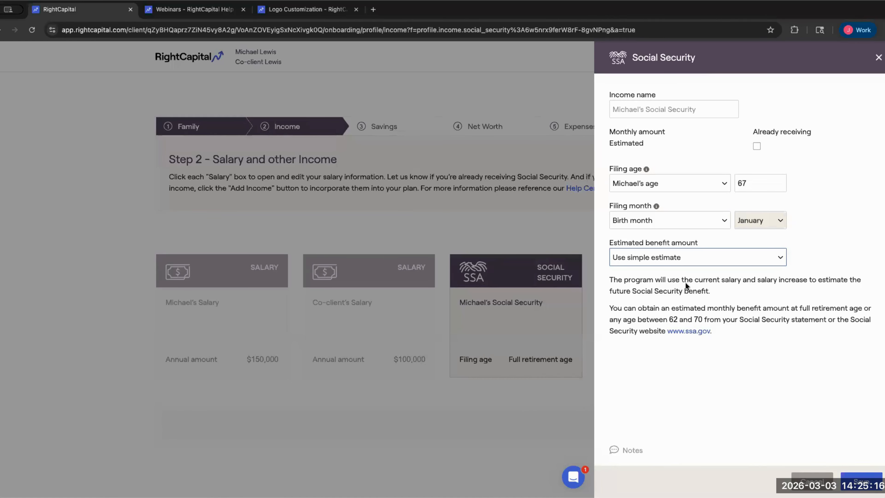
- Base Michael's benefit on an SS statement value of $500 a month
click(668, 259)
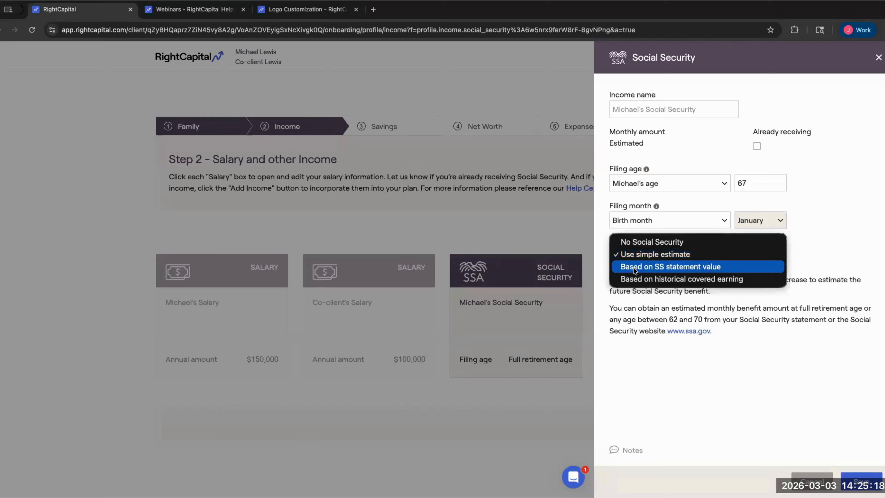
click(718, 267)
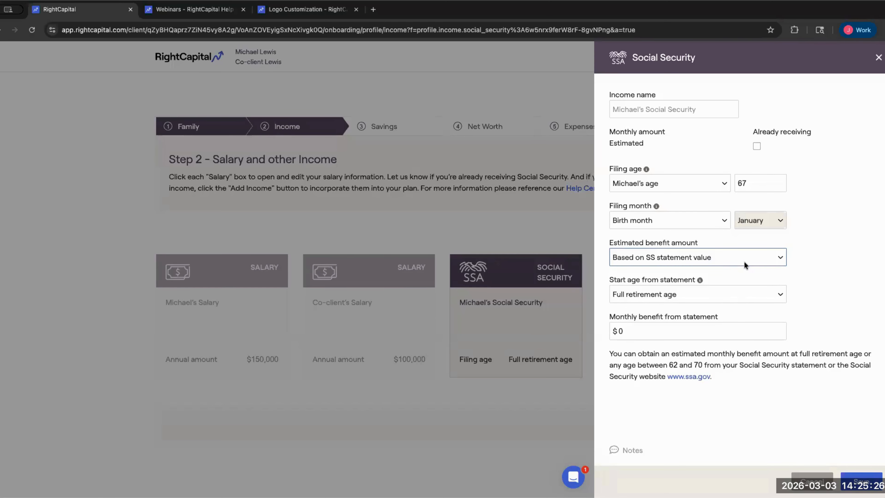
click(665, 319)
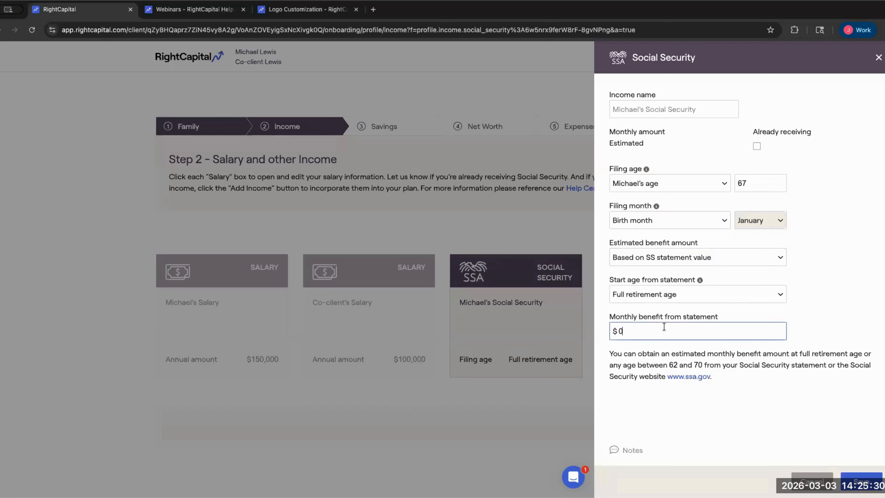
key(BackSpace)
text(500)
click(668, 258)
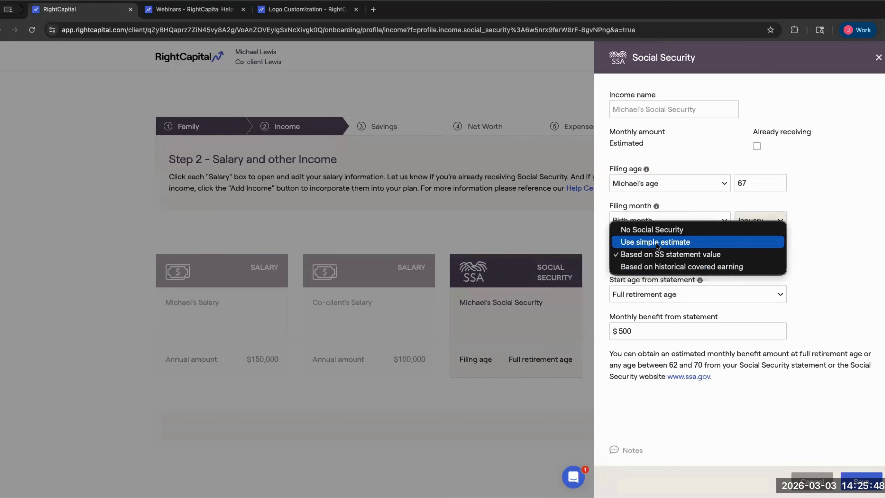
- Try historical covered earnings, revert to the simple estimate, and save Michael's Social Security
click(663, 267)
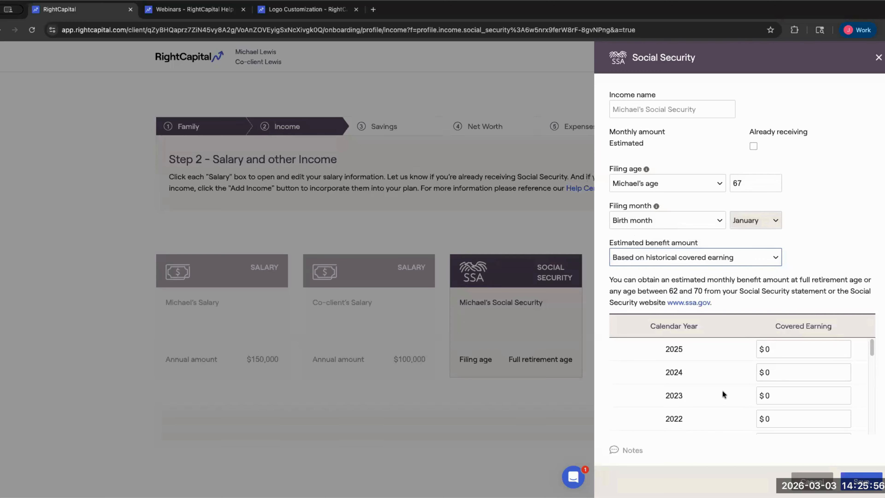
scroll(722, 390, down, 15)
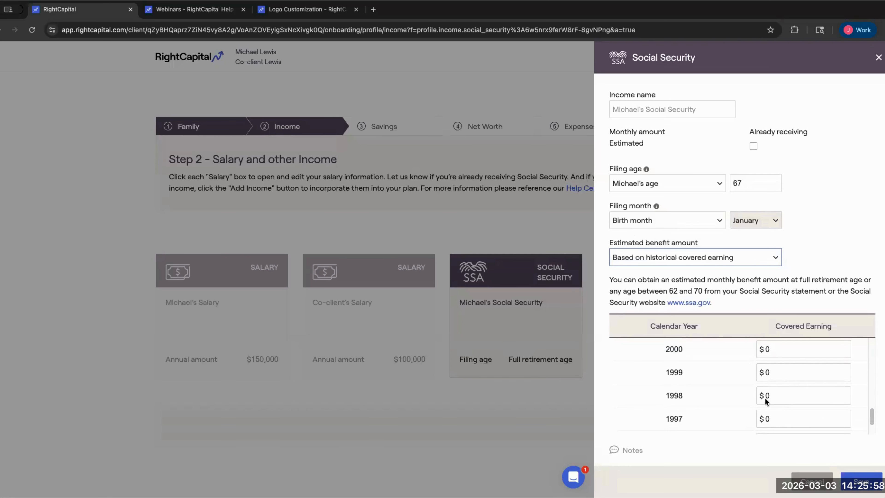
scroll(773, 380, up, 15)
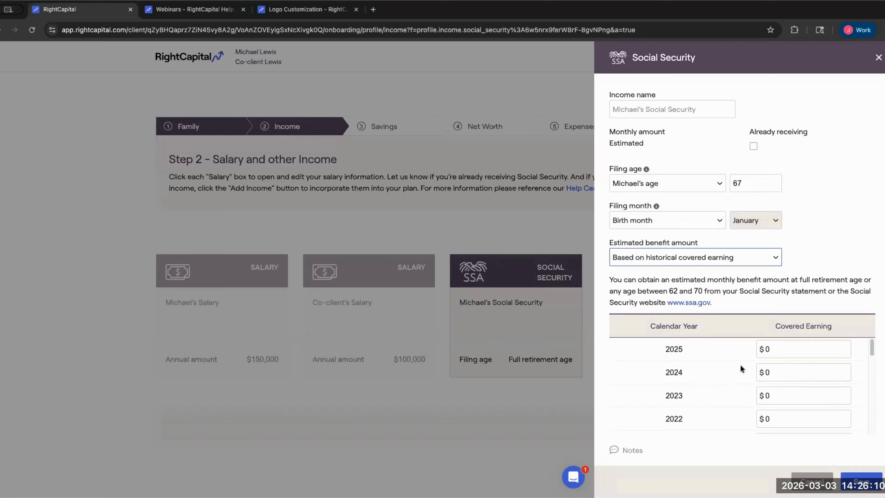
click(694, 257)
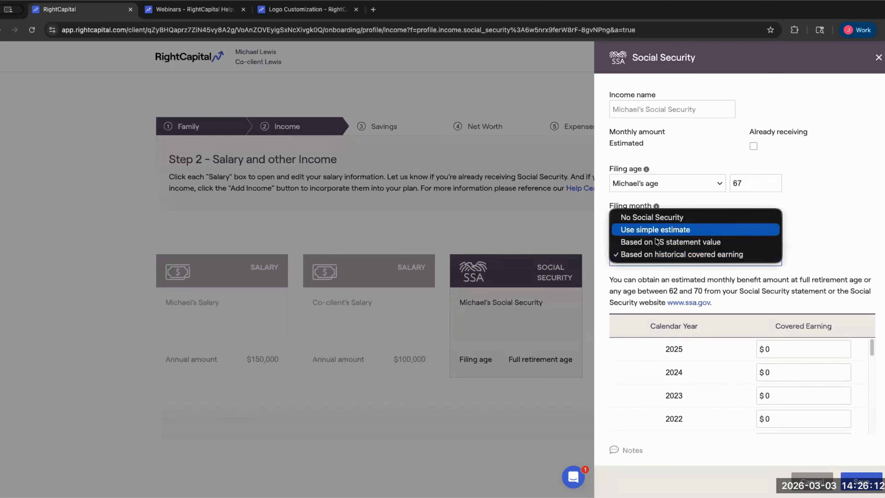
click(667, 229)
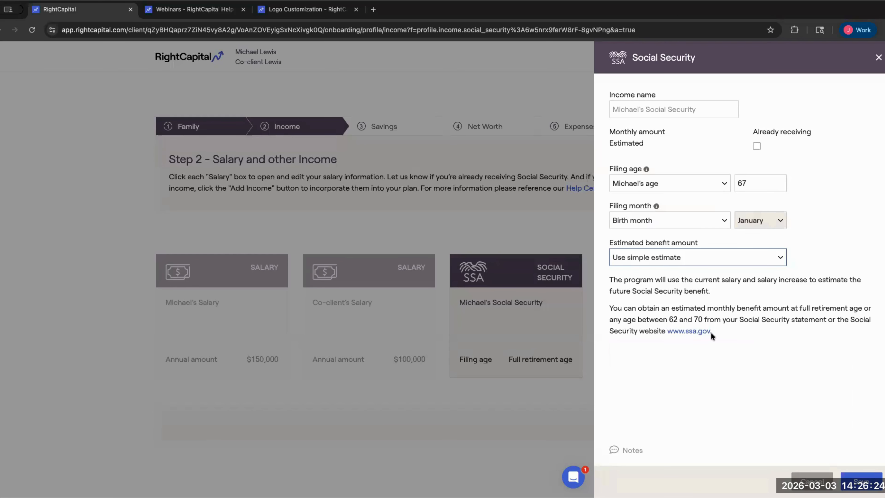
click(658, 261)
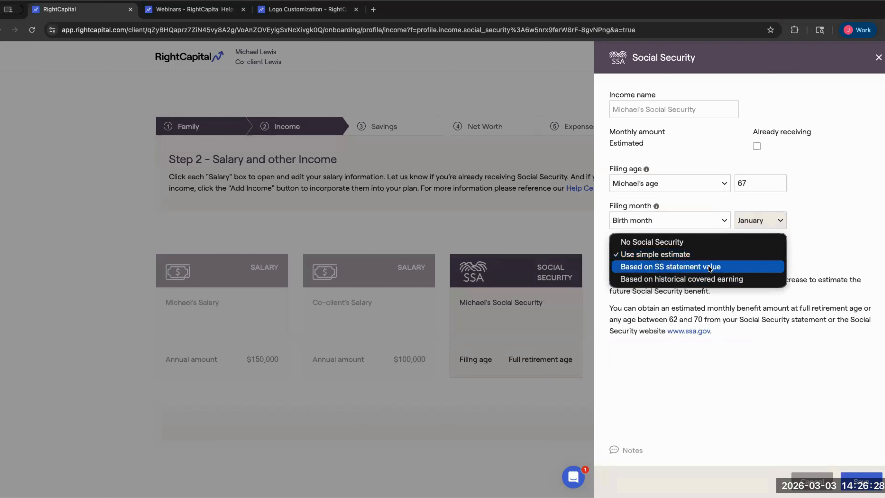
click(760, 139)
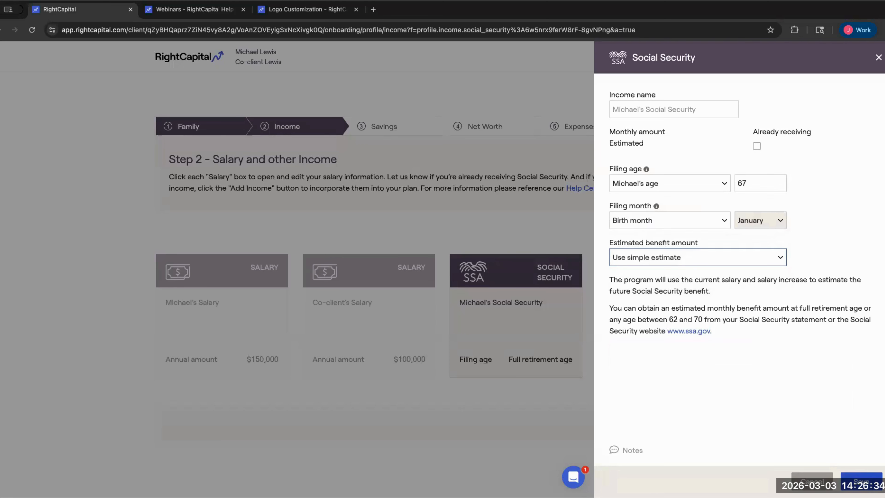
click(861, 480)
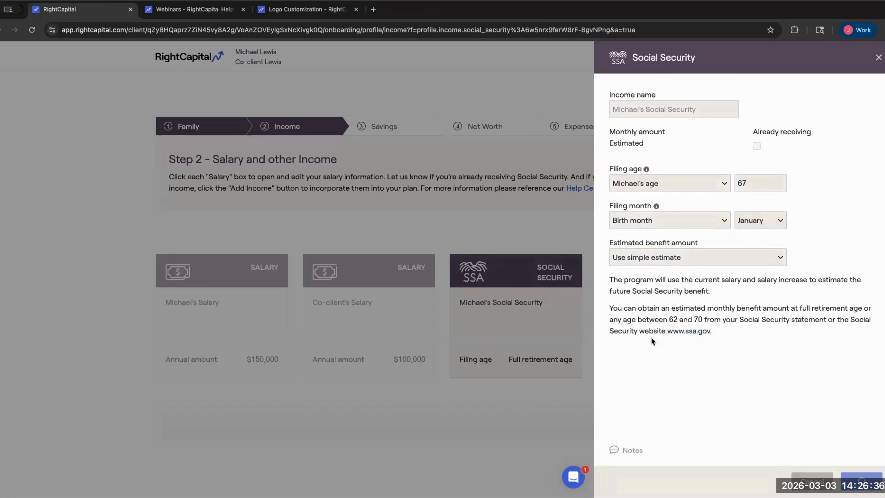
- Save the co-client's Social Security filing at full retirement age
click(624, 330)
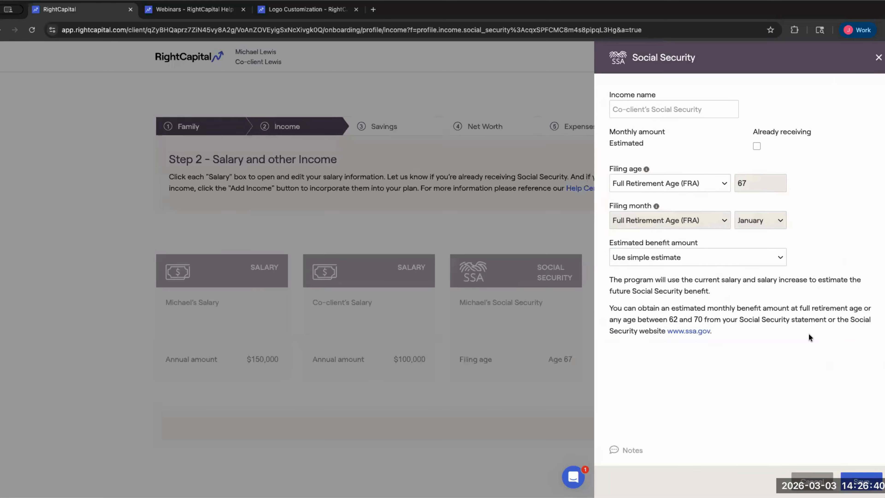
click(861, 480)
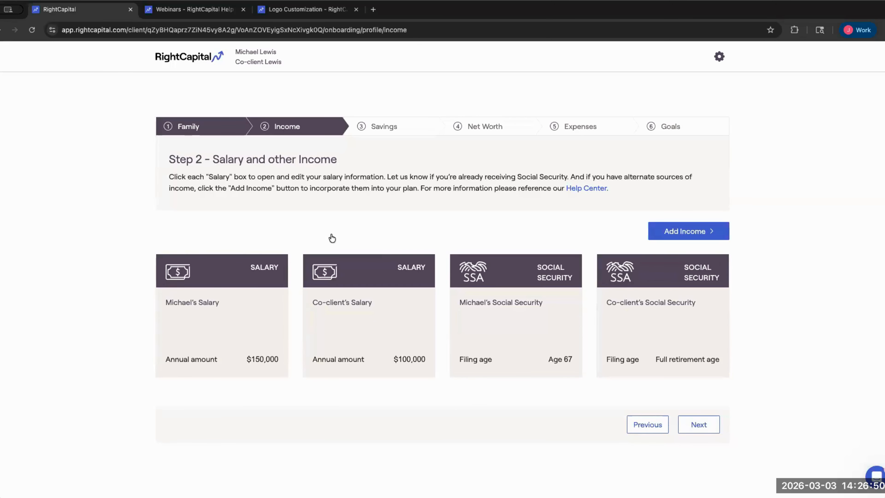
- Add a trial Other Income entry with its taxes set to Social Security
click(714, 232)
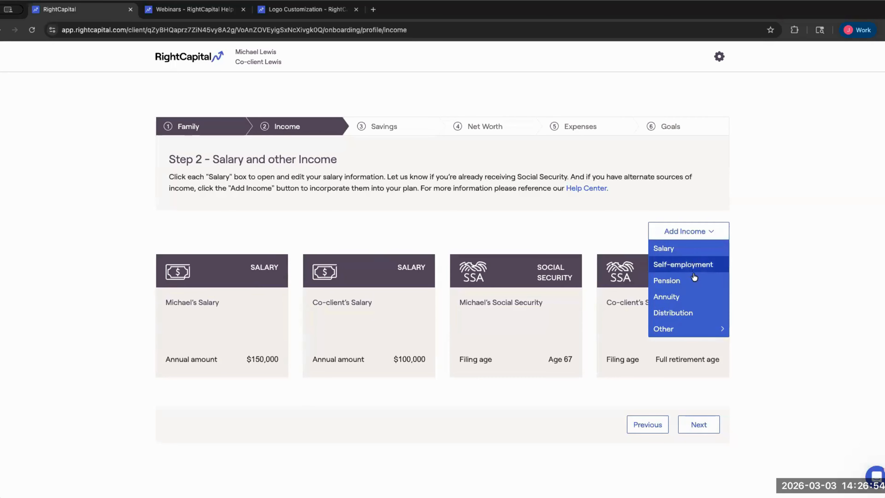
mouse_move(692, 329)
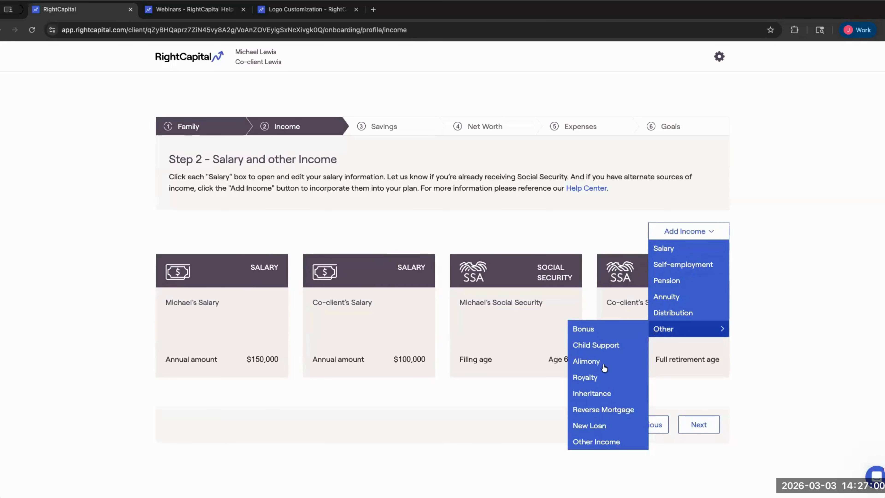
click(579, 425)
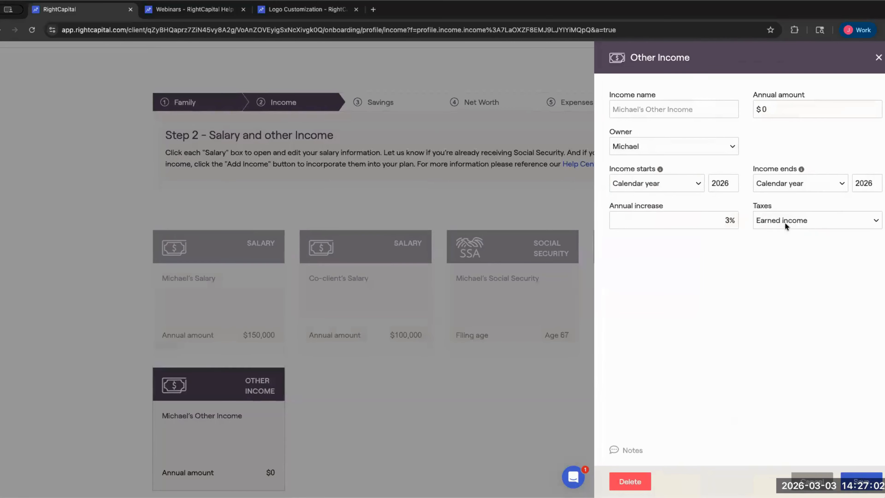
click(755, 219)
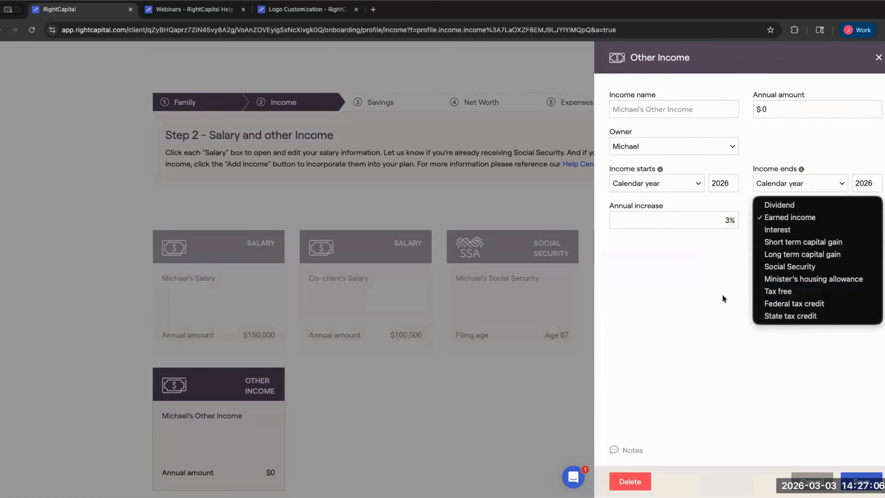
click(787, 269)
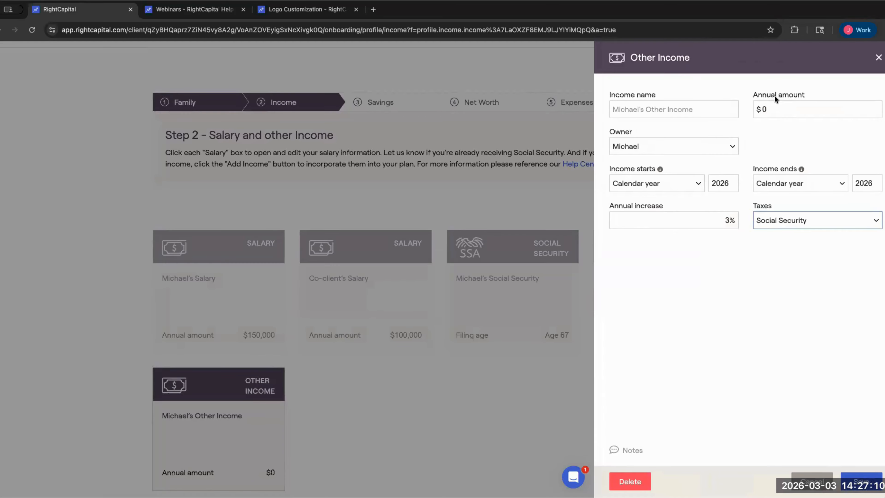
- Delete the trial Other Income entry and bring up the Other income types list again
click(630, 481)
click(606, 450)
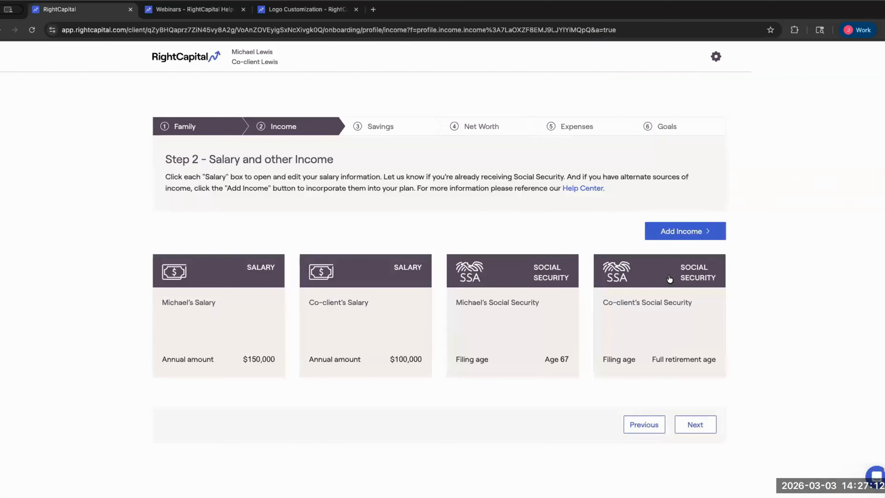
click(672, 231)
mouse_move(685, 328)
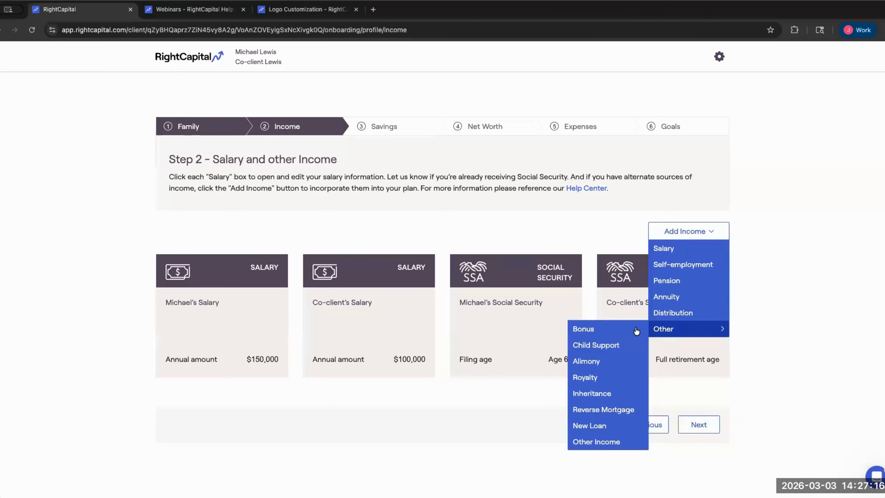
- Save a $15,000 Royalty income ending at Michael's end of plan with 1% annual increase
click(585, 377)
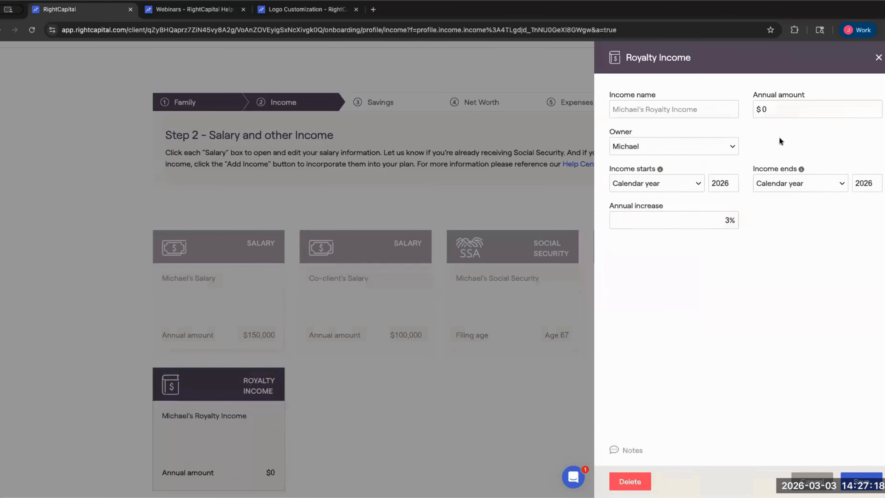
key(BackSpace)
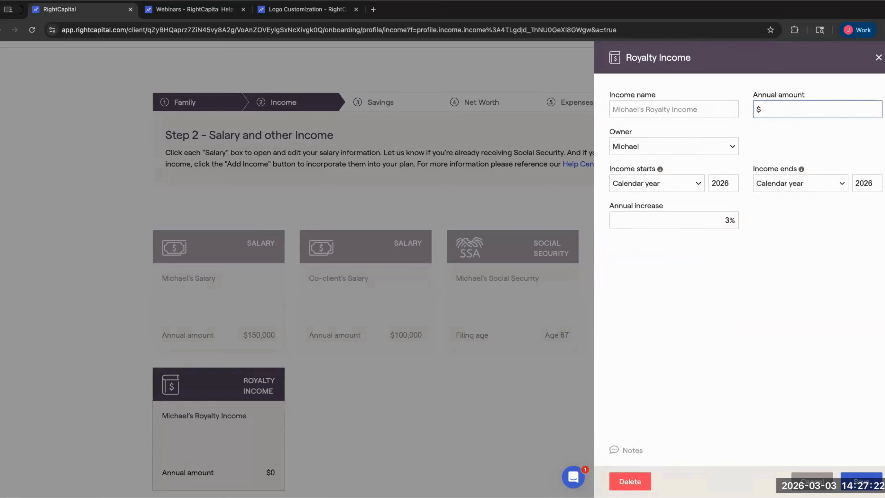
text(150000)
click(825, 182)
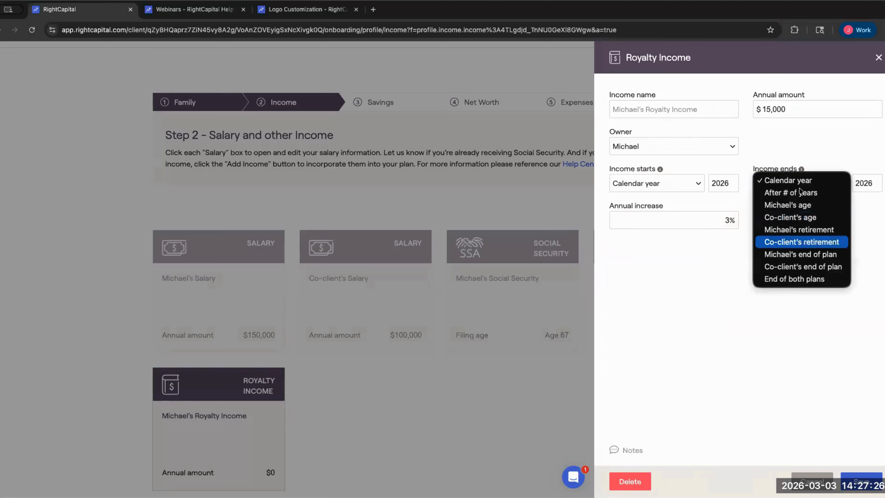
click(796, 251)
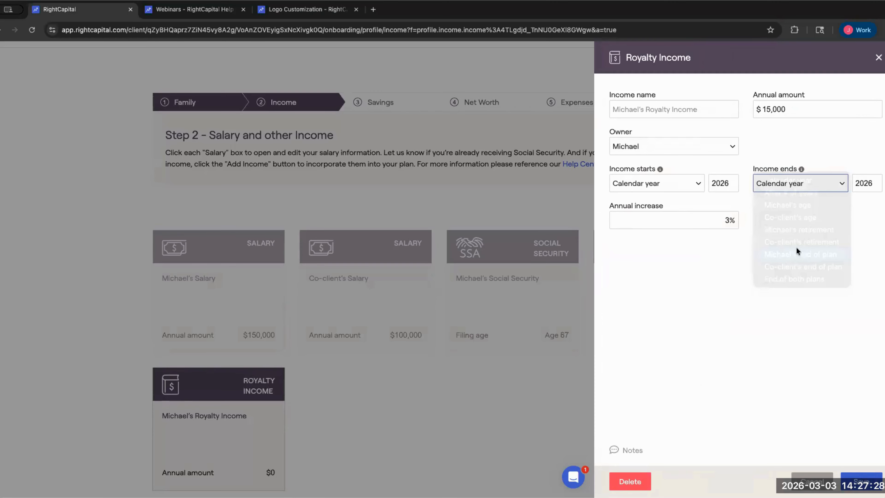
drag(718, 220, 761, 219)
key(BackSpace)
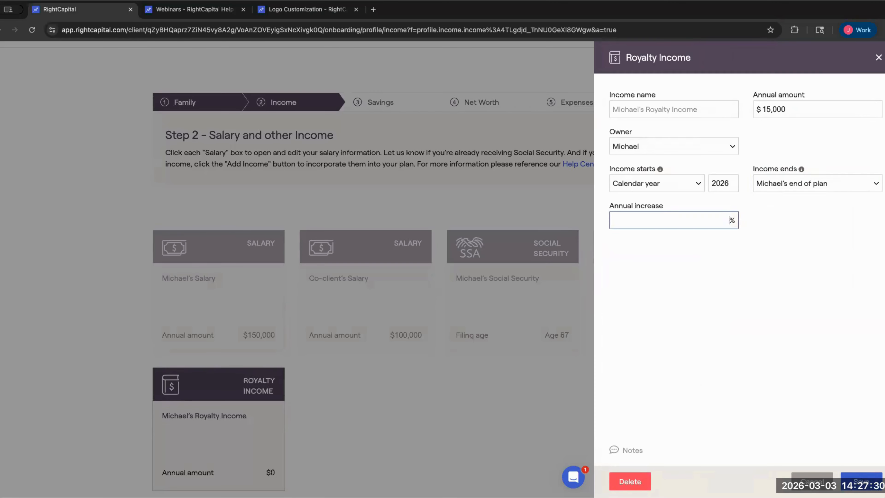
text(1)
click(722, 198)
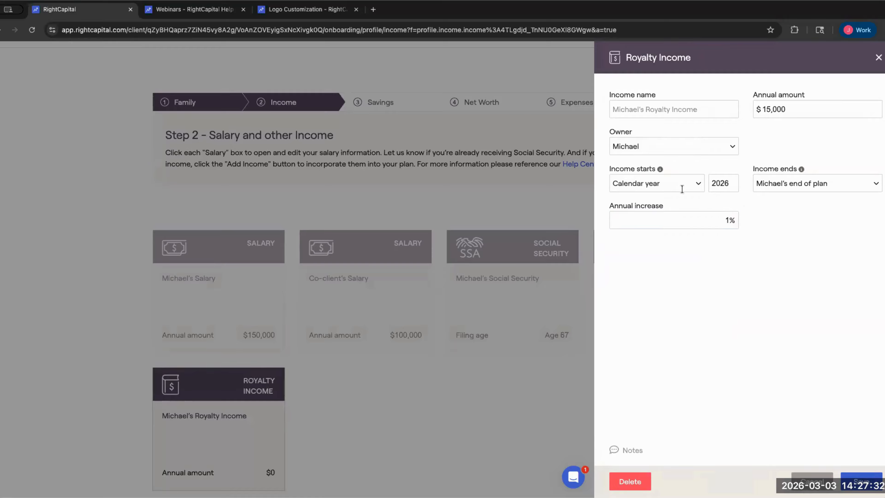
click(860, 480)
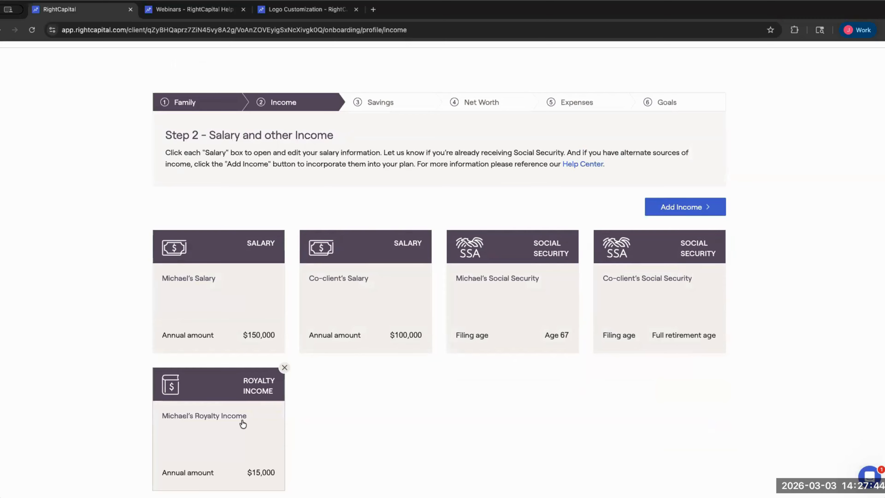
click(499, 236)
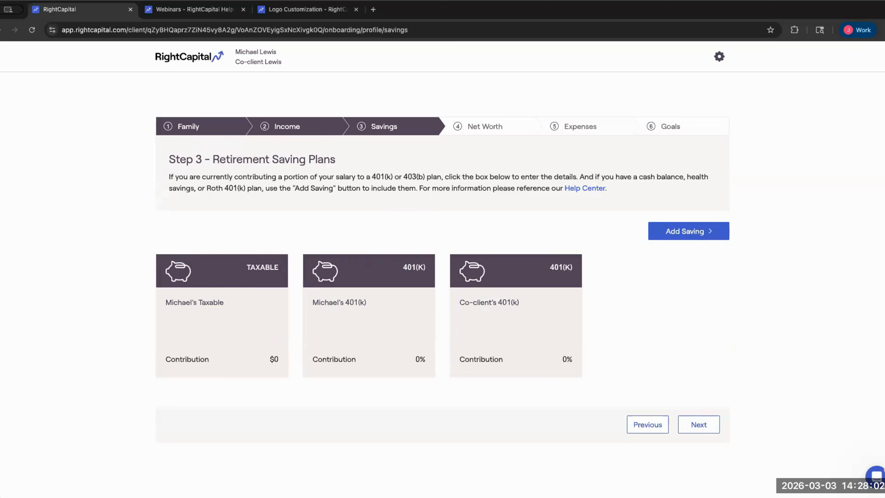
- Review the Retirement Saving Plans step listing Michael's Taxable and both 401(k) plans
mouse_move(383, 310)
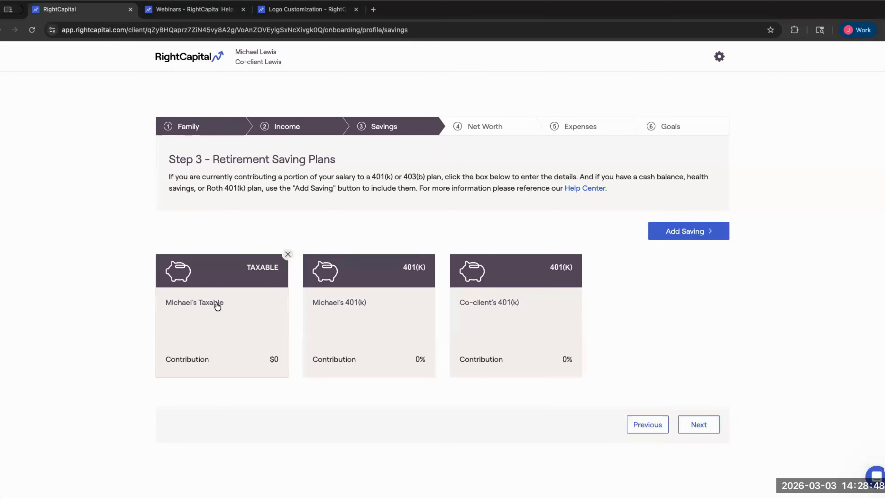
- Set Michael's Taxable account to Joint ownership with a $15,000 contribution and save it
click(248, 307)
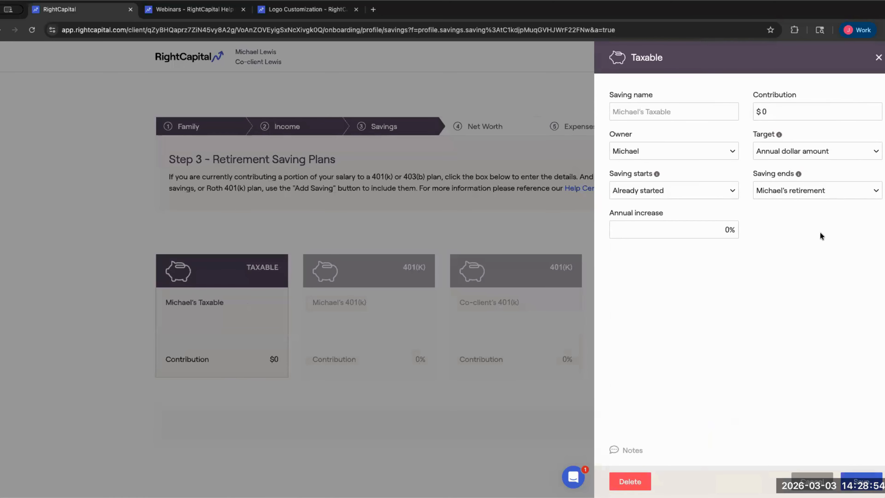
click(759, 110)
key(BackSpace)
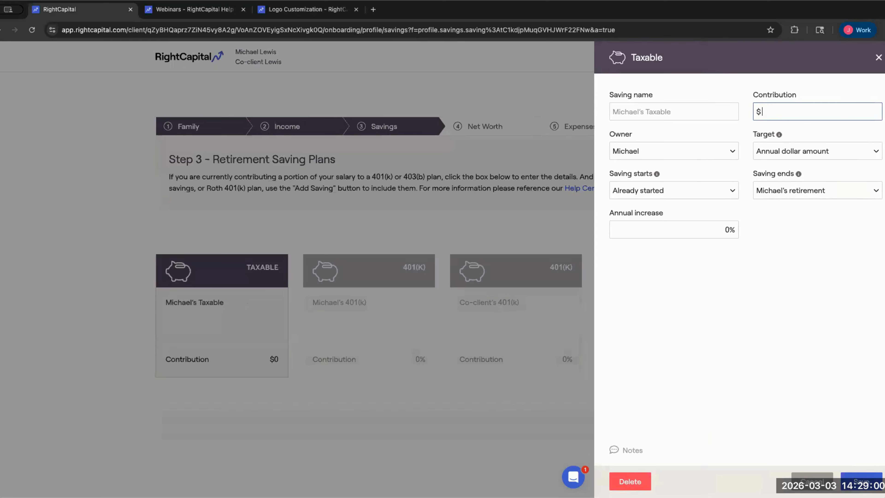
text(100000)
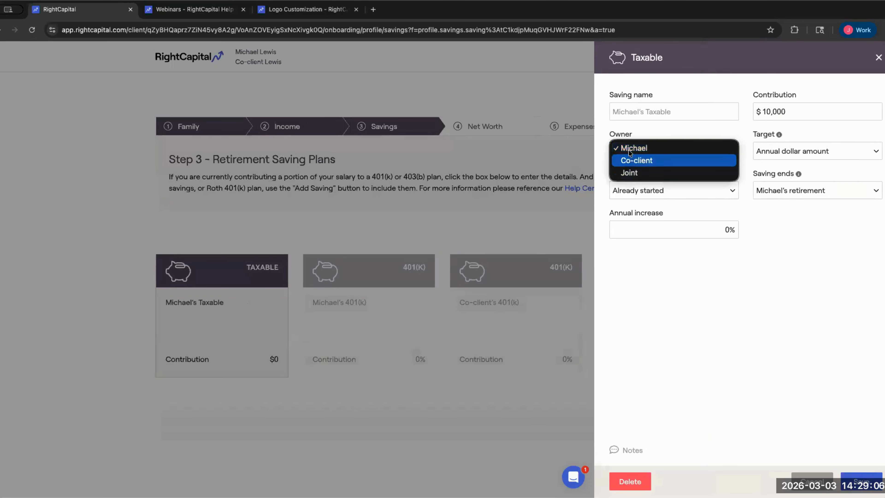
click(633, 173)
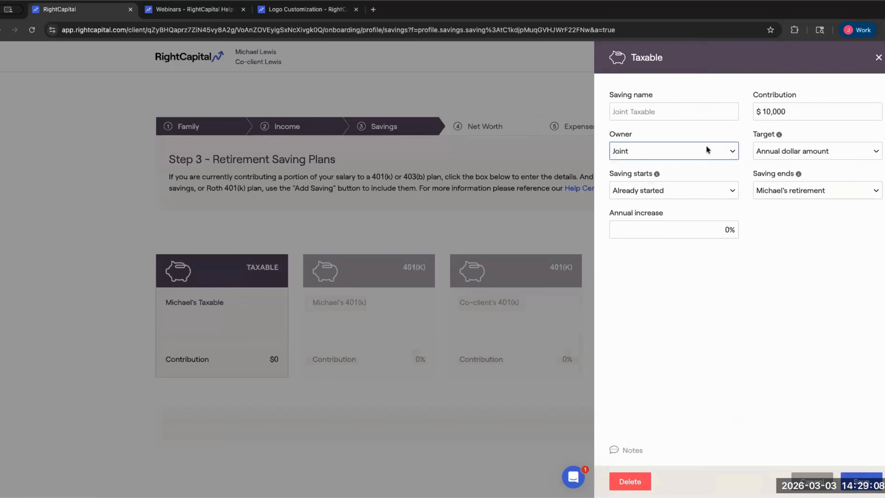
click(768, 111)
key(ctrl+a)
key(BackSpace)
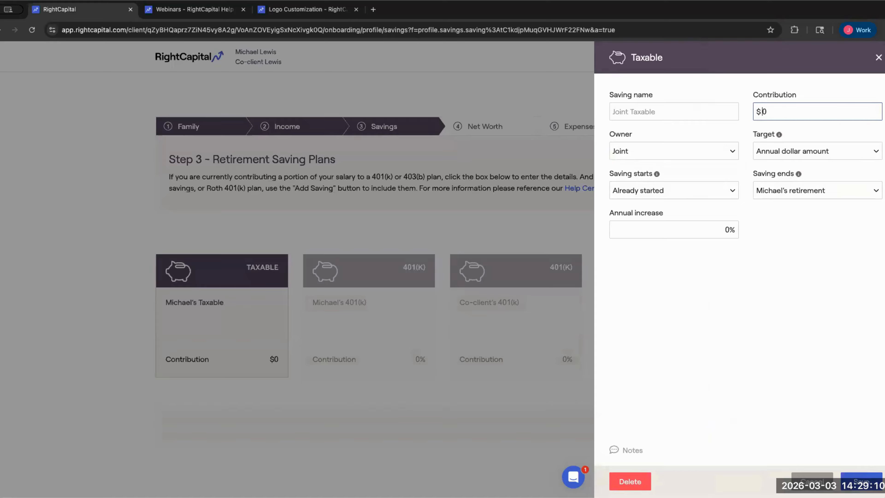
text(150000)
click(860, 481)
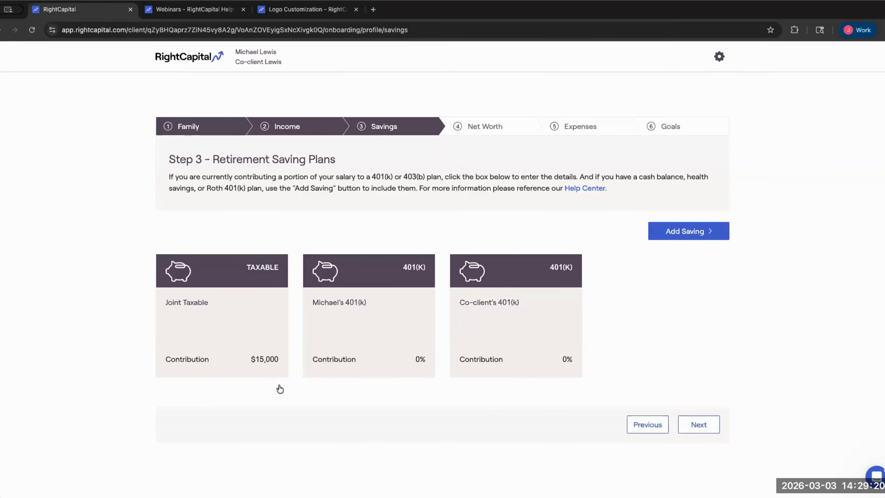
- Give Michael's 401(k) a 10% contribution targeted as % of salary income
click(373, 309)
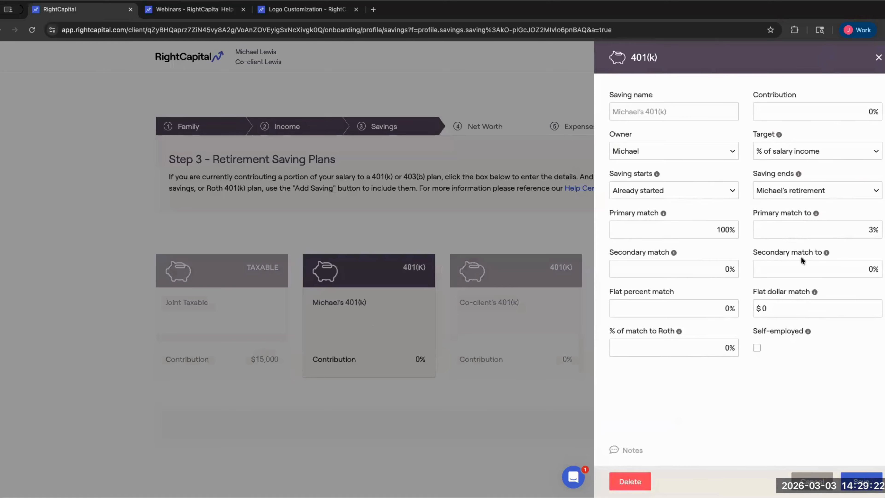
drag(610, 212, 658, 212)
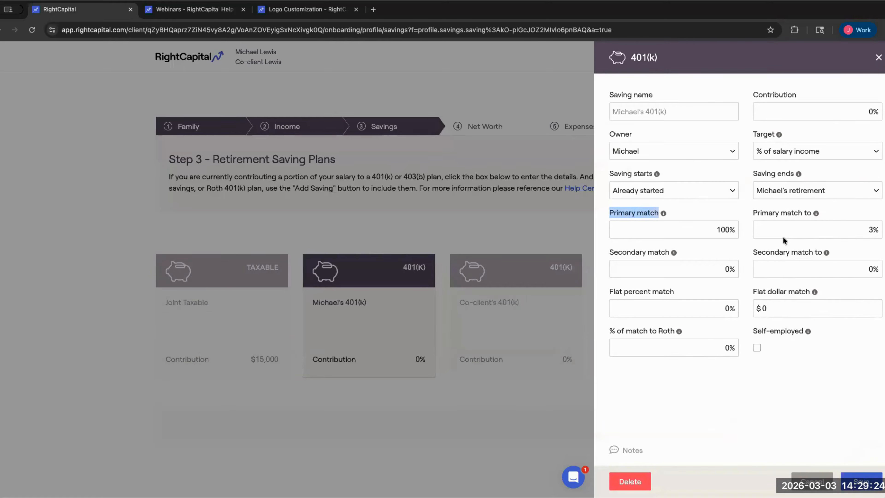
click(701, 247)
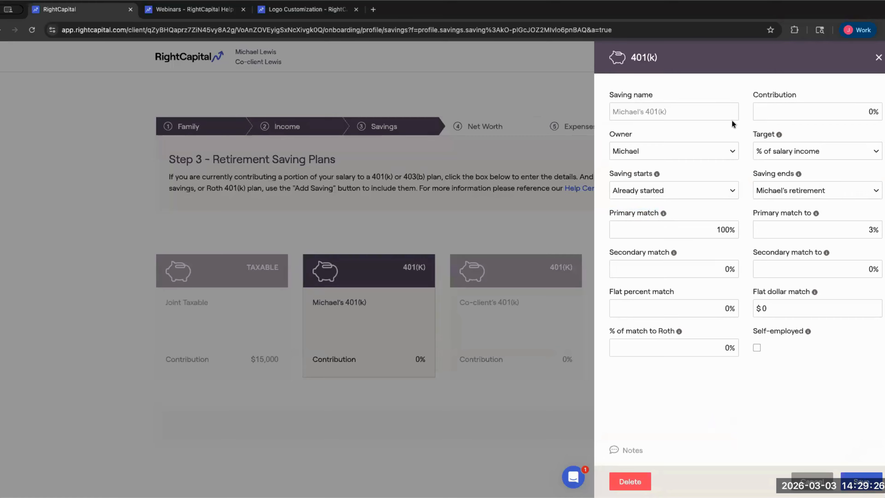
click(754, 151)
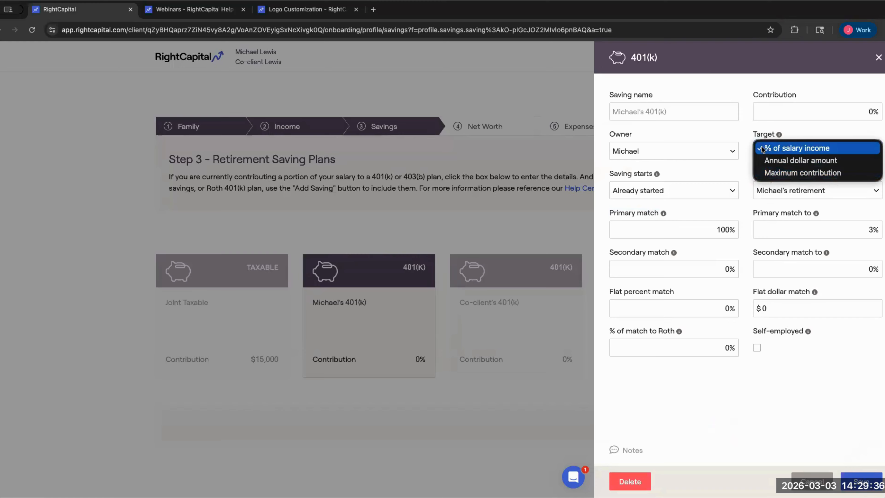
click(837, 150)
click(869, 112)
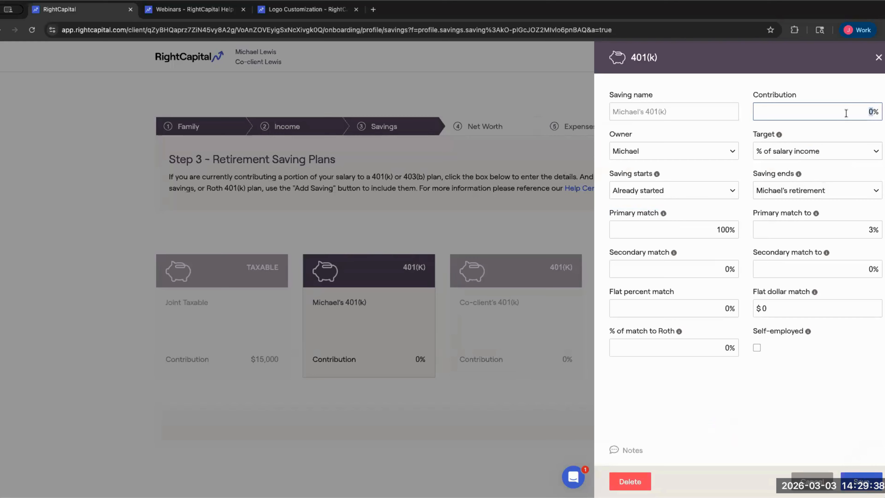
key(BackSpace)
text(10)
click(763, 172)
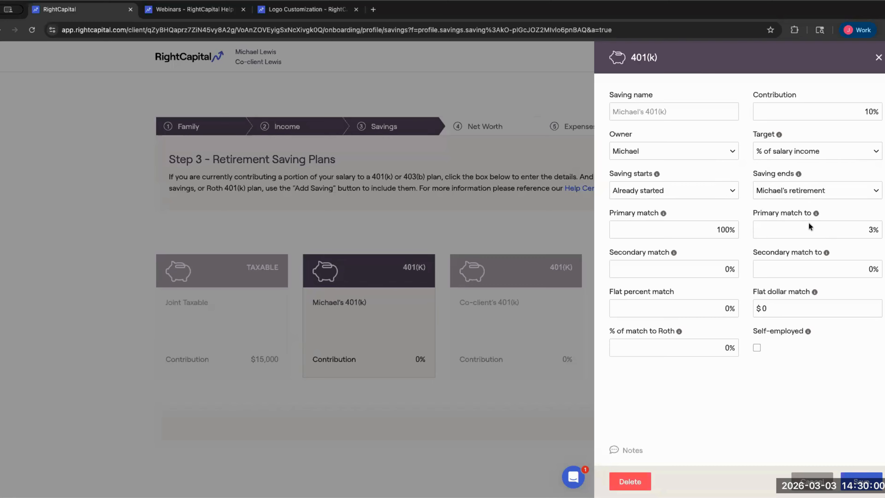
- Set the client's 401(k) secondary employer match to 50% up to 5%
click(733, 266)
text(50)
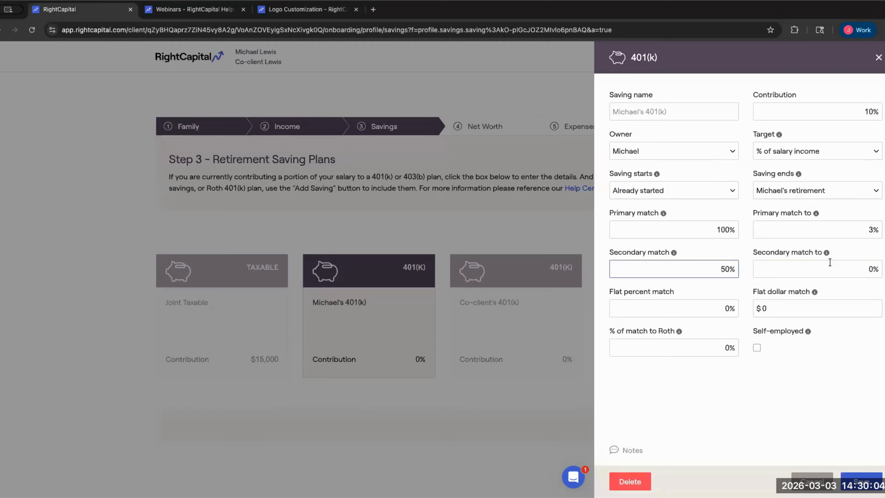
click(875, 269)
key(BackSpace)
text(5)
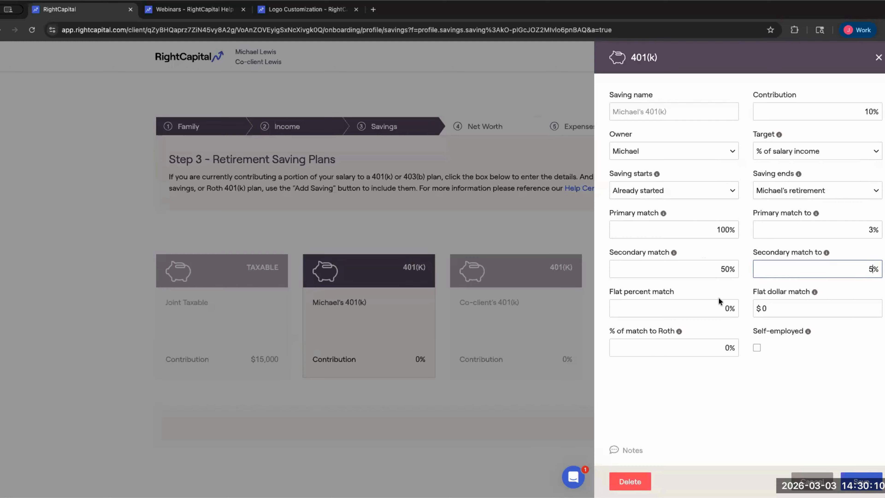
- Set the flat percent match to 5%, leaving the flat dollar match at $0
drag(612, 292, 656, 290)
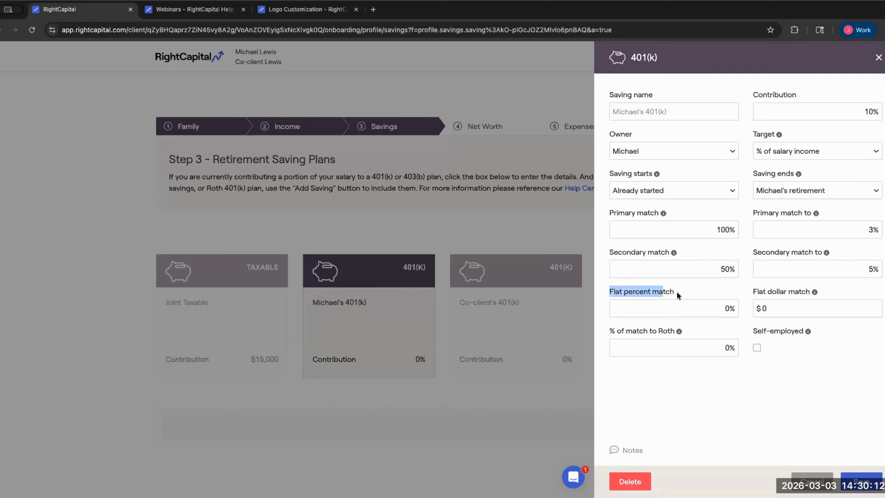
click(757, 296)
drag(775, 292, 808, 296)
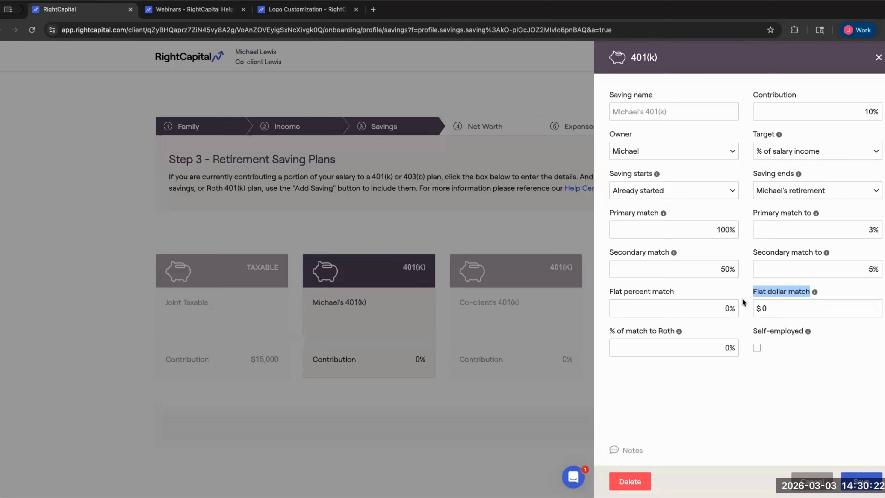
drag(610, 292, 672, 294)
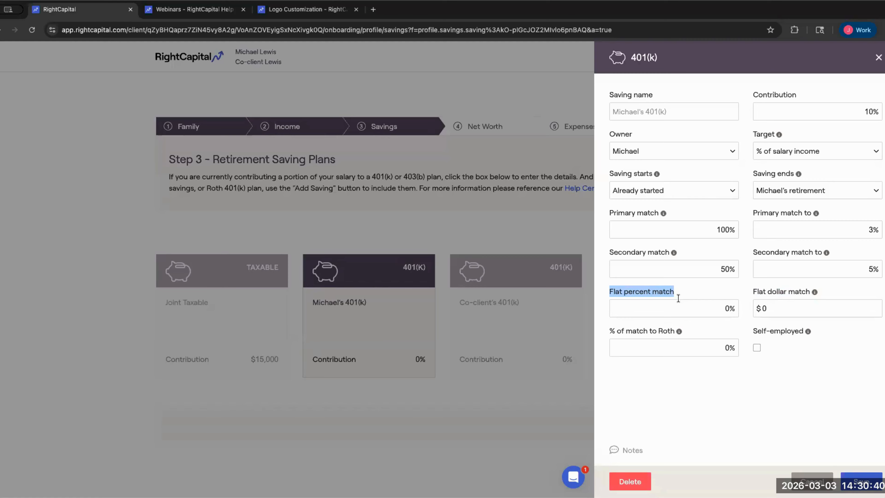
click(730, 309)
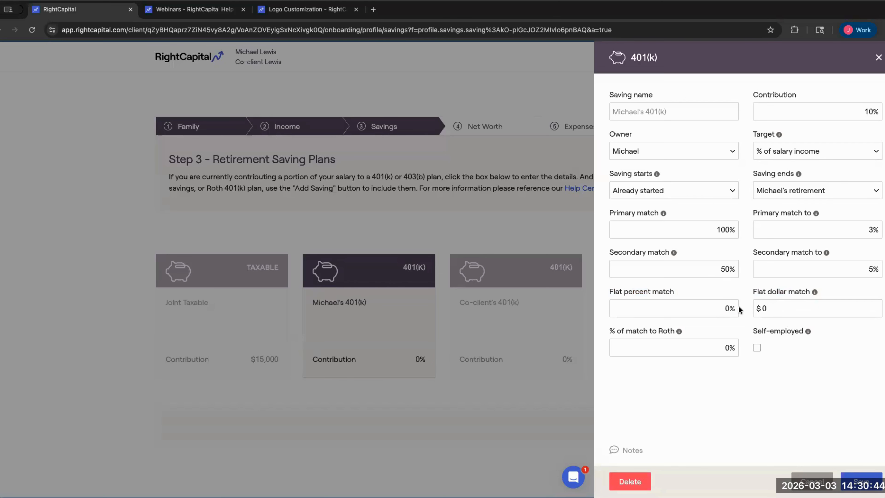
key(BackSpace)
text(5)
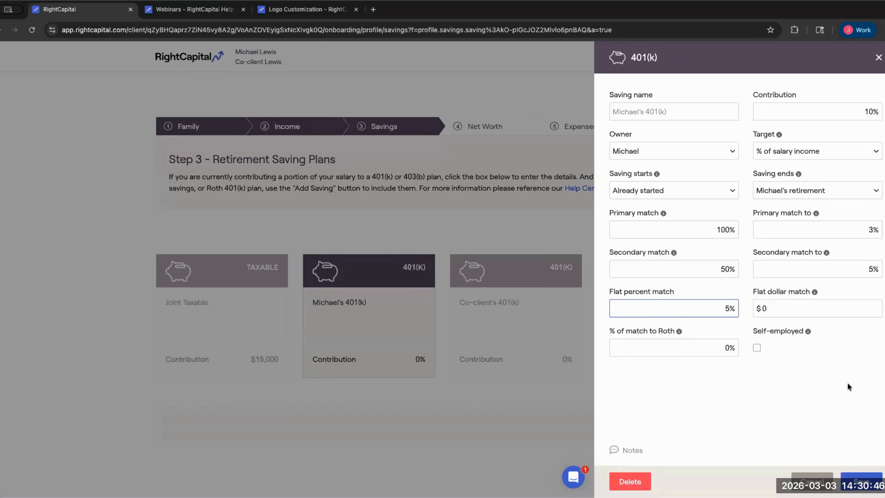
click(800, 389)
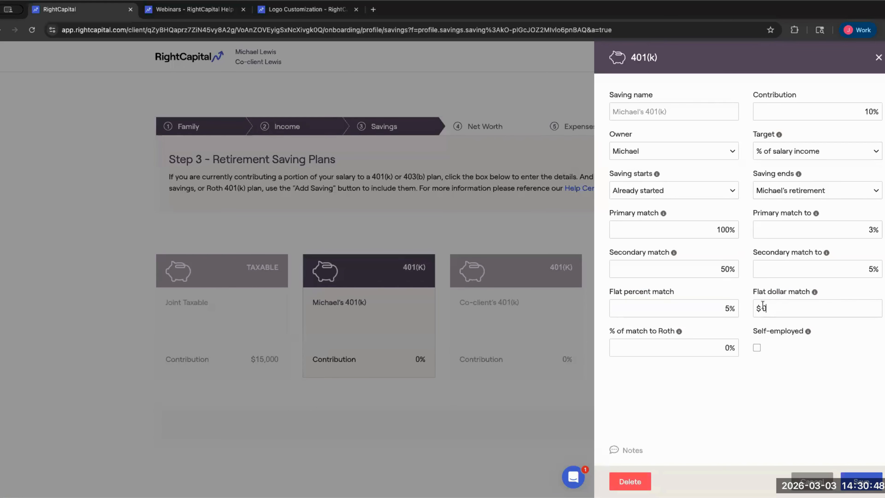
click(754, 307)
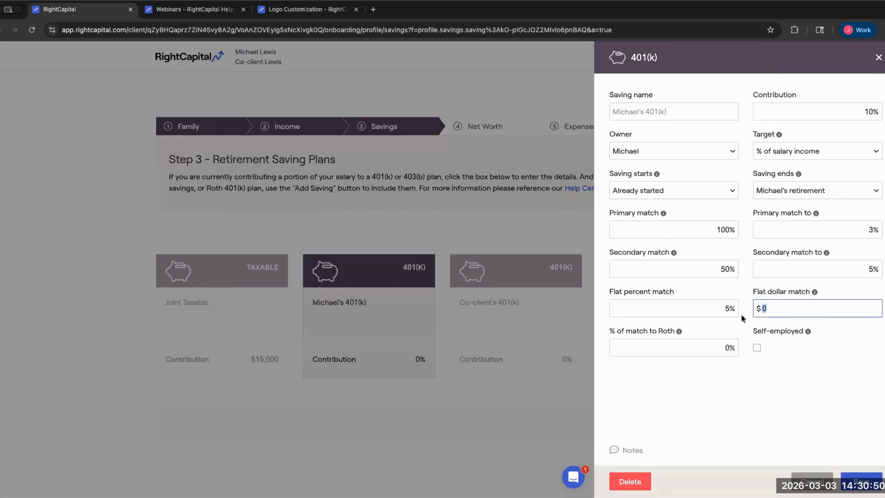
click(697, 332)
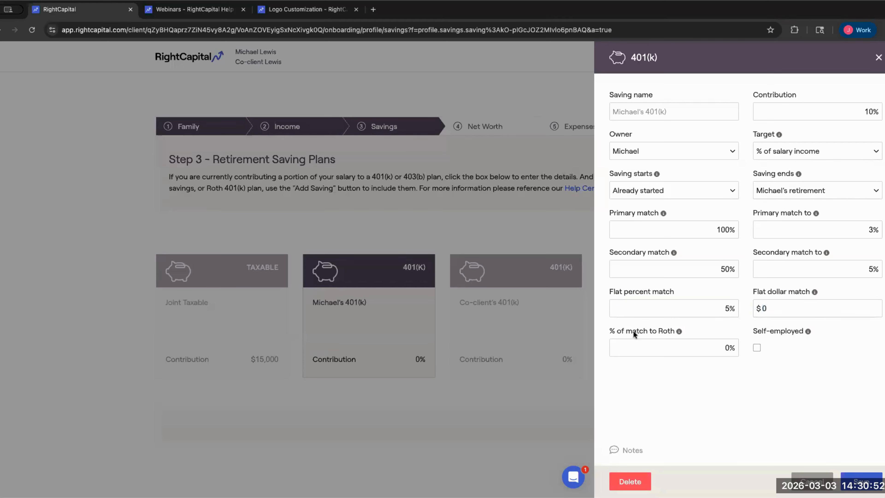
drag(633, 331, 677, 331)
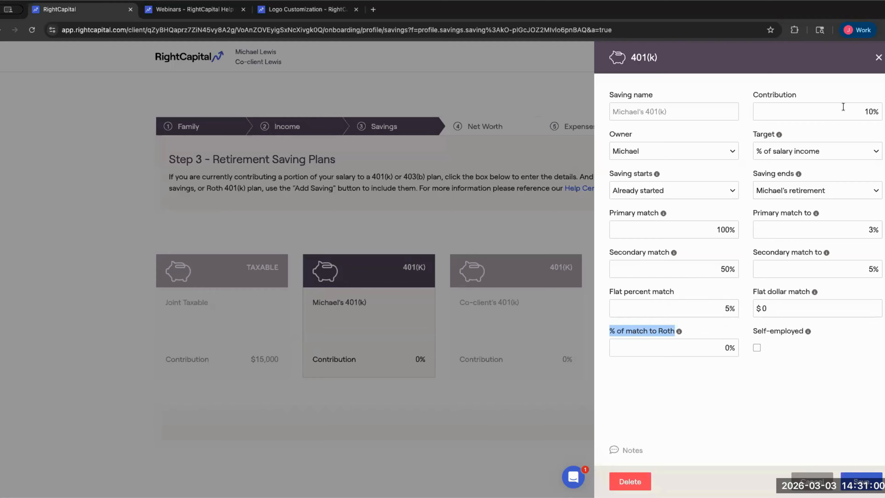
- Direct 50% of the match to Roth and save the client's 10%-contribution 401(k)
double_click(869, 111)
click(874, 95)
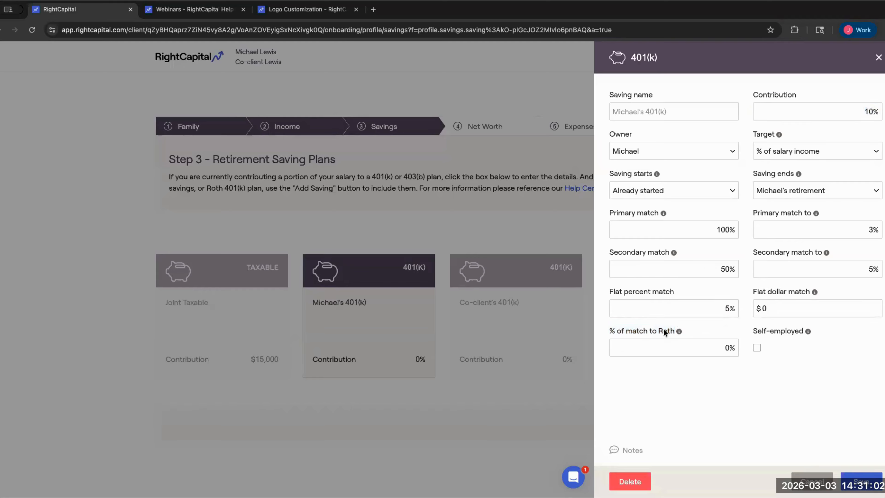
mouse_move(679, 332)
drag(865, 112, 882, 116)
click(744, 219)
key(Tab)
text(50)
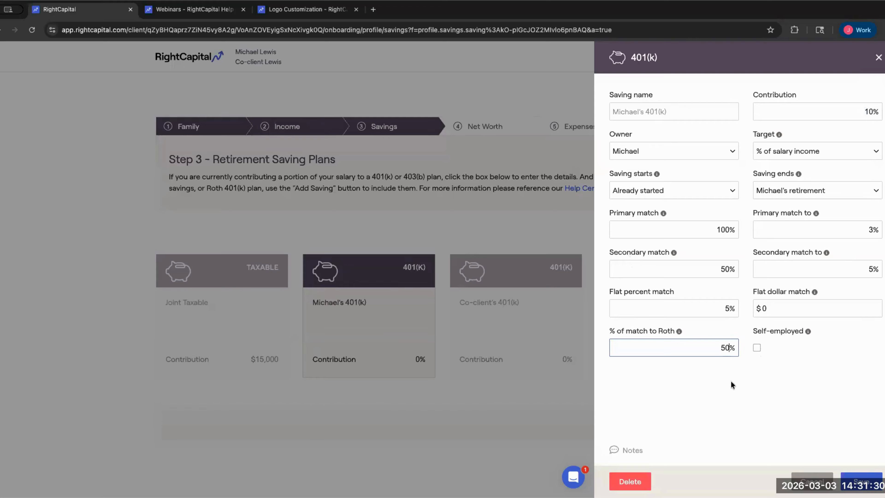
click(730, 381)
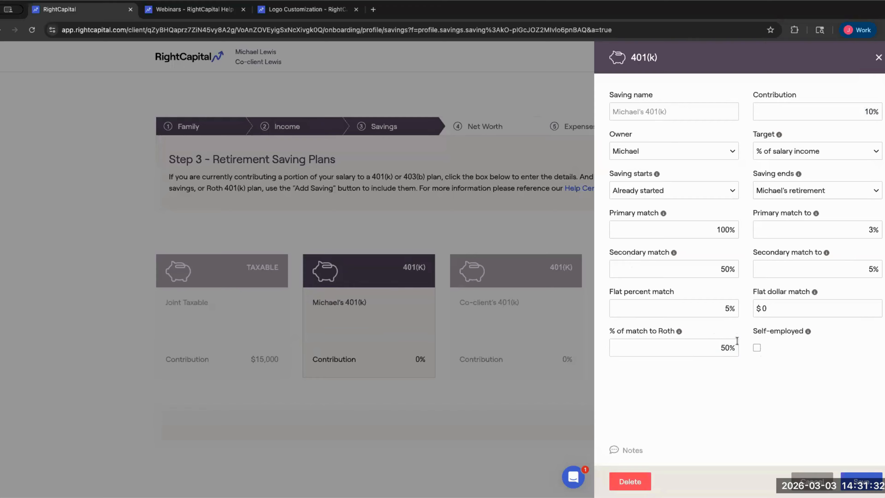
click(736, 343)
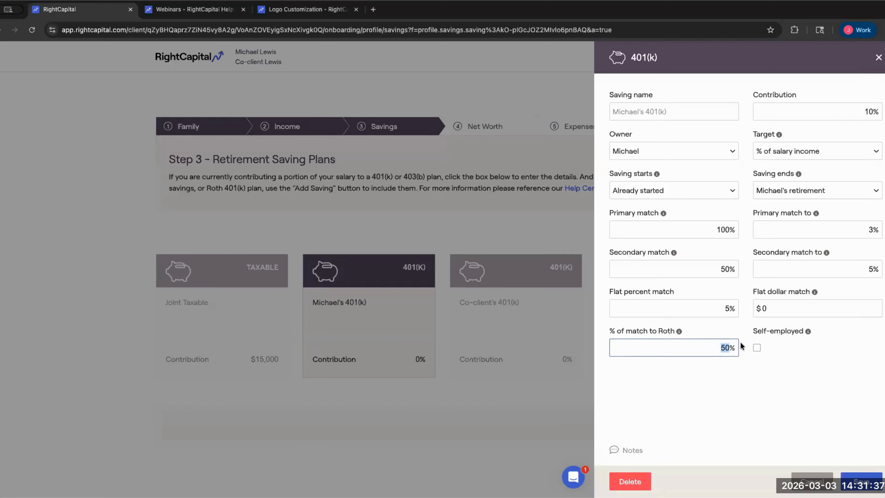
click(745, 241)
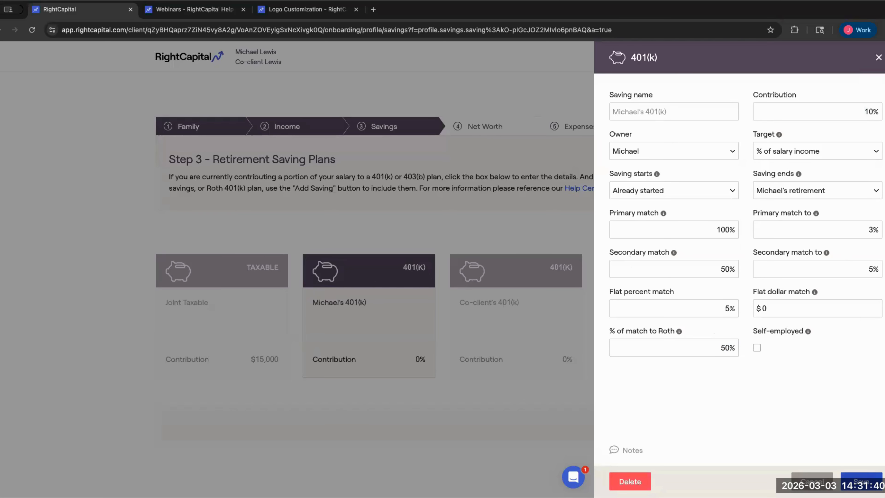
click(861, 481)
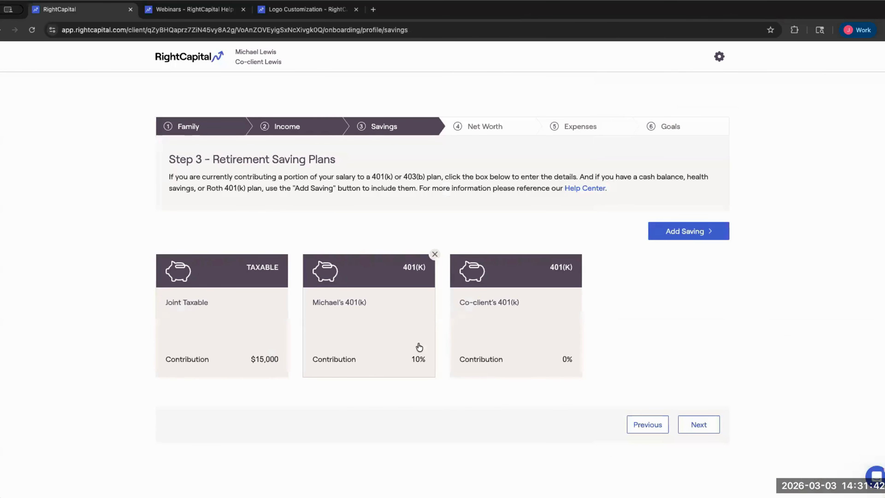
- Give the co-client's 401(k) a $10,000 annual dollar contribution and clear the 100% primary match
click(483, 320)
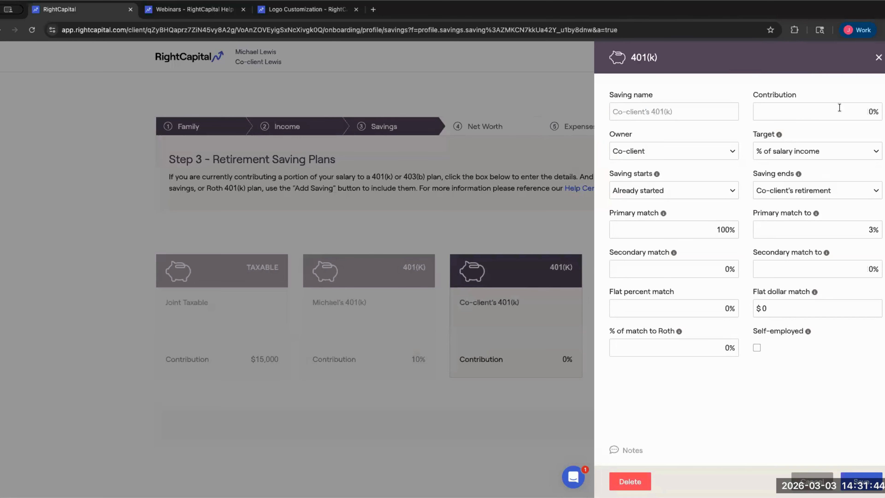
click(804, 154)
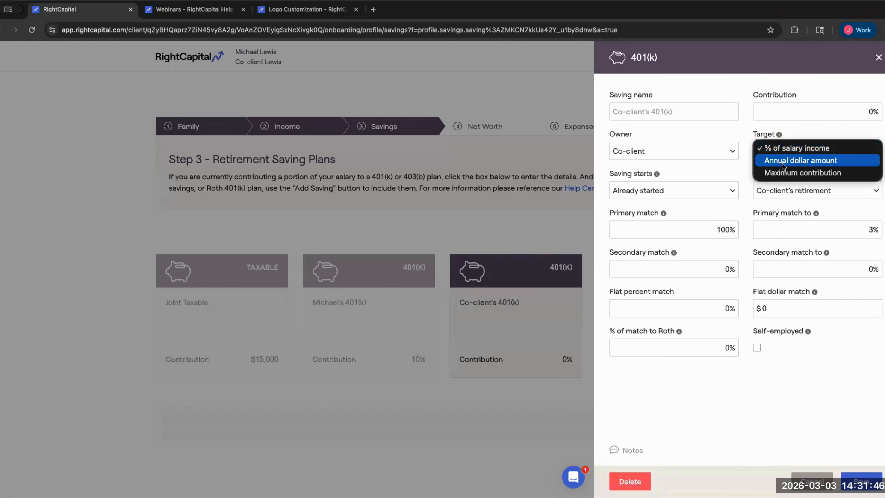
click(782, 162)
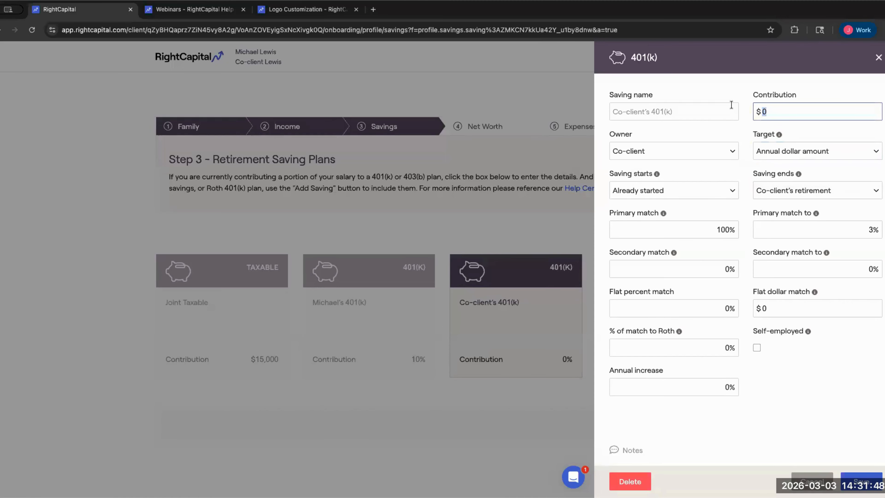
key(BackSpace)
text(10000)
click(737, 134)
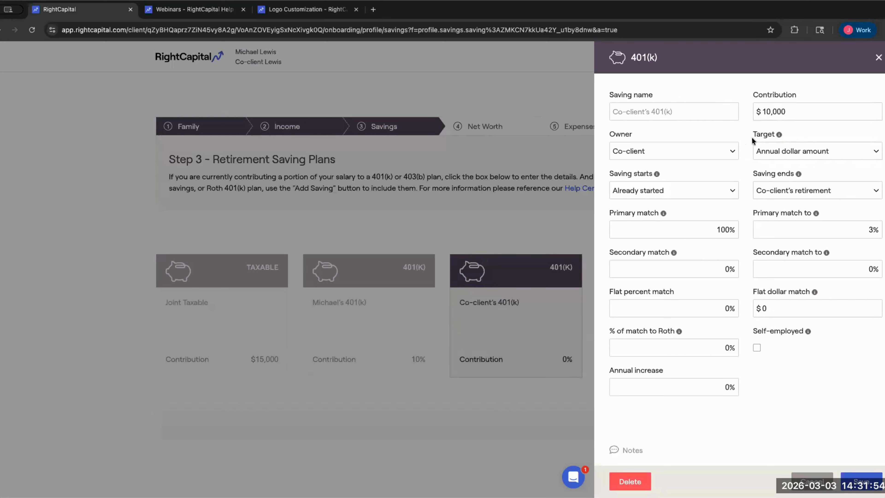
click(753, 111)
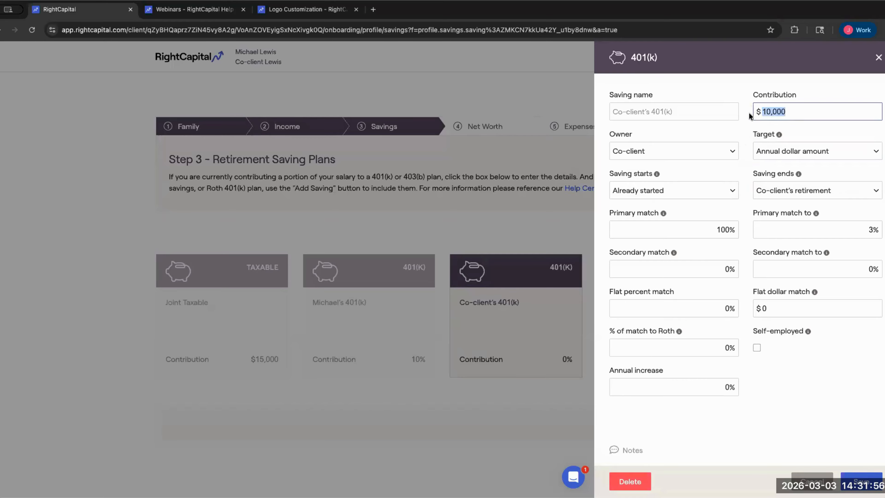
click(722, 136)
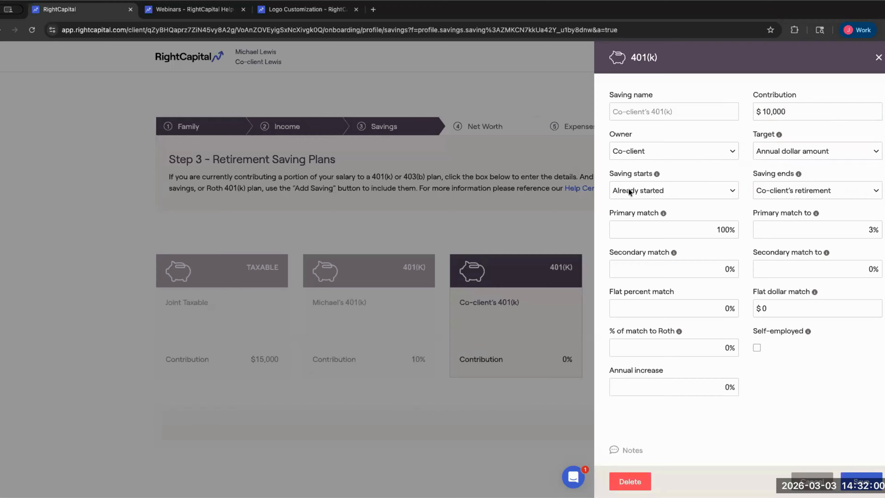
double_click(711, 228)
key(BackSpace)
- Set the co-client's primary match to 0% with a 0% match limit
text(0)
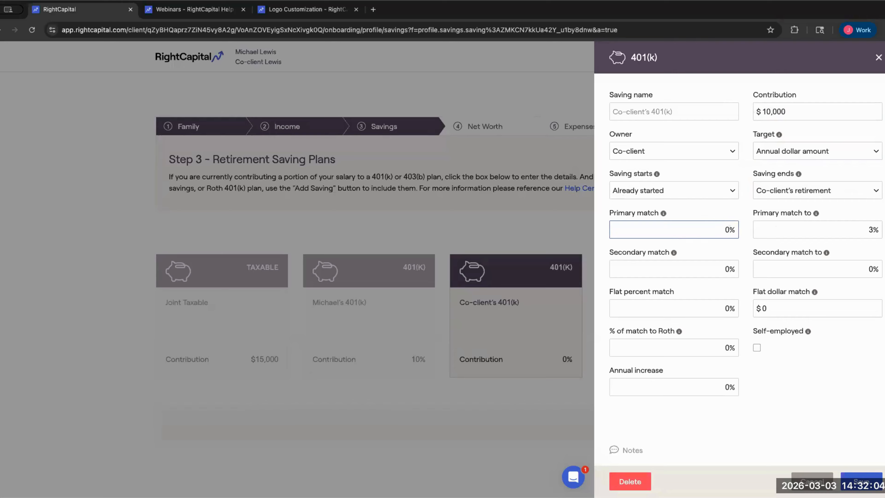
double_click(870, 230)
key(BackSpace)
text(0)
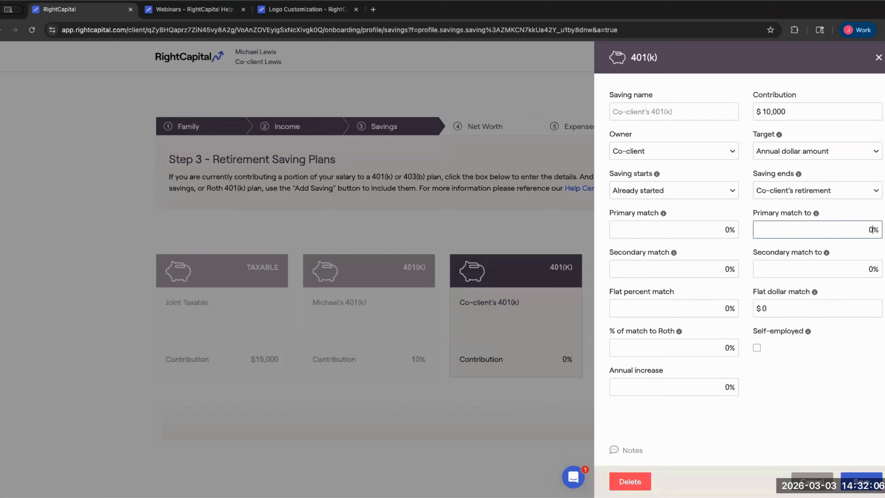
click(747, 211)
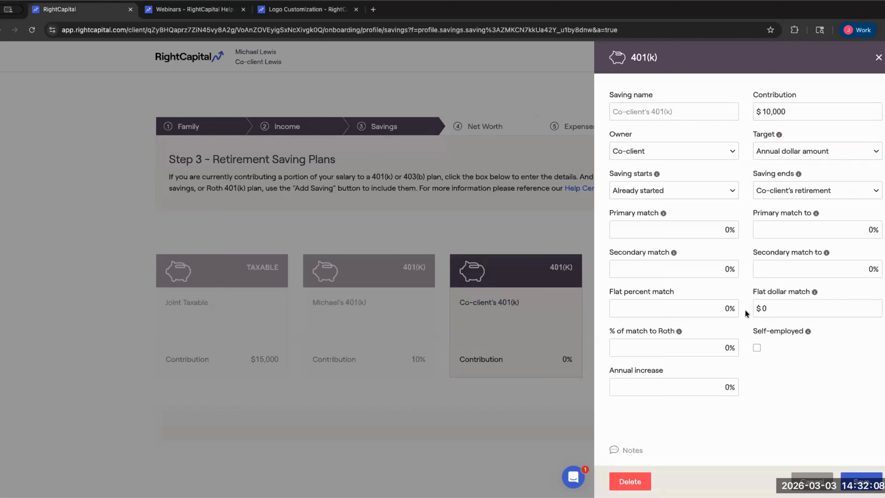
- Set the co-client's flat percent match to 10%
double_click(713, 312)
key(BackSpace)
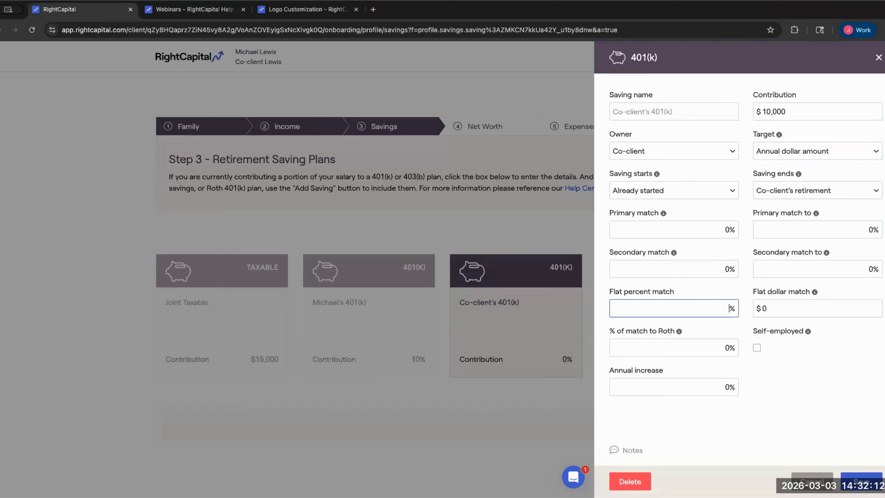
text(10)
click(742, 285)
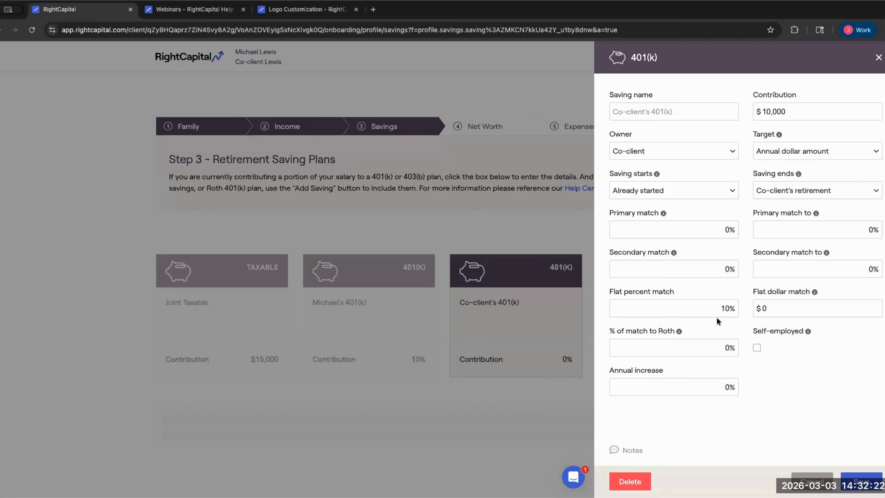
double_click(726, 308)
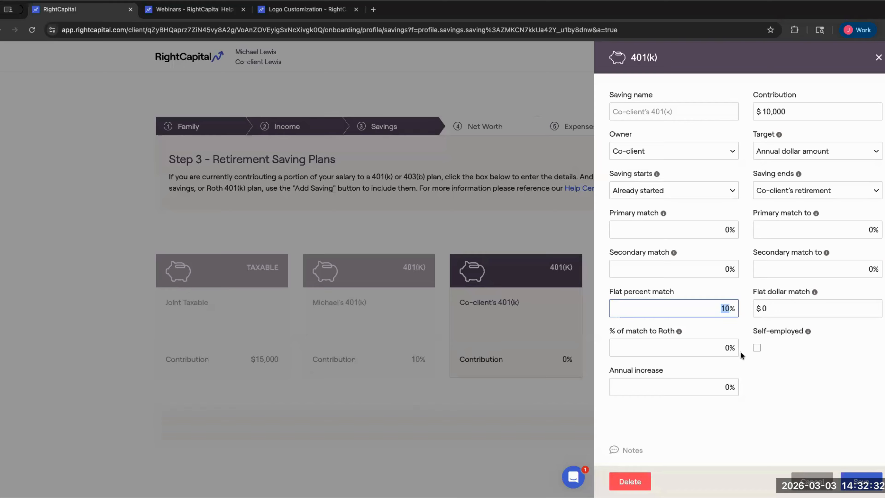
- Send 20% of the match to Roth and save the co-client's 401(k)
key(Tab)
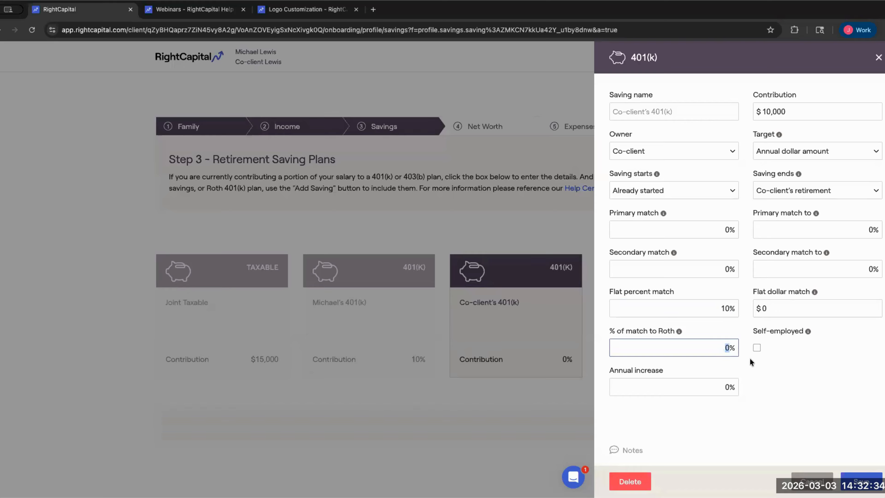
text(20)
click(816, 388)
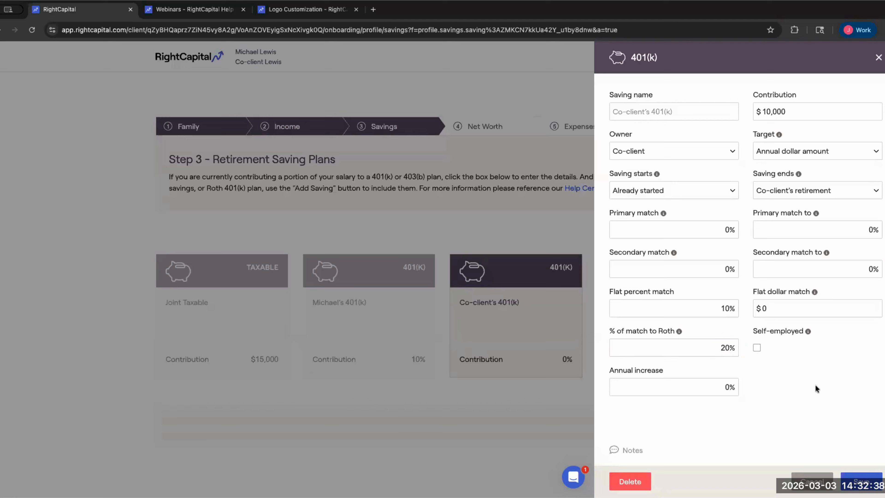
click(762, 114)
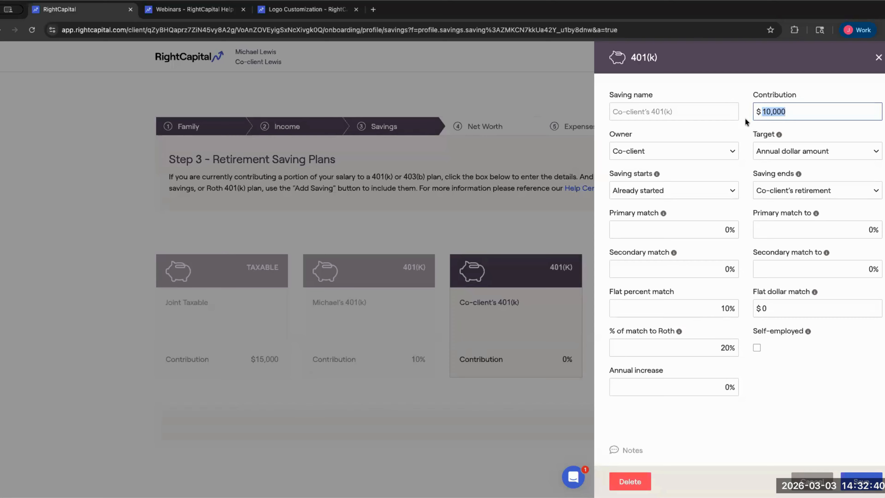
click(746, 122)
drag(610, 295, 679, 295)
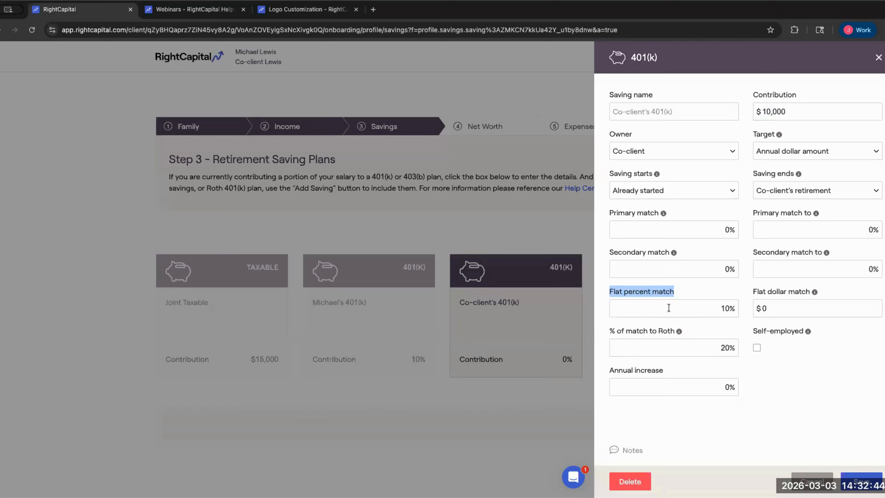
drag(608, 331, 677, 331)
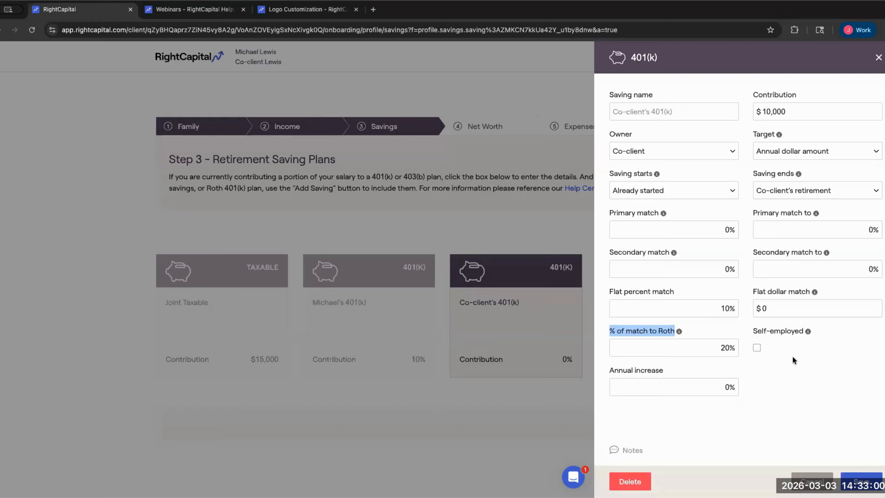
click(860, 478)
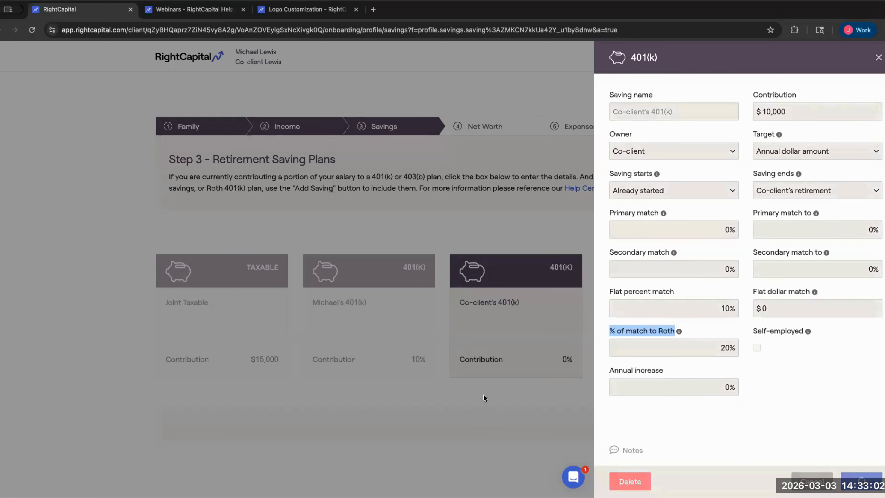
- Check the client's 401(k) details, then browse the 401(k), Roth IRA and Other saving types available to add
click(369, 328)
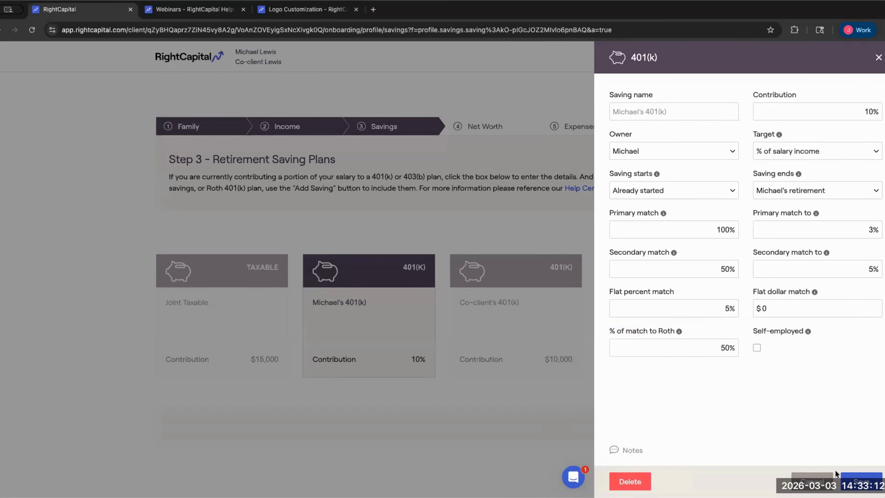
click(847, 476)
click(658, 235)
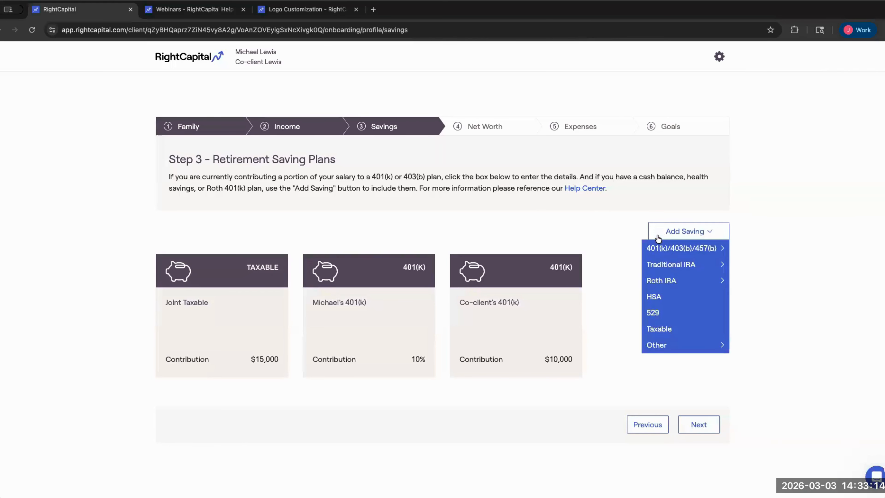
mouse_move(667, 247)
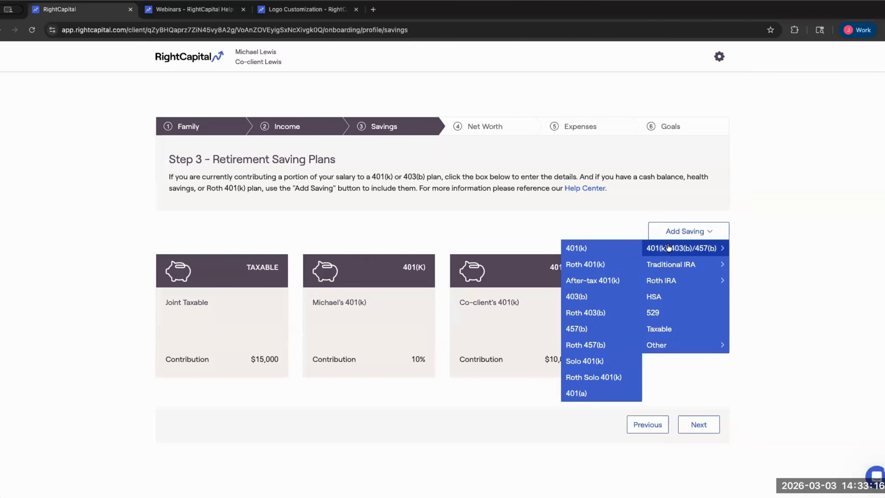
mouse_move(670, 261)
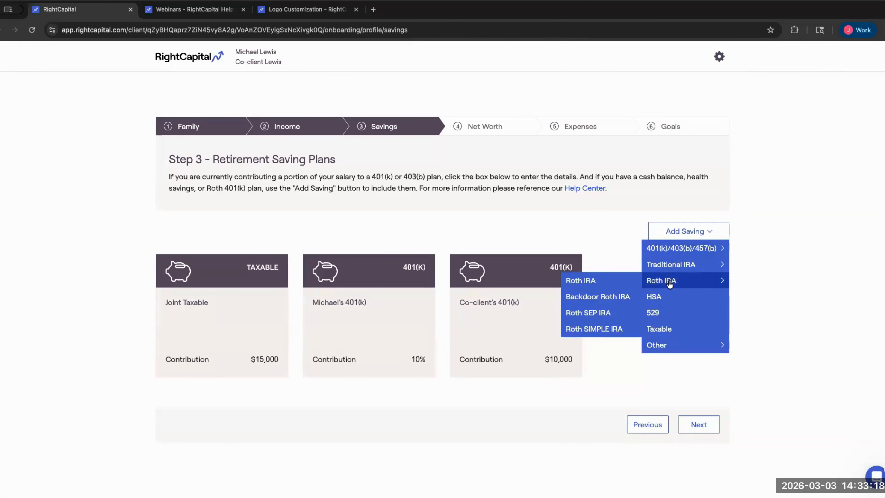
mouse_move(664, 345)
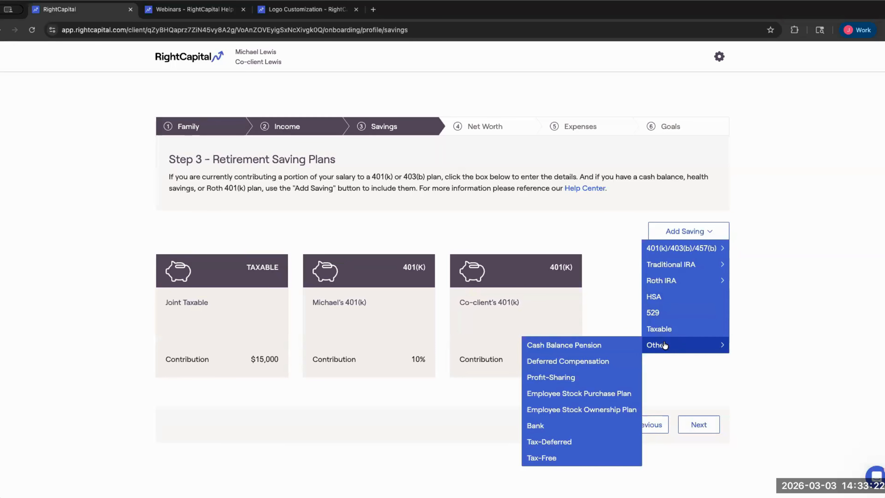
- Add a Roth IRA owned by the primary client with a Maximum contribution target, and save it
mouse_move(672, 286)
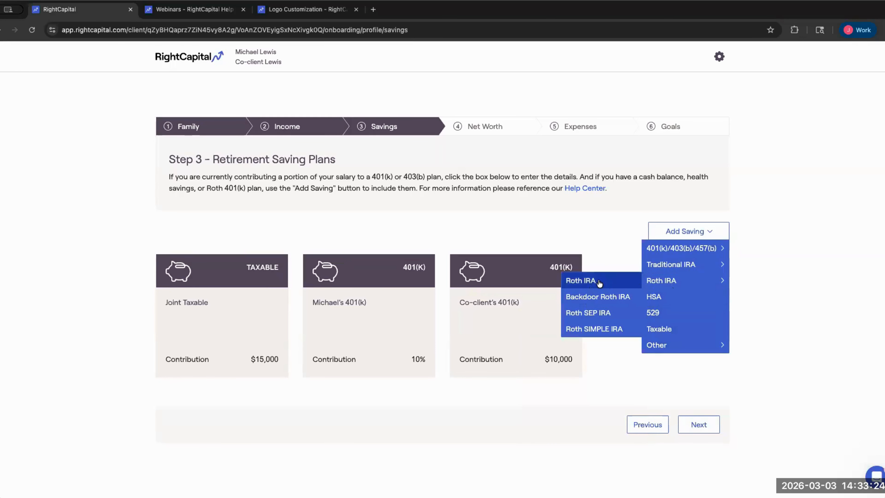
click(611, 282)
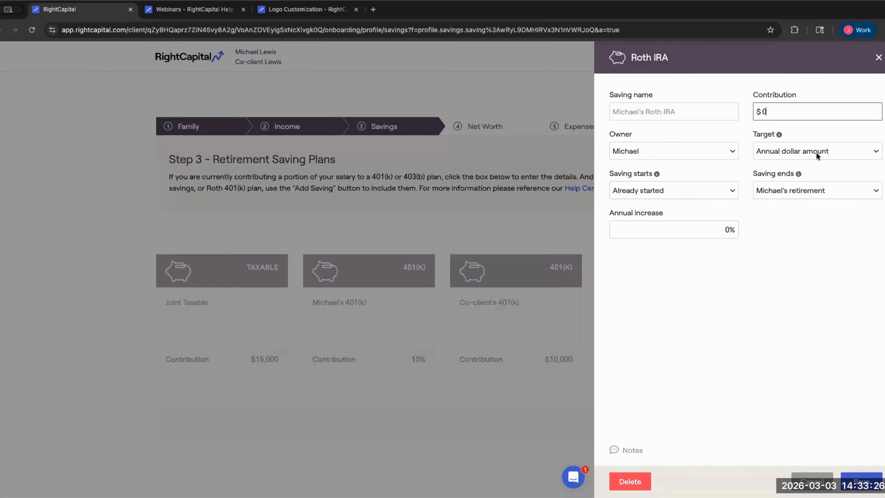
click(816, 154)
click(802, 161)
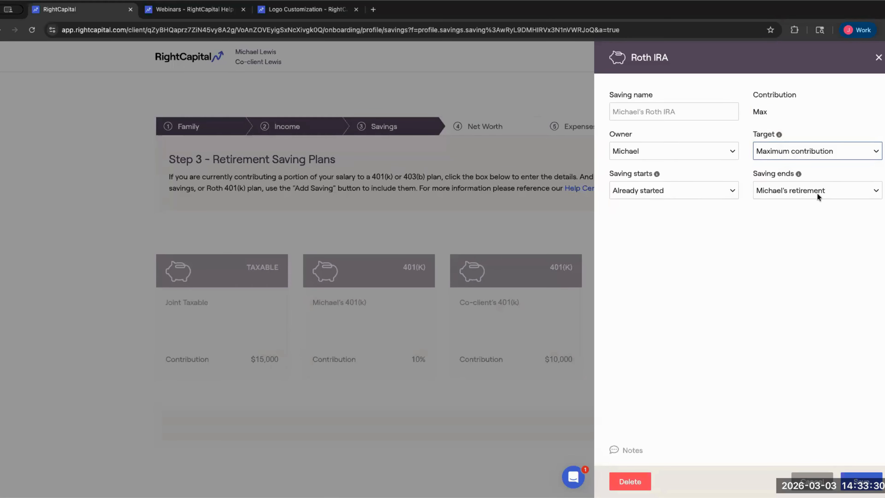
mouse_move(657, 173)
click(731, 150)
click(697, 132)
click(860, 481)
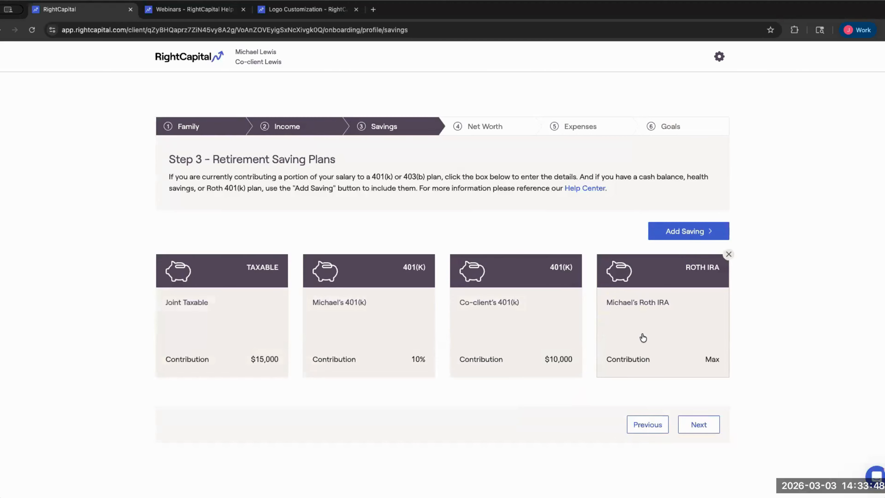
- Advance the onboarding to Step 4 – Net Worth
click(698, 425)
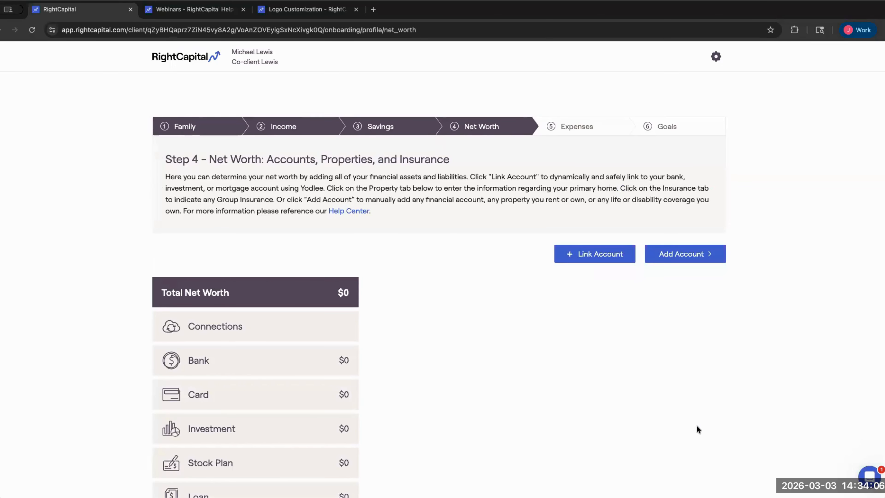
scroll(362, 395, down, 3)
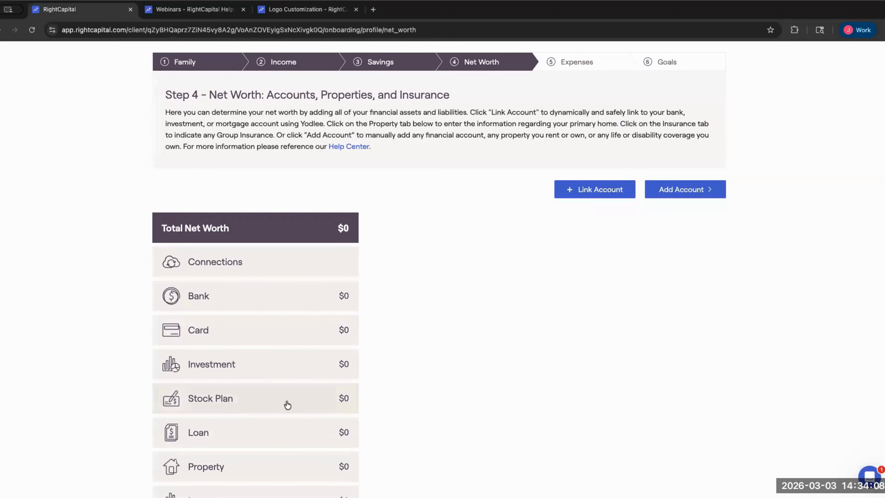
scroll(388, 401, up, 1)
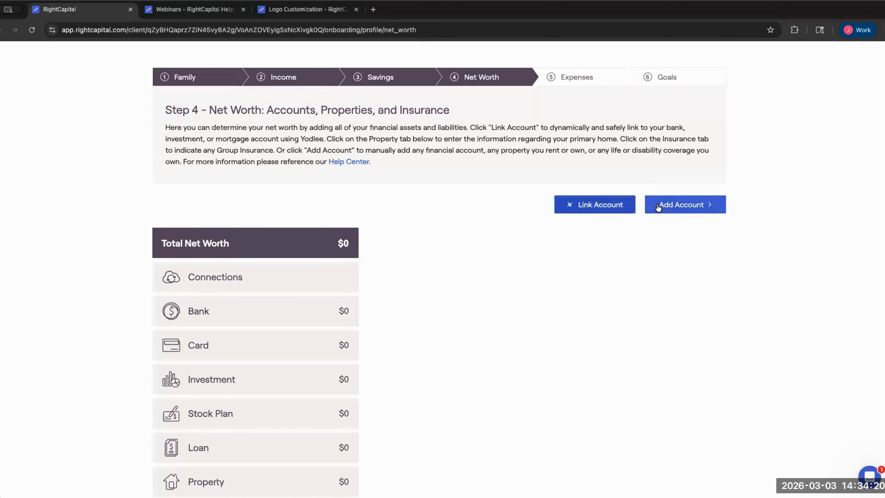
- Open the Link an Account dialog, retrying until it appears
click(607, 206)
click(594, 206)
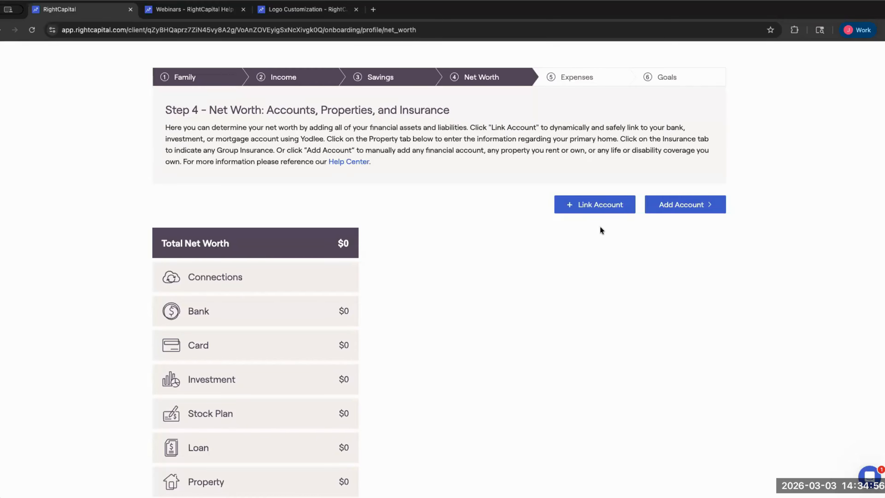
click(566, 207)
click(573, 212)
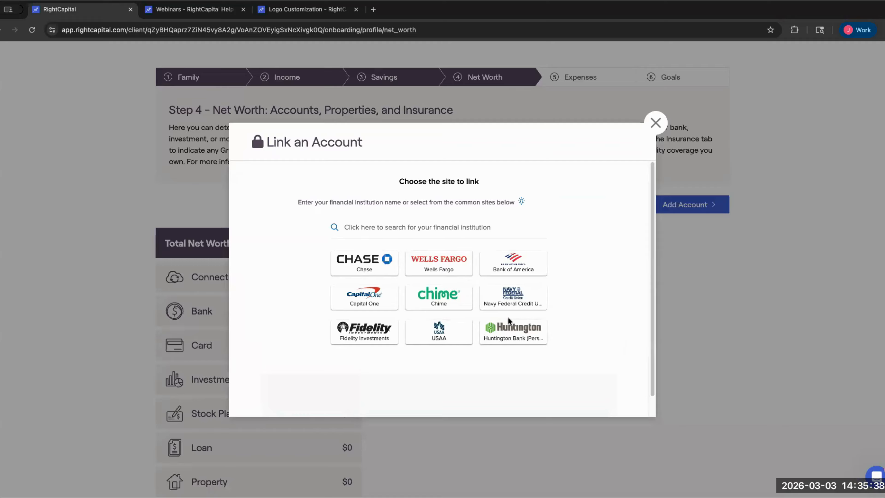
- Pick Chase and continue to its login, then close the Link an Account dialog without linking
click(379, 265)
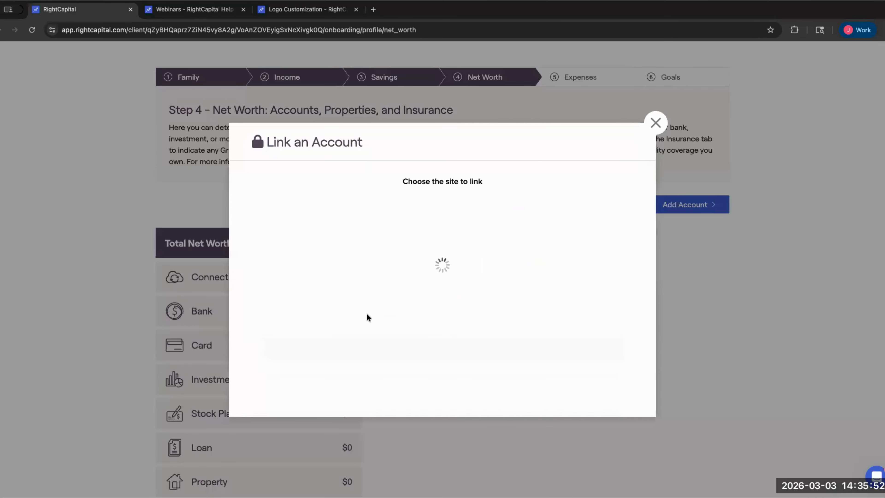
click(582, 348)
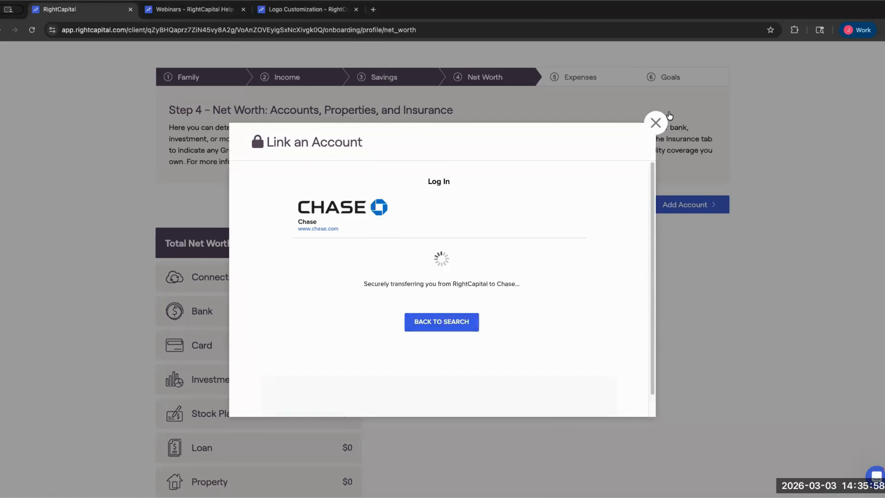
click(658, 120)
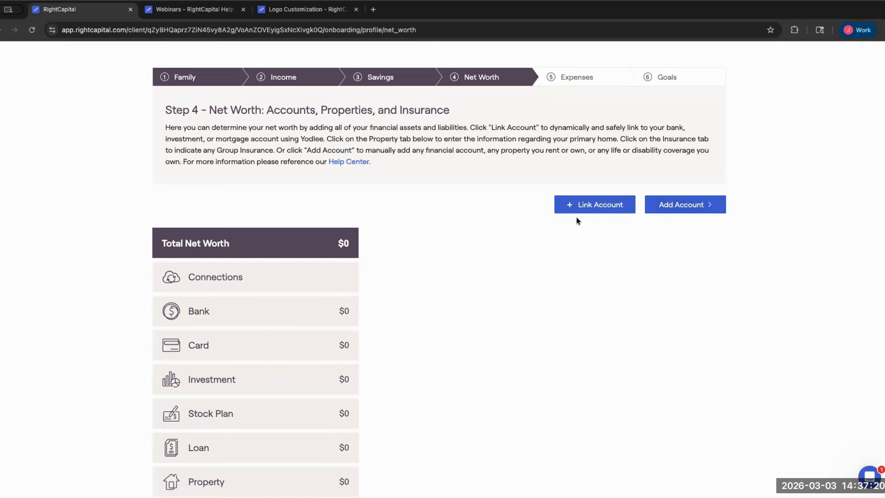
- Add a joint savings bank account named Emergency Savings with a $10,000 balance
click(679, 205)
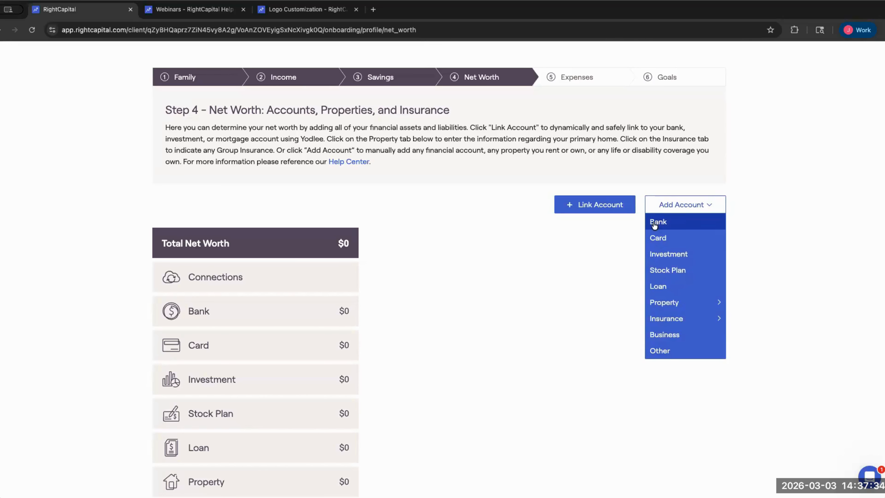
click(670, 206)
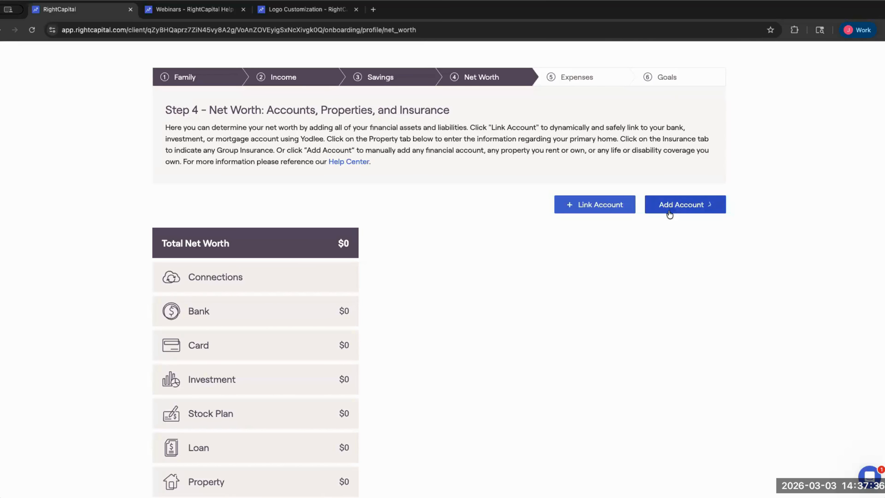
click(671, 207)
click(672, 224)
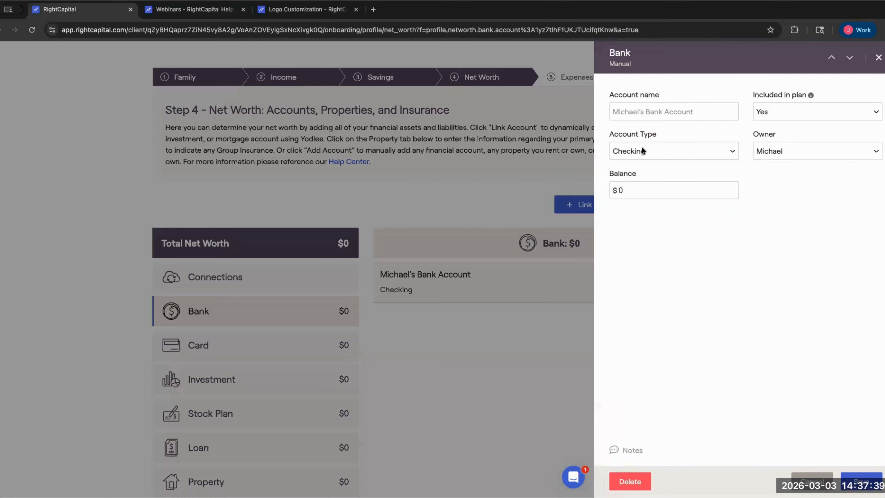
click(642, 150)
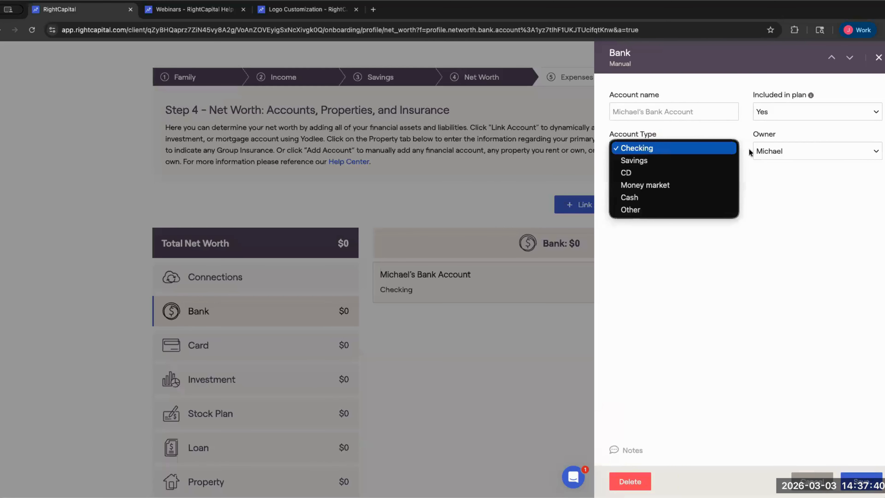
click(763, 150)
click(773, 124)
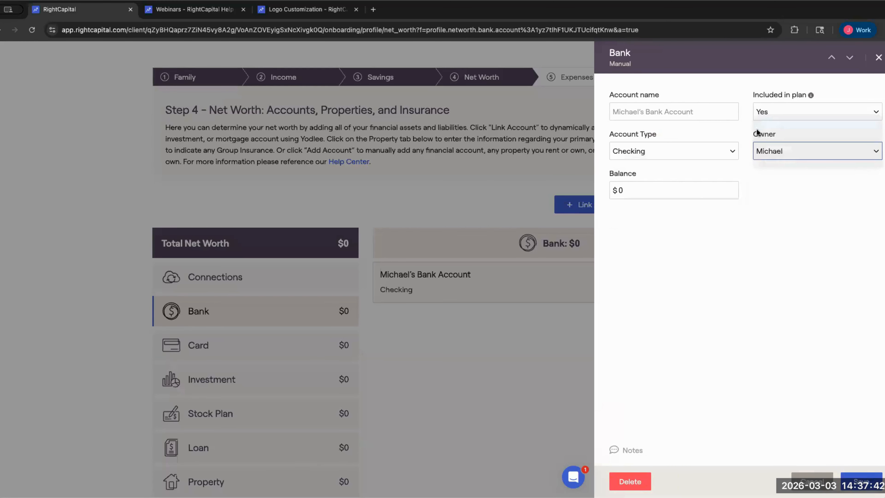
click(652, 153)
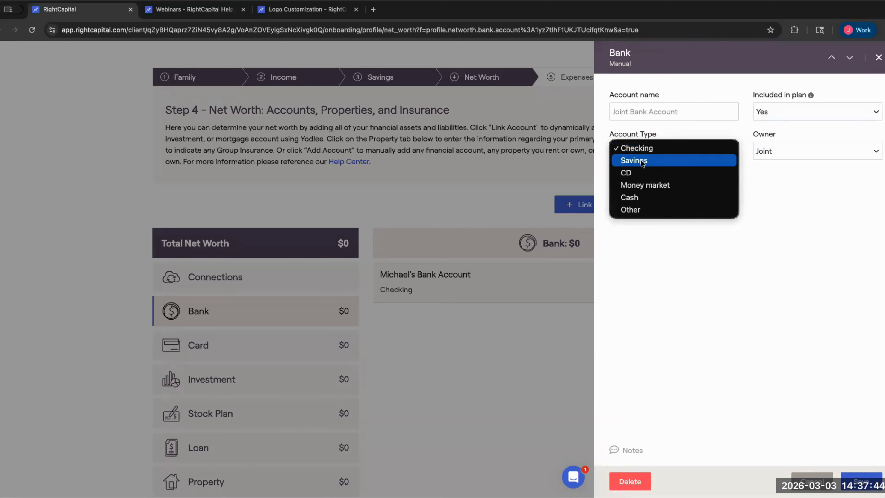
click(652, 115)
text(Emer)
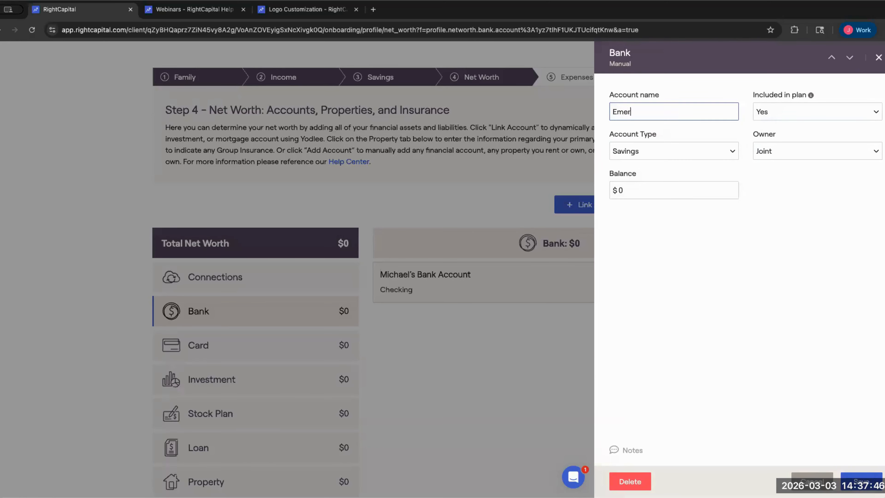
text(gency Savings)
click(607, 187)
key(BackSpace)
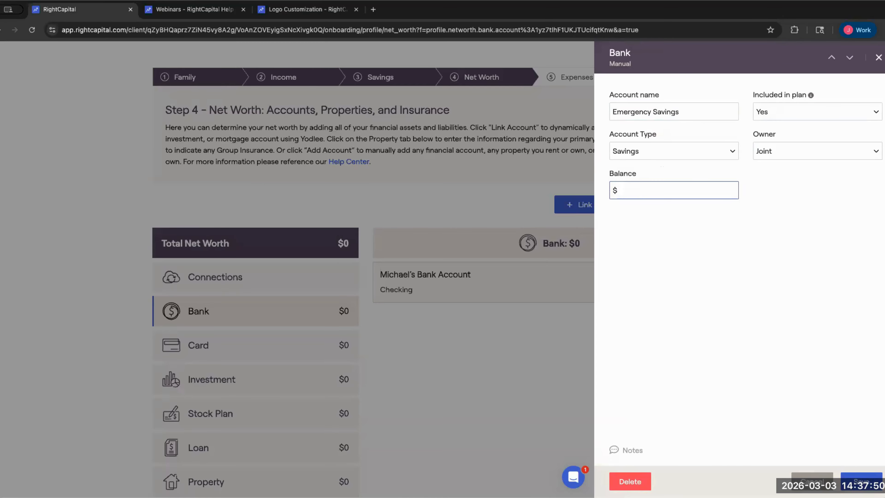
text(100000)
key(Return)
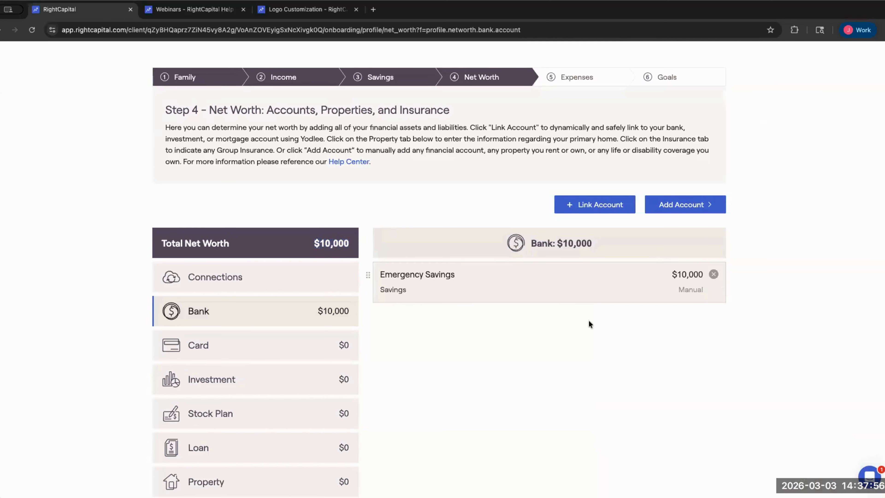
- Add a joint checking account, Joint Bank Account, with a $4,000 balance
click(663, 212)
click(657, 222)
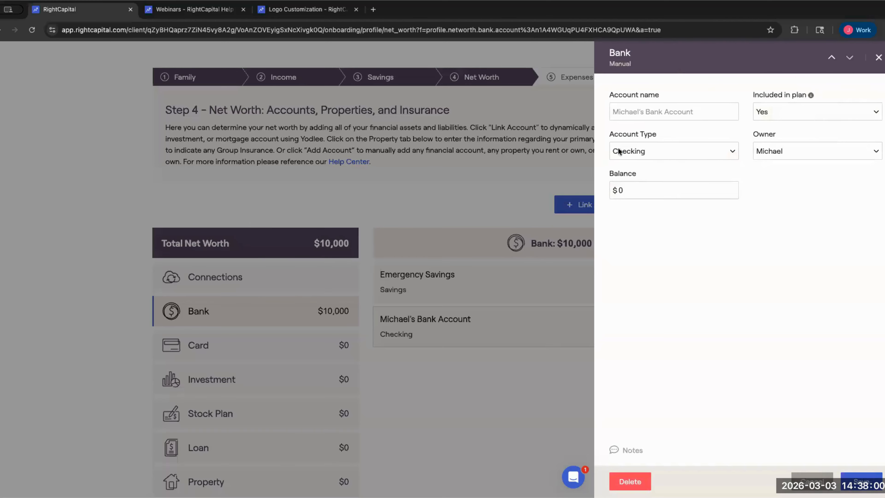
click(618, 150)
click(666, 115)
click(787, 149)
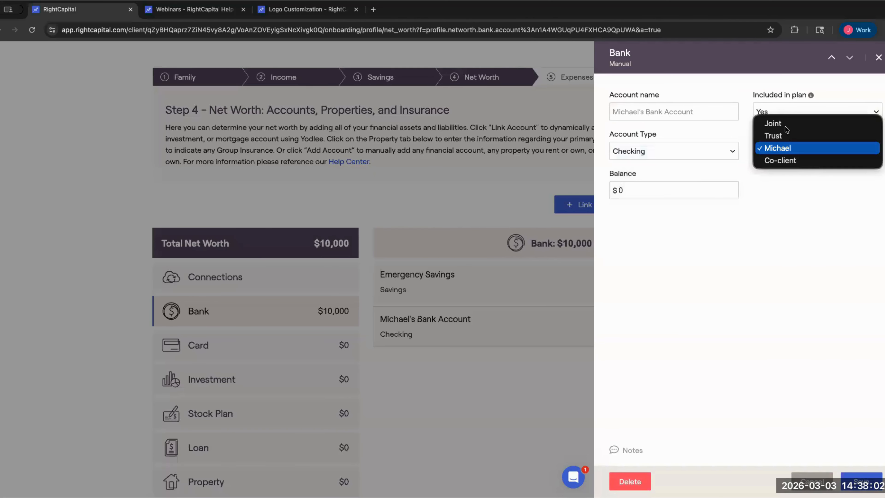
click(785, 126)
click(698, 190)
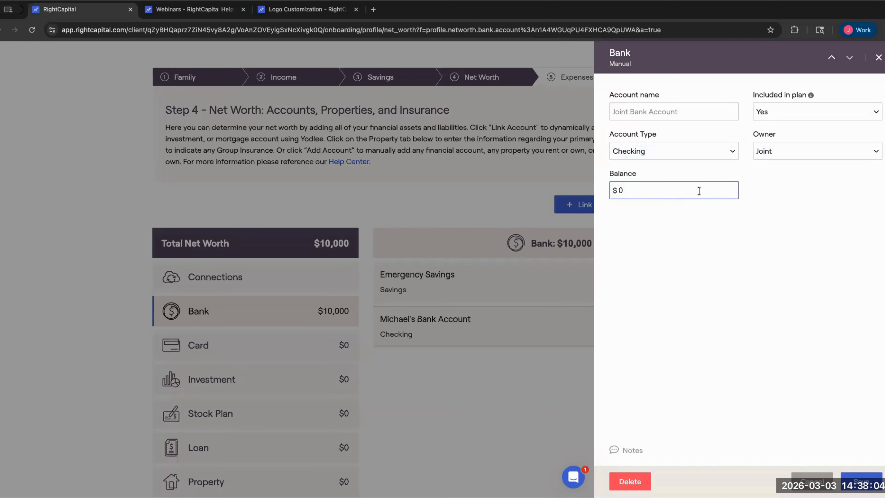
key(BackSpace)
text(40000)
key(BackSpace)
key(Return)
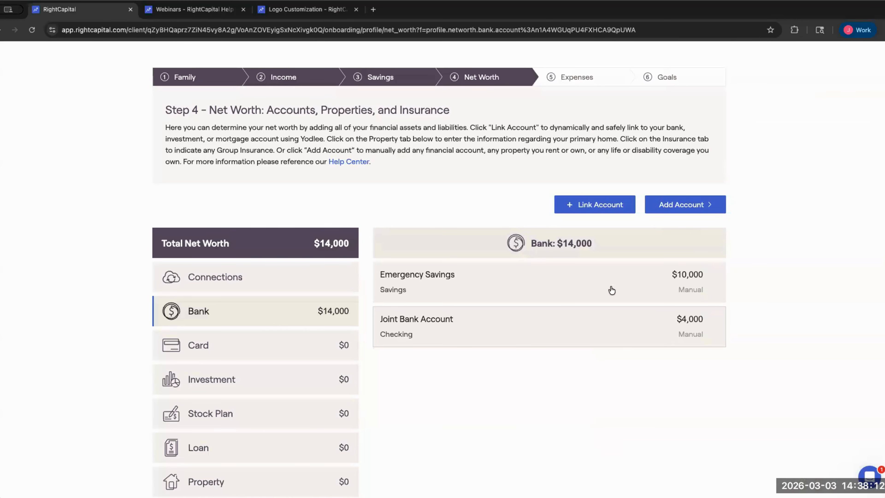
scroll(356, 295, down, 1)
- Add a jointly owned investment account named Brokerage Account
scroll(322, 267, down, 3)
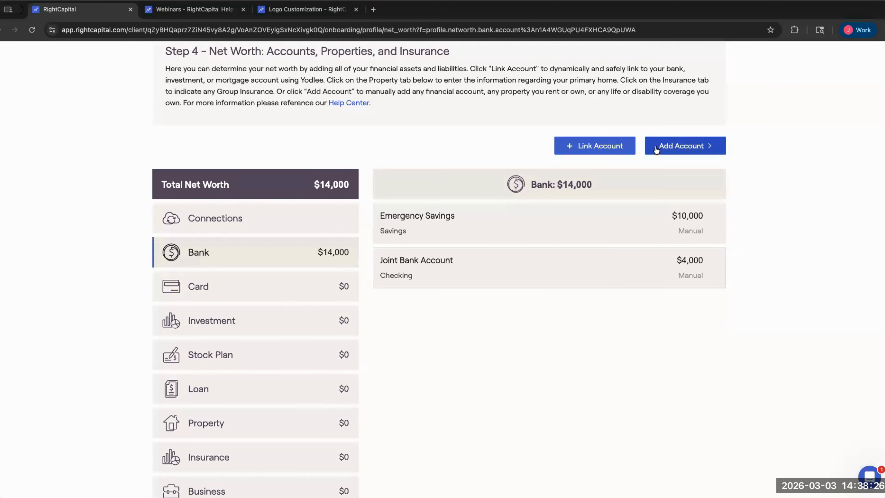
click(710, 148)
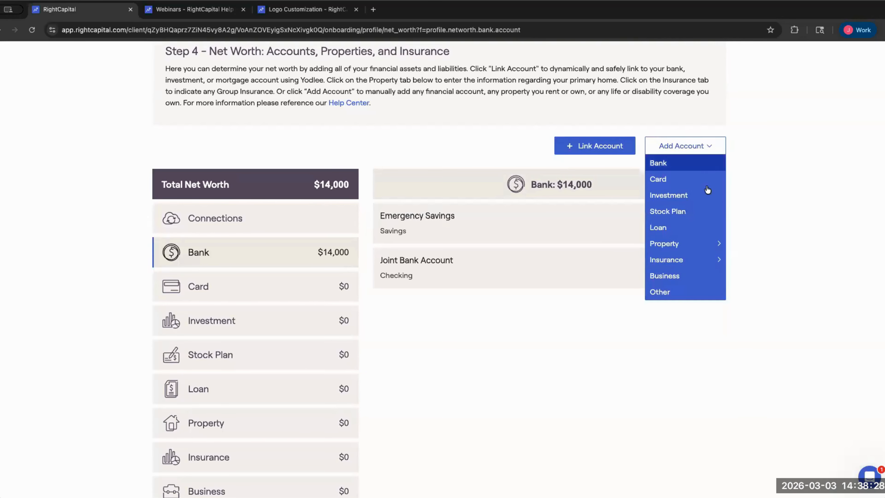
click(683, 198)
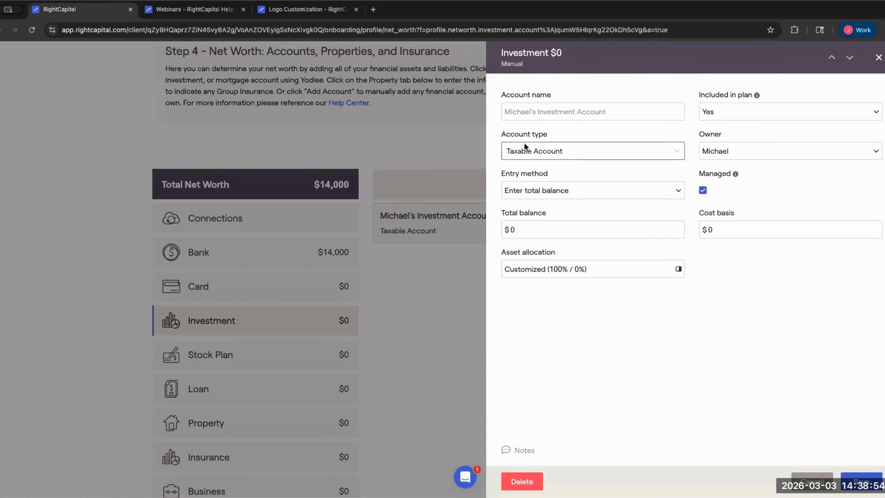
click(735, 156)
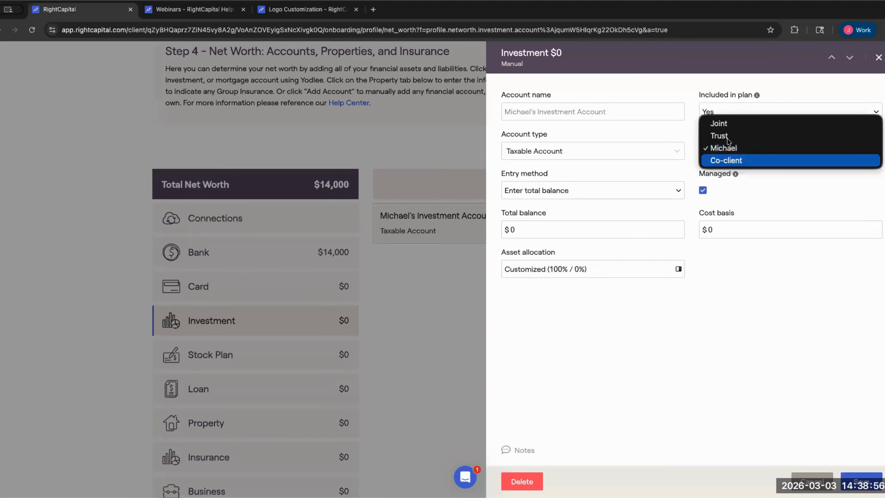
click(721, 123)
click(653, 115)
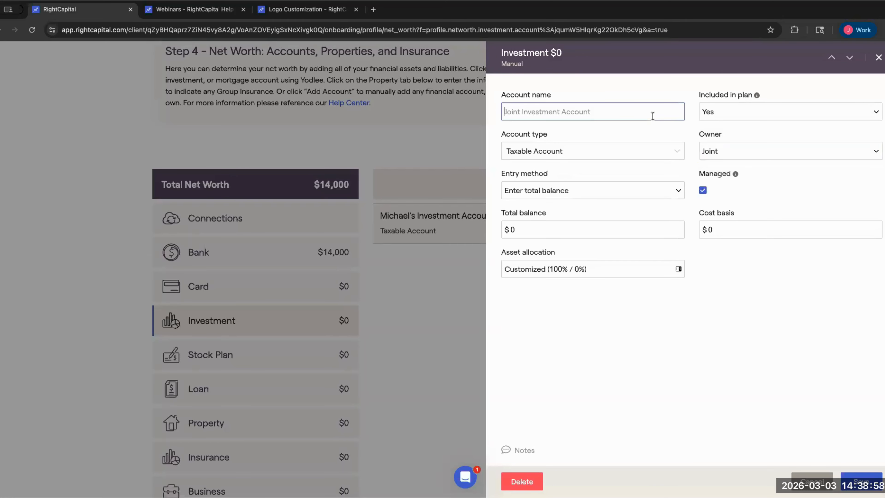
text(Broker)
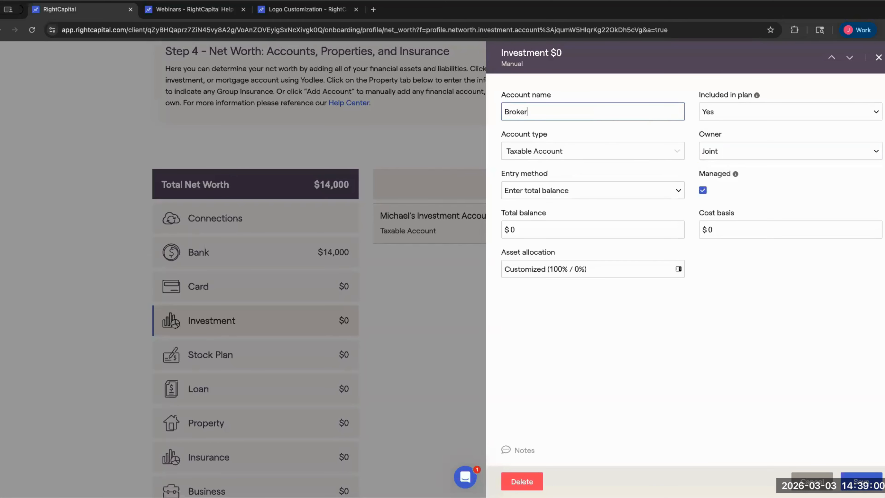
text(age Account)
key(Tab)
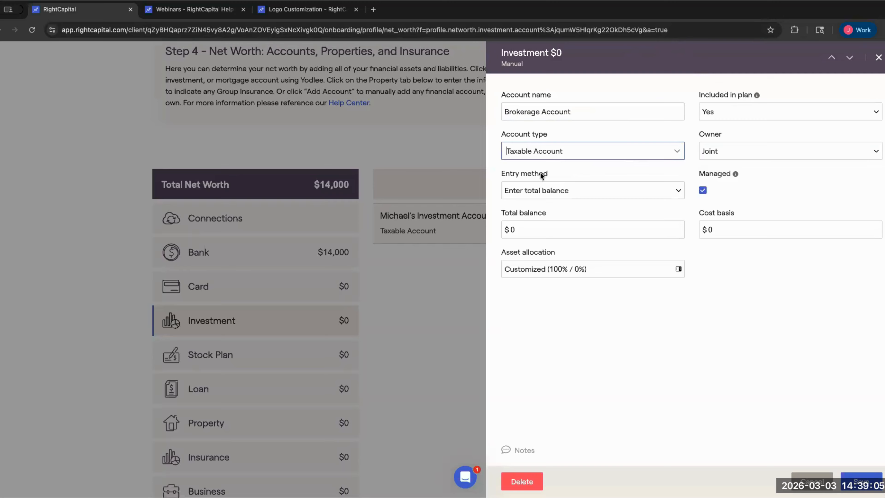
- Enter a $300,000 total balance and $150,000 cost basis for the Brokerage Account
click(499, 173)
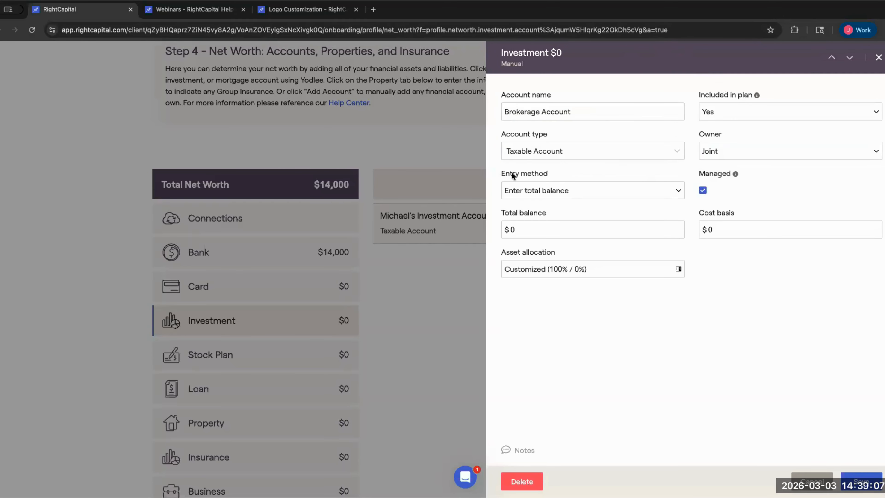
click(549, 183)
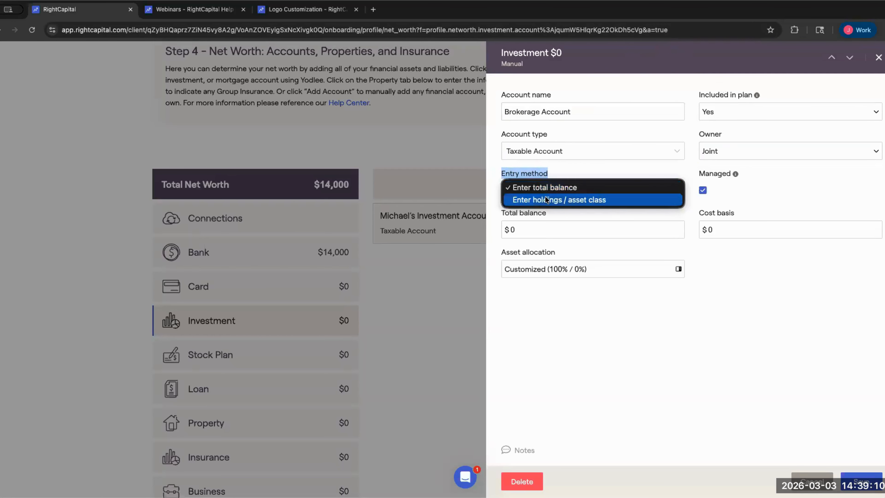
click(558, 185)
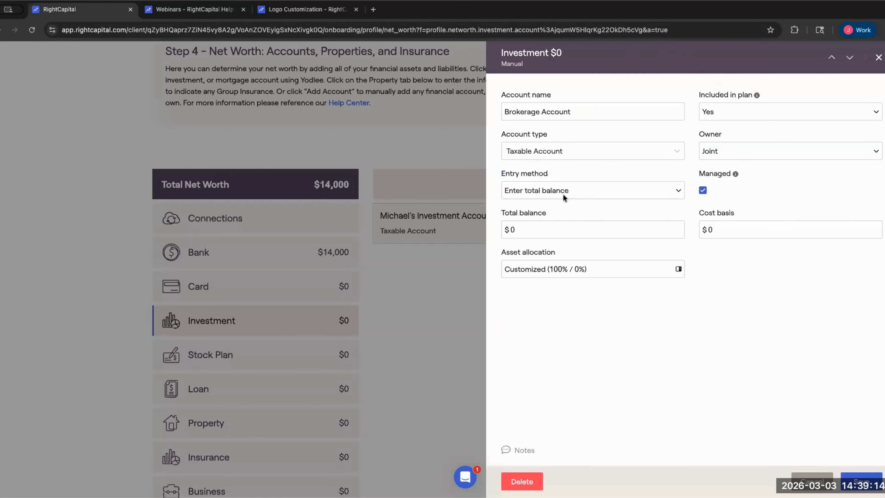
click(510, 230)
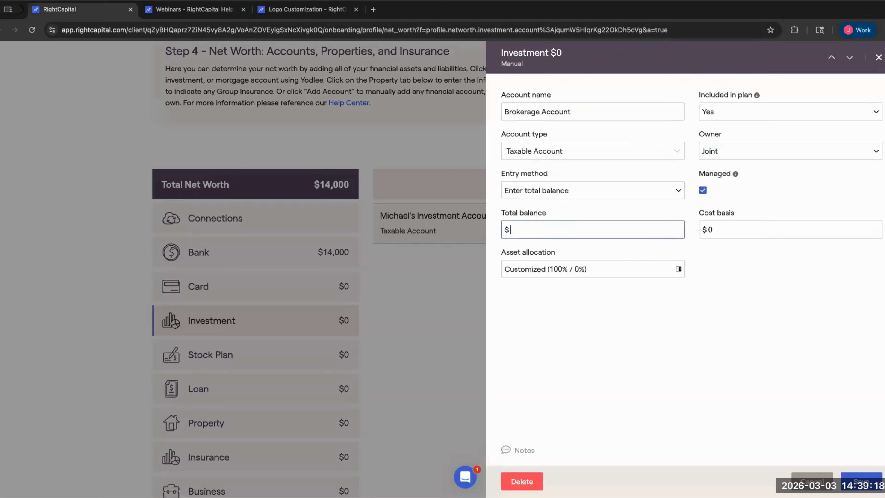
text(3000000)
key(Tab)
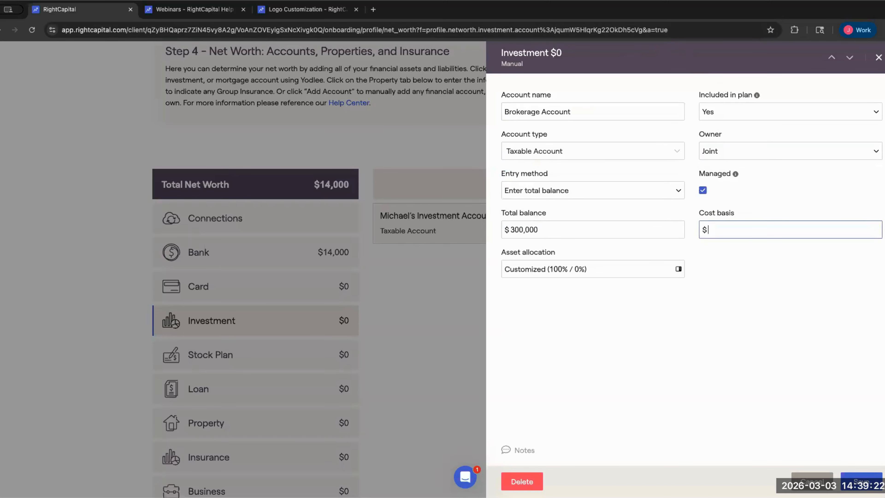
text(150000)
click(598, 269)
click(511, 94)
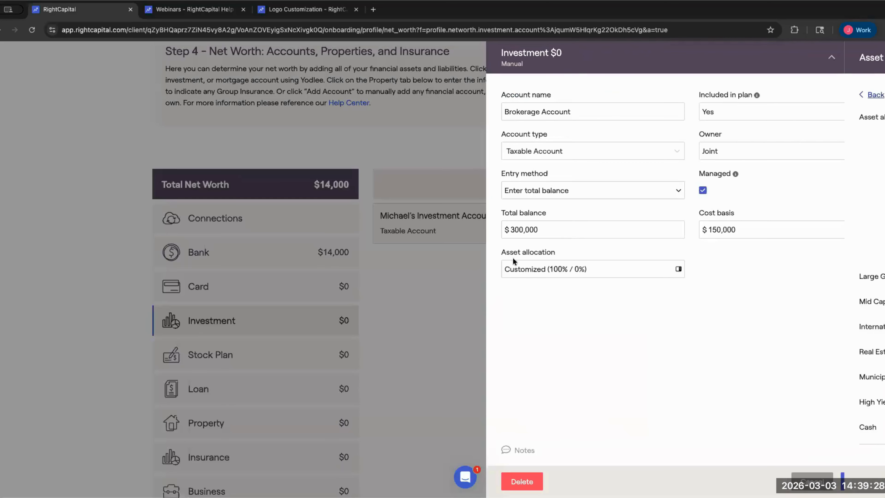
drag(500, 254, 544, 272)
- Open the brokerage asset allocation and set Large Growth to 50% and Mid Cap to 20%
click(544, 272)
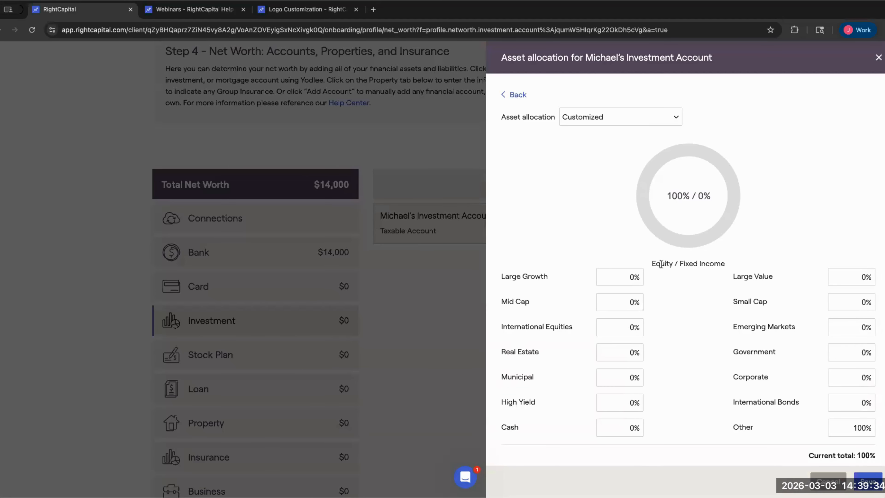
click(622, 277)
text(50)
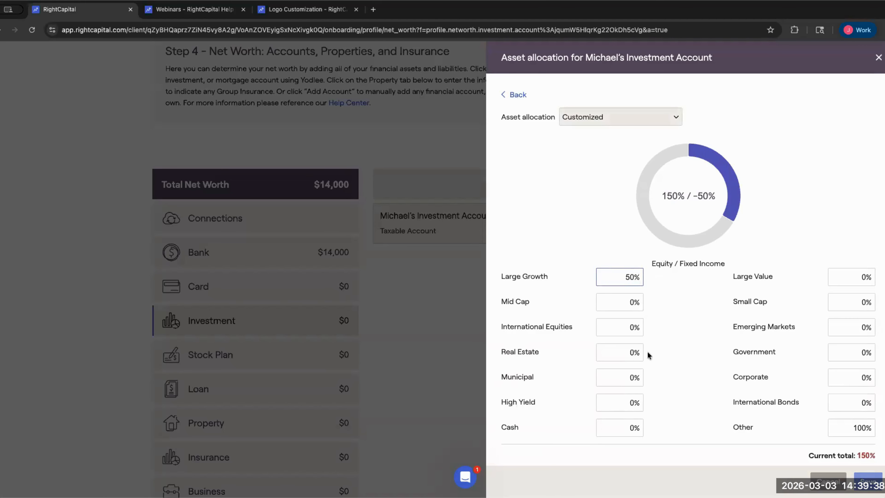
scroll(685, 352, down, 1)
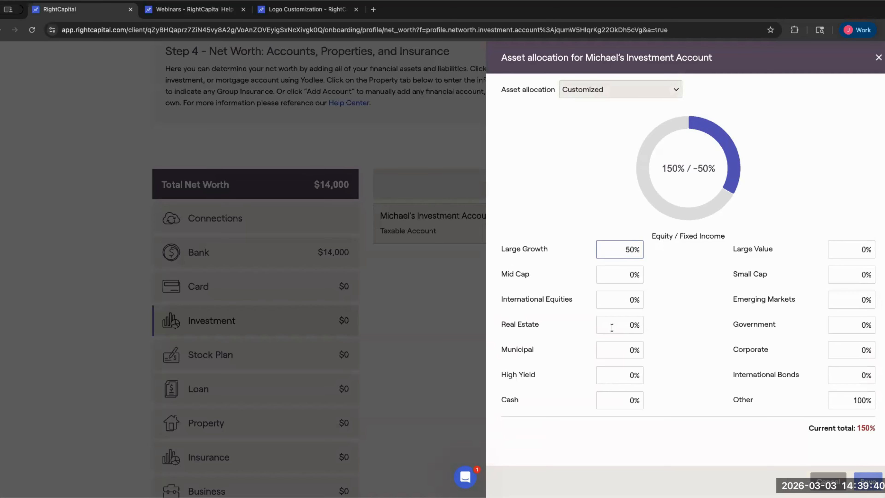
click(615, 278)
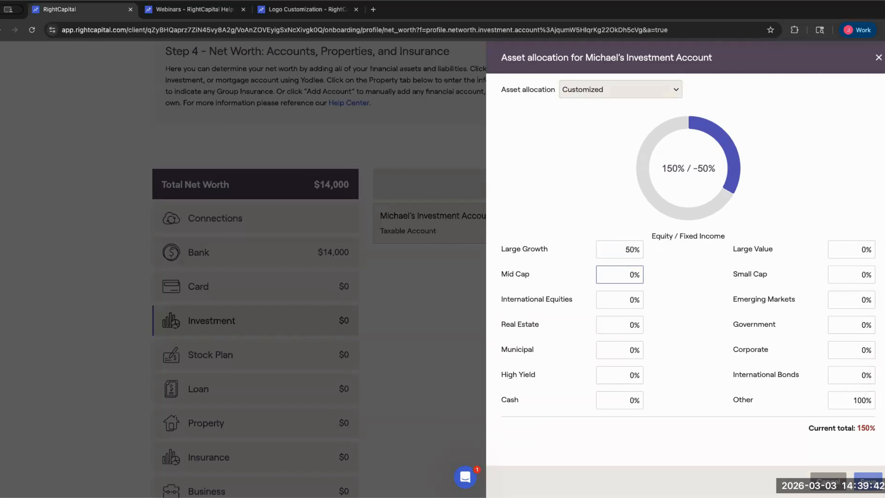
key(BackSpace)
text(20)
click(671, 297)
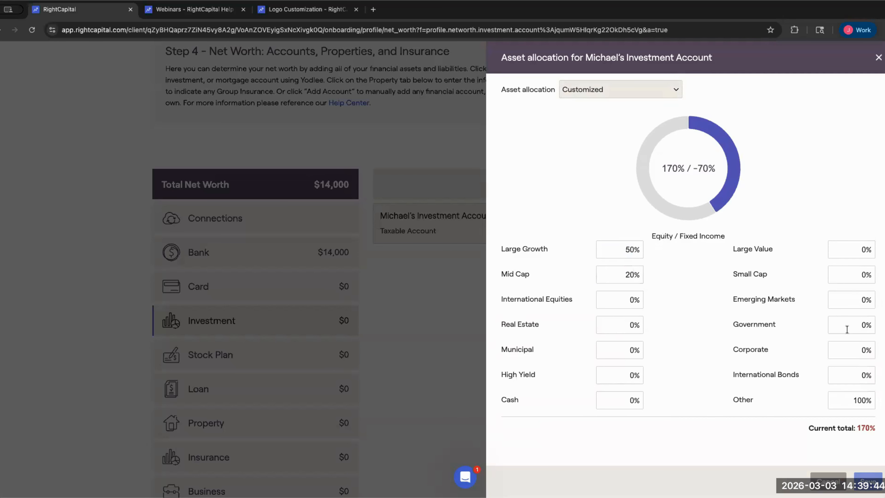
- Set Government to 30% and Other from 100% to 0%, totalling 100%
click(860, 325)
key(BackSpace)
text(30)
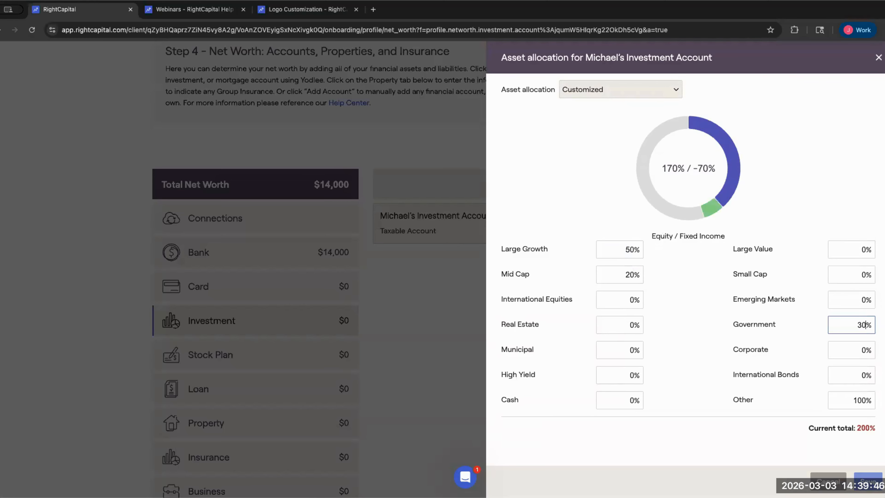
click(861, 400)
double_click(863, 400)
key(BackSpace)
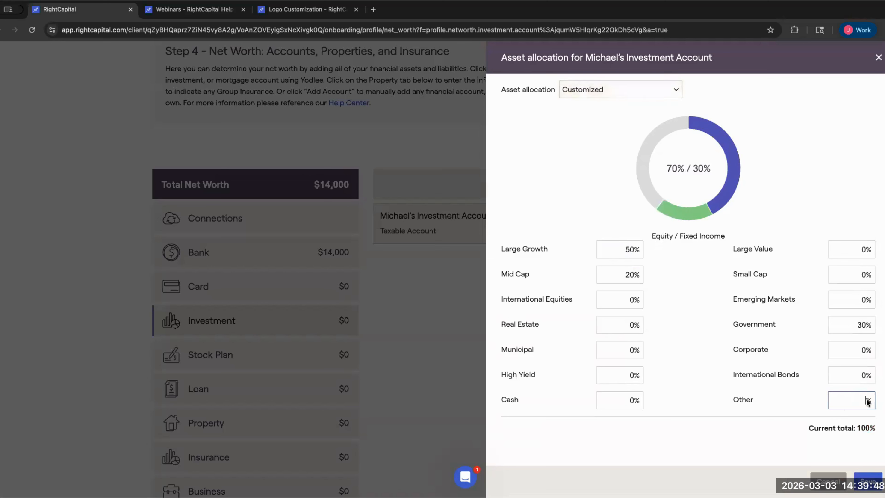
text(0)
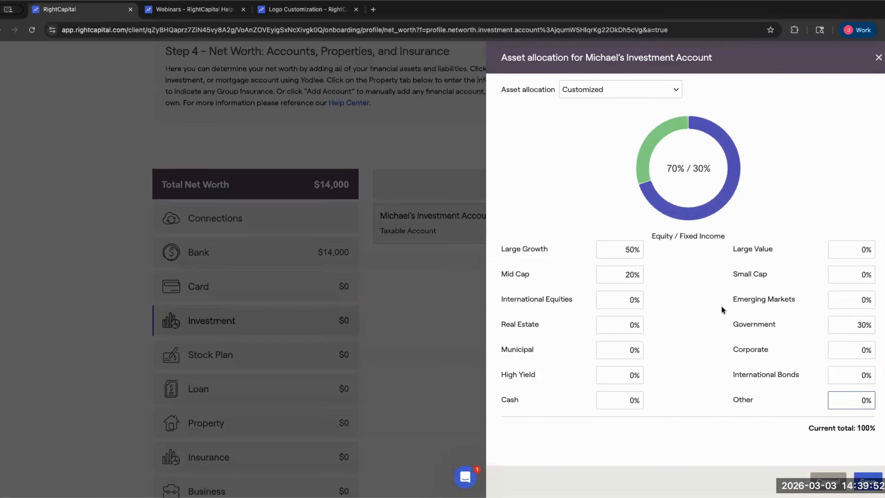
scroll(721, 305, up, 2)
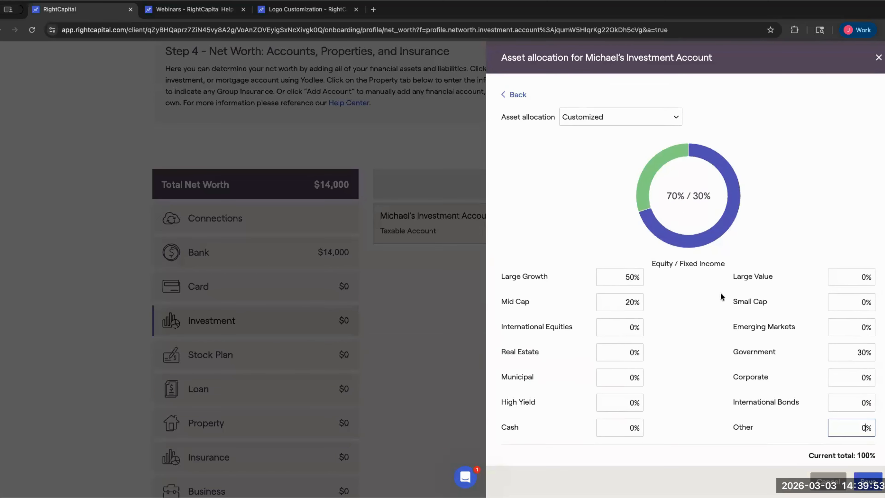
- Switch the allocation method to the Aggressive model portfolio (80% / 20%) and apply it
click(590, 116)
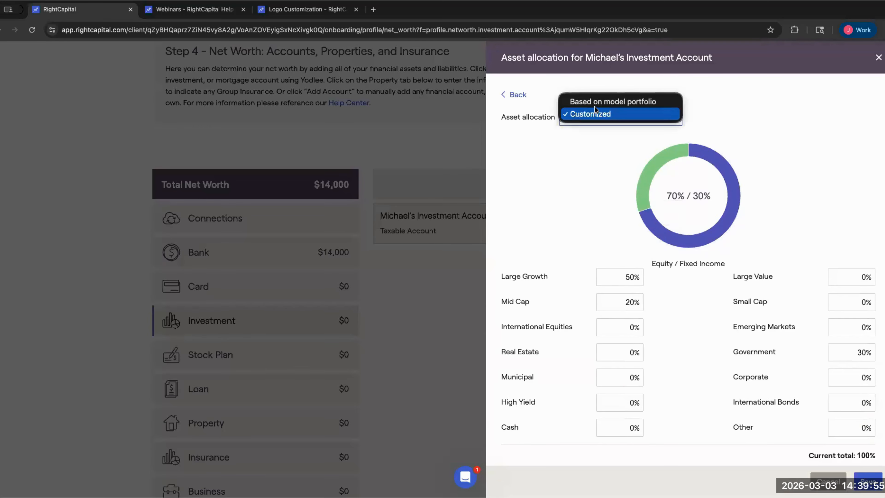
click(628, 102)
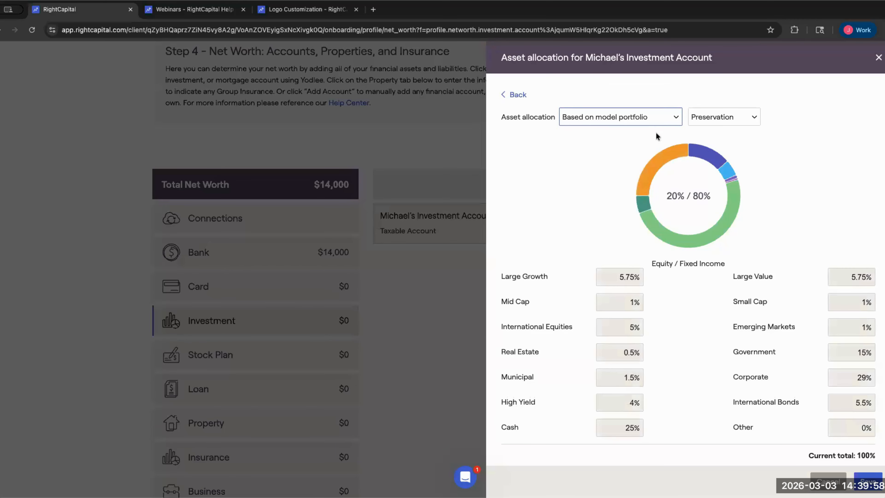
click(721, 117)
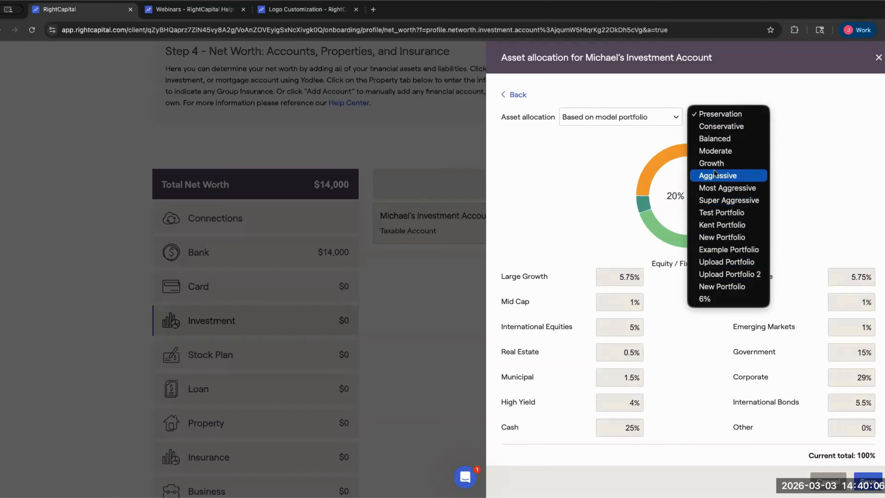
click(737, 177)
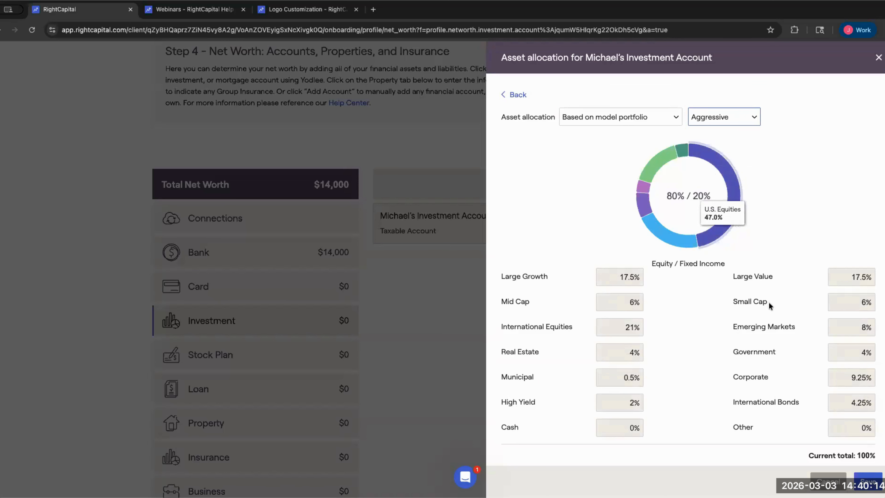
click(864, 476)
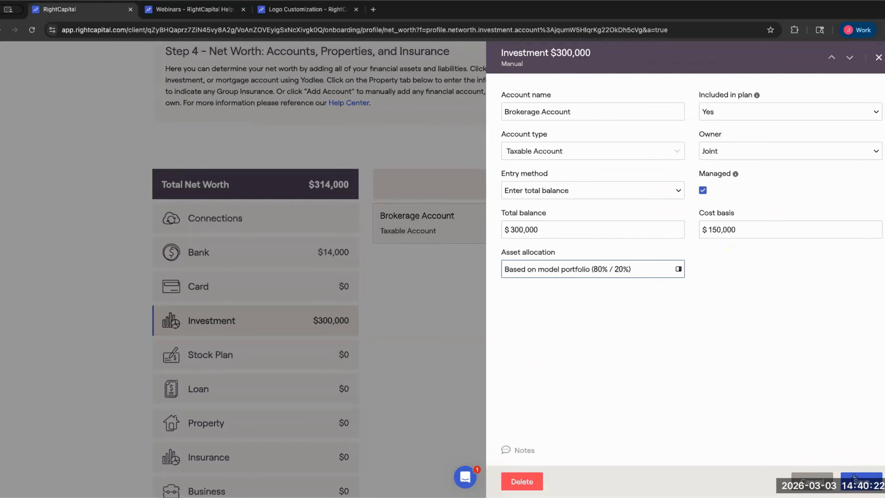
- Save the $300,000 joint Brokerage Account and confirm total net worth reads $314,000
click(470, 278)
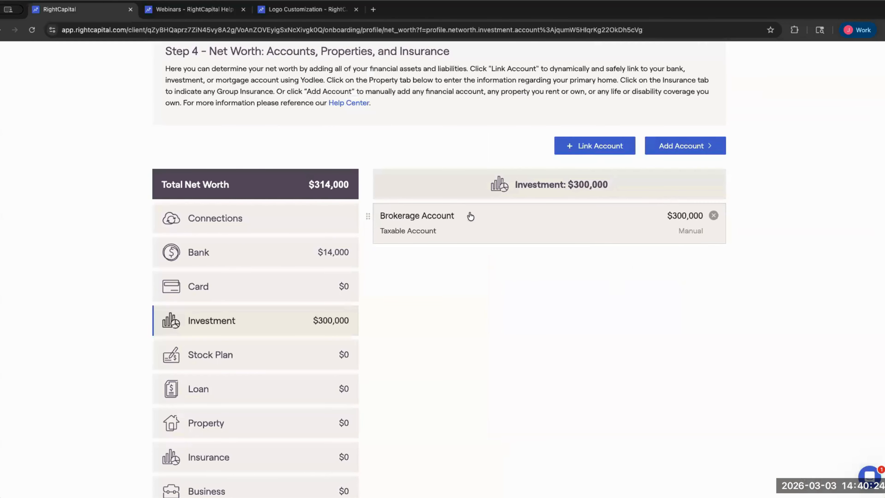
drag(309, 187, 361, 197)
click(467, 314)
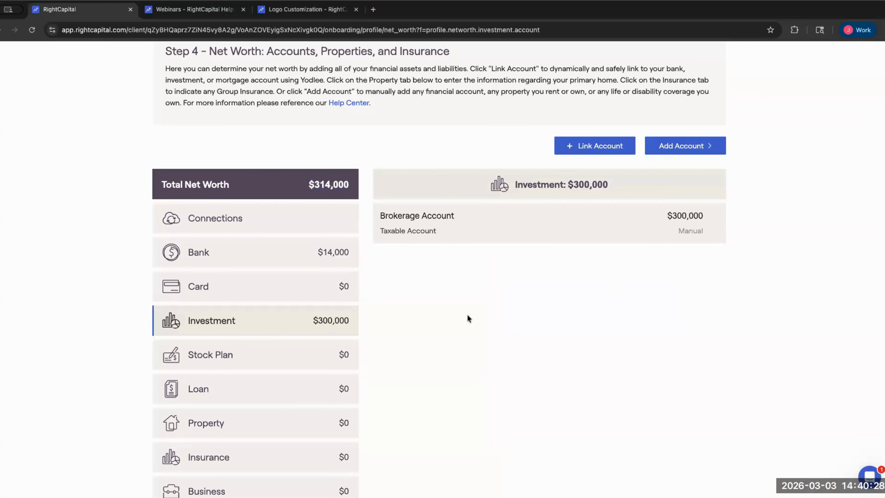
click(507, 220)
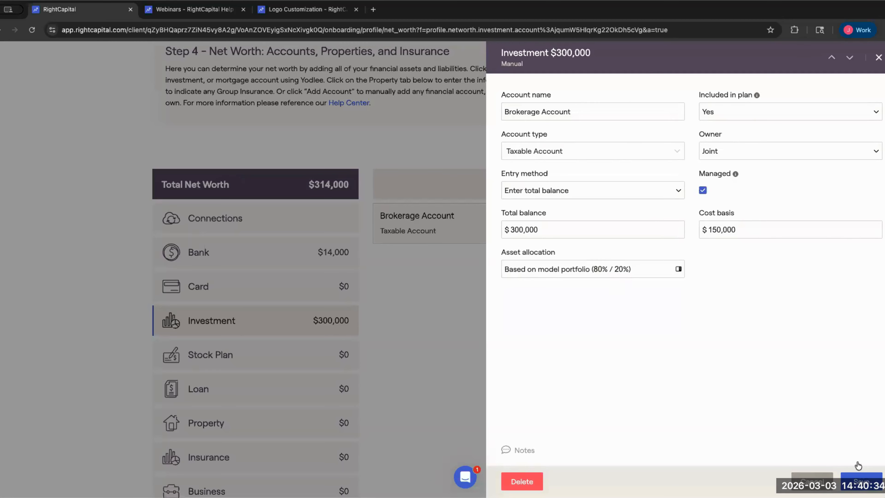
click(858, 475)
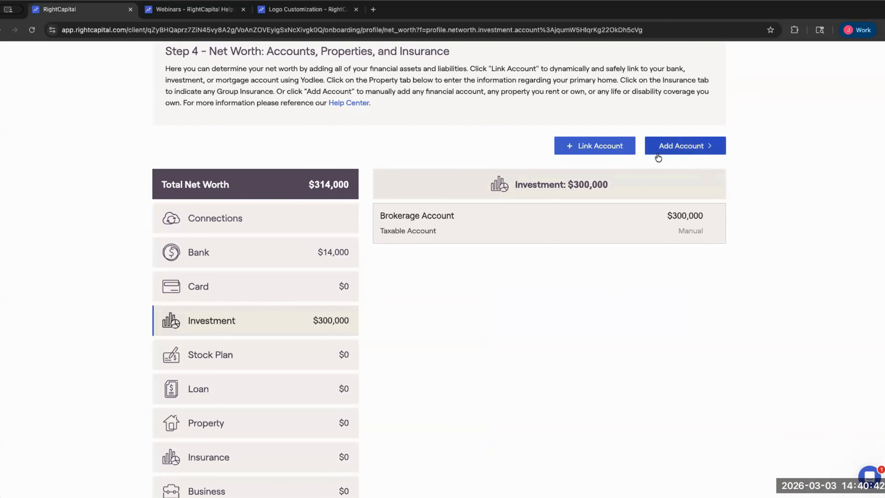
- Add an investment account of type 401(k), 403(b), or other retirement plan, with Enter holdings / asset class entry method
click(715, 150)
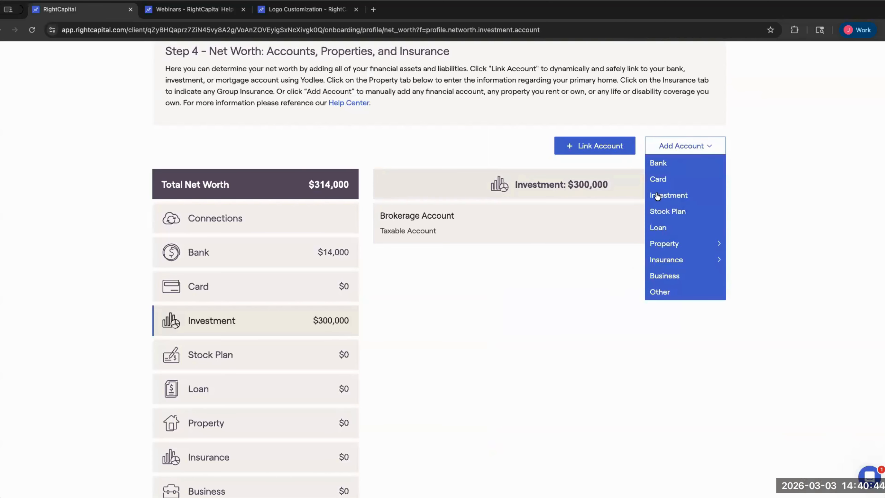
click(687, 196)
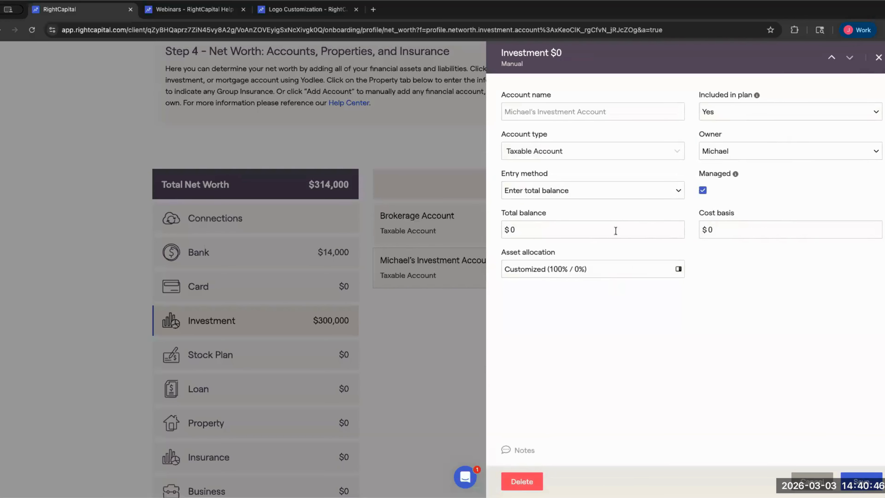
click(550, 139)
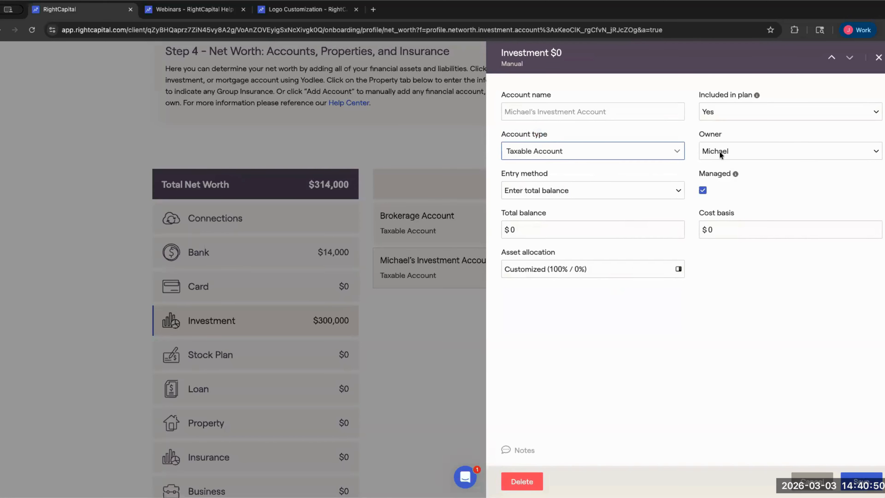
drag(501, 139, 552, 144)
click(606, 152)
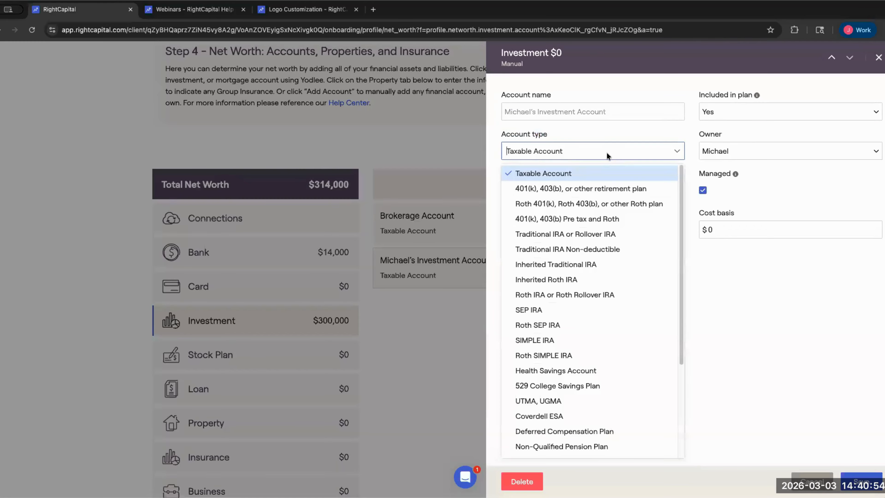
drag(679, 202, 664, 176)
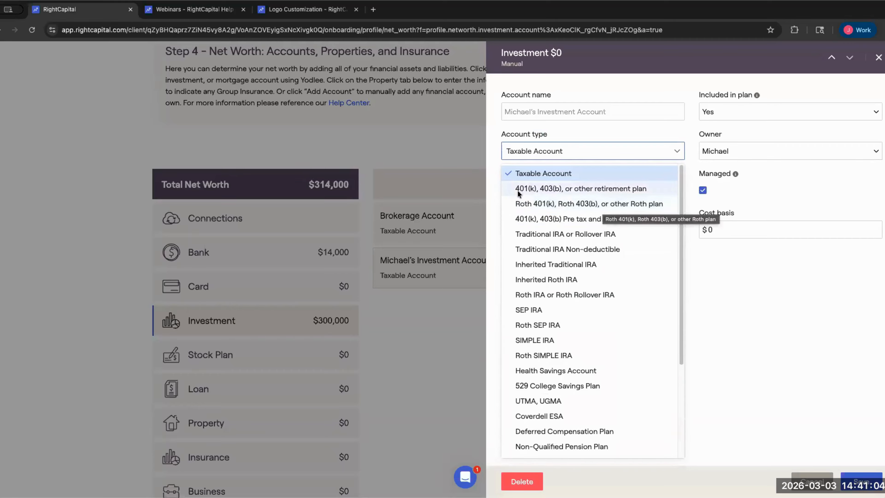
click(554, 191)
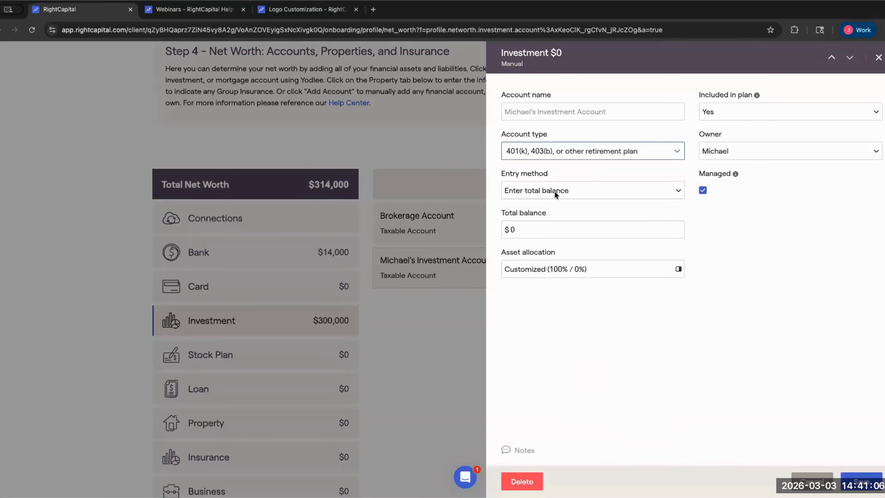
click(514, 189)
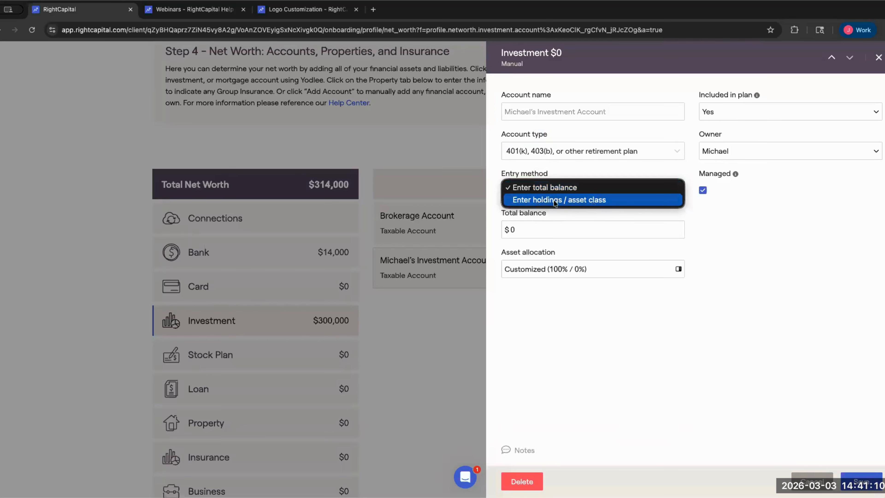
click(625, 201)
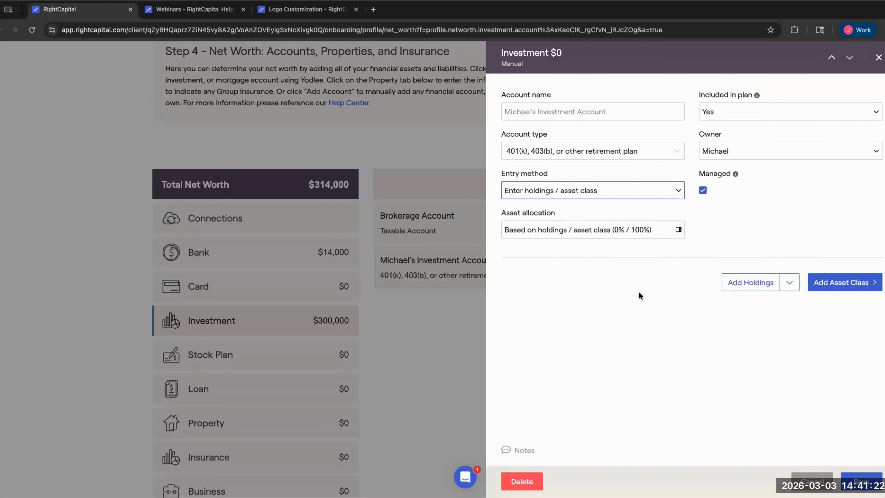
- Add a holding of 75 AAPL (Apple Inc) shares to the 401(k)
click(773, 283)
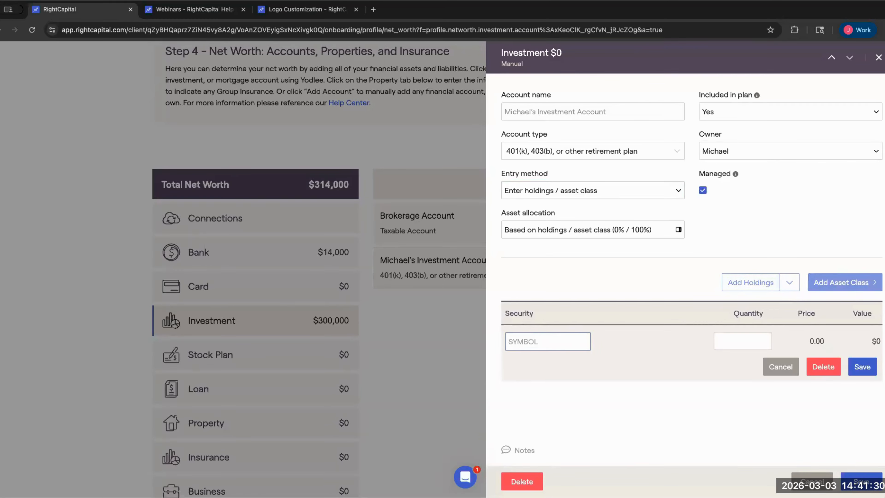
text(AAPL)
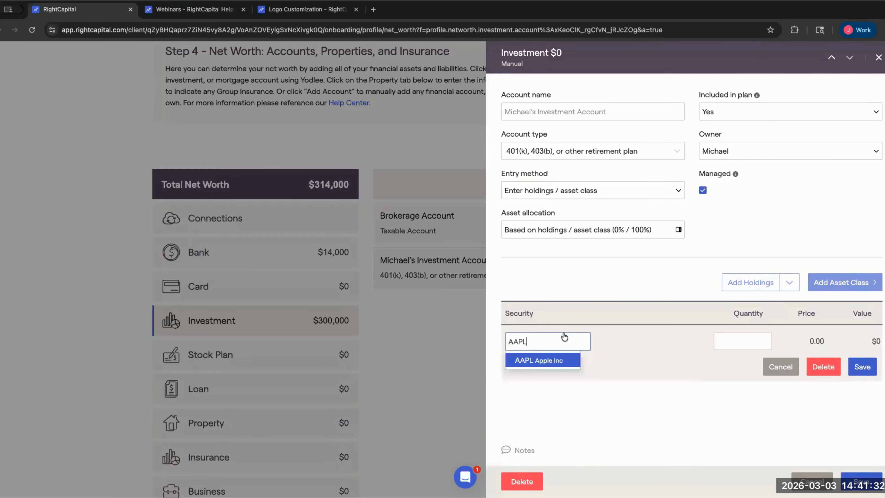
key(Return)
click(754, 337)
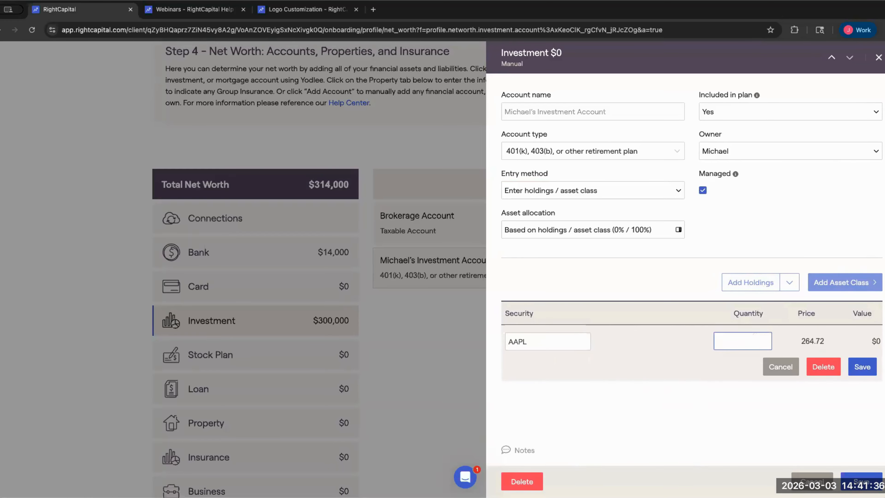
text(75)
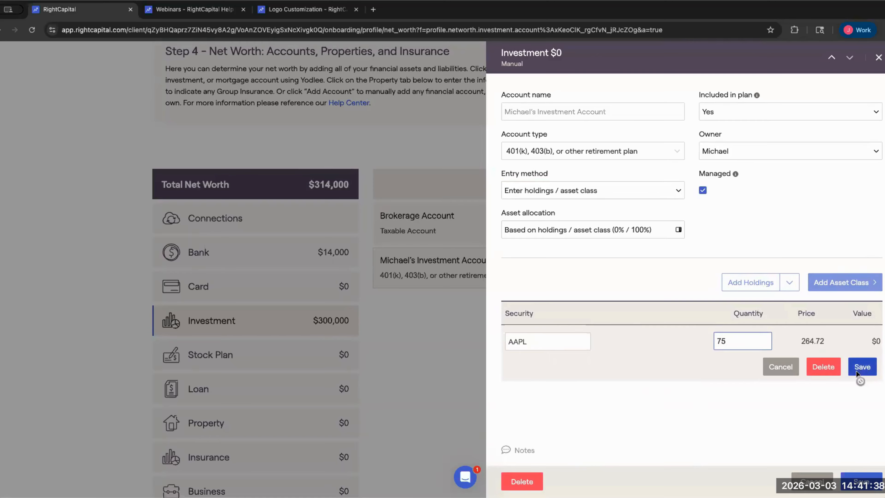
click(862, 366)
- Check the AAPL holding's $19,854 value, 264.72 price and asset classification
drag(852, 341, 877, 350)
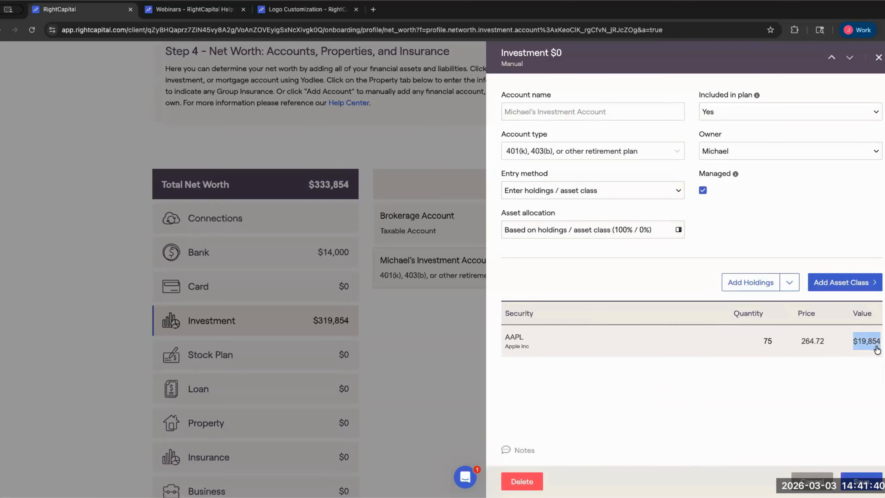
click(876, 350)
drag(800, 342, 824, 342)
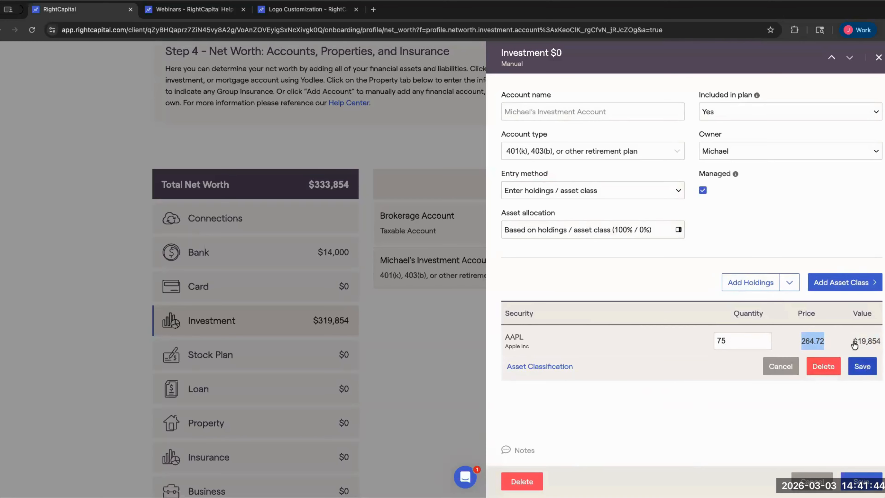
click(860, 363)
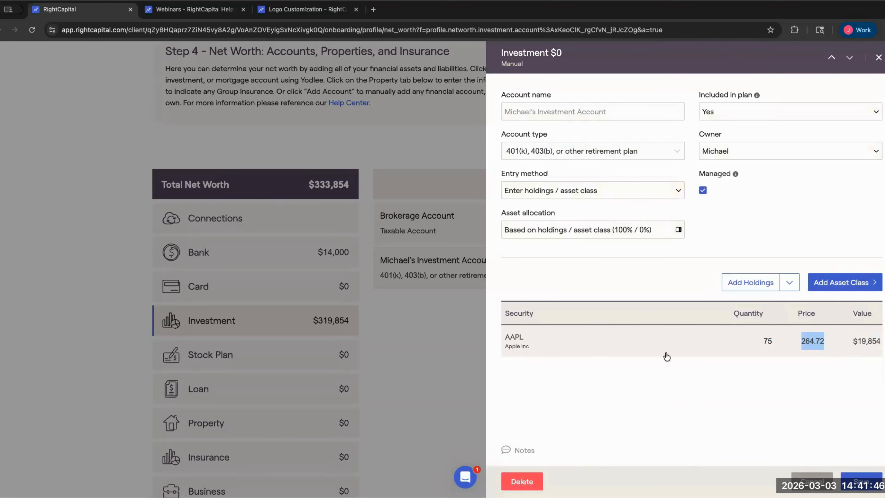
drag(857, 343, 877, 349)
click(877, 349)
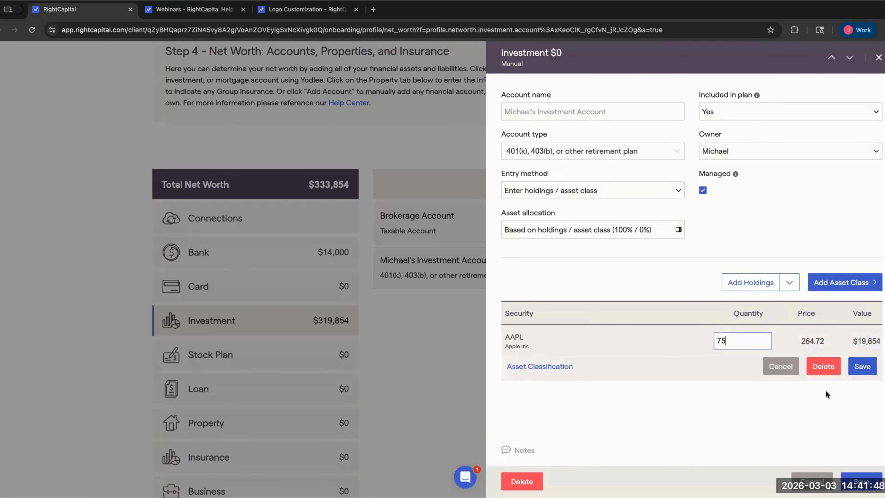
click(550, 365)
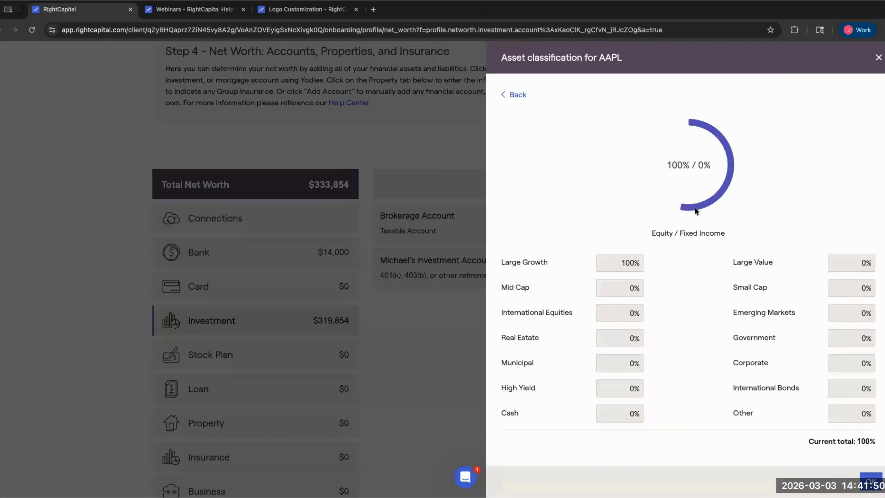
click(851, 477)
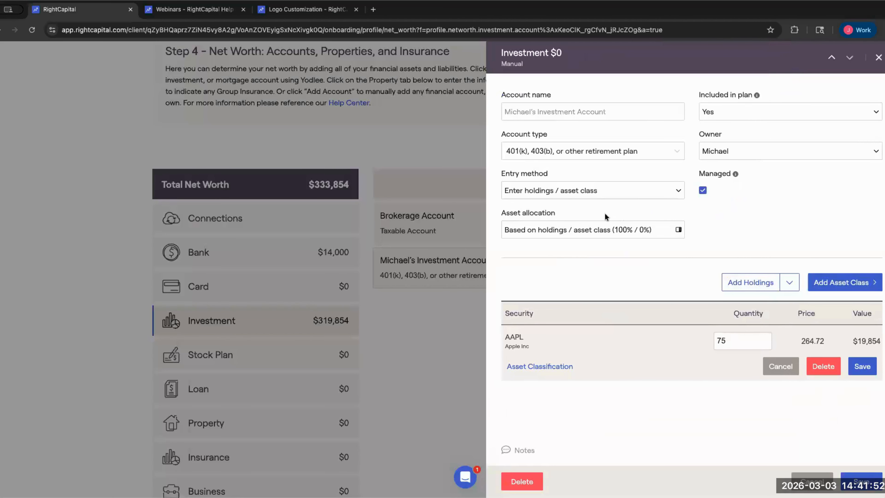
click(754, 286)
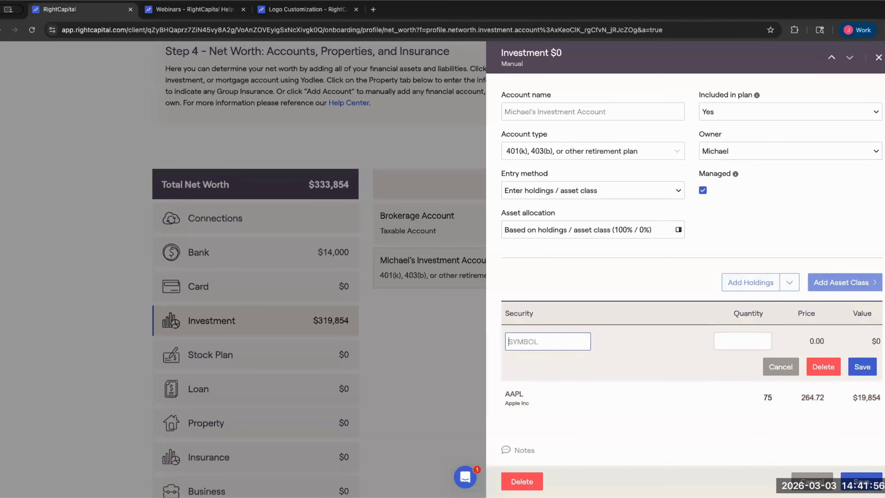
- Add a holding of 50 VOO shares ($31,552) to the 401(k)
text(VOO)
click(764, 340)
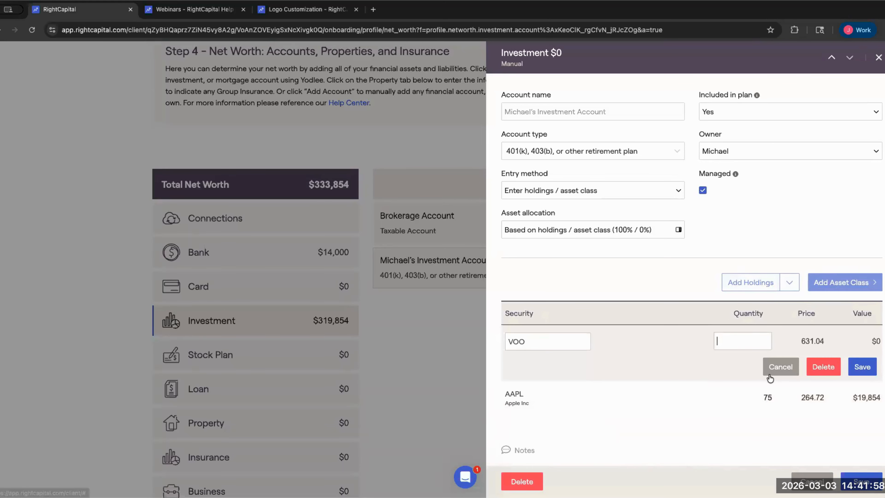
text(50)
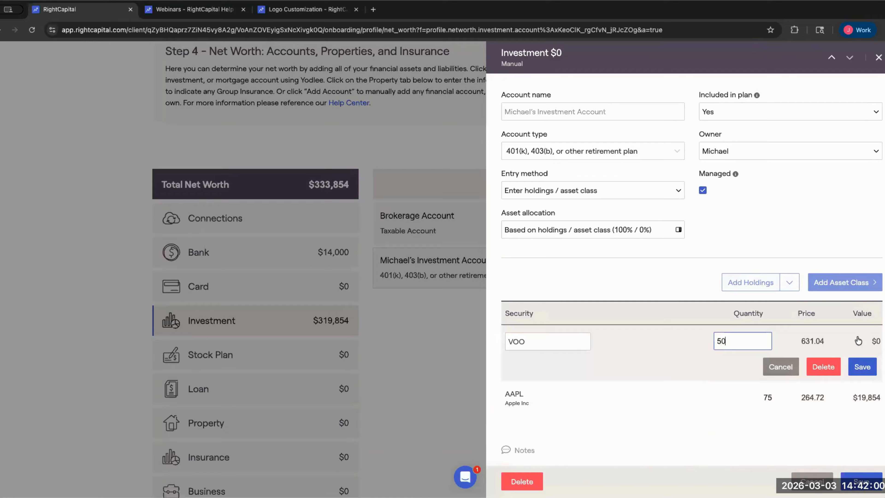
click(862, 367)
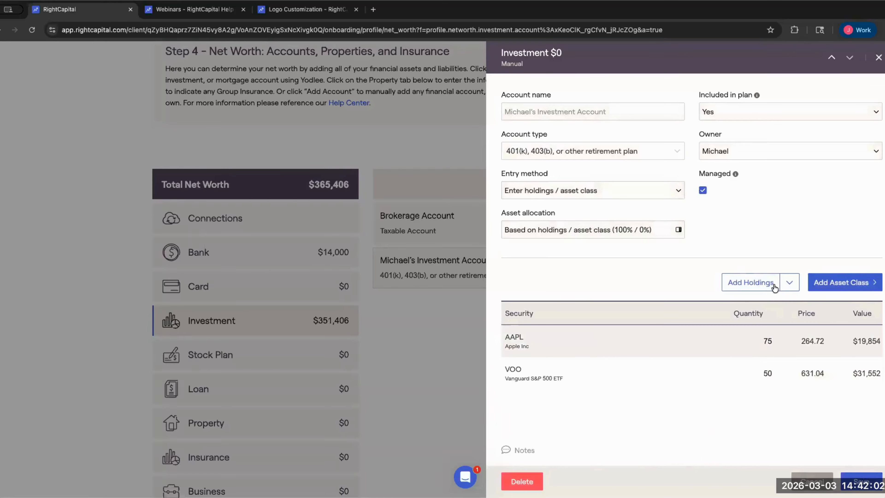
- Add a second holding of 50 SPY shares ($30,300) to the 401(k)
click(750, 282)
text(SPY)
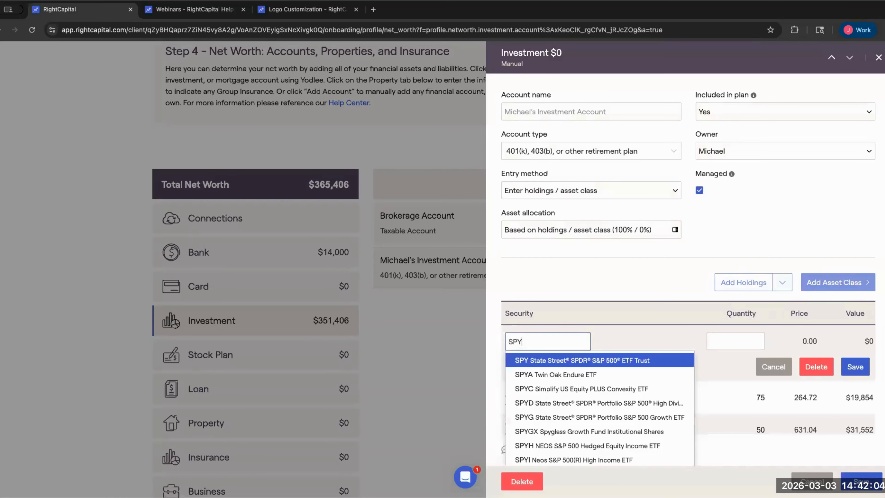
click(725, 348)
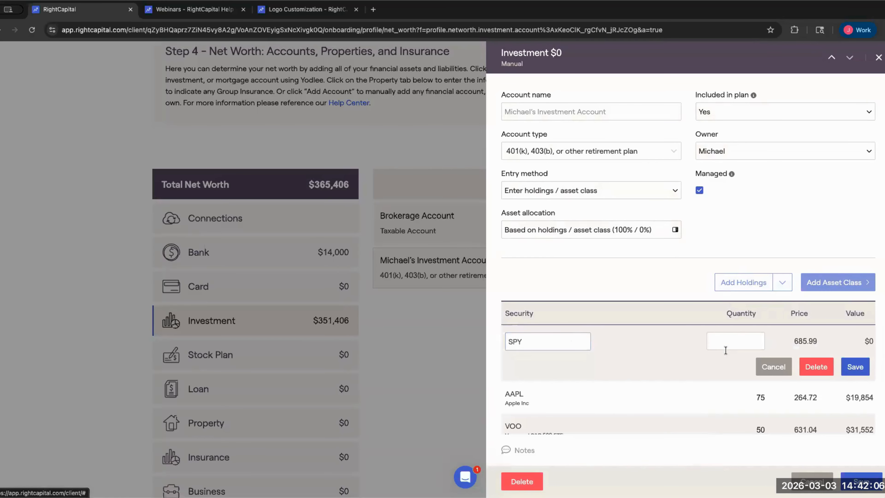
click(731, 344)
text(50)
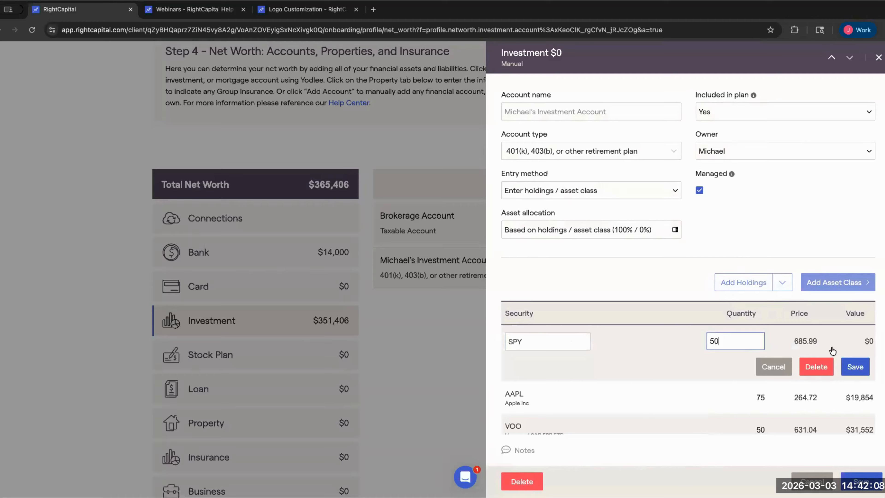
click(850, 368)
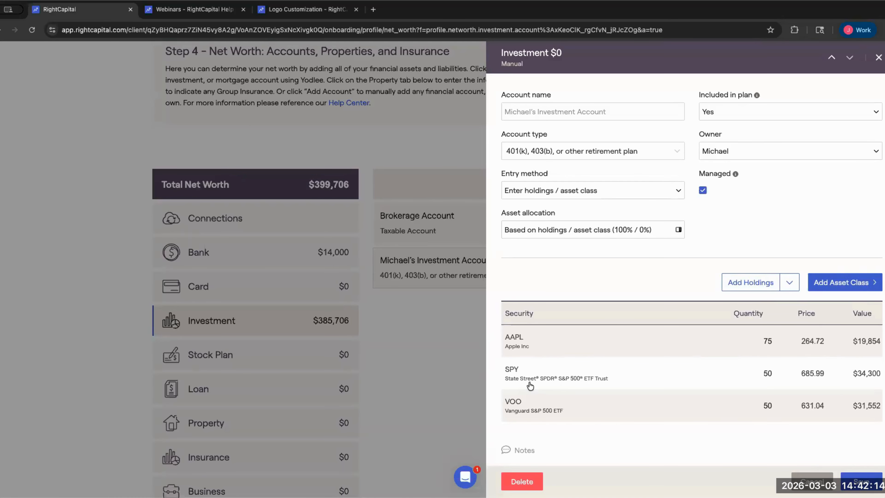
- Save the 401(k) at $85,706, lifting Investment to $385,706, then reopen it for review
click(861, 477)
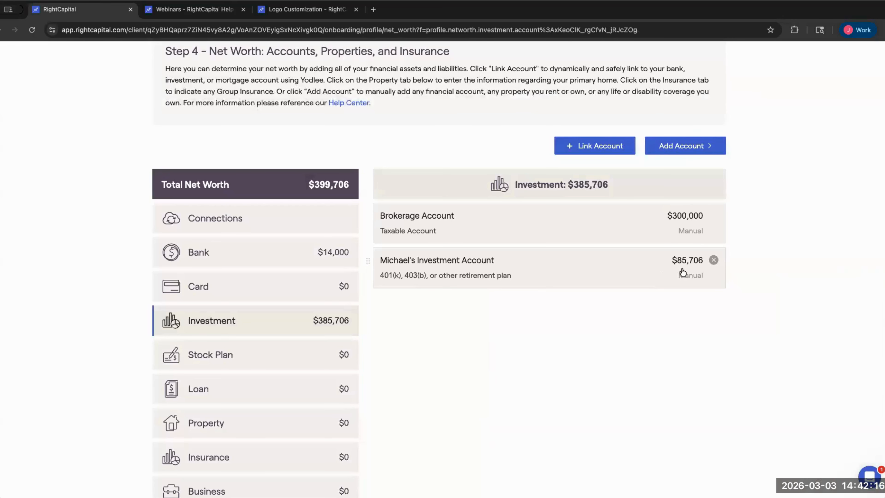
drag(679, 268, 679, 265)
click(482, 265)
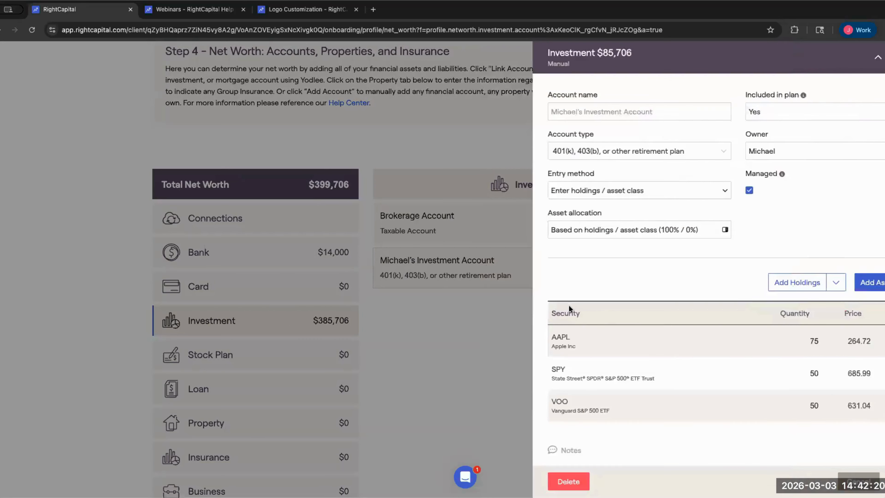
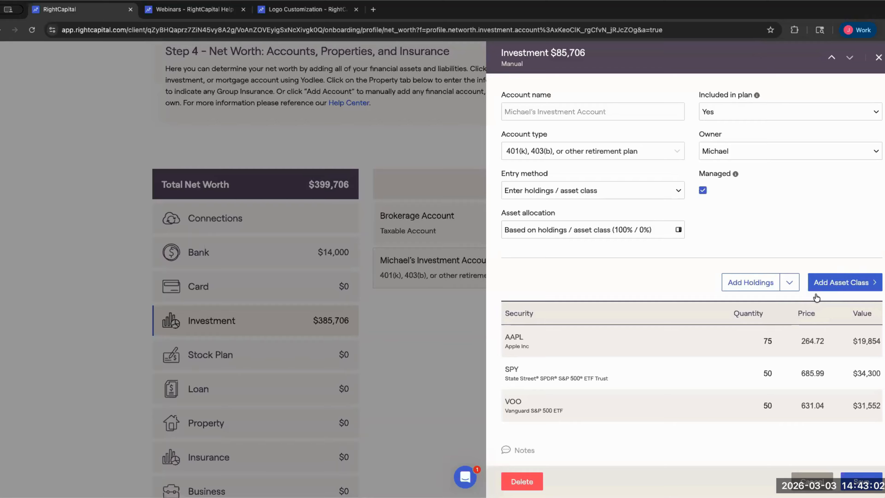
- Add a $5,000 Cash holding to the 401(k)
click(834, 286)
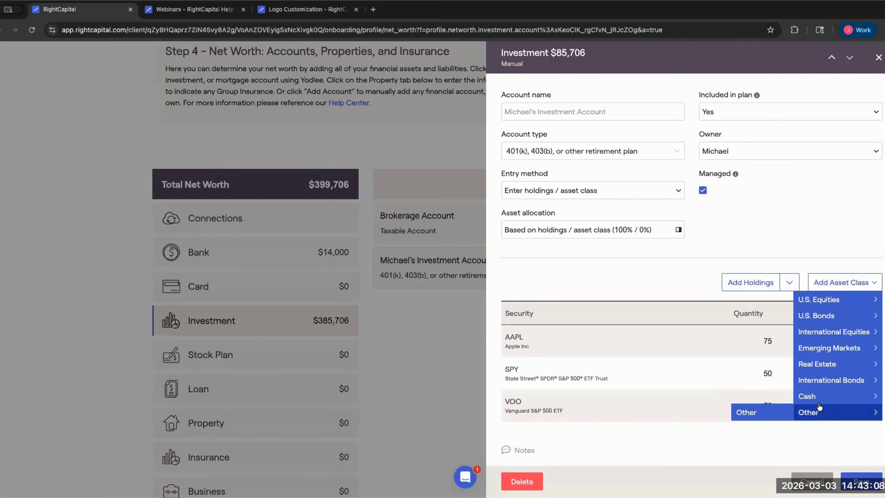
mouse_move(806, 397)
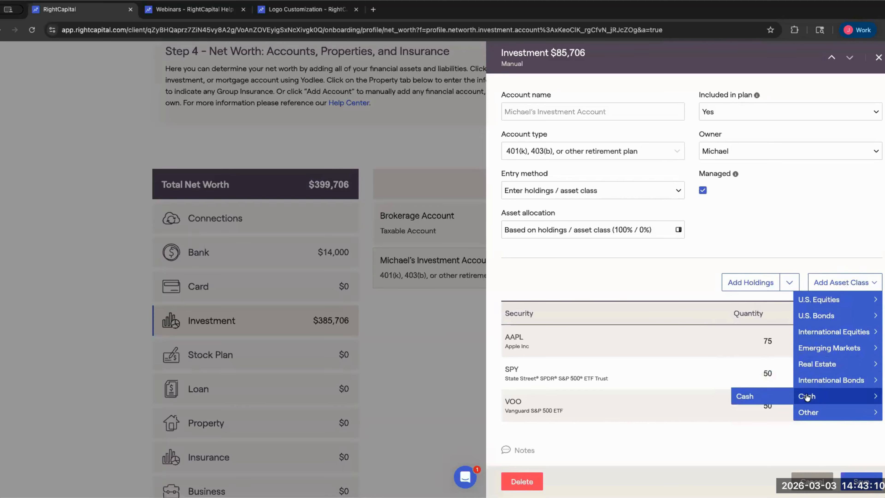
click(755, 397)
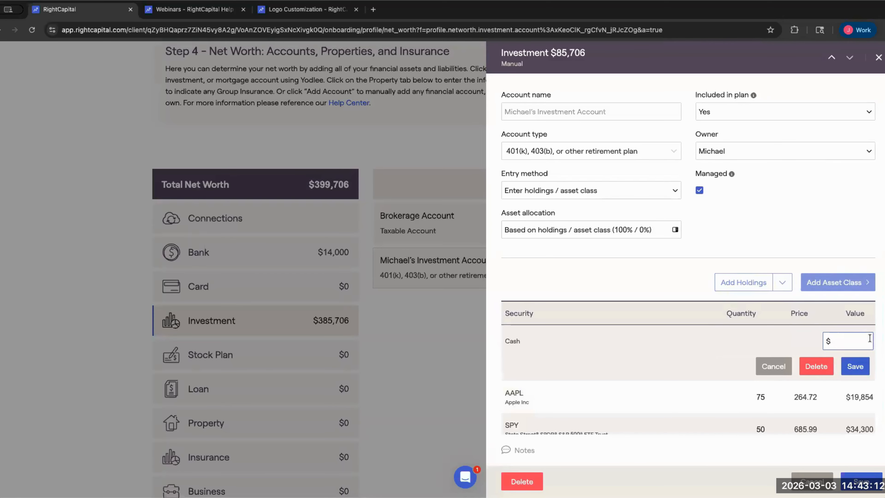
text(5000)
click(854, 364)
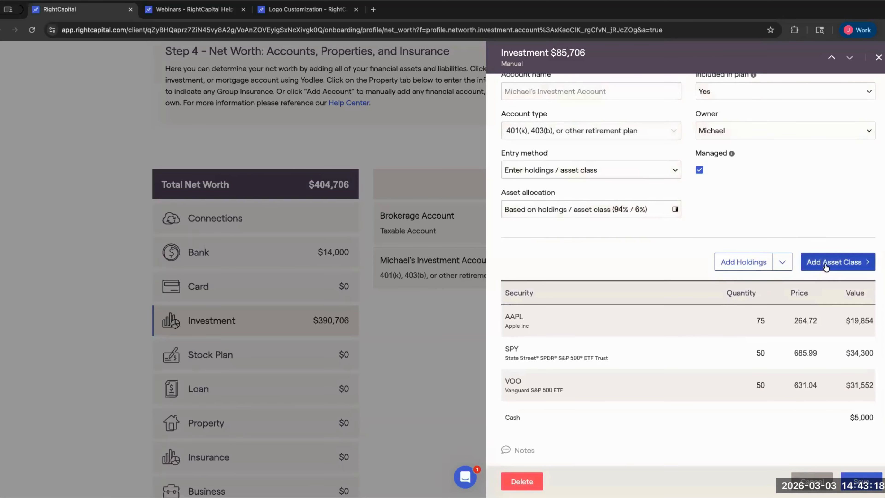
- Add a $25,000 U.S. Bonds Government holding to the 401(k)
click(834, 261)
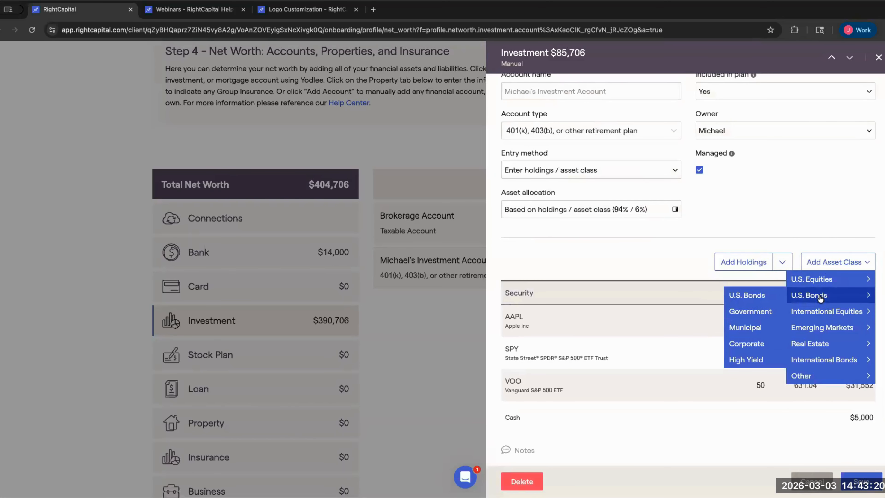
click(749, 310)
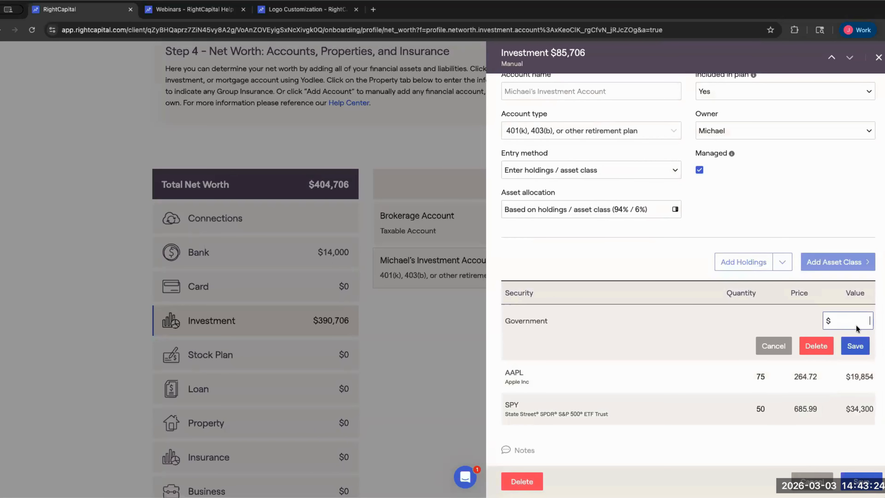
text(250000)
click(854, 346)
- Check the asset allocation breakdown and save the 401(k) at $115,706
scroll(748, 351, down, 1)
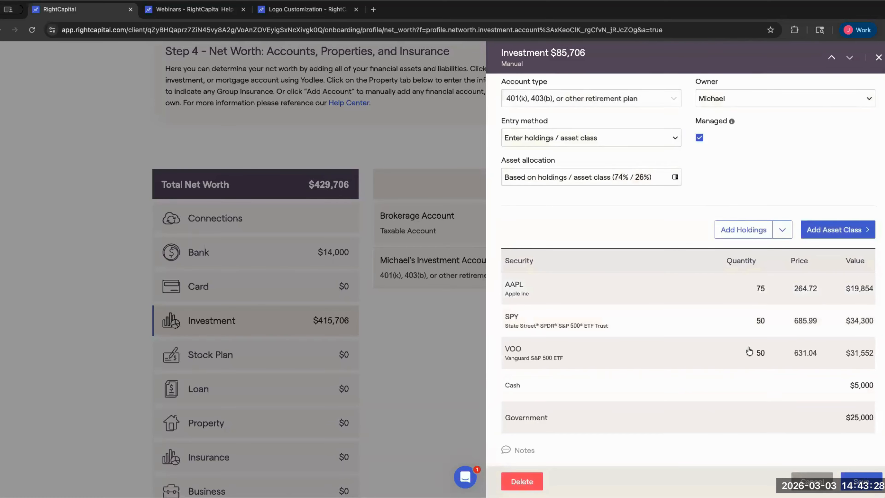
scroll(749, 352, up, 2)
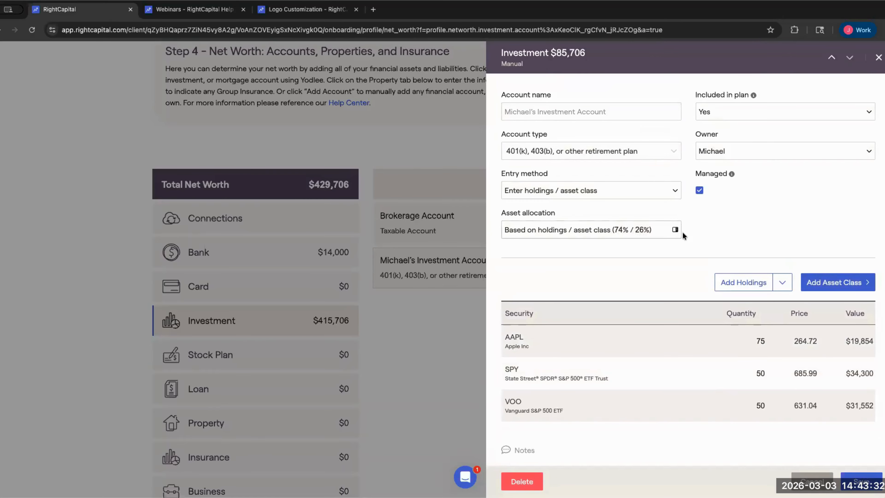
click(676, 230)
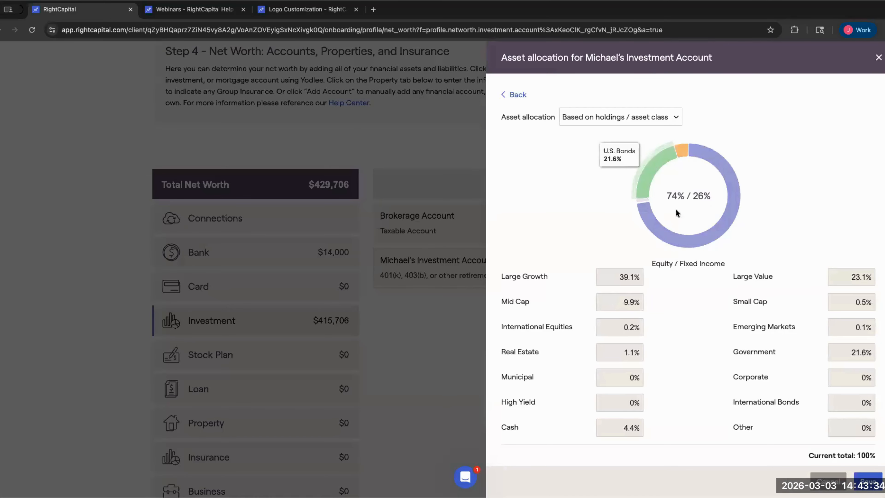
click(874, 477)
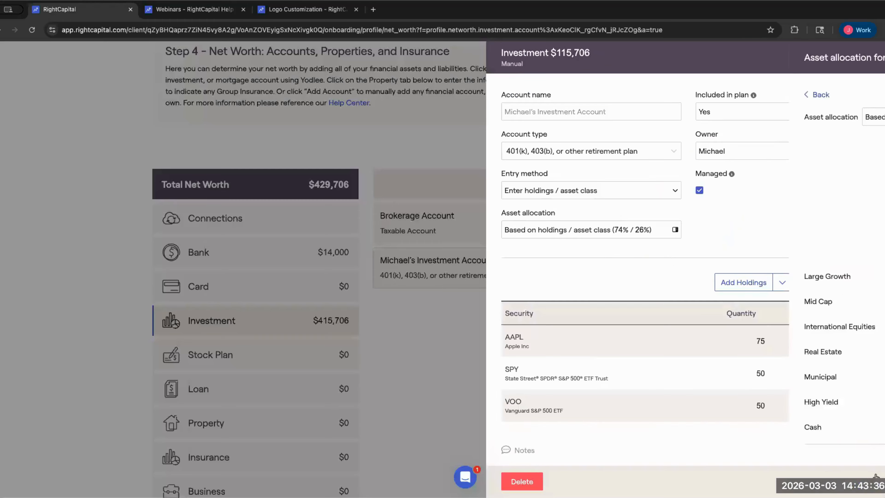
click(854, 480)
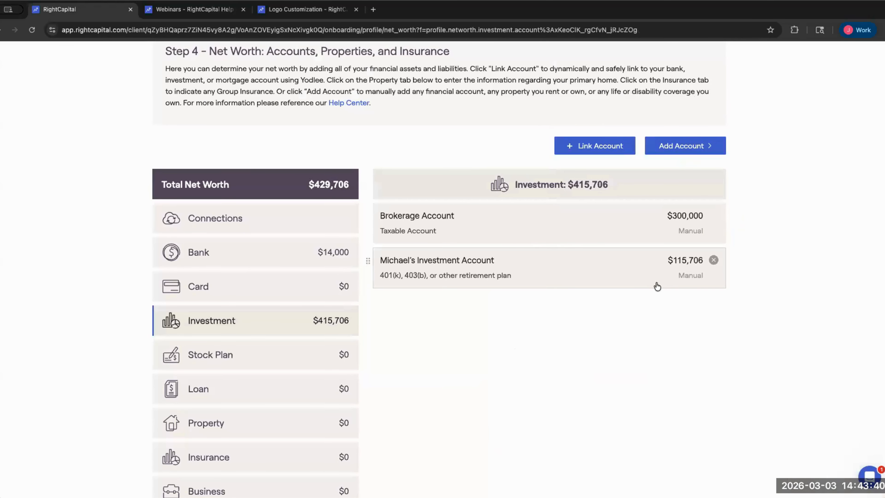
- Start a new co-client 401(k) investment account entered by holdings
click(656, 151)
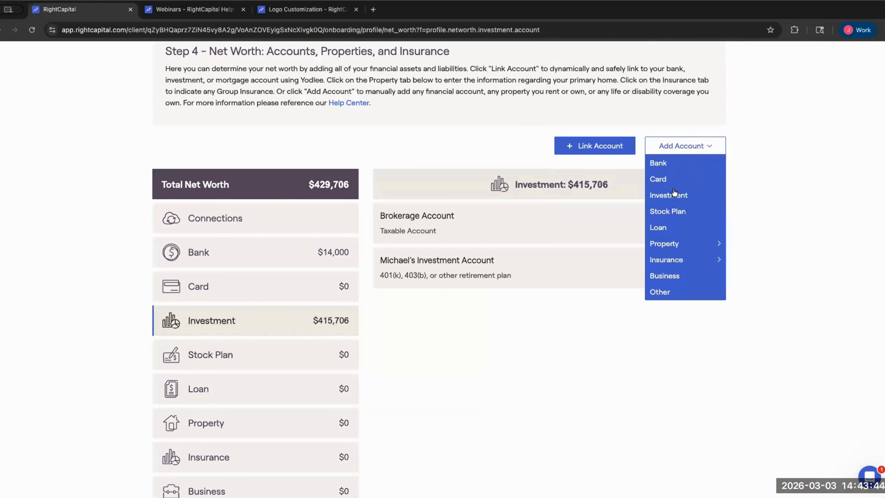
click(650, 196)
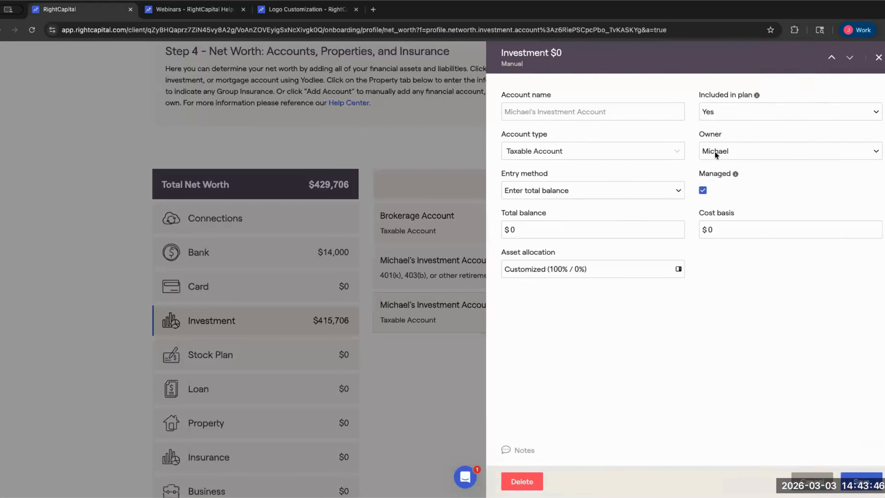
click(715, 152)
click(718, 158)
click(644, 153)
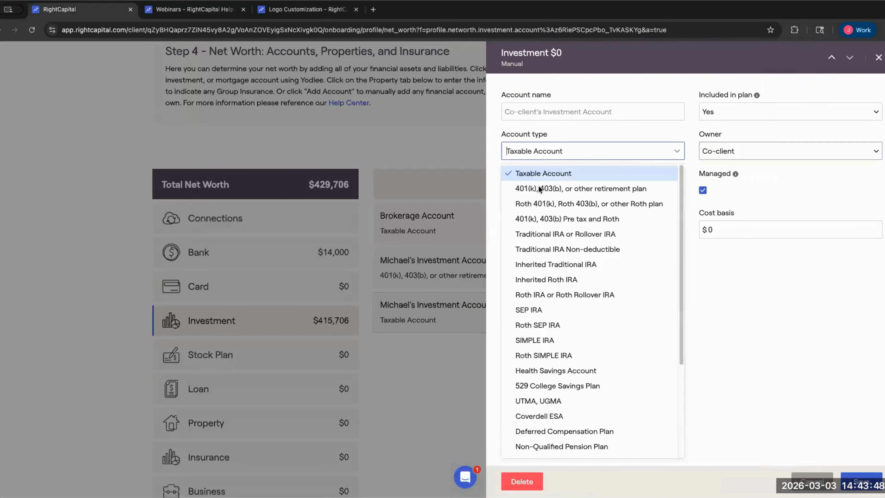
click(535, 188)
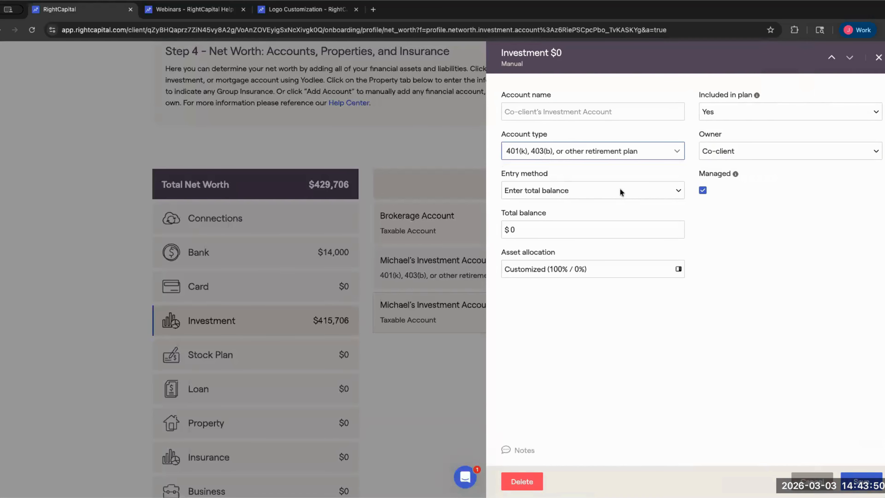
click(548, 190)
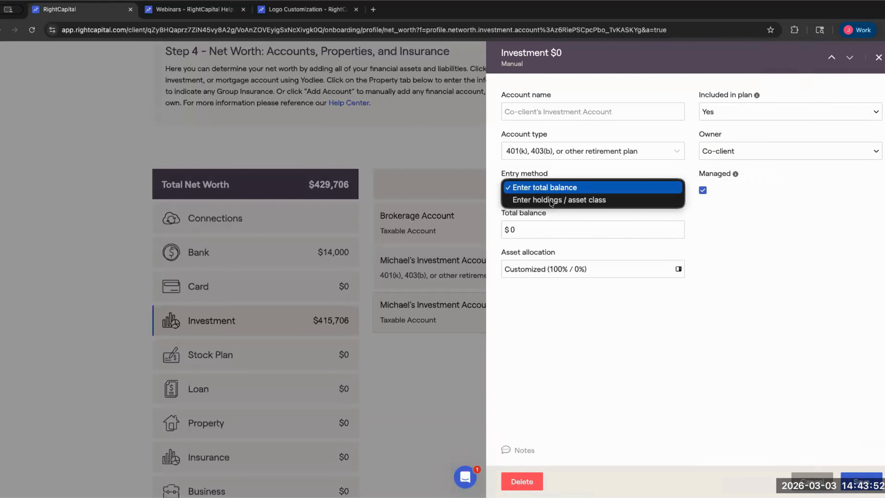
click(582, 197)
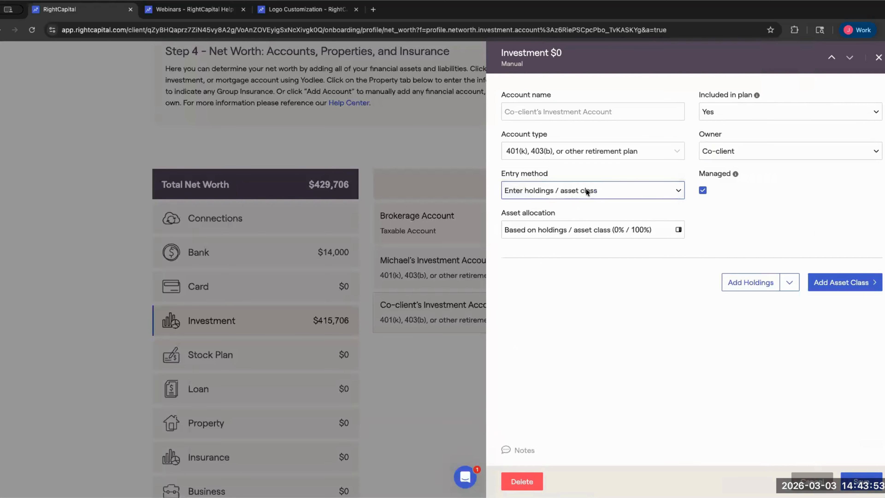
- Open Upload Holdings and review the expected CSV columns: Security, Quantity, Price, Value, Cost Basis
click(790, 284)
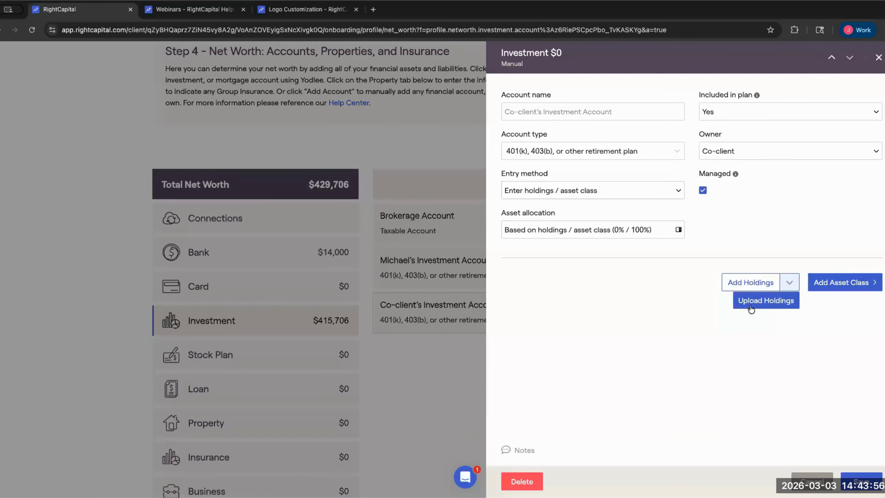
click(749, 303)
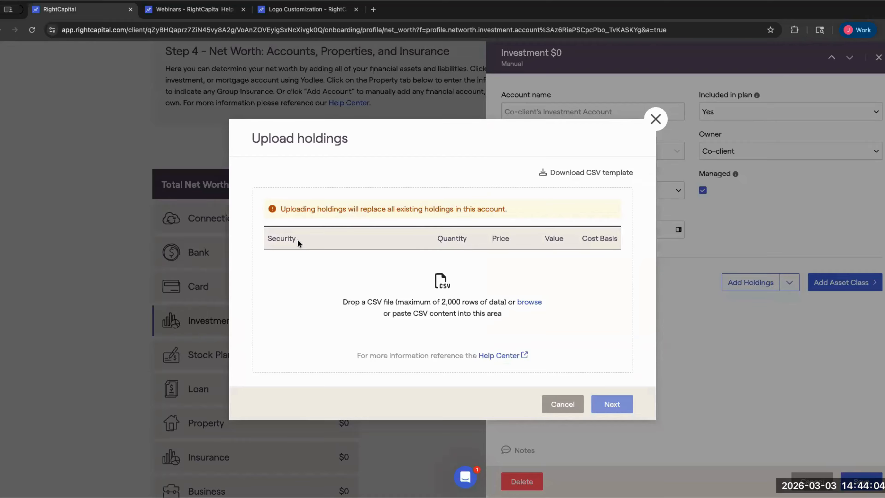
drag(266, 238, 645, 302)
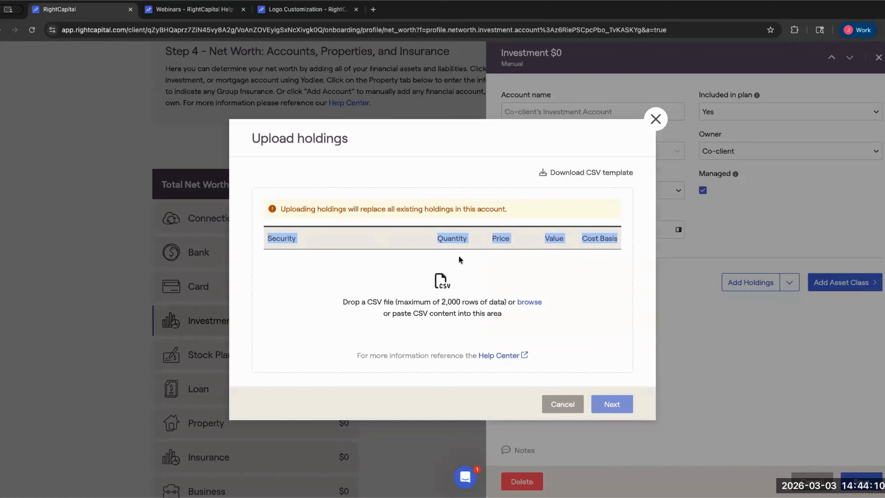
click(454, 243)
drag(490, 237, 617, 237)
click(318, 231)
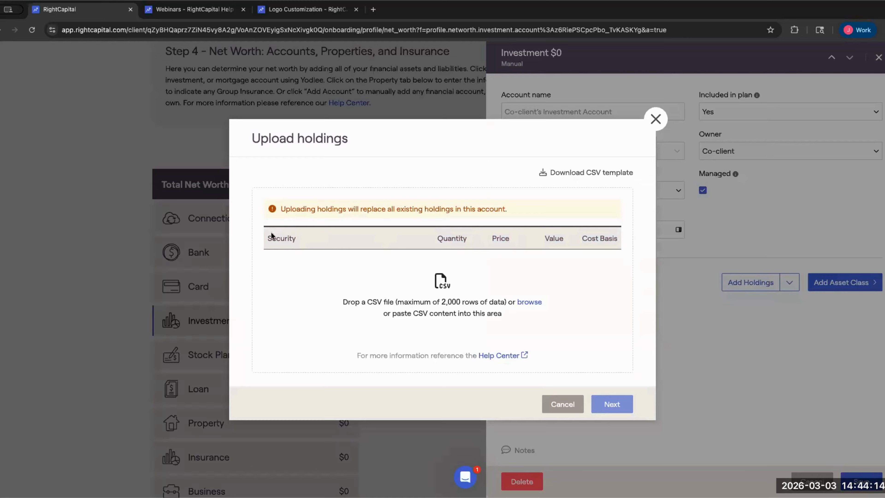
drag(262, 230, 487, 240)
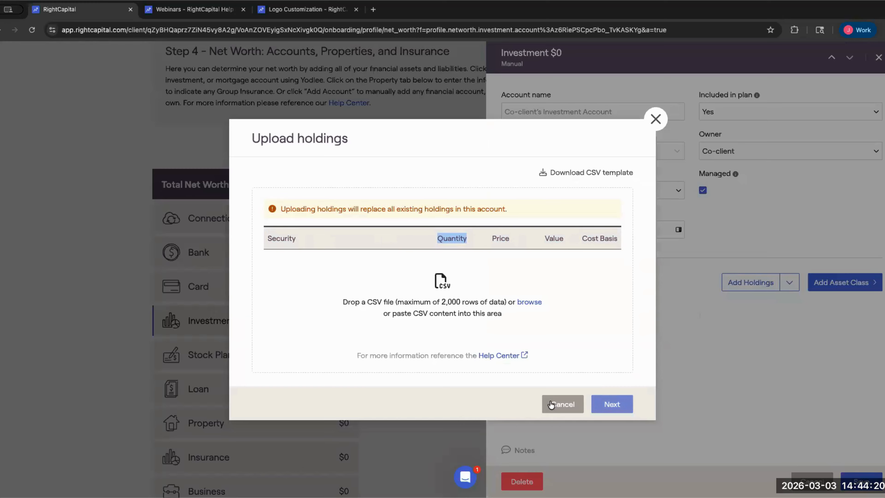
- Switch the co-client 401(k) to a $150,000 total balance entry
click(648, 122)
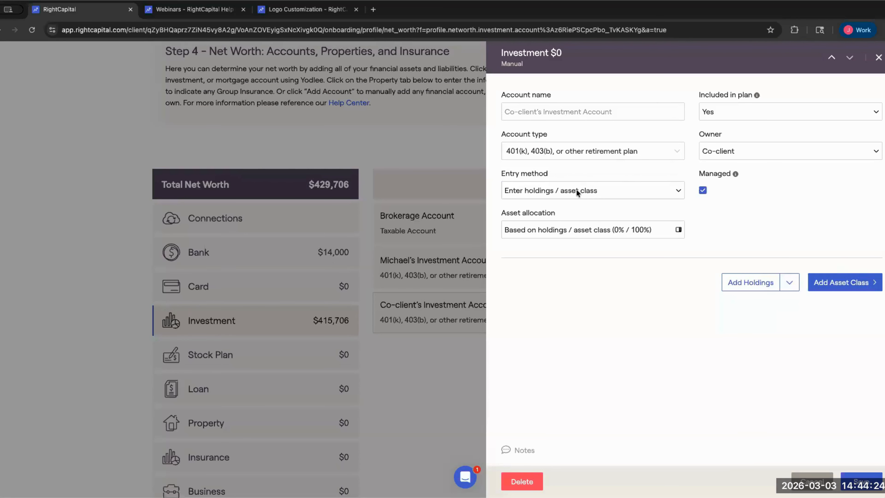
click(537, 184)
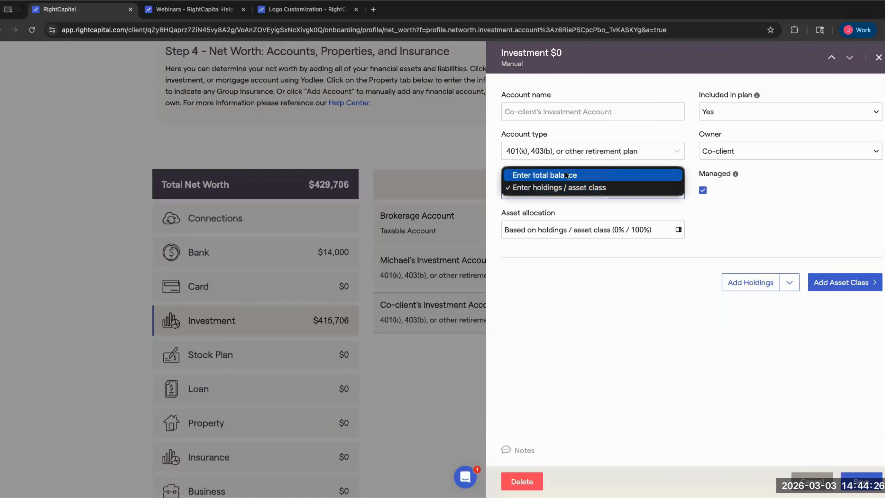
click(589, 175)
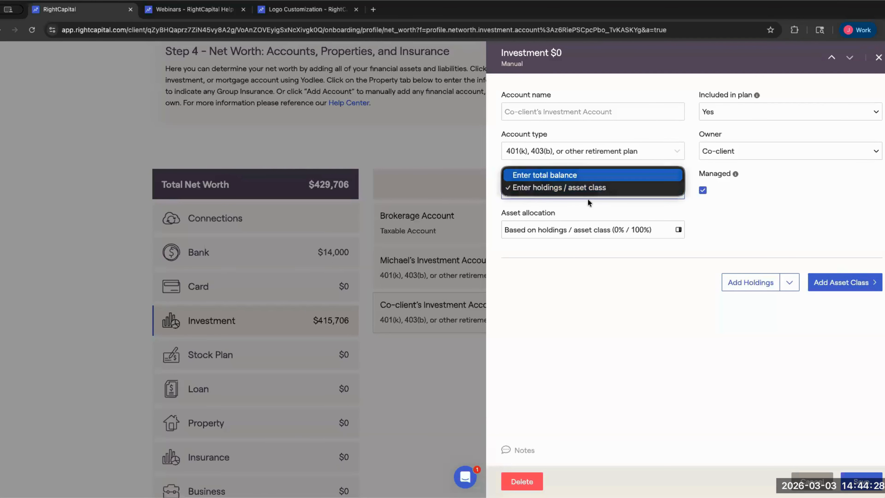
click(610, 227)
text(150000)
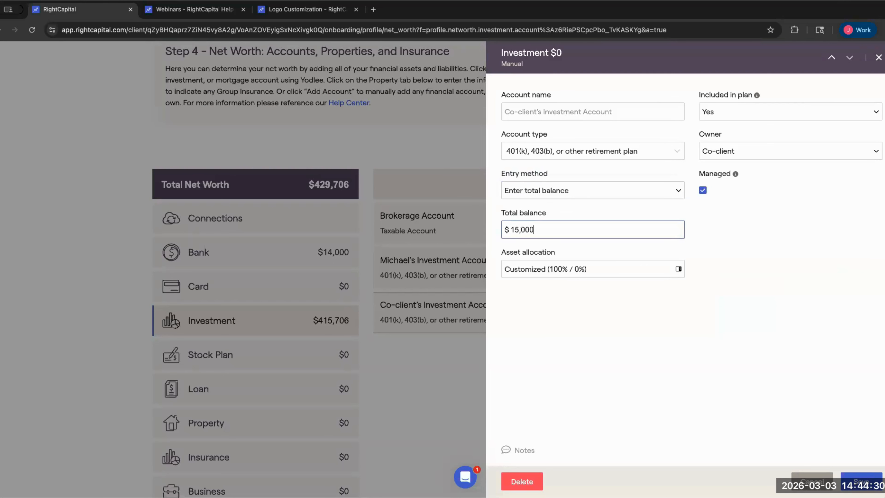
- Allocate the account based on a model portfolio and save it
click(558, 266)
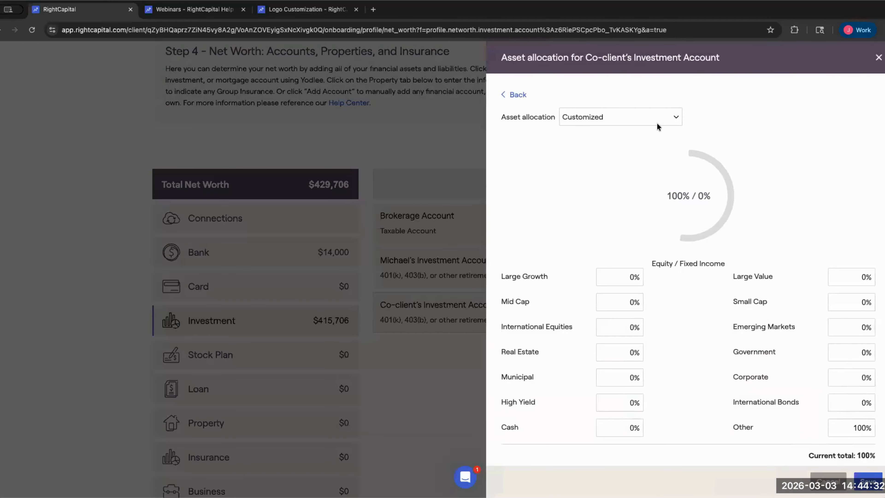
click(613, 117)
click(612, 101)
click(706, 112)
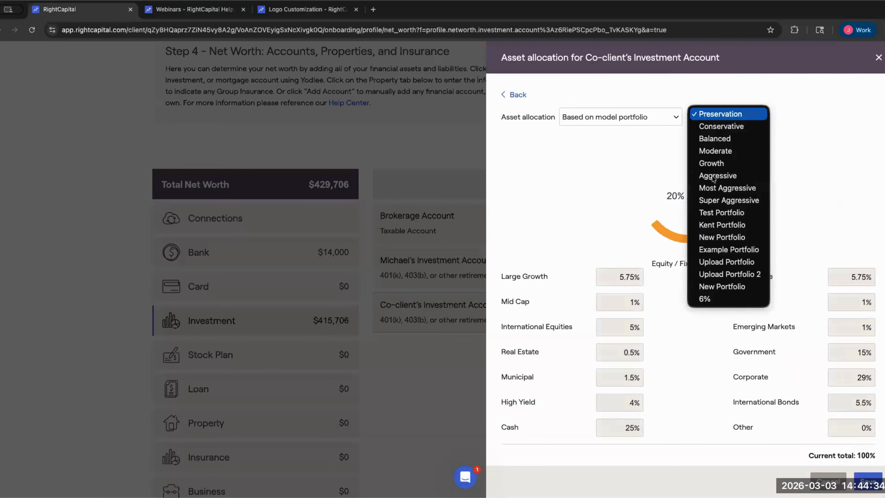
click(712, 163)
click(720, 116)
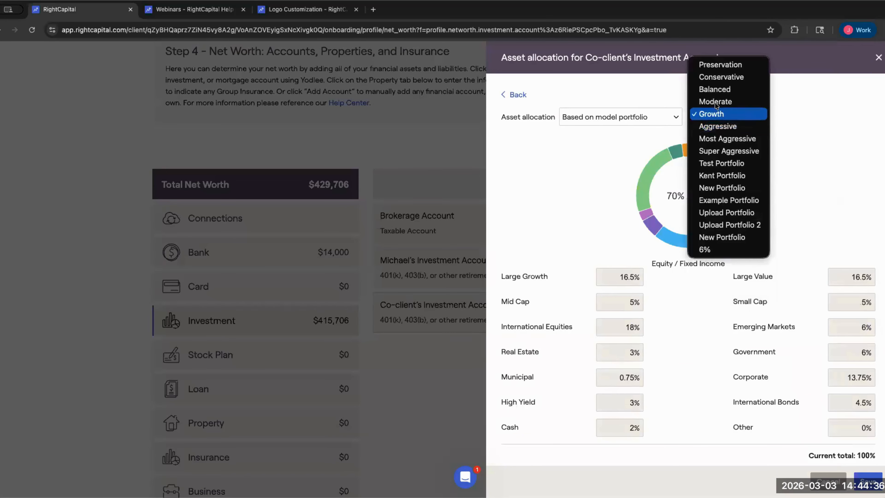
click(714, 94)
click(866, 472)
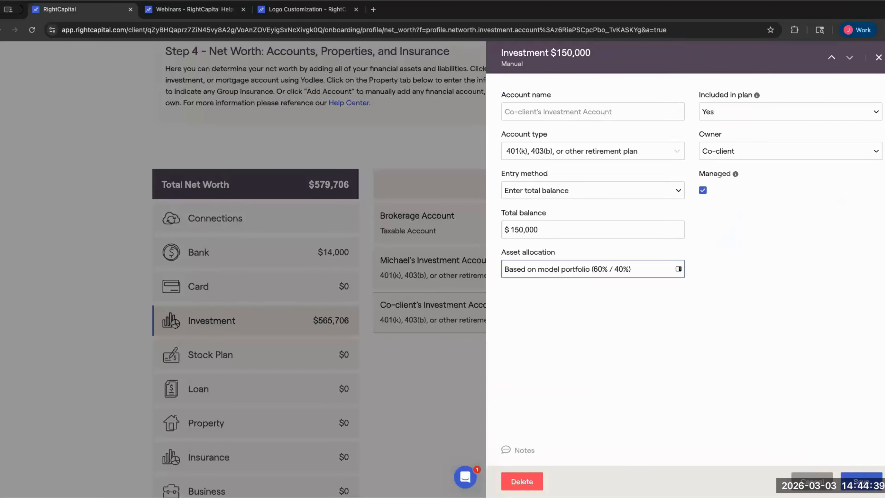
click(861, 481)
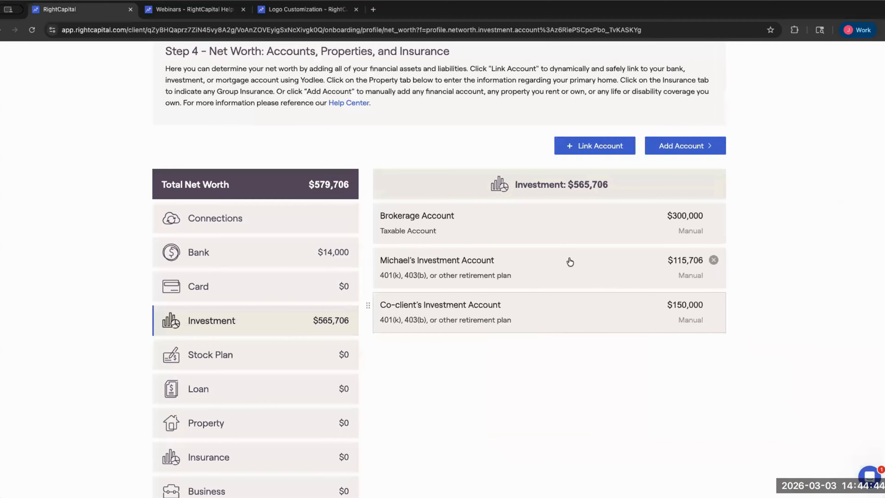
click(680, 145)
- Create a new Roth IRA investment account with a $24,000 total balance
click(677, 195)
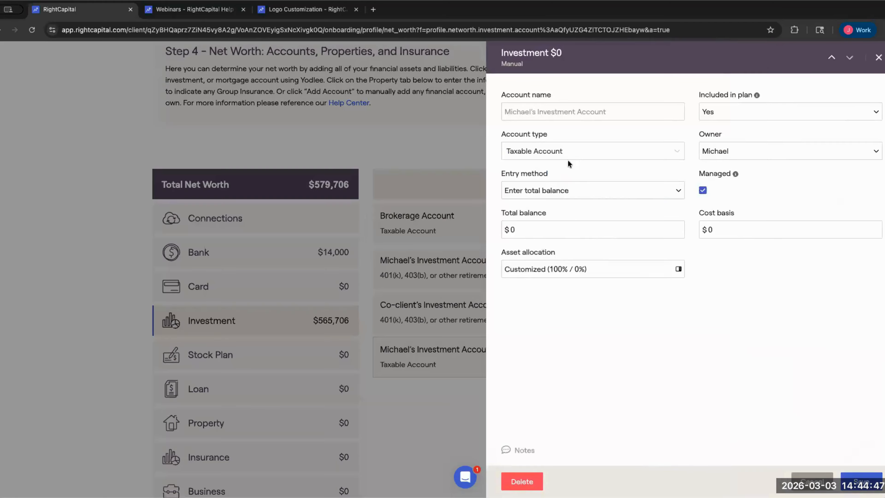
click(567, 156)
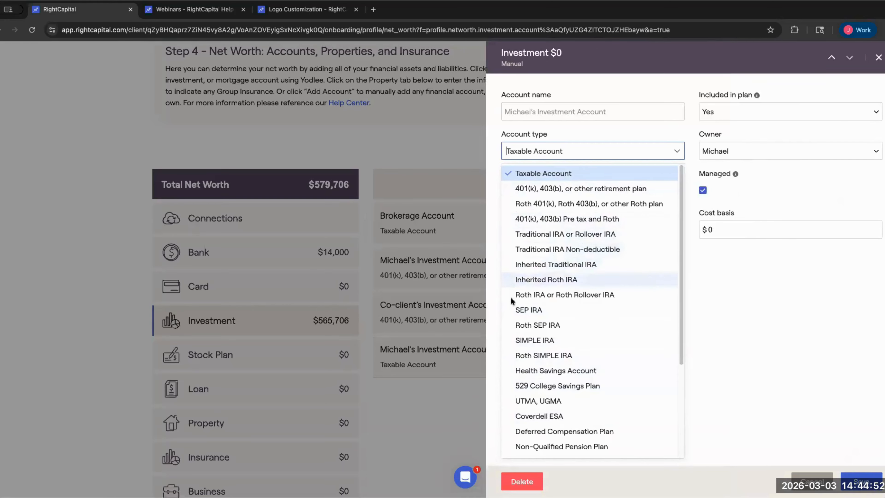
click(524, 296)
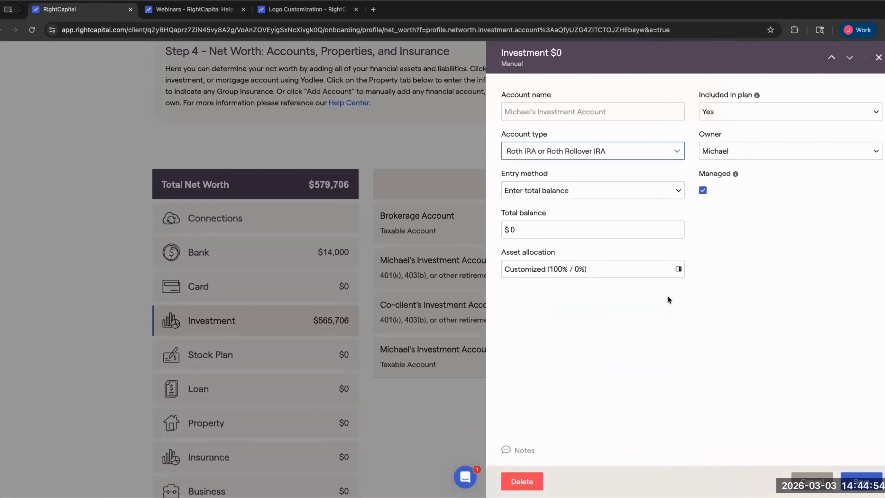
click(518, 229)
key(BackSpace)
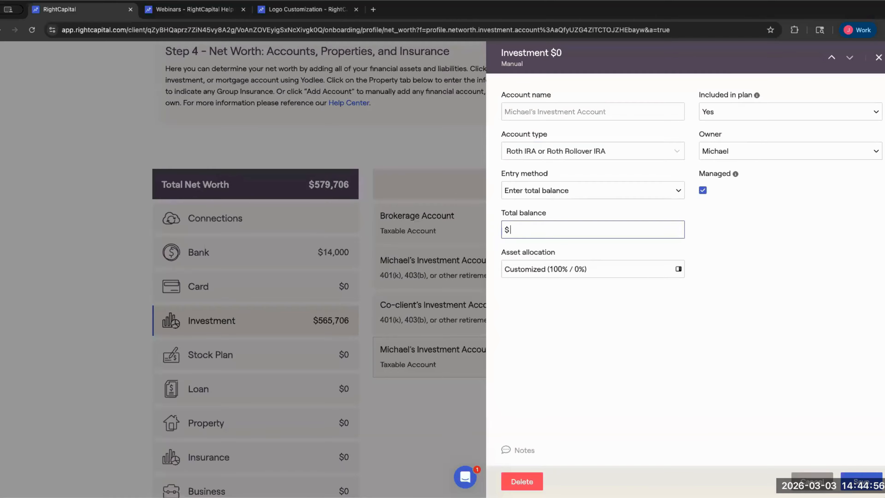
text(240000)
- Allocate the Roth IRA to the Aggressive 80/20 model portfolio and save it
click(542, 270)
click(622, 119)
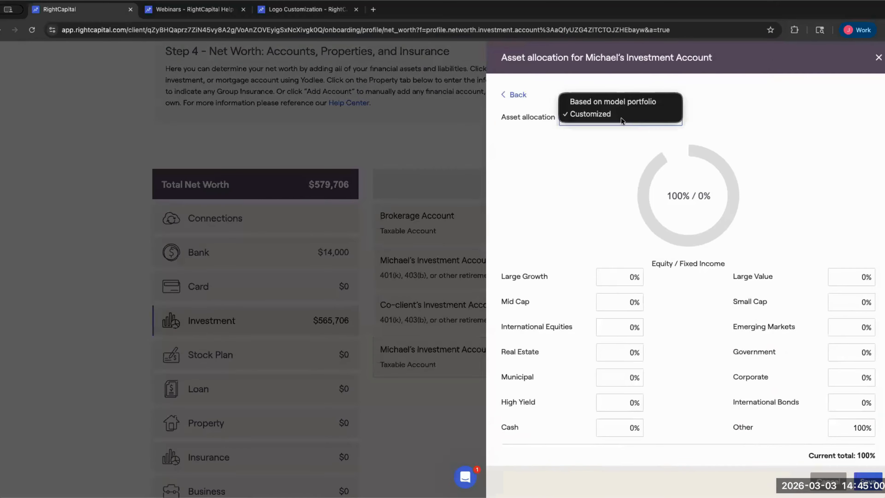
click(668, 127)
click(703, 120)
click(712, 177)
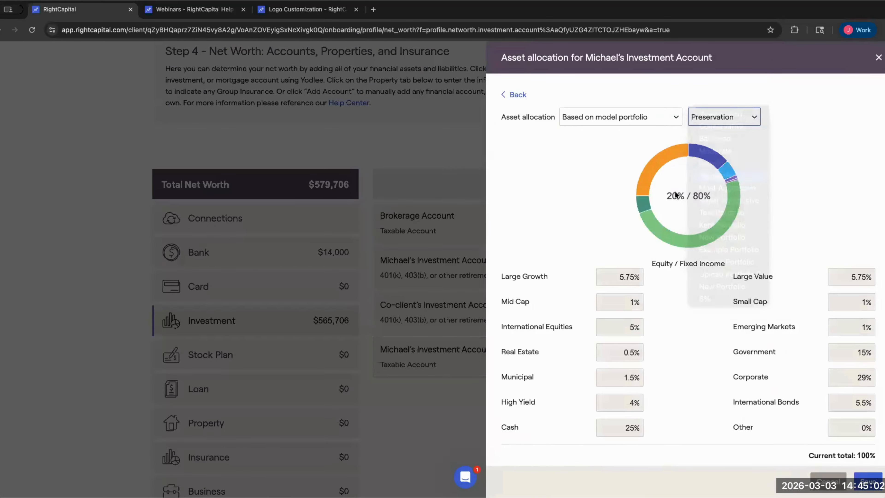
click(867, 480)
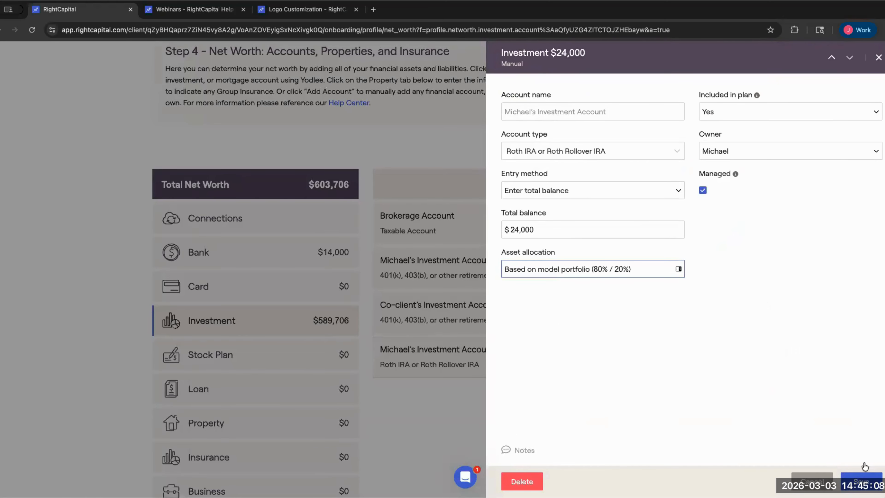
click(864, 480)
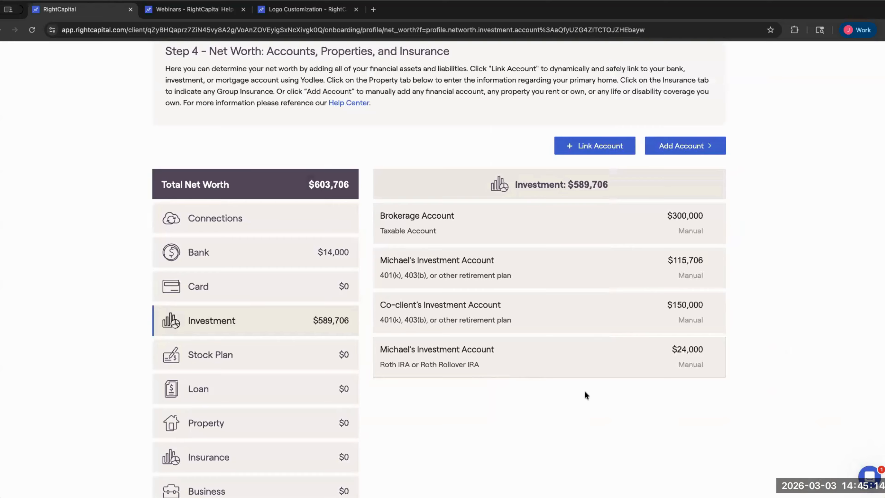
- Show the Property category, listing the rented Primary Home at $0
scroll(535, 399, down, 4)
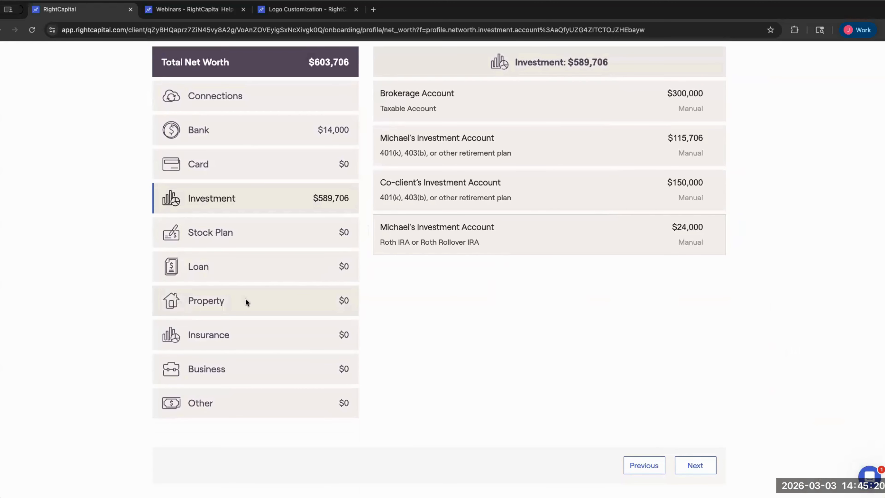
click(204, 302)
scroll(404, 298, up, 3)
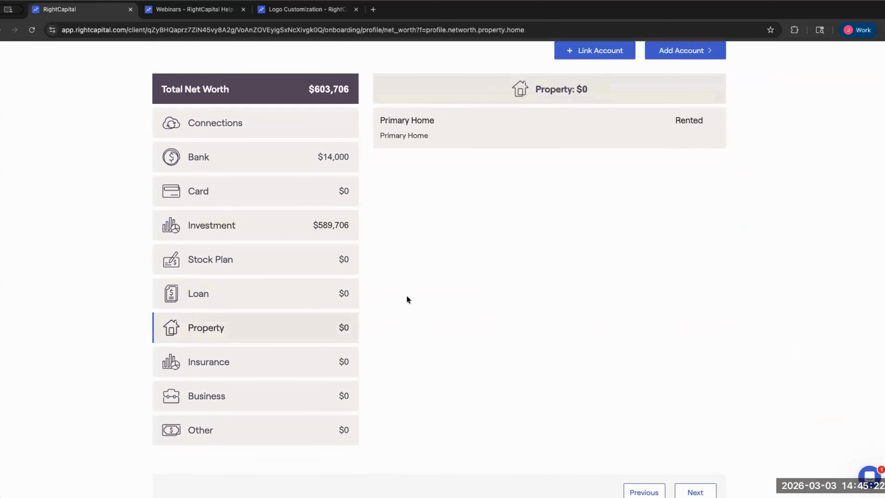
scroll(438, 337, down, 1)
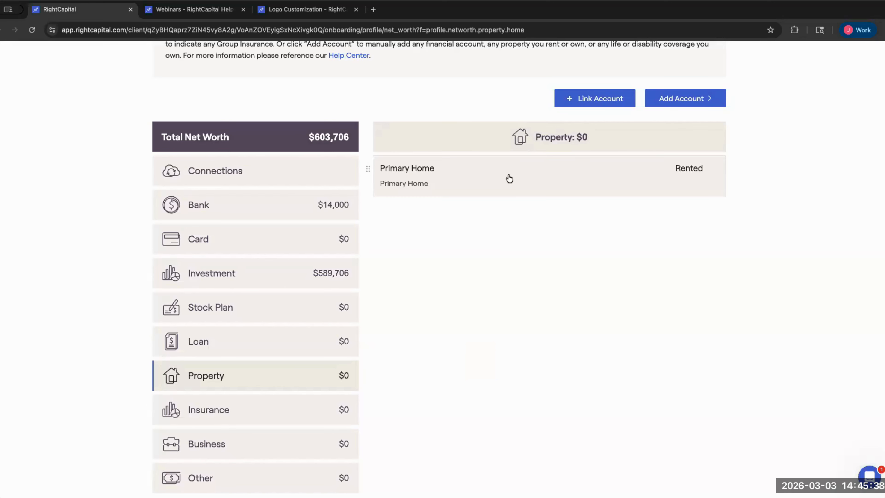
- Enter $2,500 as the Primary Home's monthly rent
click(636, 191)
click(782, 111)
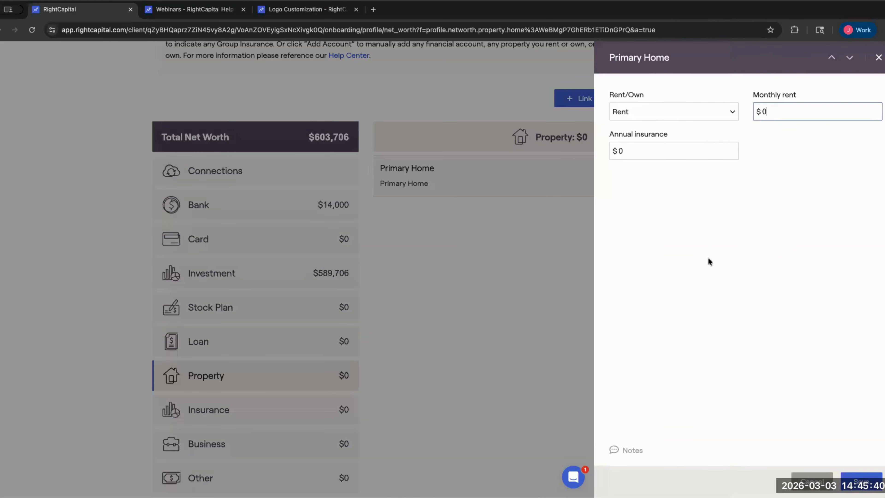
text(15000)
key(BackSpace)
key(BackSpace)
key(BackSpace)
key(BackSpace)
key(BackSpace)
text(25)
click(650, 112)
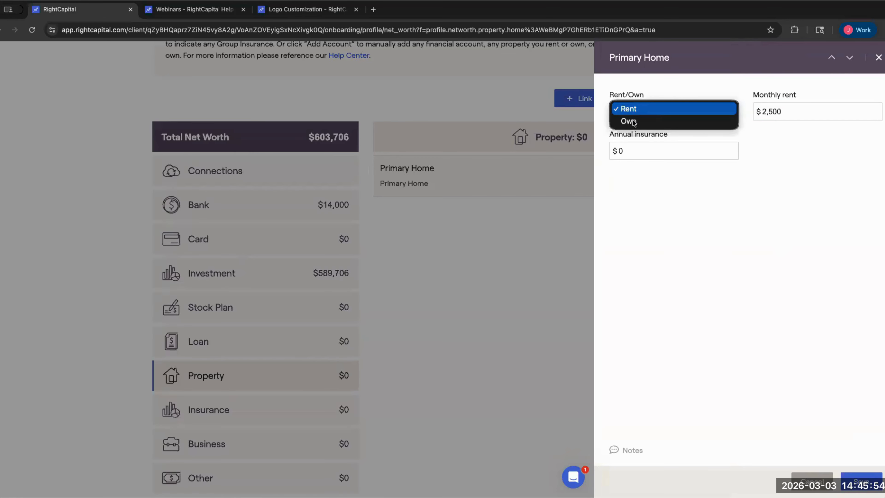
- Mark the Primary Home as owned, purchase price $450,000, current value $800,000
click(641, 121)
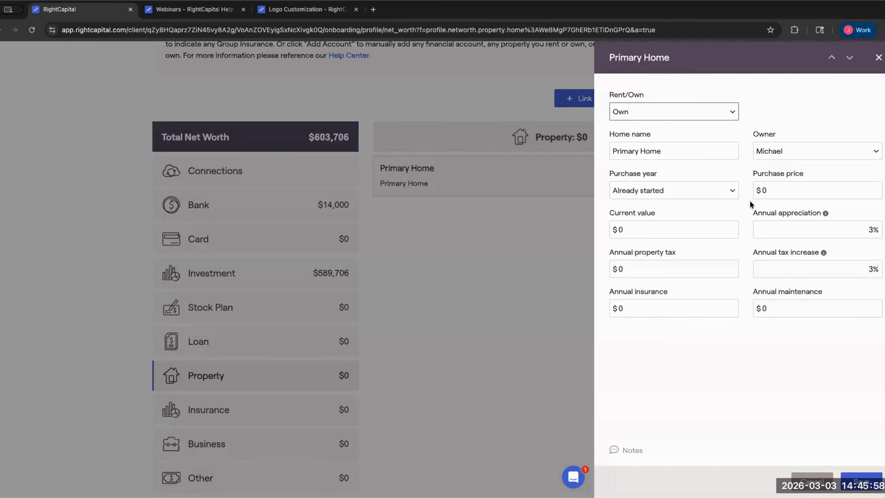
click(761, 190)
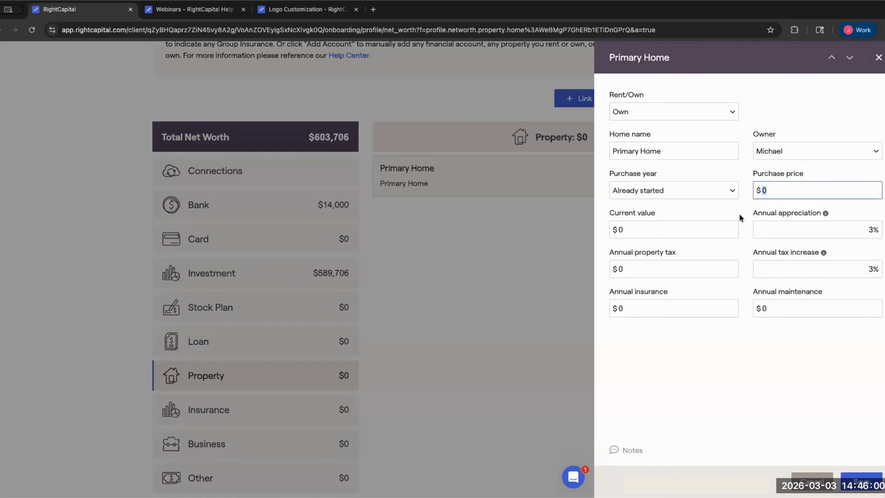
key(BackSpace)
text(450000)
click(632, 231)
key(BackSpace)
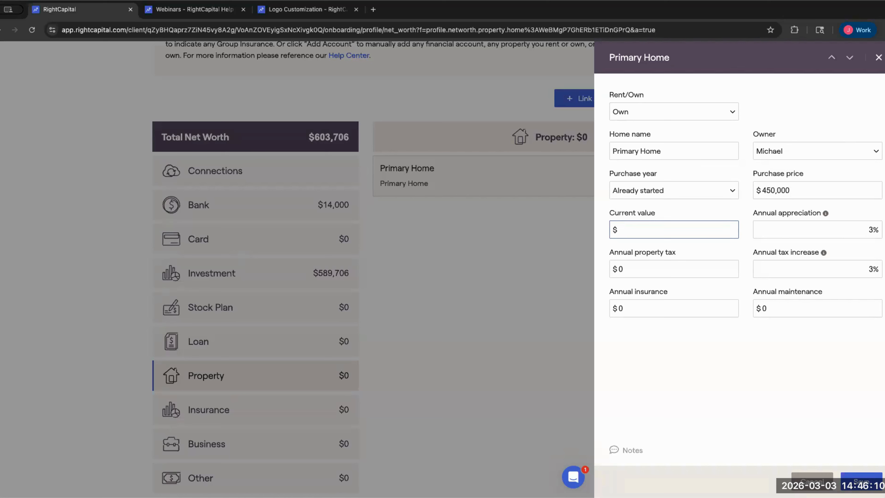
text(8000000)
- Set yearly property tax $8,000, insurance $3,000, maintenance $5,000, and save the home
click(771, 225)
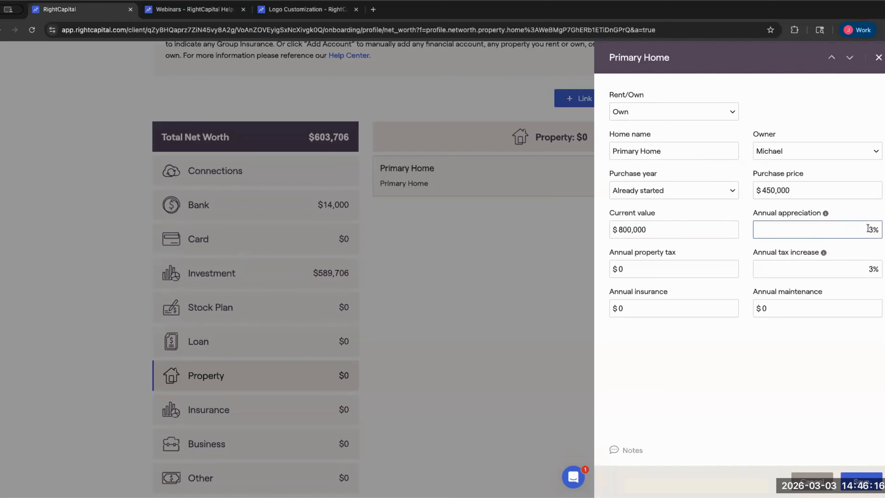
click(684, 276)
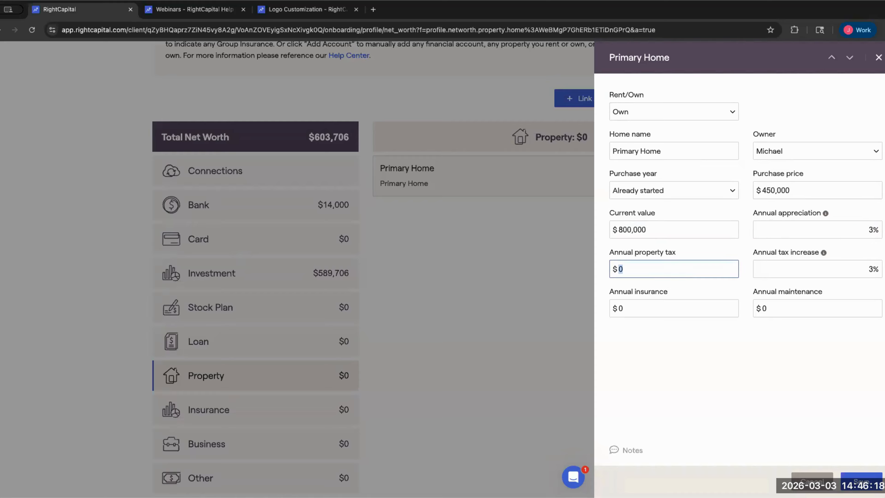
key(BackSpace)
text(100)
key(BackSpace)
key(BackSpace)
key(BackSpace)
text(80000)
key(BackSpace)
click(641, 310)
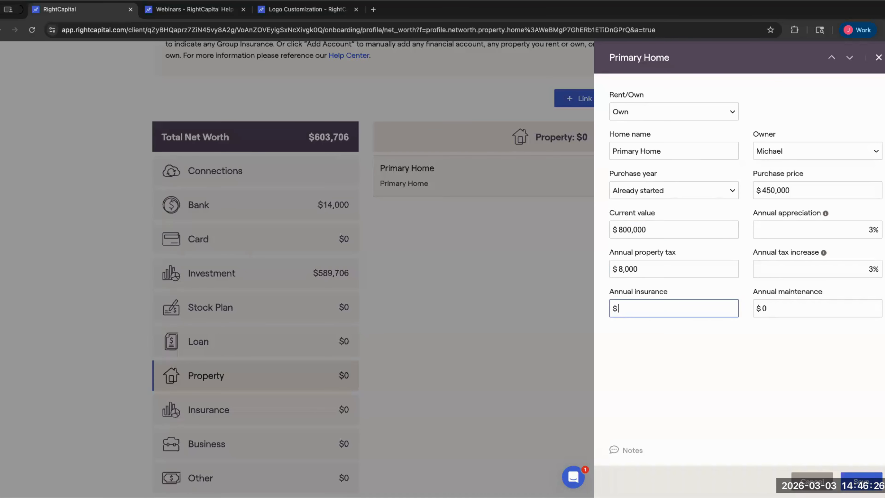
text(3000)
key(Tab)
text(5000)
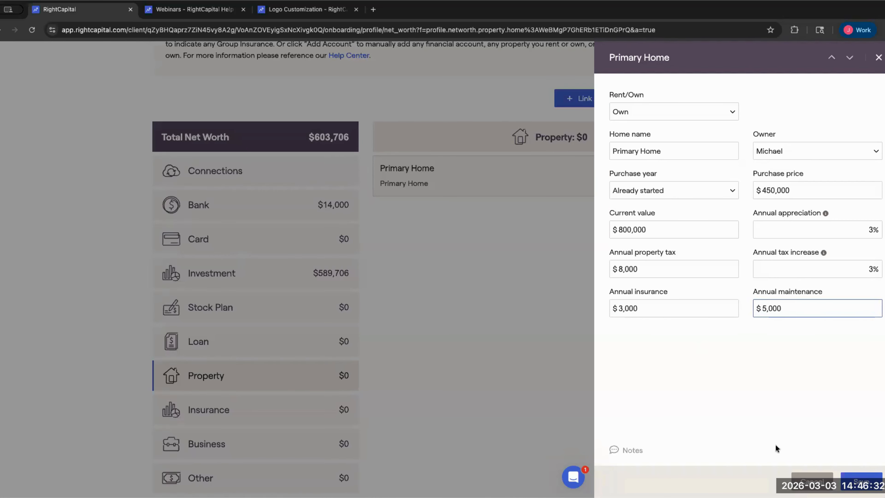
click(860, 480)
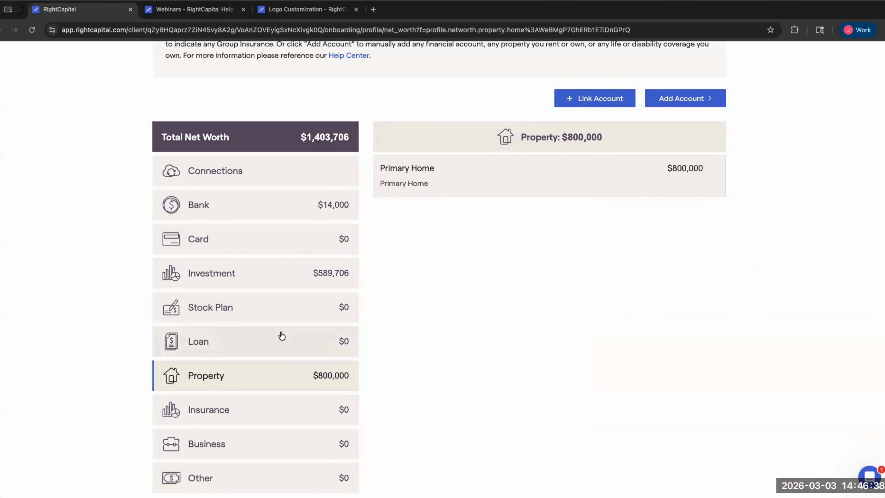
- In the Loan category, add a jointly owned Mortgage
click(198, 342)
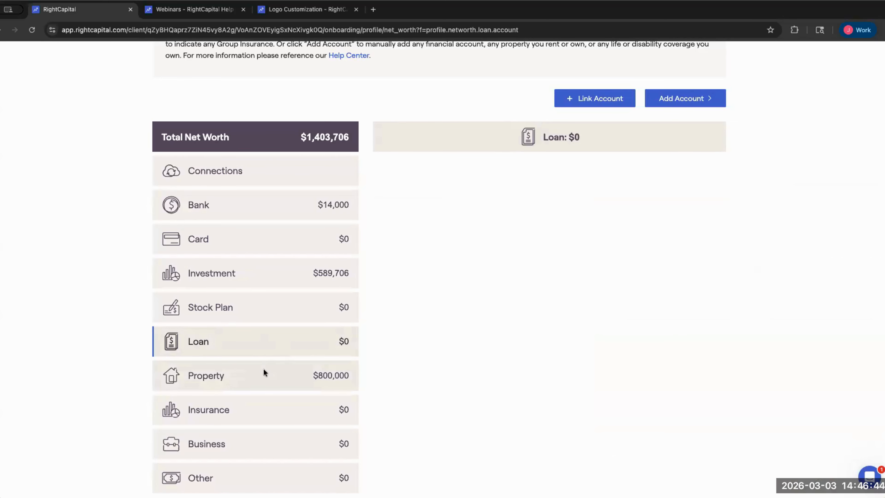
click(709, 104)
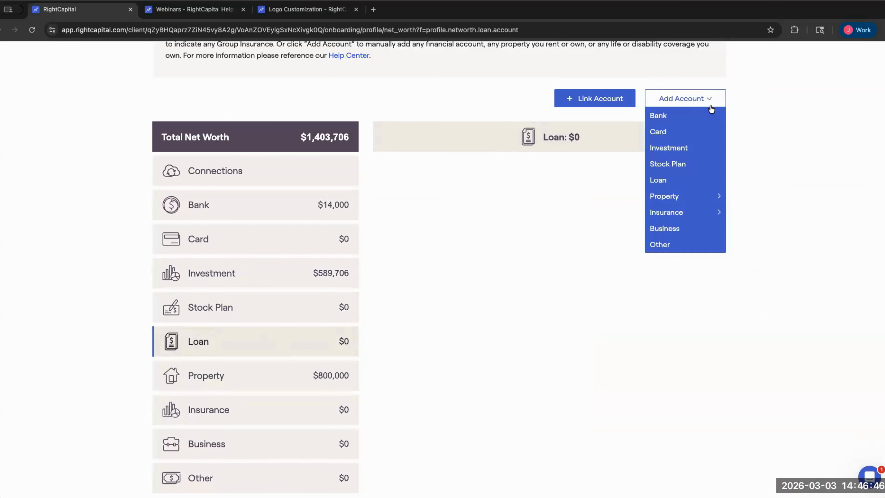
click(675, 180)
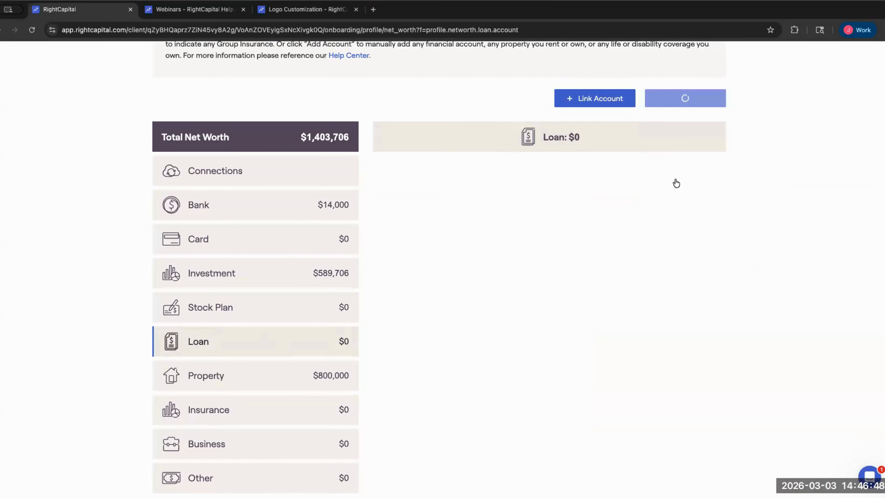
click(664, 234)
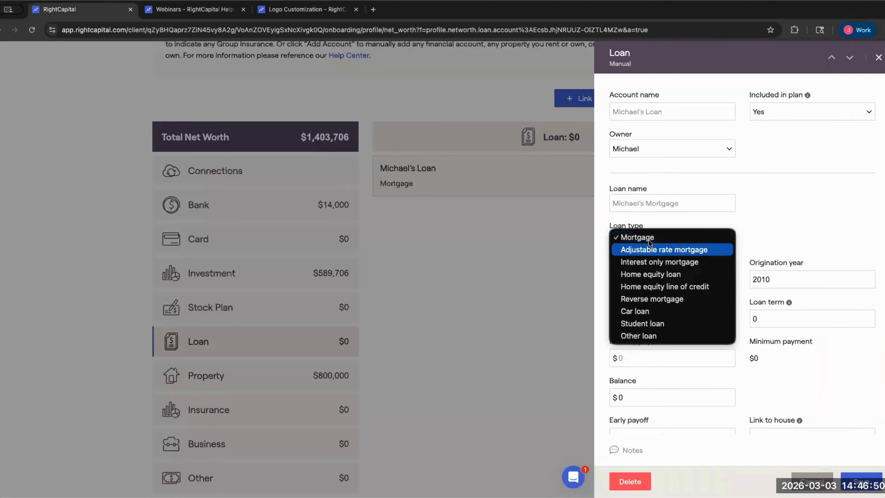
click(647, 237)
click(647, 149)
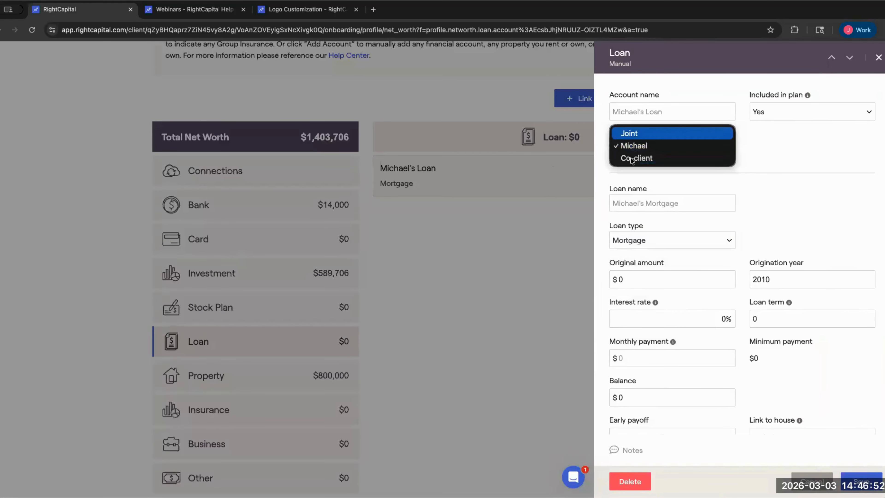
key(Return)
- Set the mortgage's original amount to $400,000, interest rate 4%, and term 30 years
double_click(621, 278)
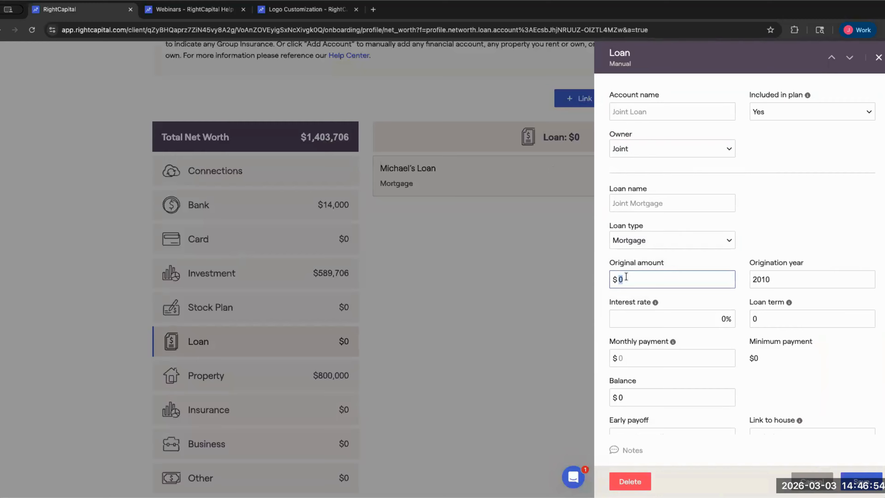
click(626, 277)
double_click(626, 276)
key(BackSpace)
text(400000)
key(Tab)
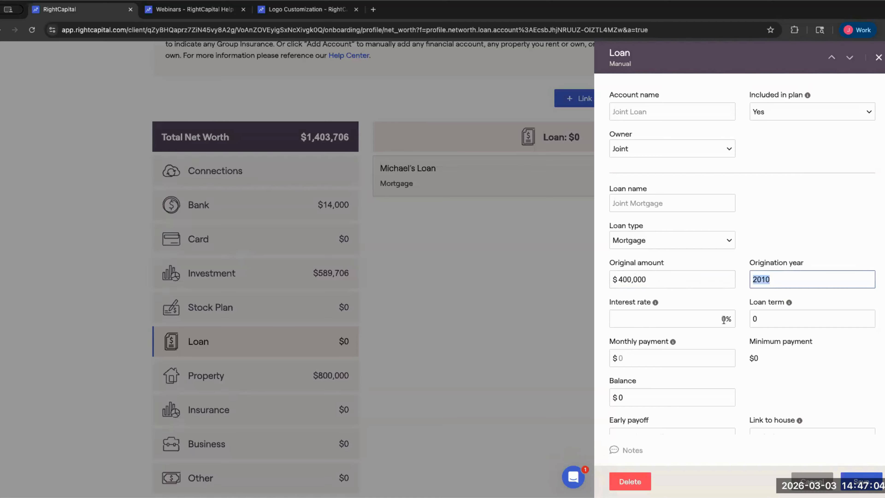
key(Tab)
key(BackSpace)
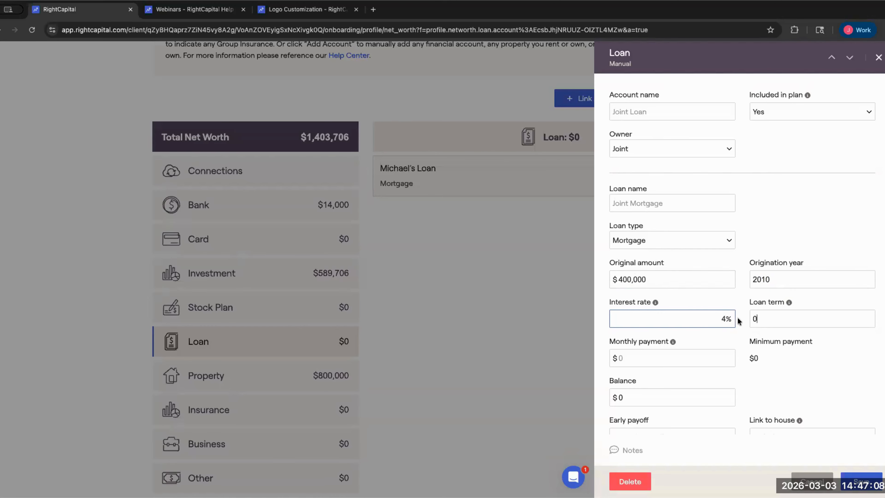
key(Tab)
text(30)
- Enter a $200,000 balance, link the loan to the Primary Home, and save it
scroll(697, 356, down, 1)
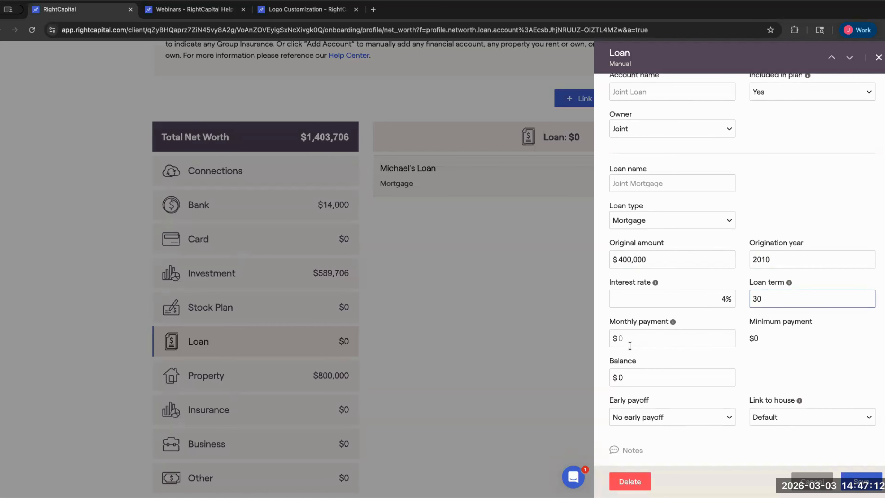
click(650, 374)
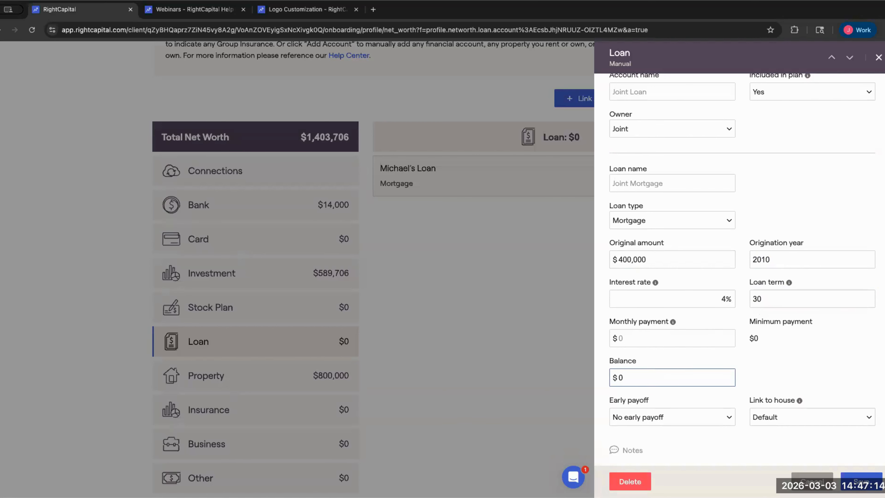
key(BackSpace)
text(200000)
click(772, 417)
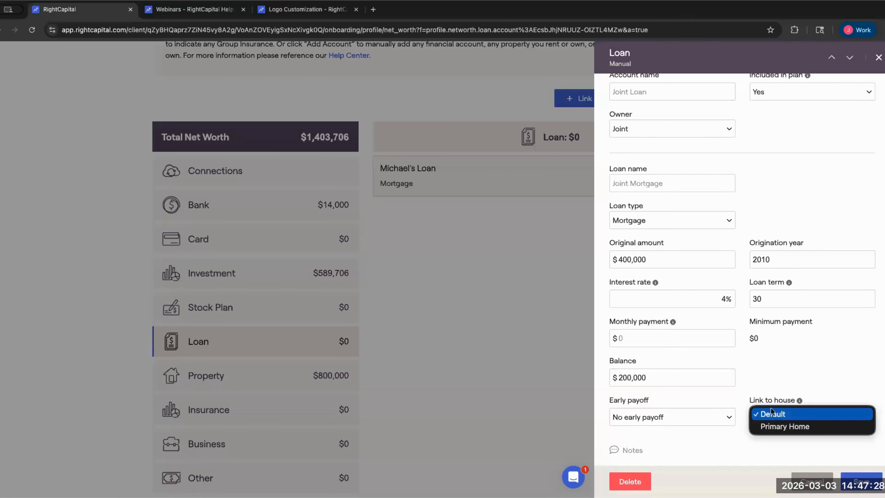
click(791, 425)
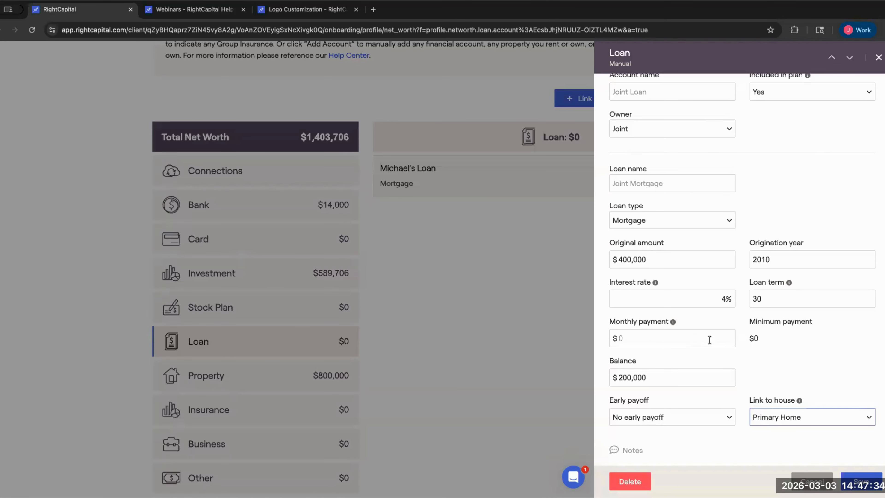
click(744, 340)
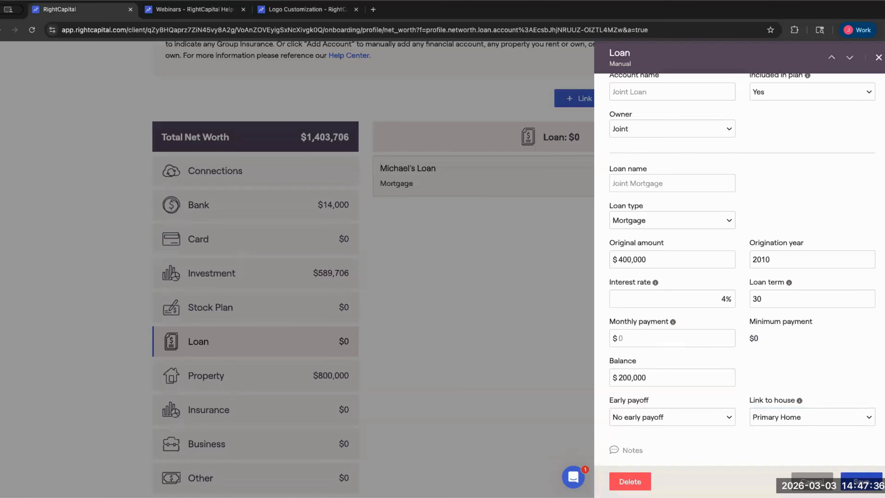
click(861, 481)
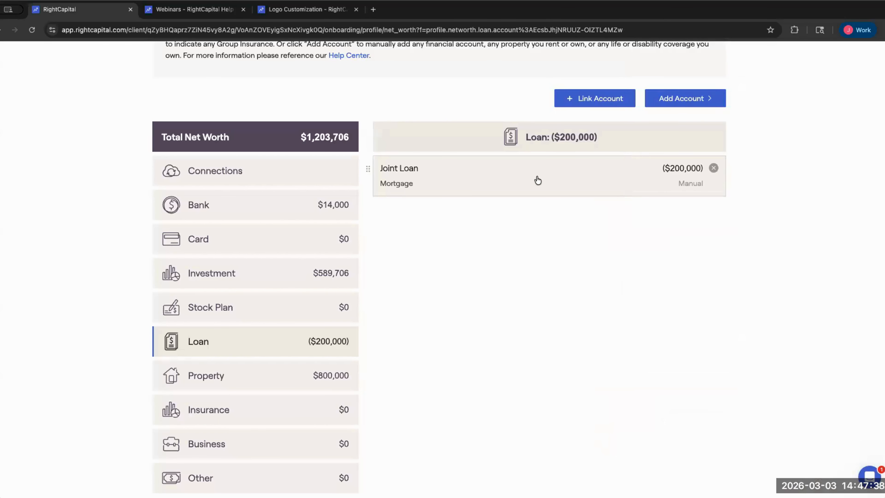
- Set the Joint Loan's monthly payment to $2,000 and save it
click(537, 180)
drag(777, 351, 742, 372)
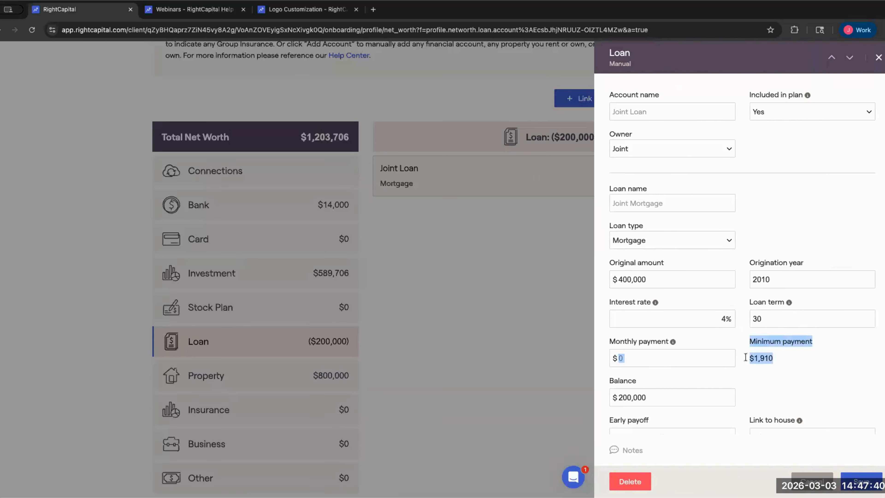
double_click(793, 356)
scroll(792, 357, down, 1)
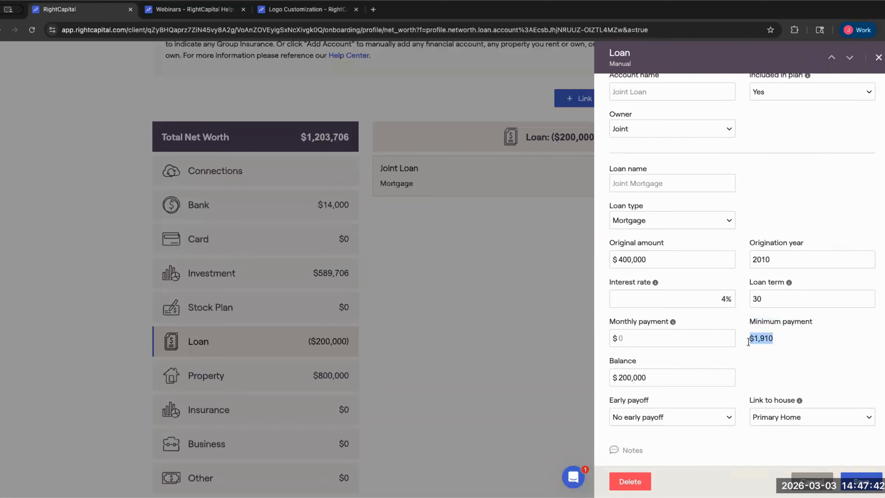
click(712, 335)
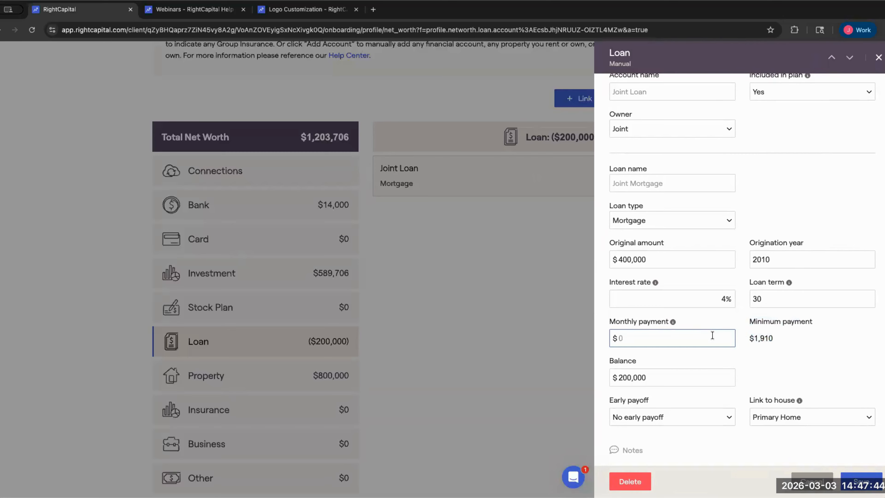
text(2000)
click(861, 481)
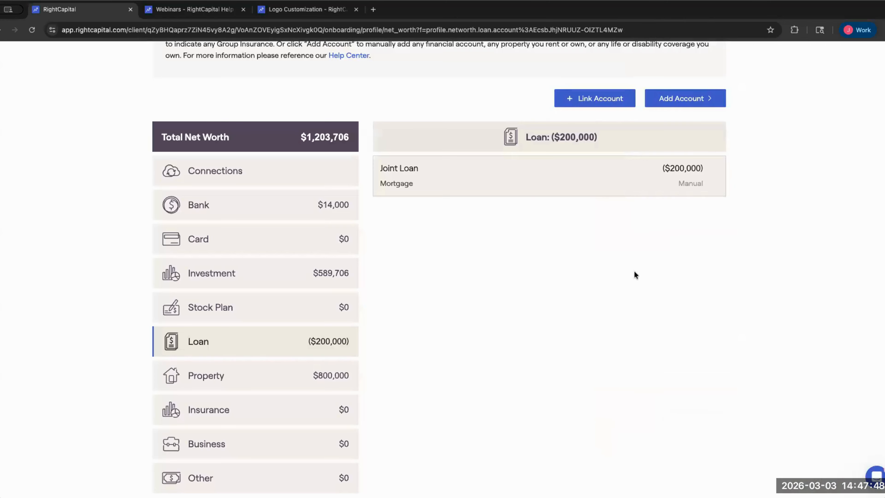
- Recheck the Joint Loan and the $1,203,706 net worth, then show the Other category
click(596, 190)
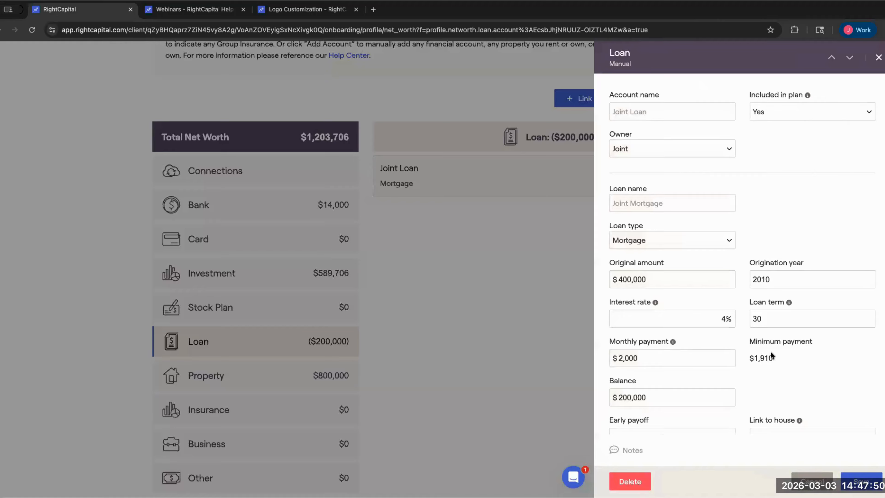
click(385, 384)
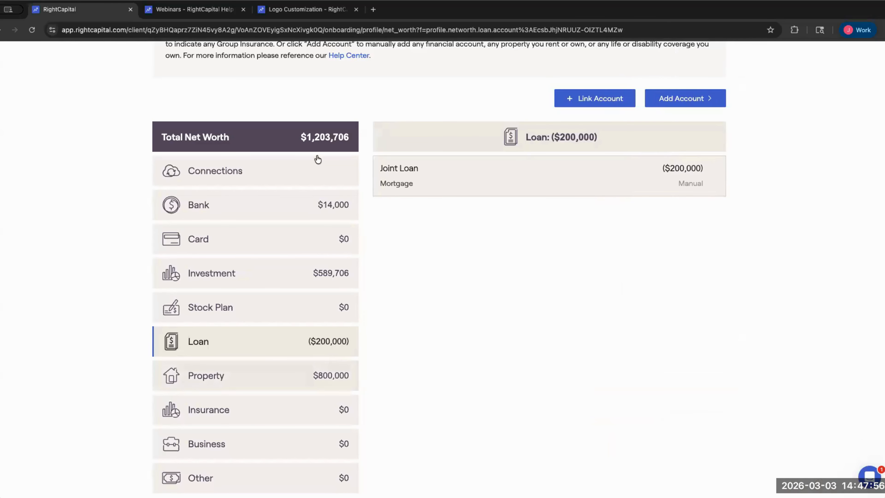
drag(301, 138, 352, 140)
click(436, 359)
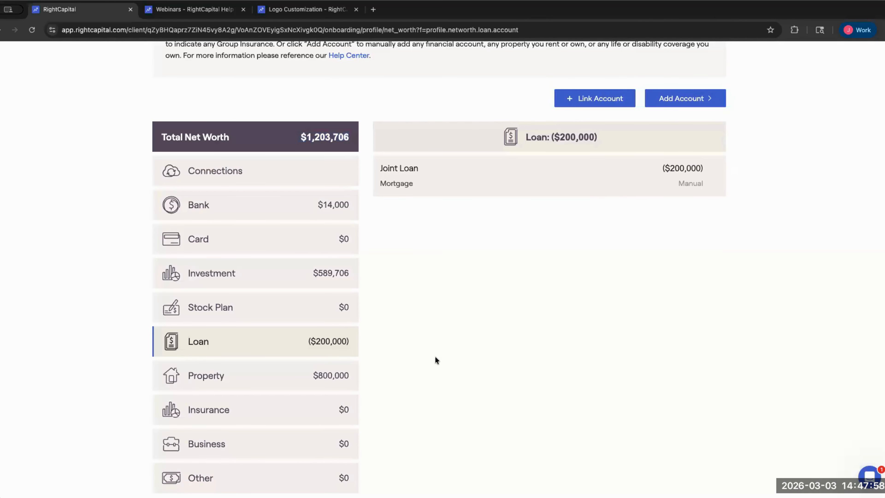
scroll(436, 359, down, 2)
scroll(453, 364, up, 2)
scroll(459, 364, up, 1)
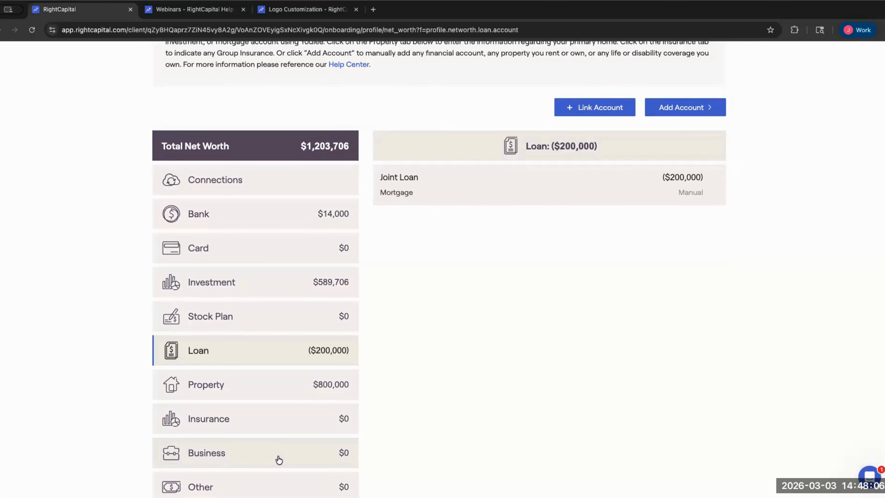
scroll(283, 439, down, 4)
scroll(244, 423, up, 3)
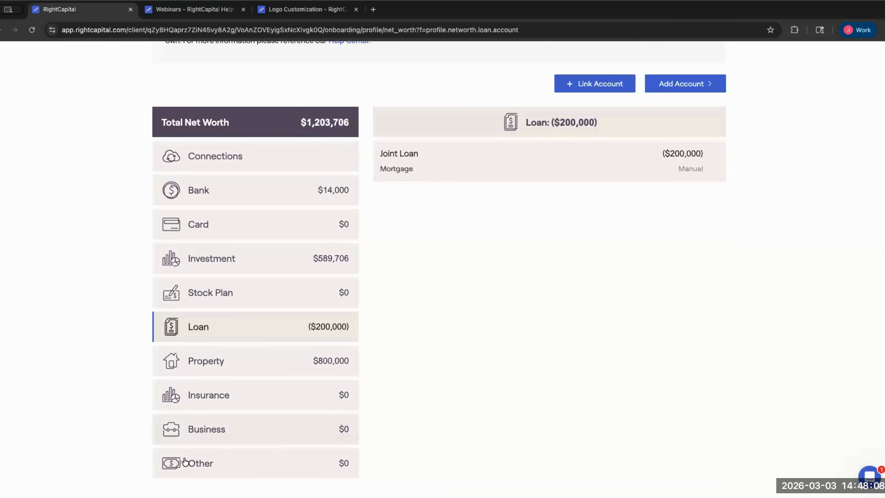
click(191, 463)
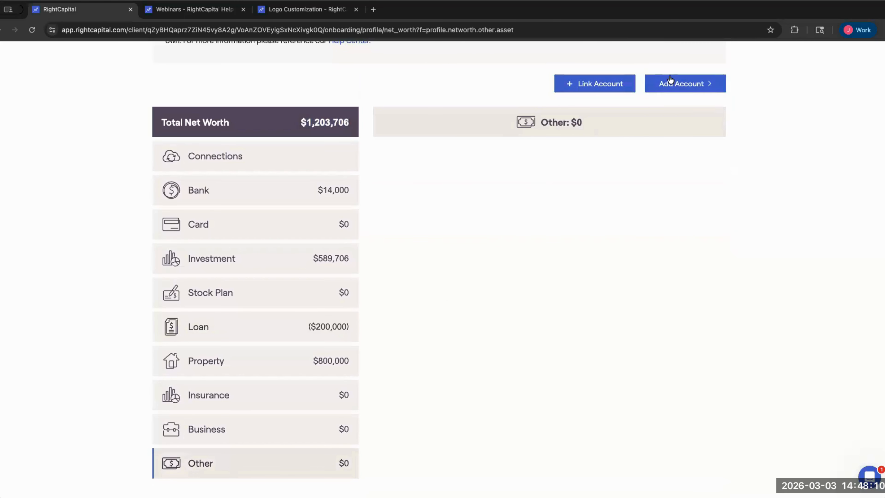
click(679, 83)
- Add an Other asset worth $20,000 with a $20,000 cost basis and -5 annual growth
click(657, 229)
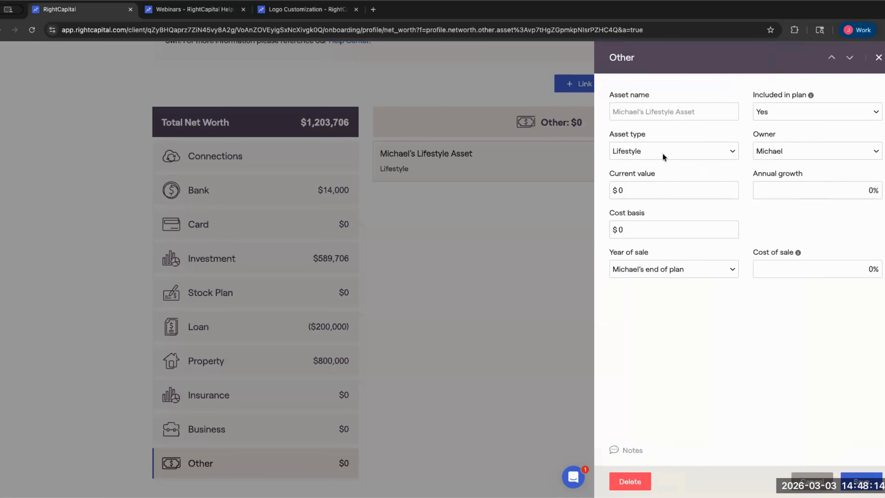
click(616, 190)
text(20000)
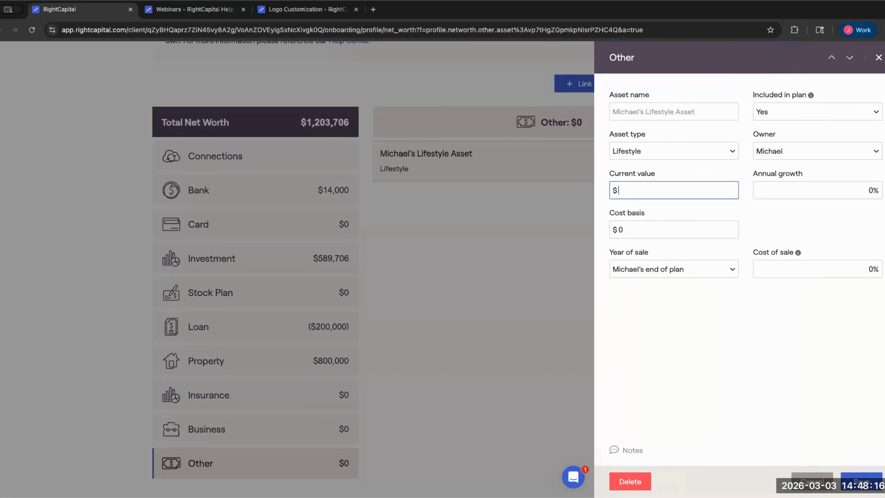
key(Tab)
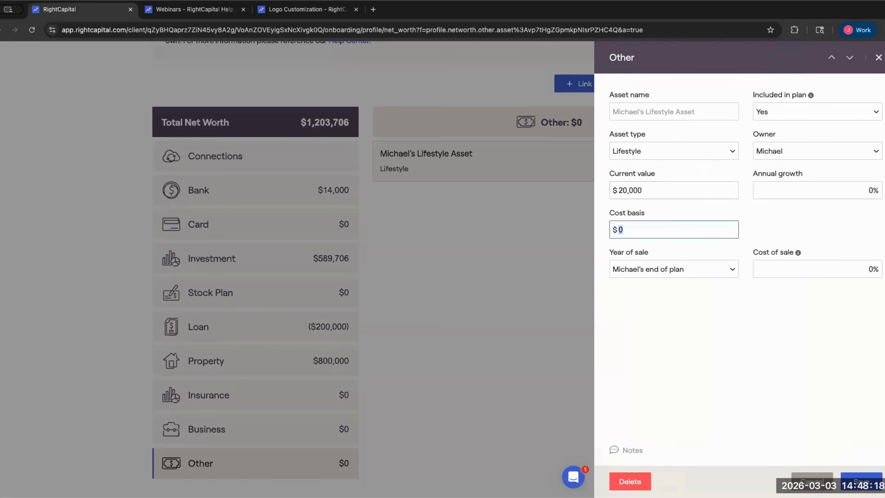
text(20000)
click(879, 185)
key(BackSpace)
text(-)
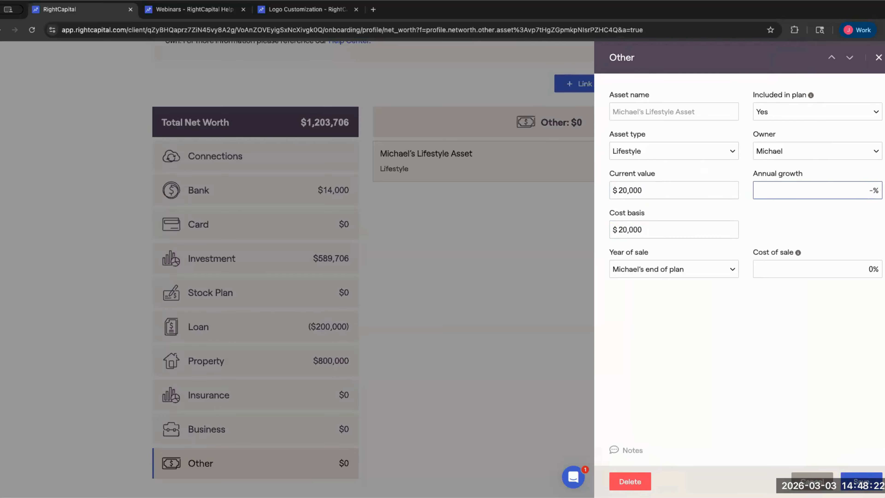
text(5)
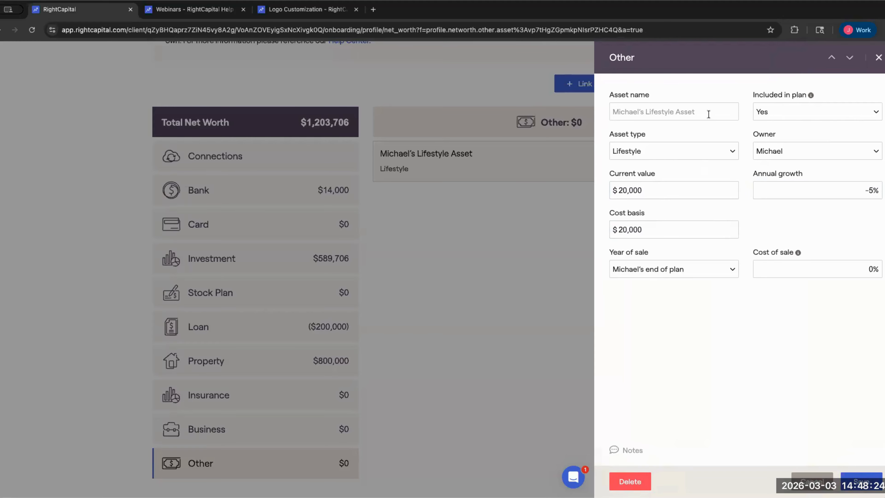
- Name the asset as the client's car, set it to sell after 5 years, and save
click(708, 114)
text(Michael's Car)
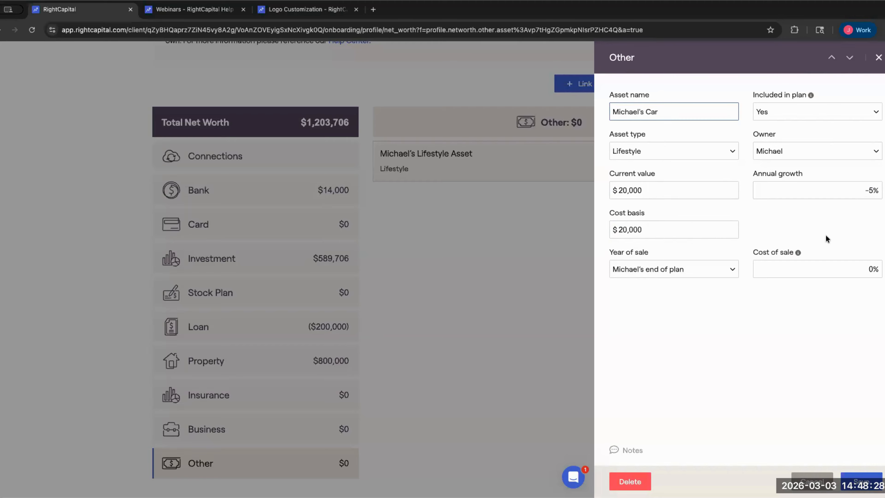
click(826, 255)
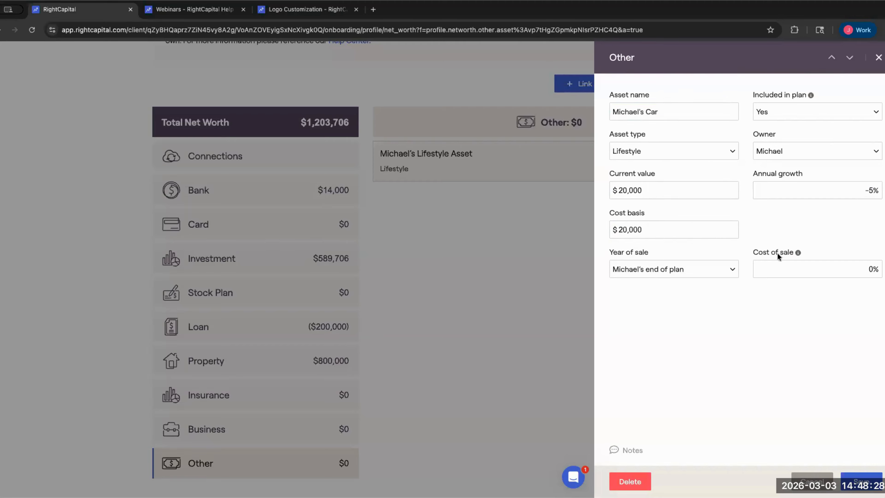
click(690, 271)
click(672, 204)
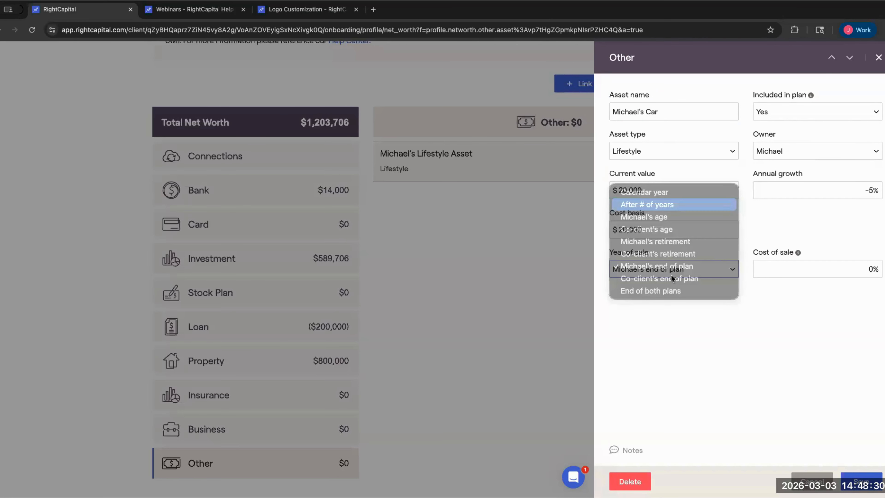
text(5)
key(Return)
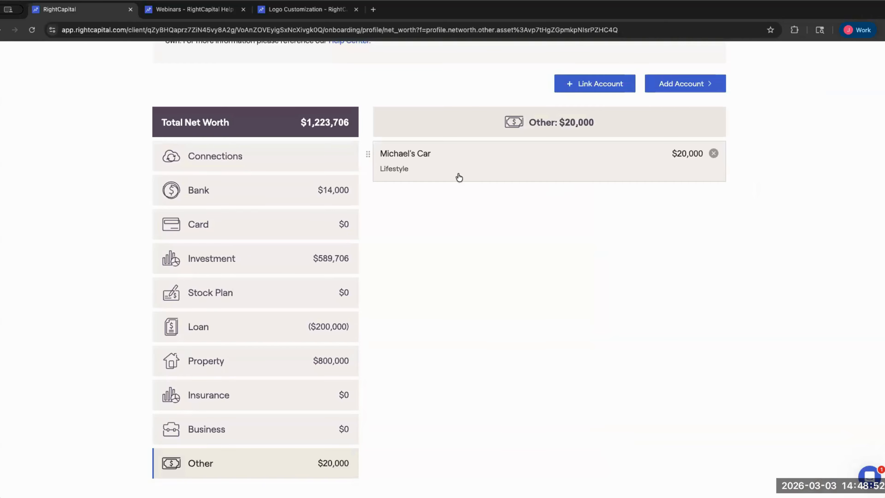
scroll(453, 223, down, 2)
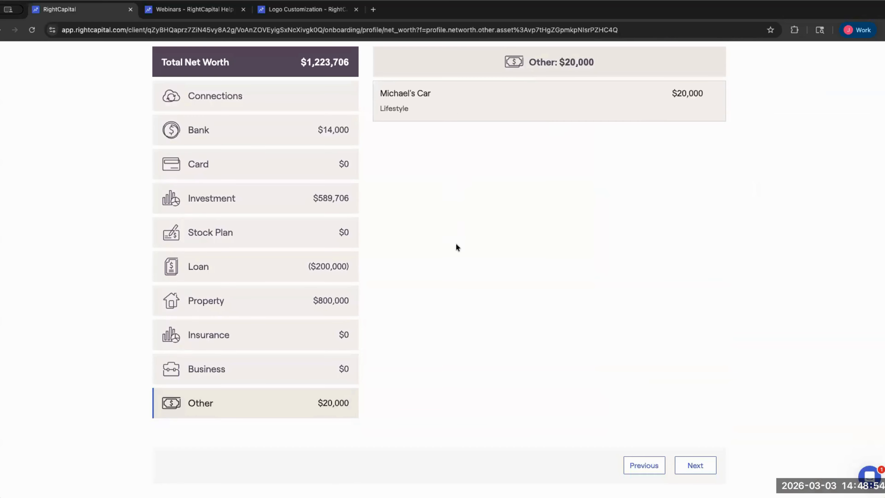
scroll(456, 246, up, 5)
scroll(574, 230, up, 3)
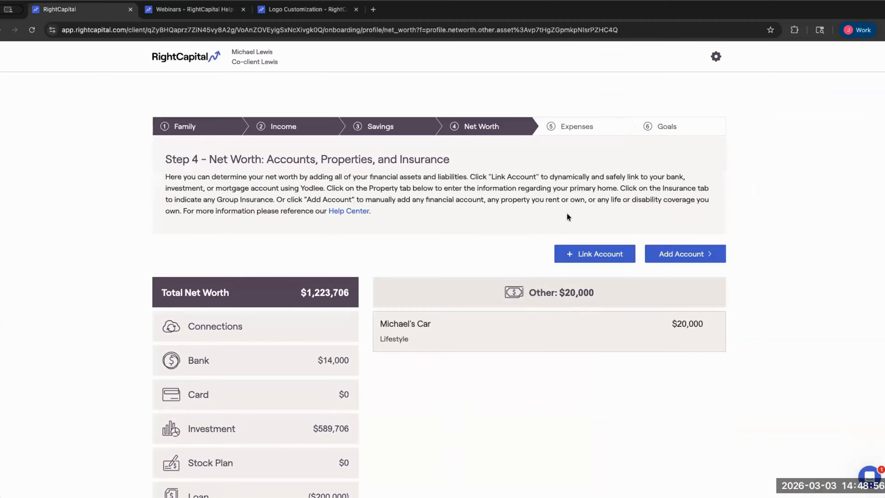
scroll(482, 314, down, 5)
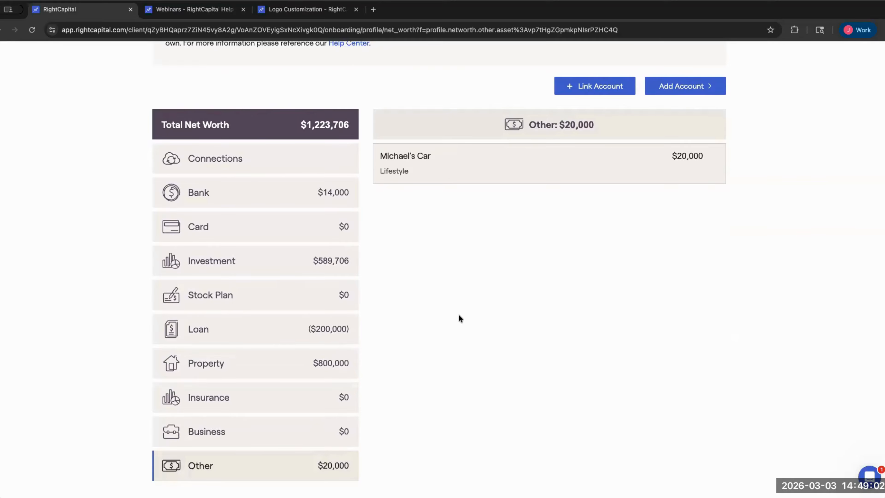
scroll(487, 197, up, 4)
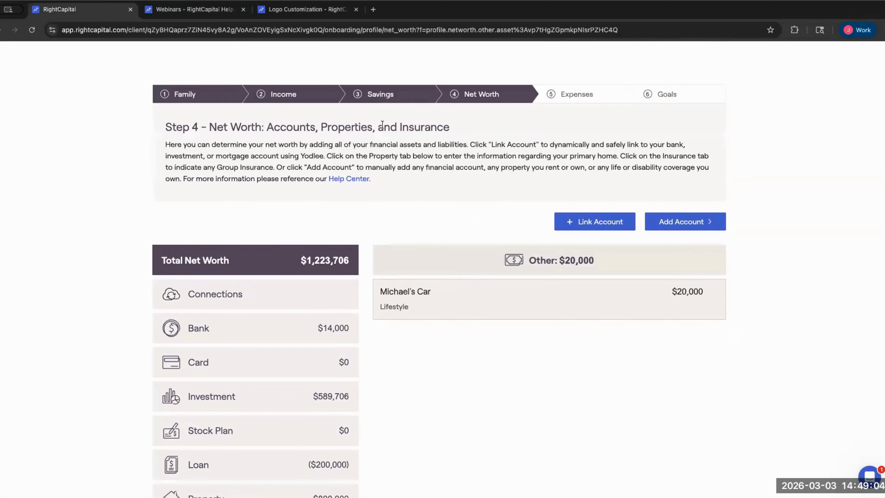
scroll(409, 172, down, 3)
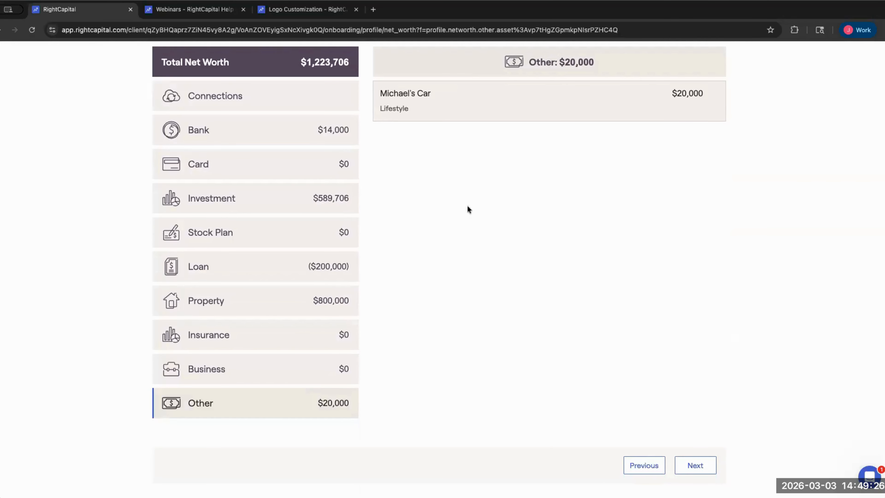
scroll(340, 257, up, 2)
scroll(420, 235, up, 5)
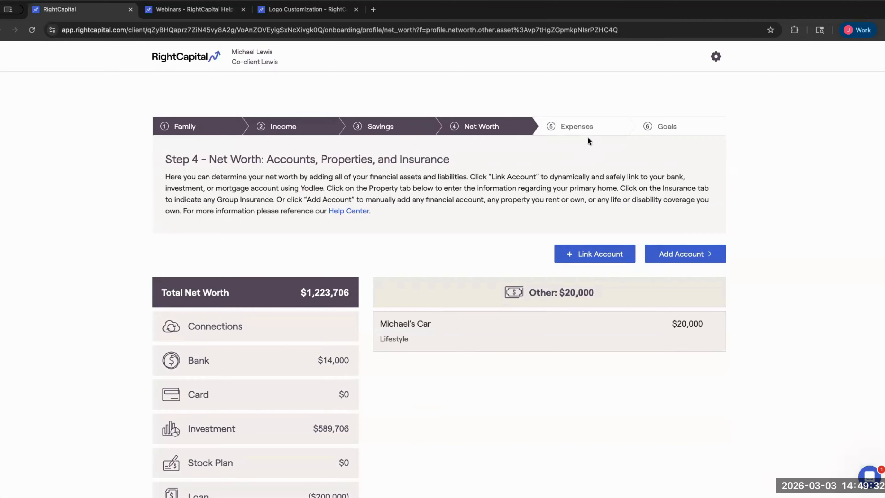
- Go to Step 5, General Expenses, from the progress bar
click(588, 130)
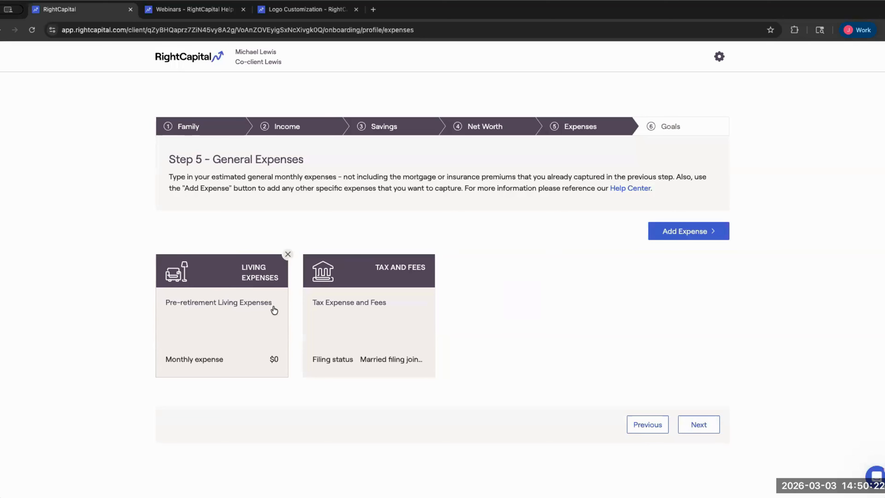
- Open Living Expenses and try monthly amounts of 4,000 and then 6,000
click(235, 317)
click(653, 148)
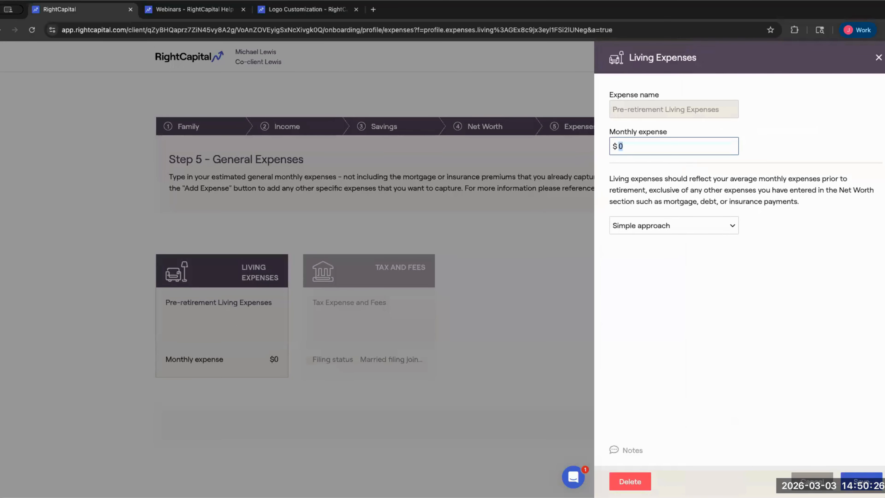
key(BackSpace)
text(4000)
drag(609, 174, 813, 209)
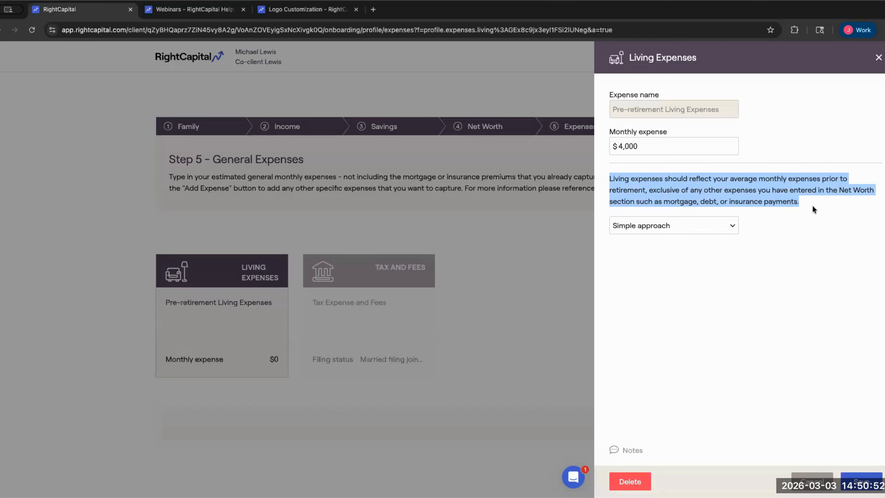
drag(643, 146, 589, 147)
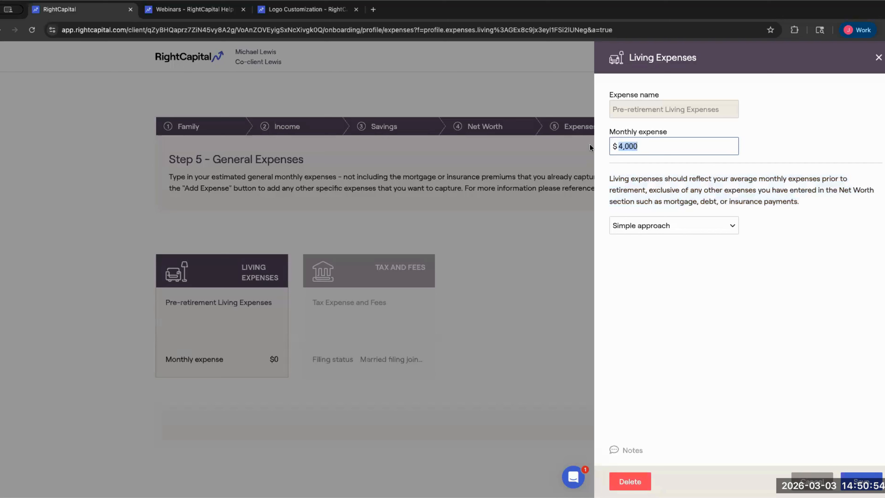
key(BackSpace)
text(6000)
- Settle the monthly living expense back at $4,000 and save it
drag(645, 144, 608, 142)
text(4000)
drag(610, 172, 811, 212)
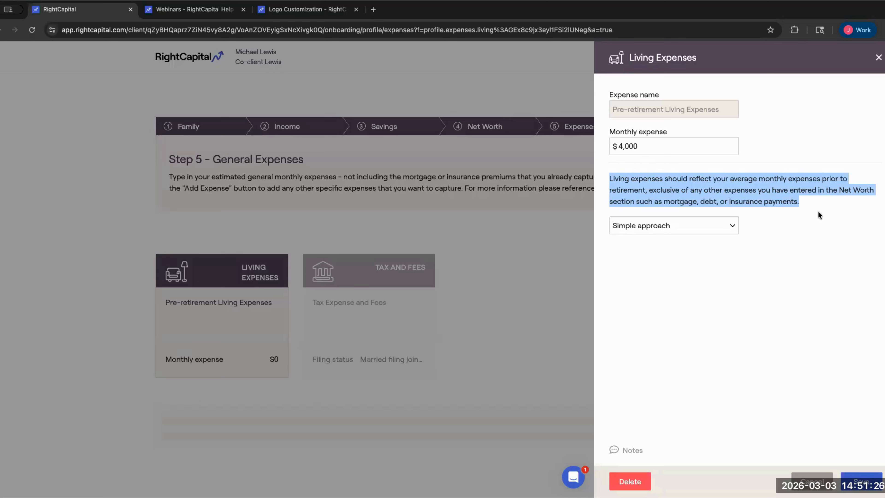
click(831, 204)
drag(619, 146, 638, 146)
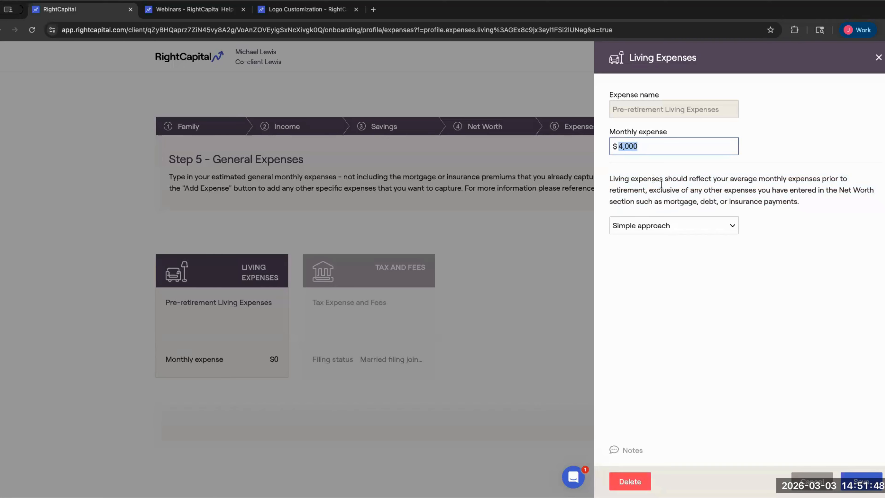
click(660, 197)
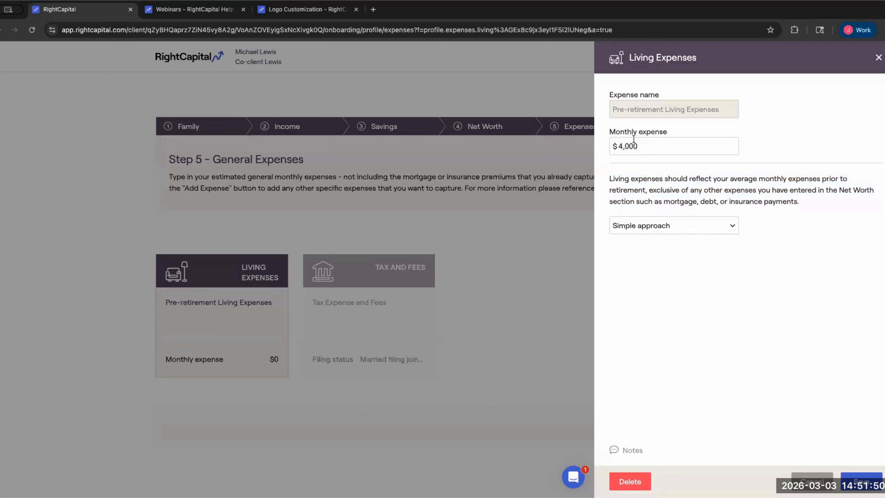
click(633, 139)
click(861, 481)
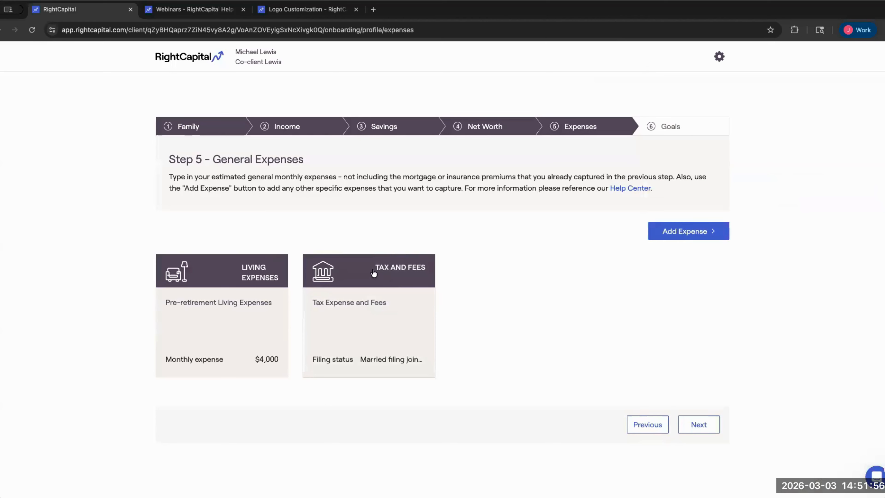
- Keep married filing jointly with 0% local tax and 0% AUM fees, save, and list expense types
click(411, 336)
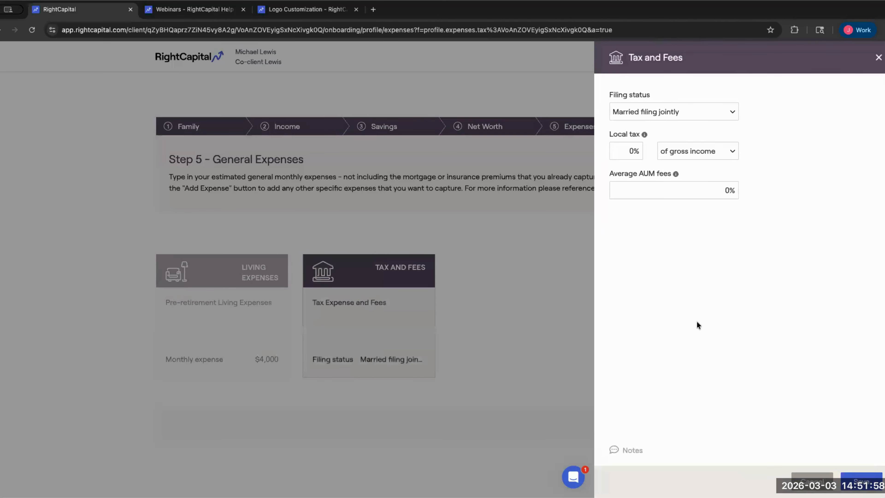
click(641, 112)
click(639, 111)
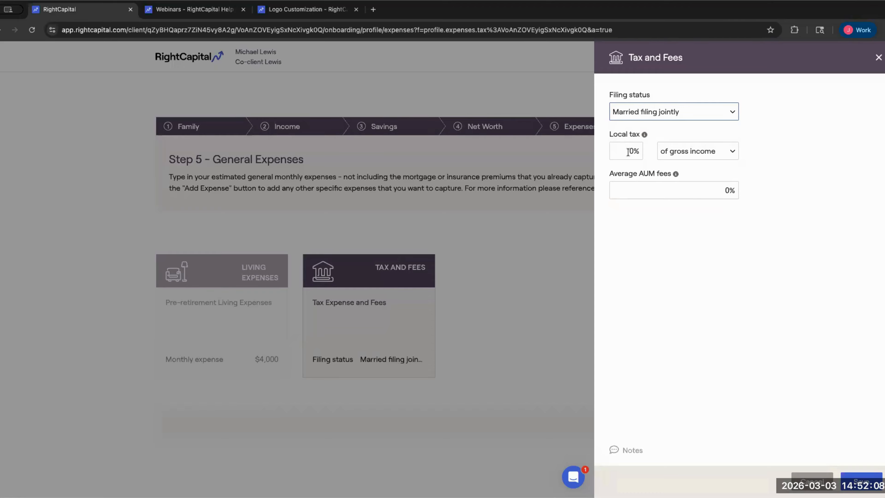
click(639, 153)
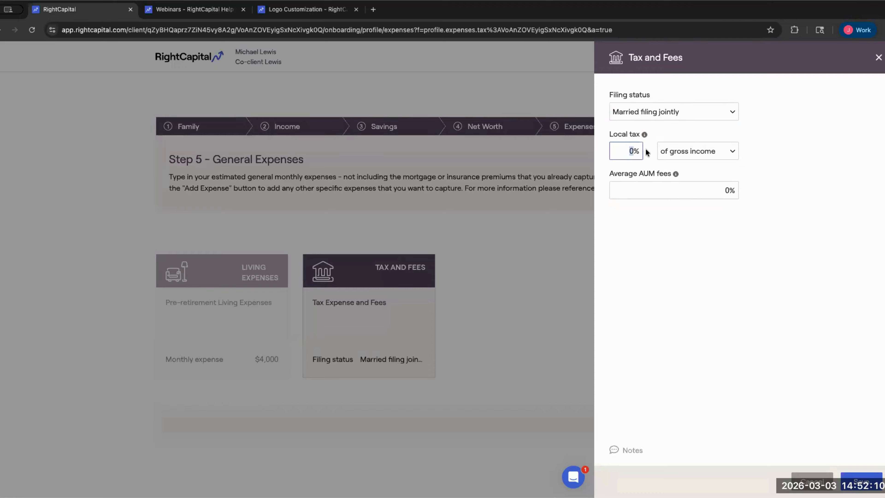
drag(603, 179, 642, 175)
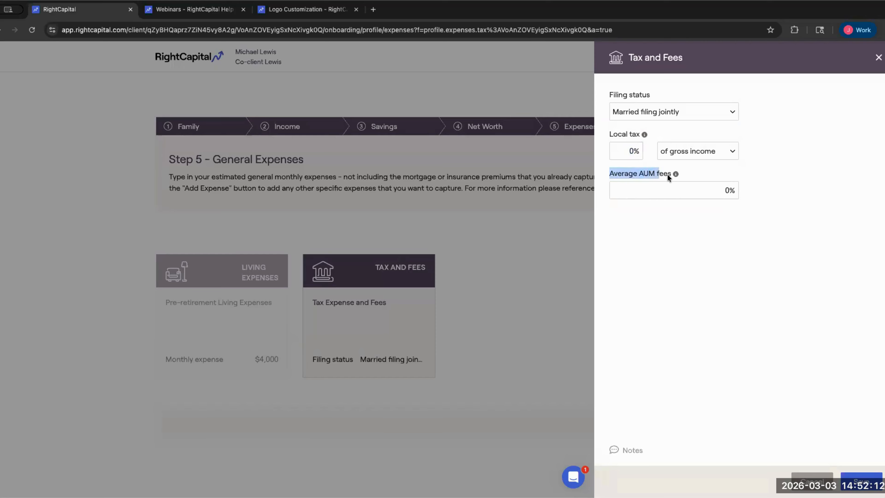
click(692, 174)
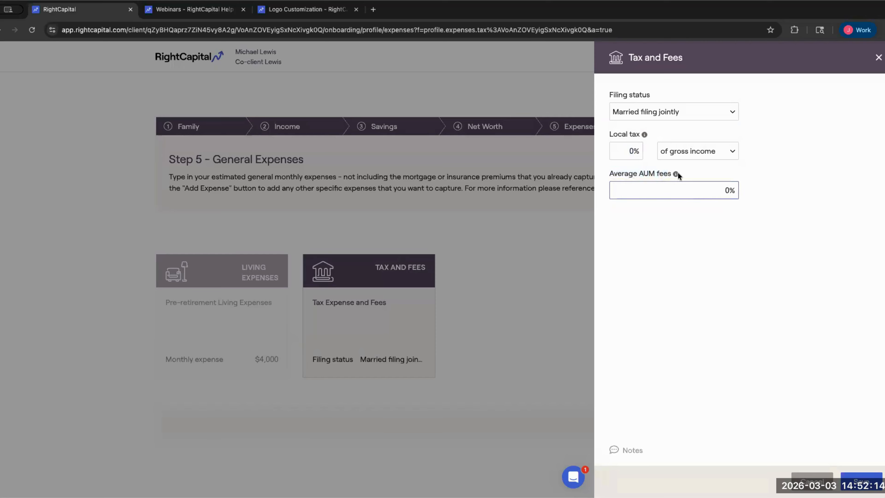
drag(737, 189, 707, 203)
click(859, 482)
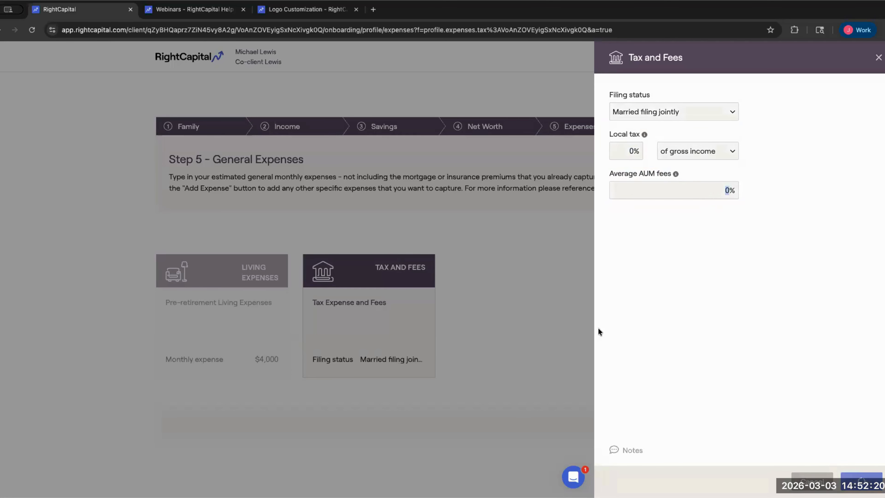
click(693, 233)
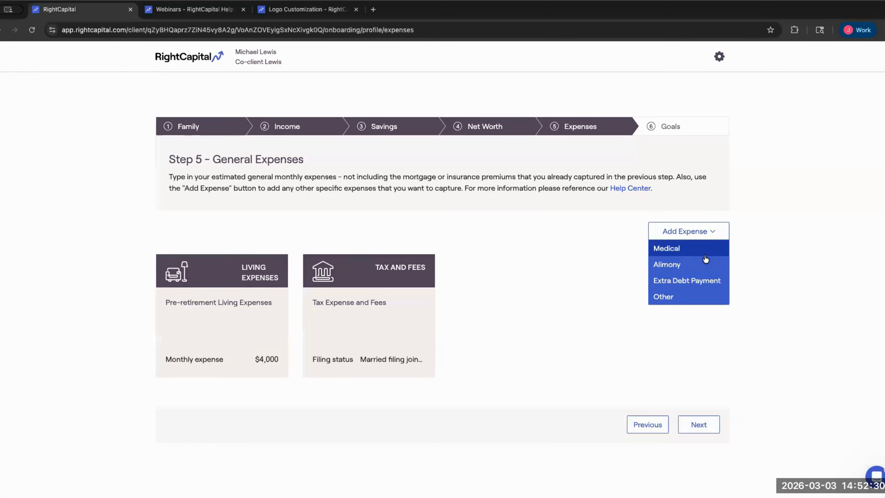
- Save a $1,000 Extra Debt Payment on the Joint Mortgage starting 2027, then go to Goals
click(693, 280)
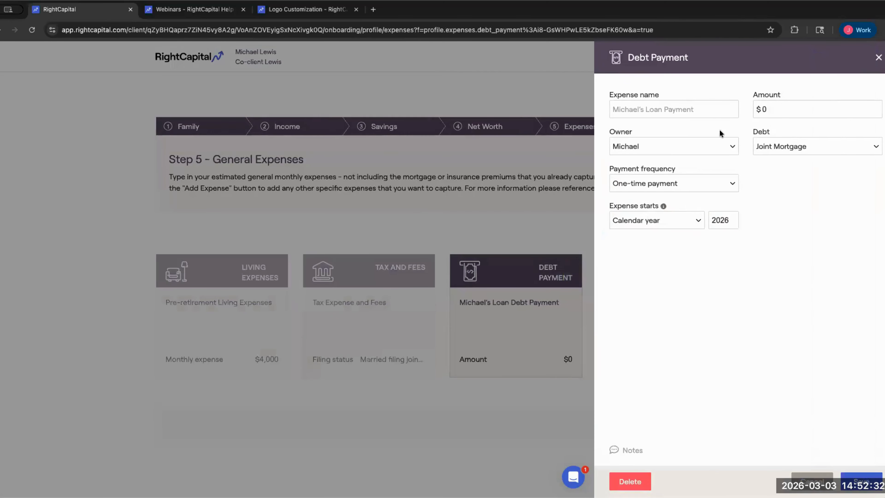
key(Tab)
text(1000)
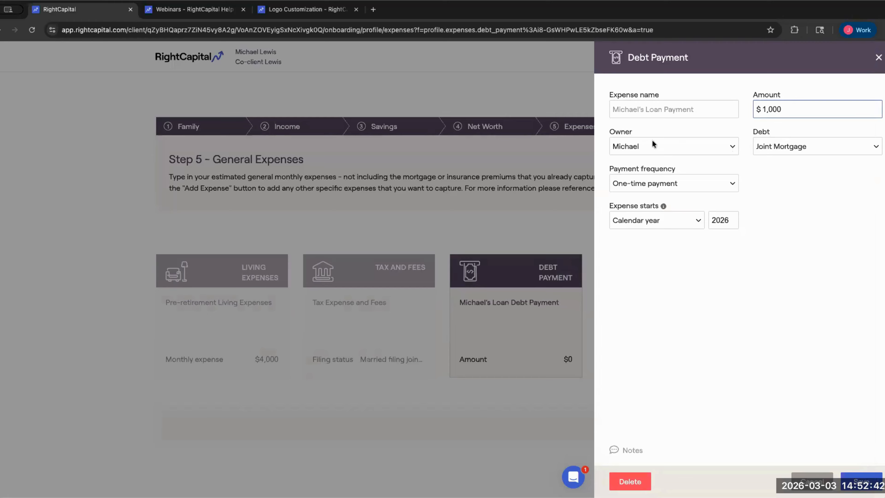
click(772, 144)
click(799, 144)
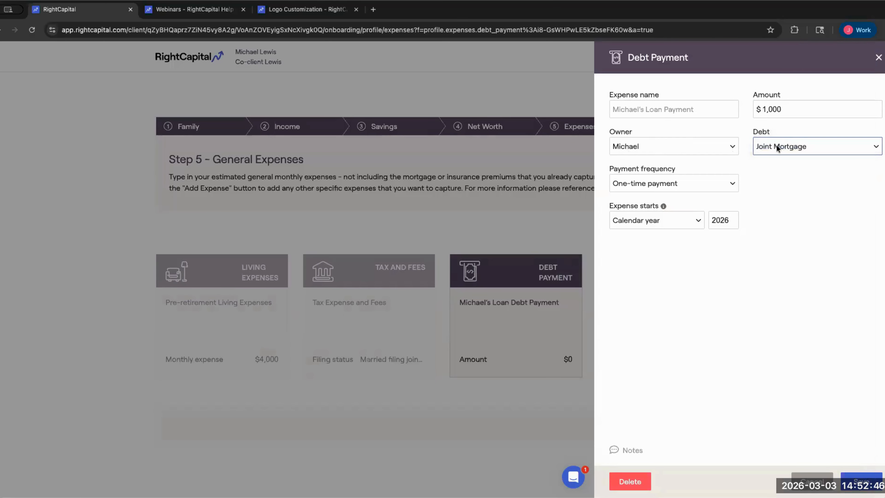
click(731, 225)
key(BackSpace)
text(7)
click(860, 481)
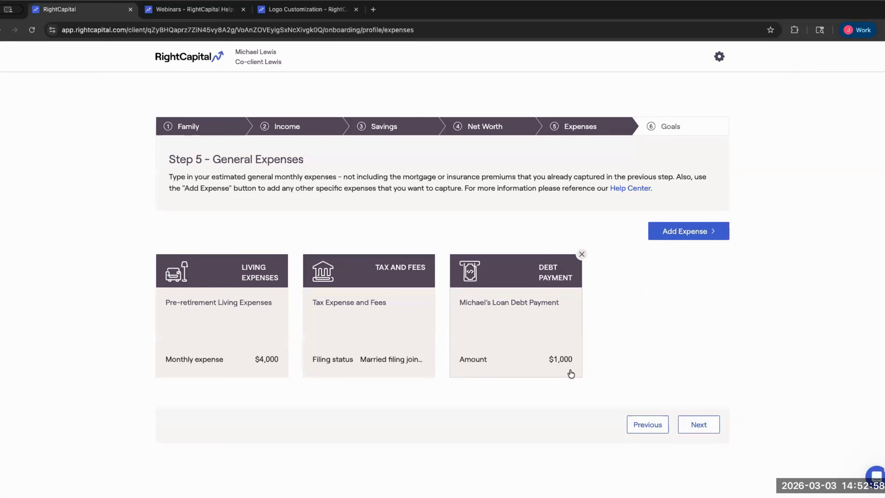
click(682, 128)
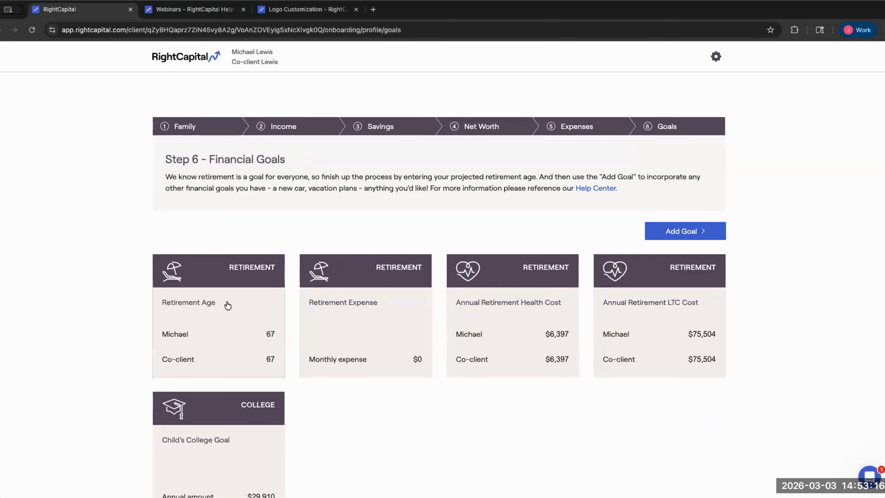
- Check both clients' retirement ages at 67 and close the Retirement Age goal unchanged
click(244, 310)
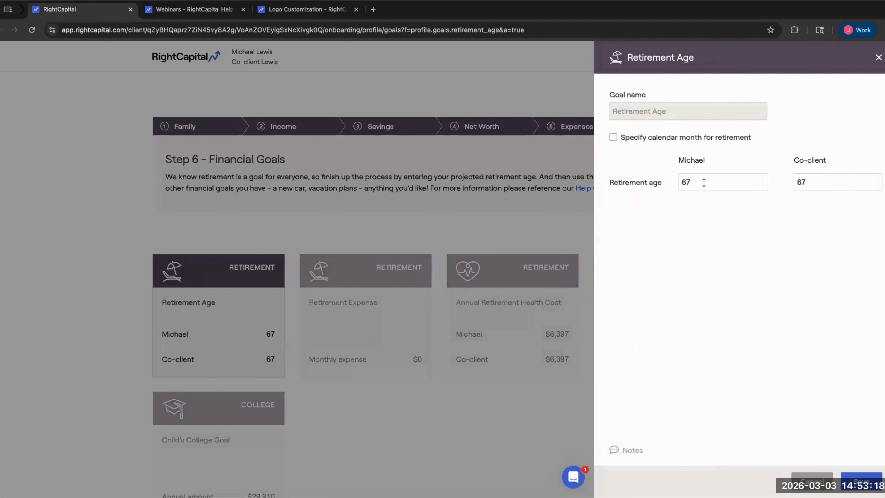
drag(704, 182, 673, 189)
drag(808, 182, 772, 189)
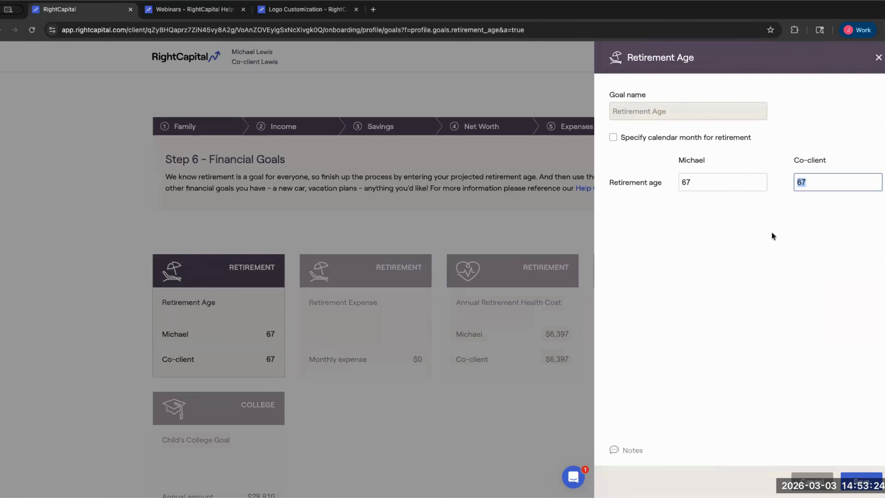
click(745, 180)
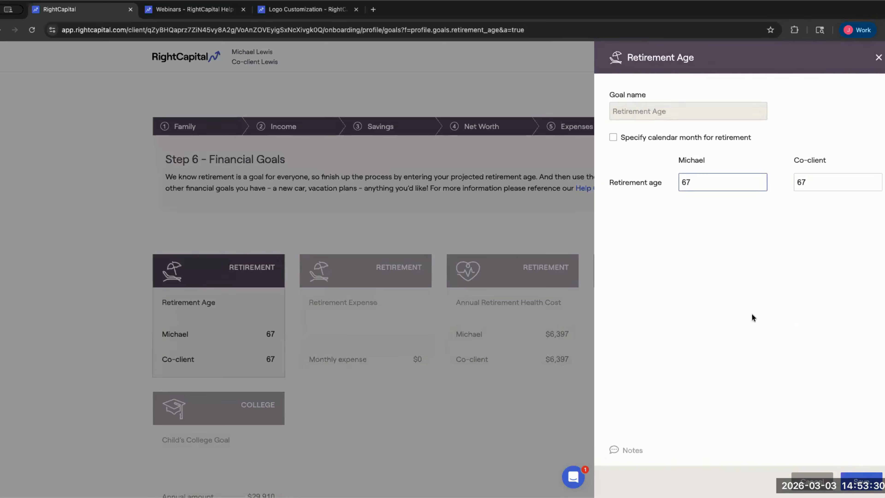
click(861, 480)
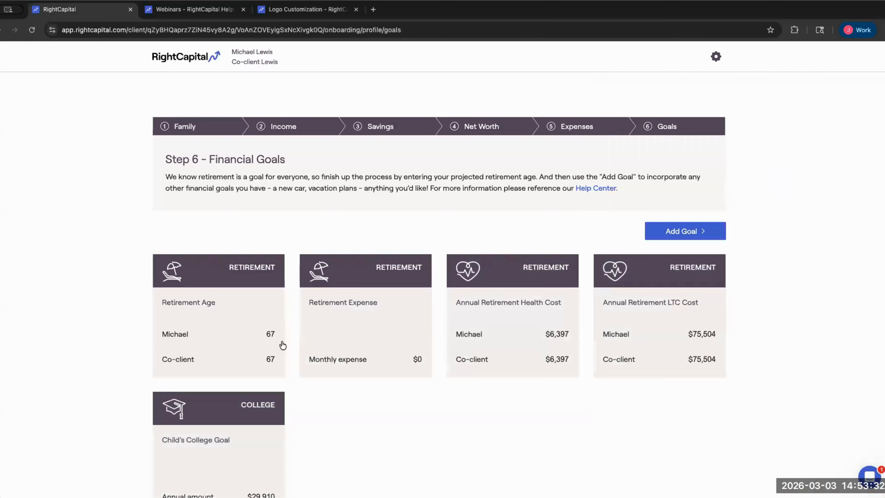
- Glance at the Income and Savings steps, then return to Financial Goals
click(306, 129)
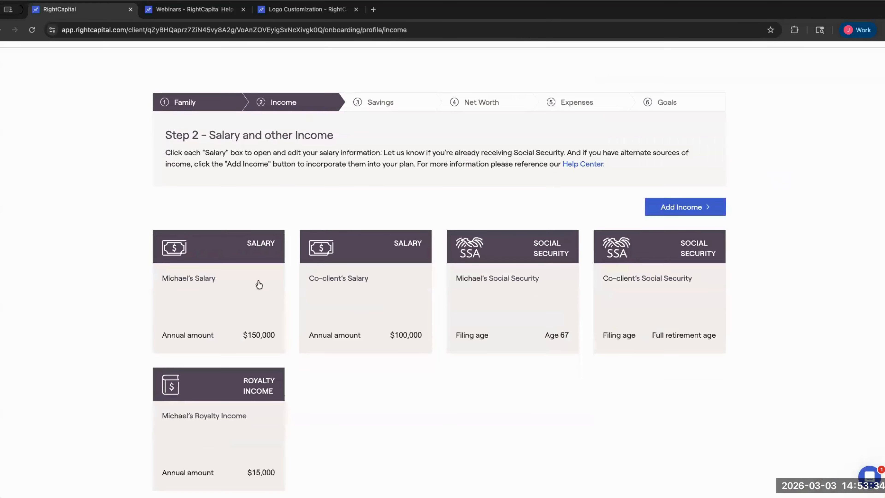
click(383, 102)
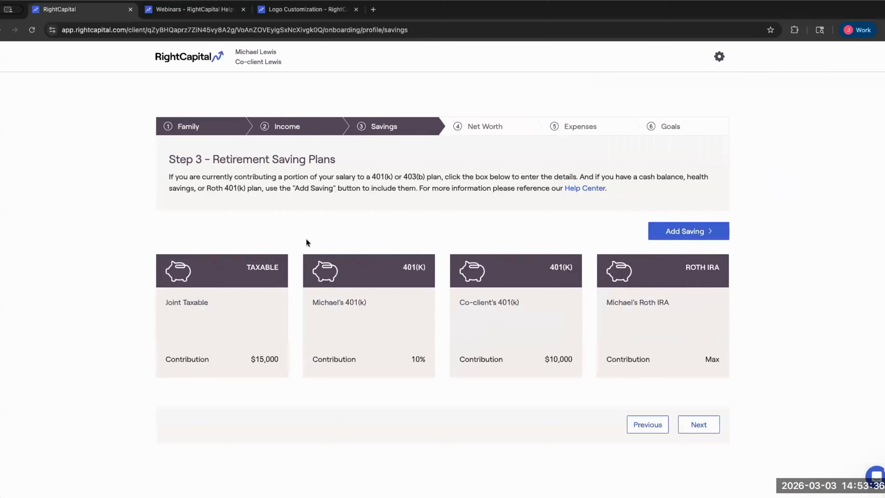
click(671, 130)
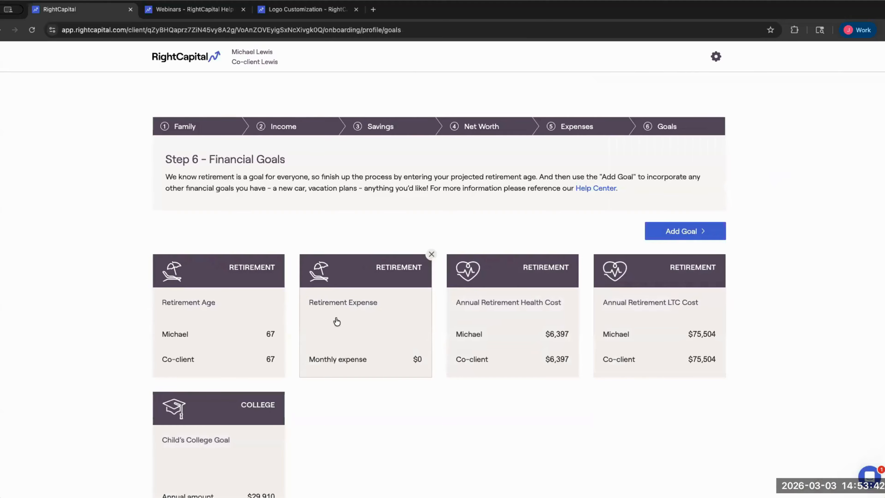
- Save a $4,000 monthly retirement expense, then open the Annual Retirement Health Cost goal
click(359, 317)
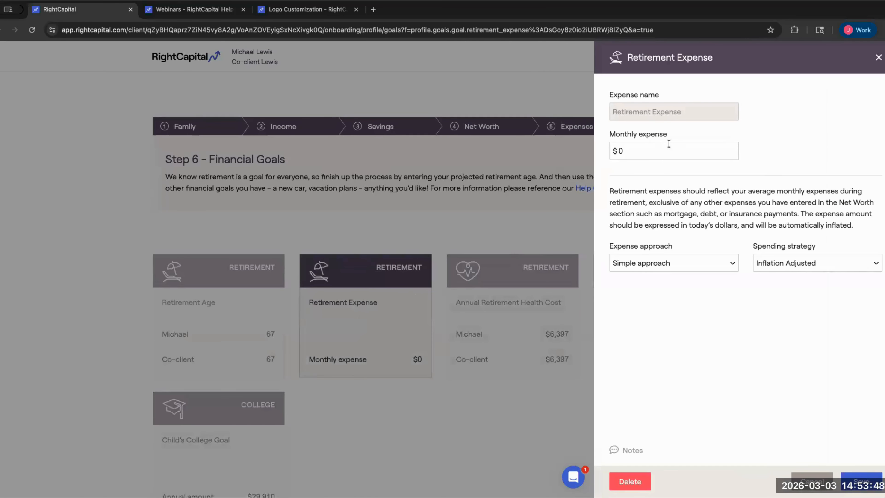
click(669, 150)
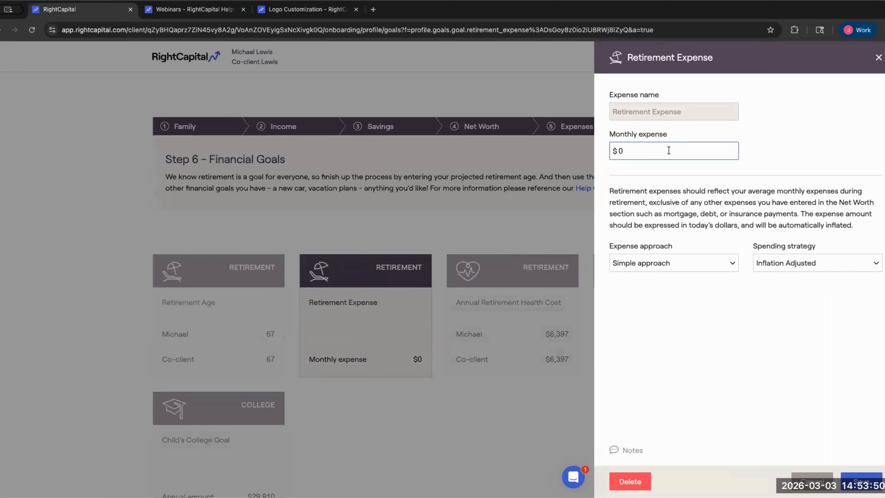
text(400)
key(BackSpace)
text(6,00)
key(BackSpace)
key(BackSpace)
key(BackSpace)
text(4,00)
click(858, 478)
mouse_move(539, 302)
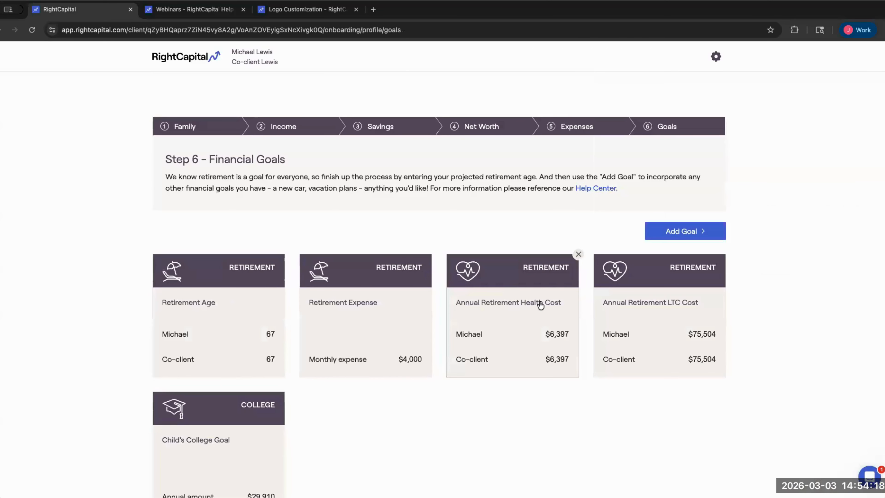
click(516, 319)
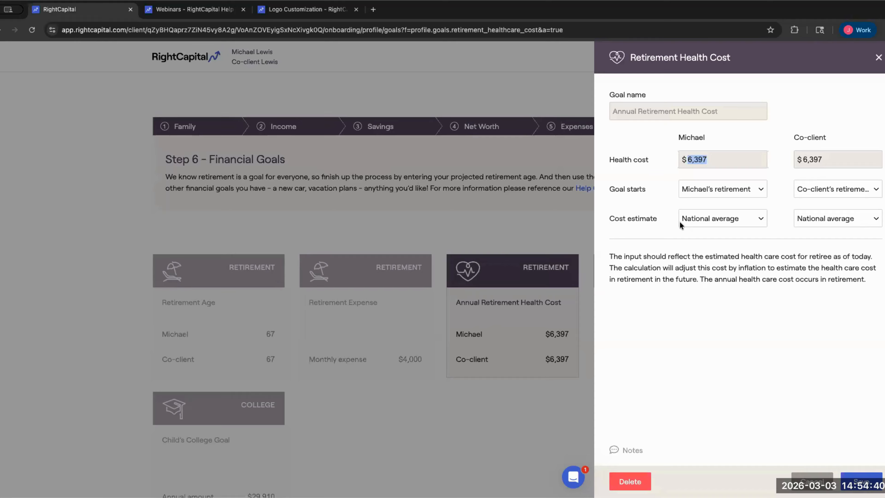
- Try the Detailed estimate for the client's health cost, reviewing Medicare part D and Pre Medicare amounts
click(710, 220)
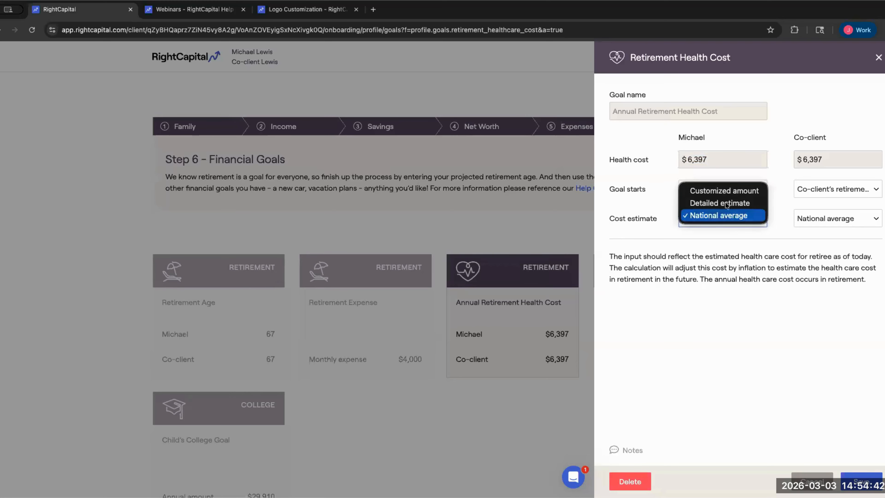
click(735, 213)
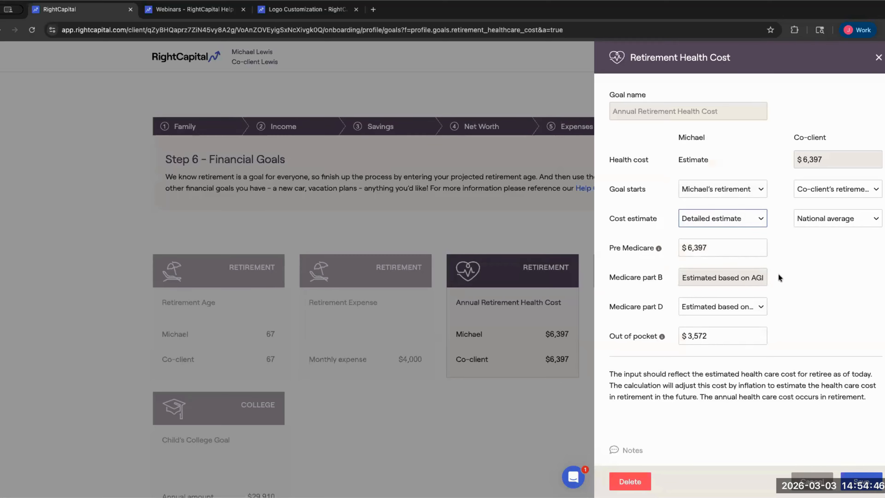
click(752, 308)
click(766, 315)
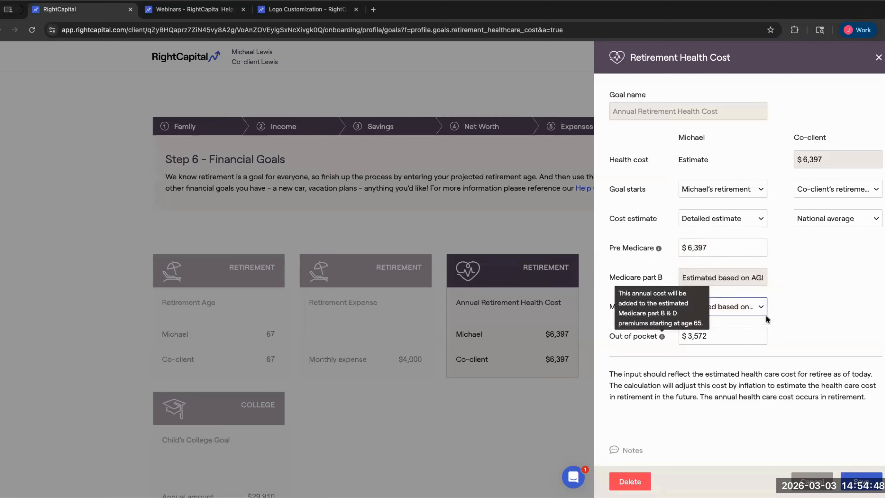
triple_click(644, 276)
click(635, 305)
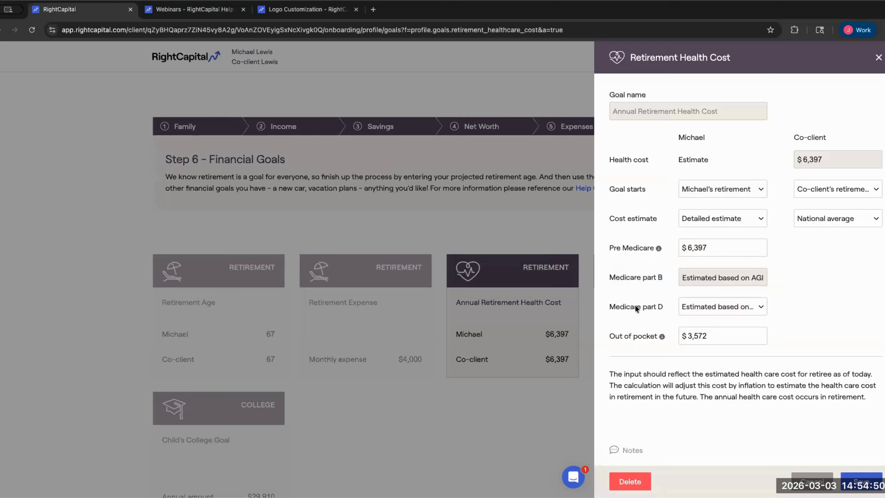
triple_click(635, 305)
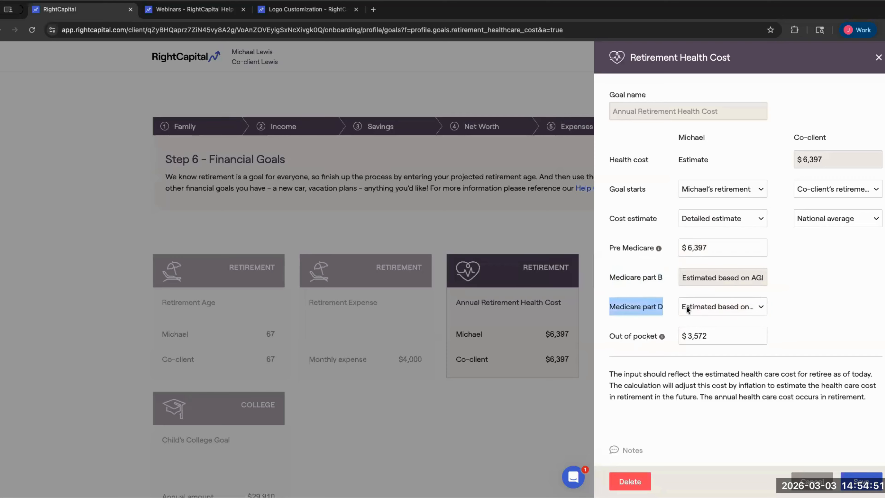
click(658, 296)
drag(707, 247, 683, 247)
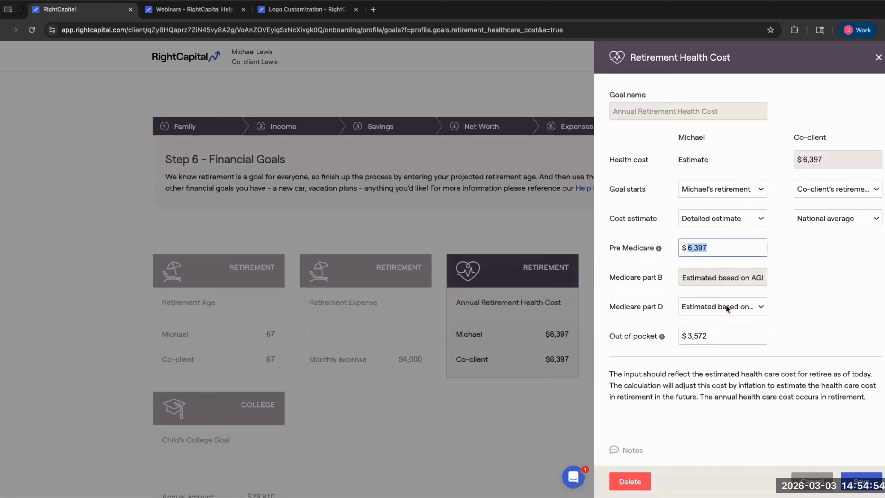
click(691, 334)
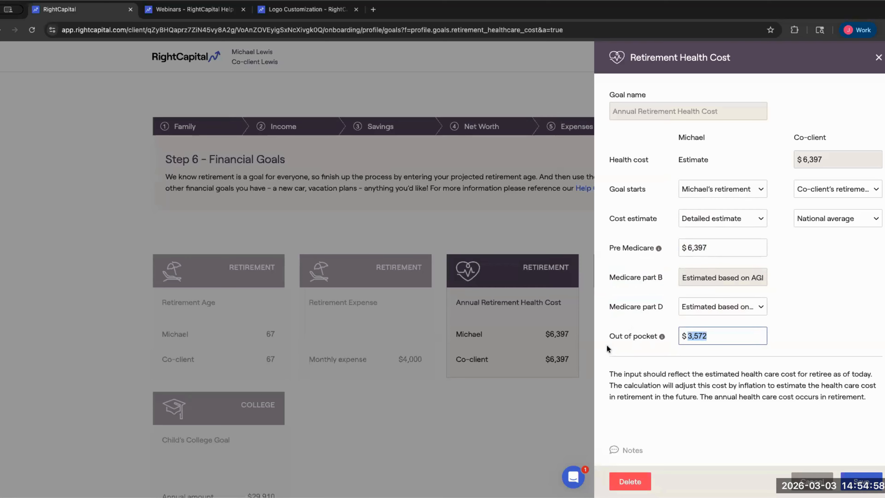
- Try a Customized amount of 5000 for the client's health cost, leaving the start unchanged
click(731, 218)
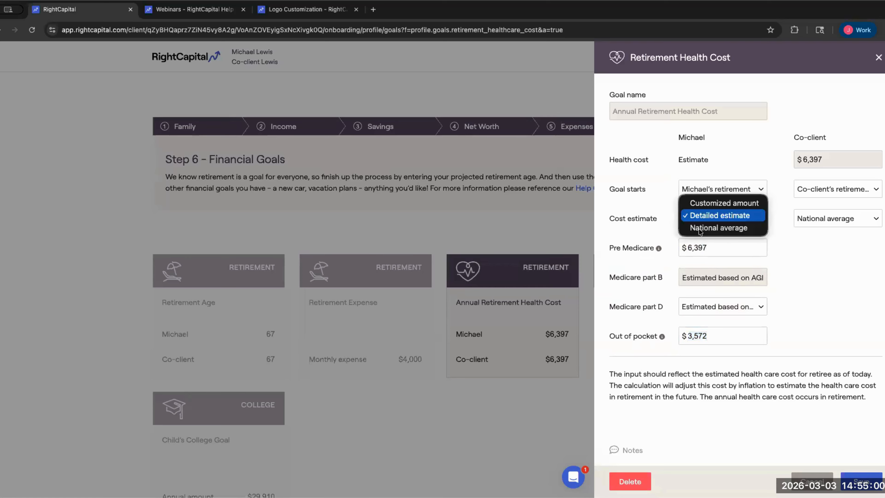
click(758, 203)
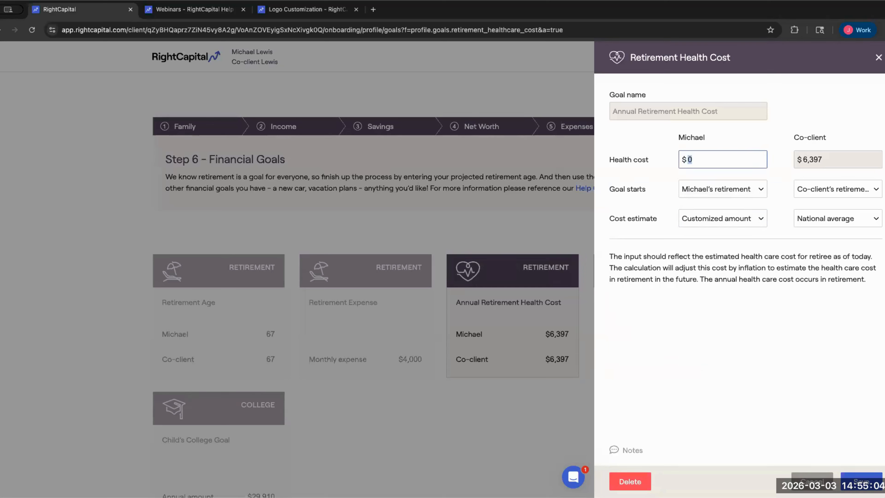
key(BackSpace)
text(5000)
click(714, 188)
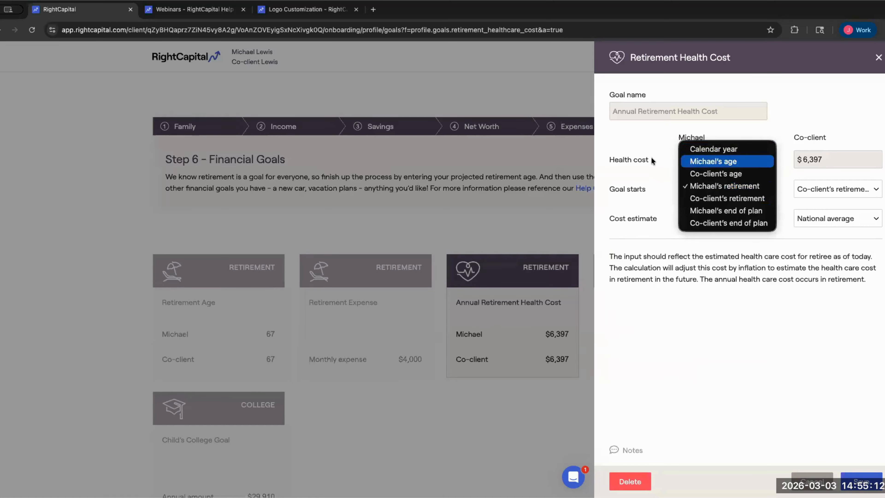
click(667, 184)
- Revert the cost estimate to National average for both clients and save the goal
click(718, 218)
click(717, 239)
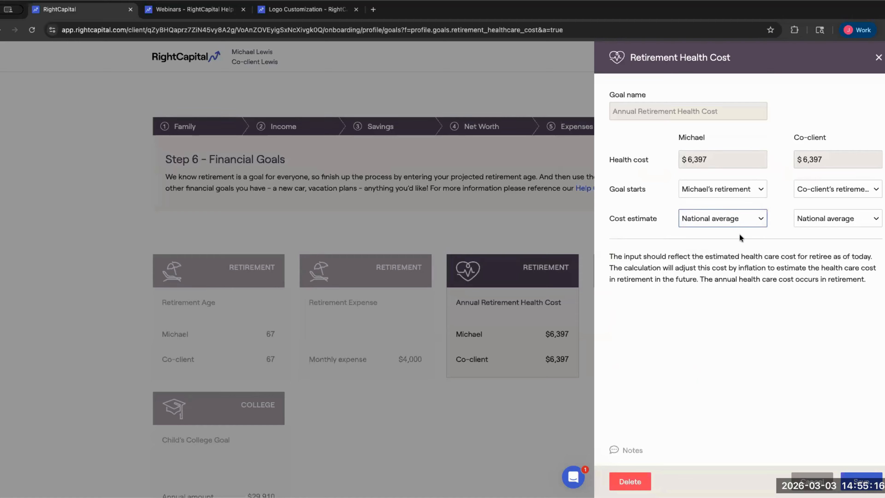
click(833, 223)
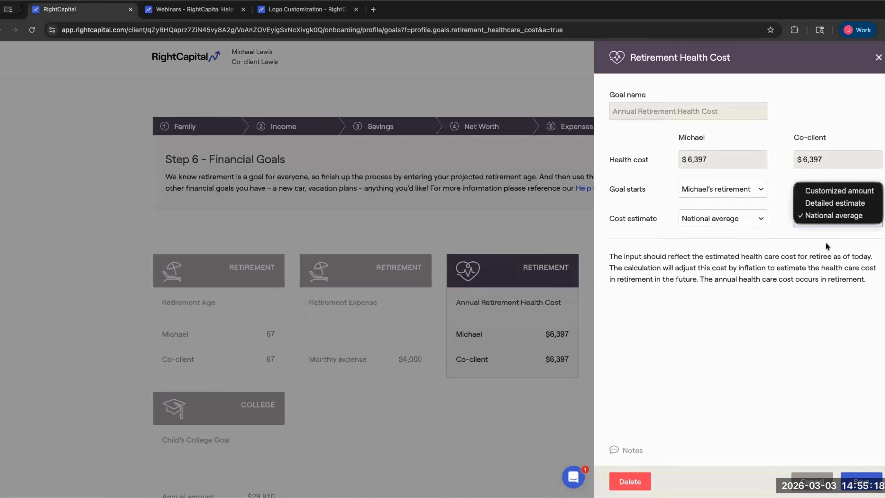
double_click(778, 133)
click(851, 474)
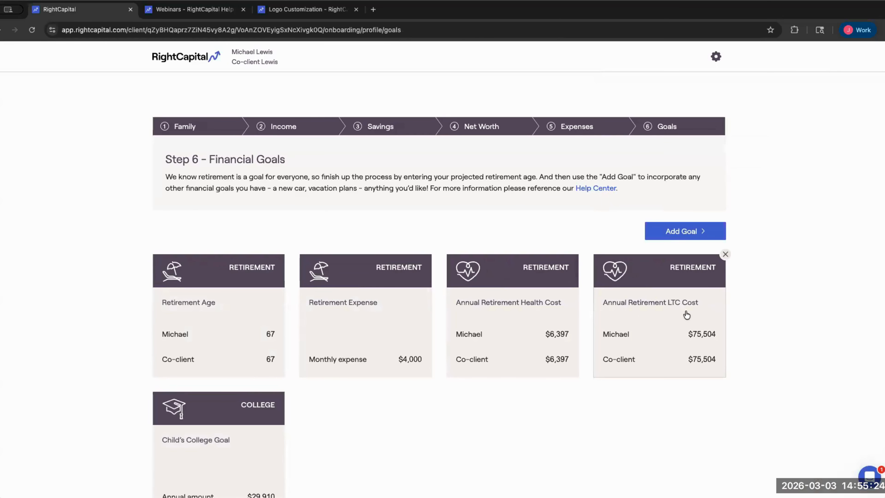
- Keep LTC for the last 2 years with in-home care, stop living expenses during LTC, and save
click(665, 315)
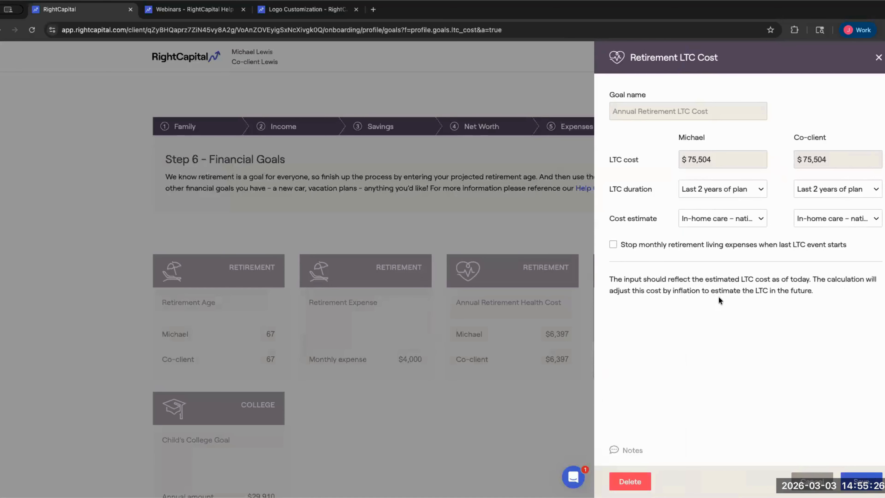
click(724, 196)
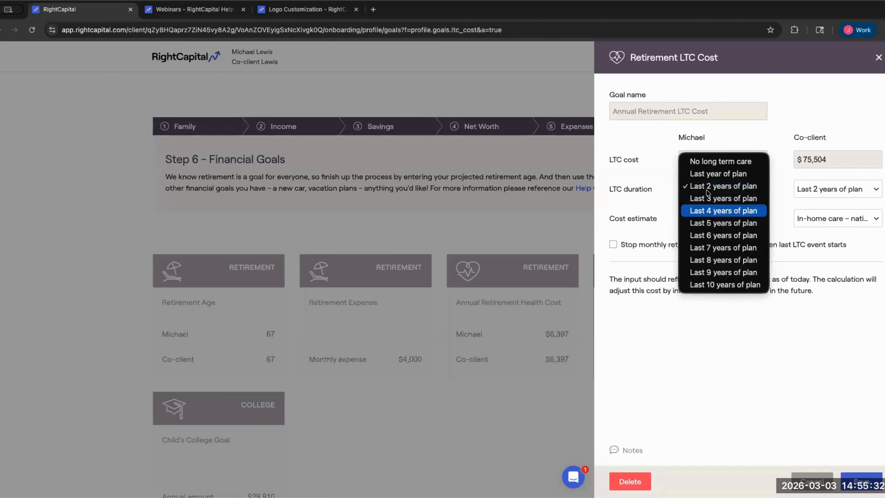
click(653, 156)
click(717, 218)
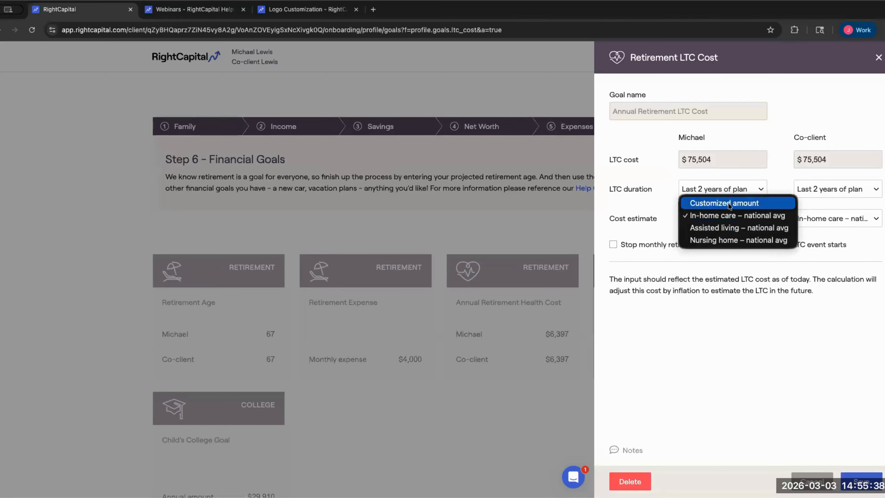
click(644, 199)
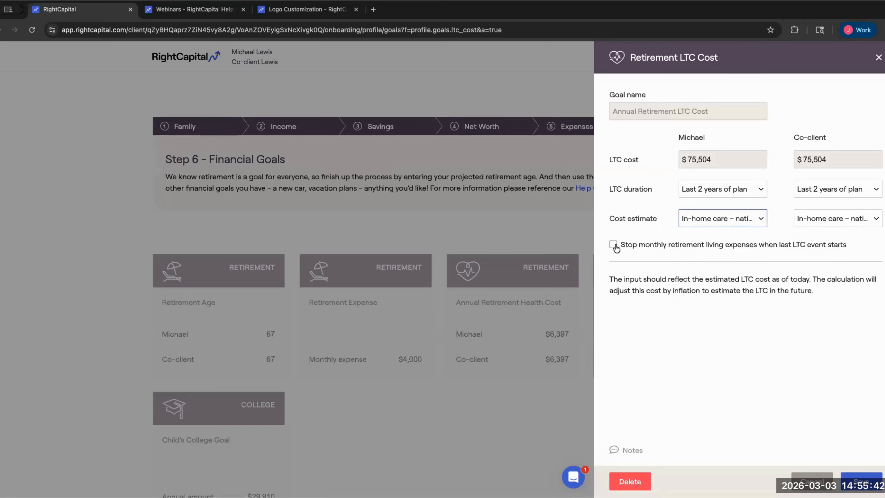
click(614, 246)
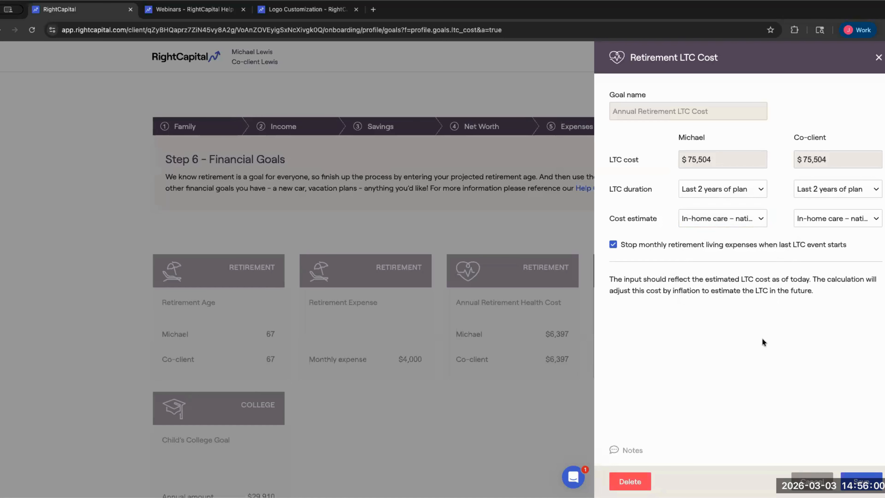
click(852, 478)
scroll(592, 244, down, 3)
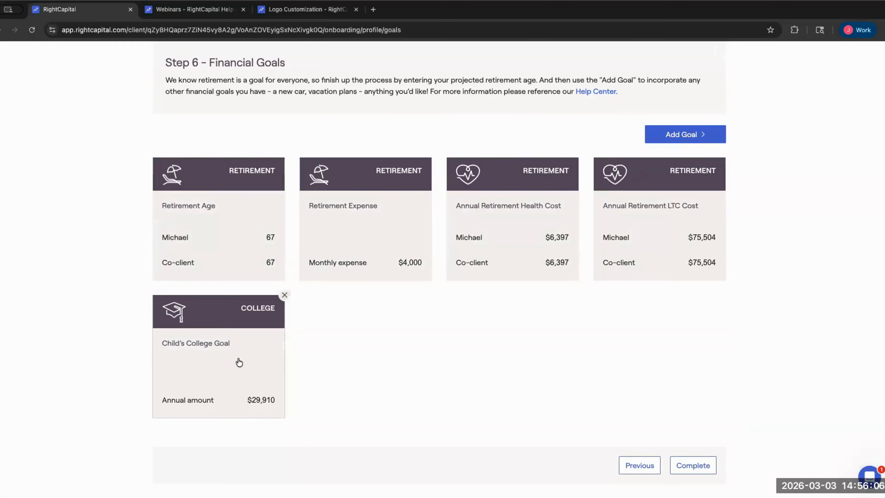
- Enter a $10,000 Scholarship/Grant in the Child's College Goal and save it
click(255, 342)
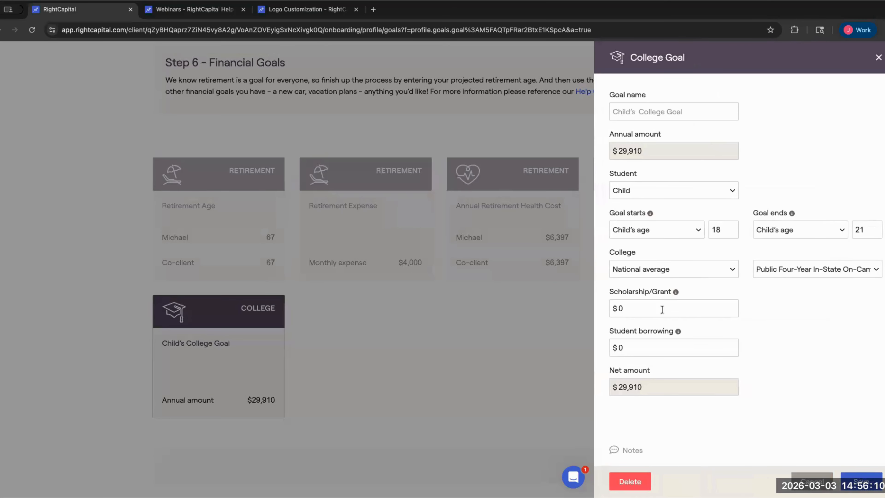
click(657, 308)
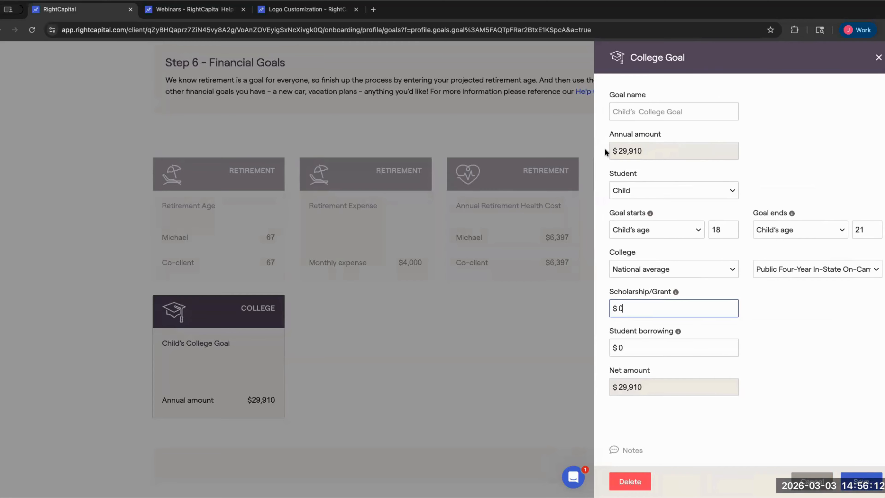
drag(611, 151, 616, 188)
click(712, 240)
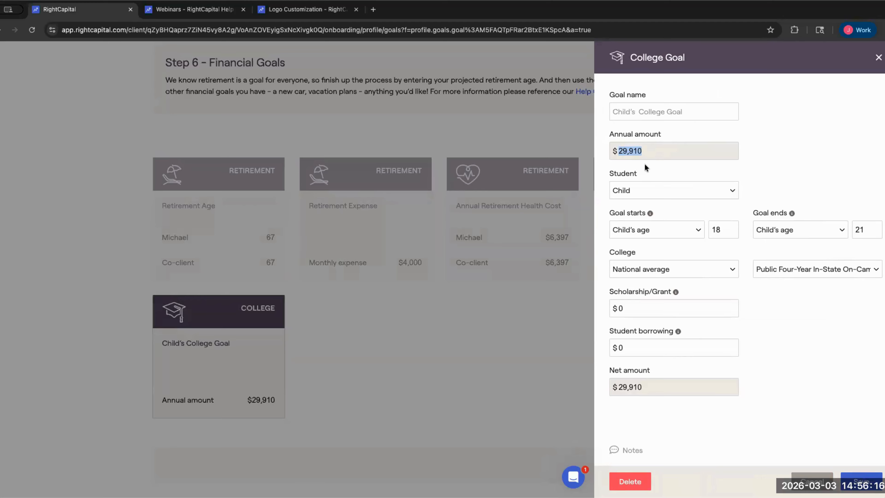
drag(646, 307, 595, 304)
text(10000)
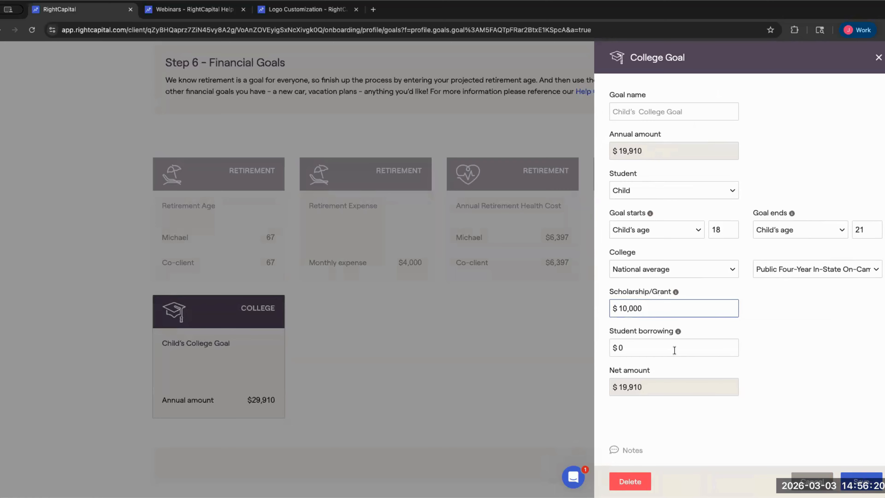
click(860, 481)
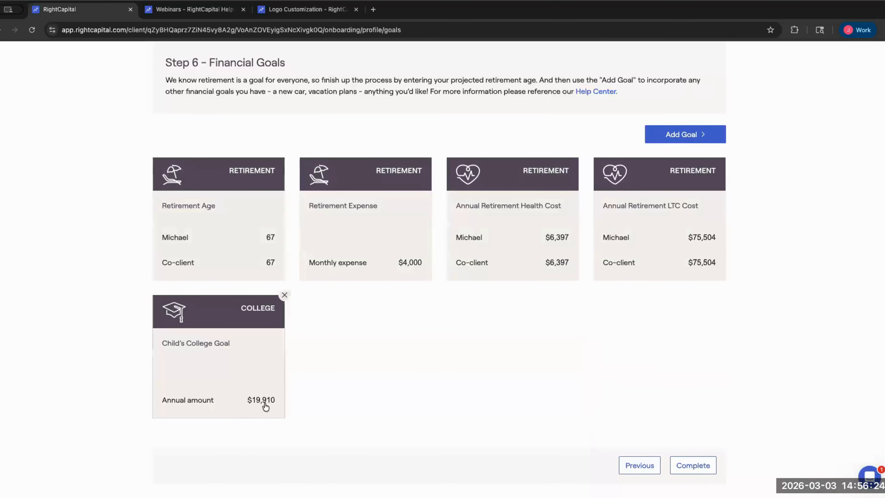
- Add a new Car goal starting in calendar year 2031
click(705, 139)
mouse_move(702, 150)
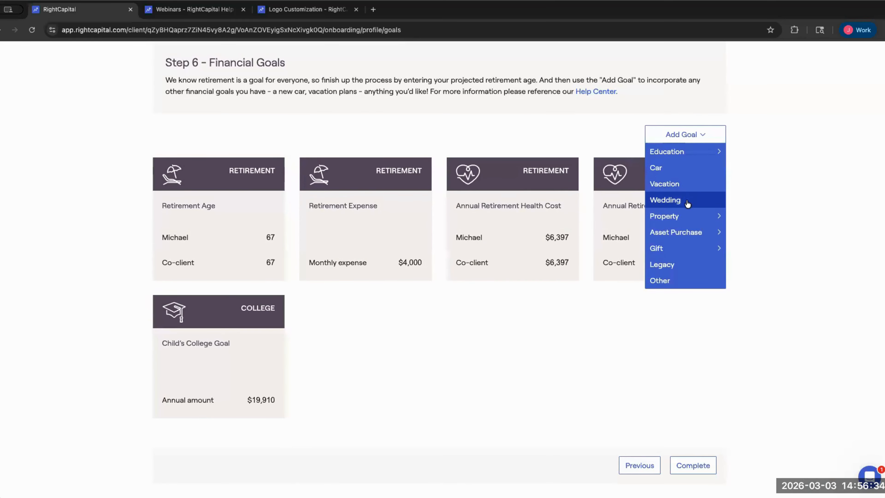
mouse_move(676, 222)
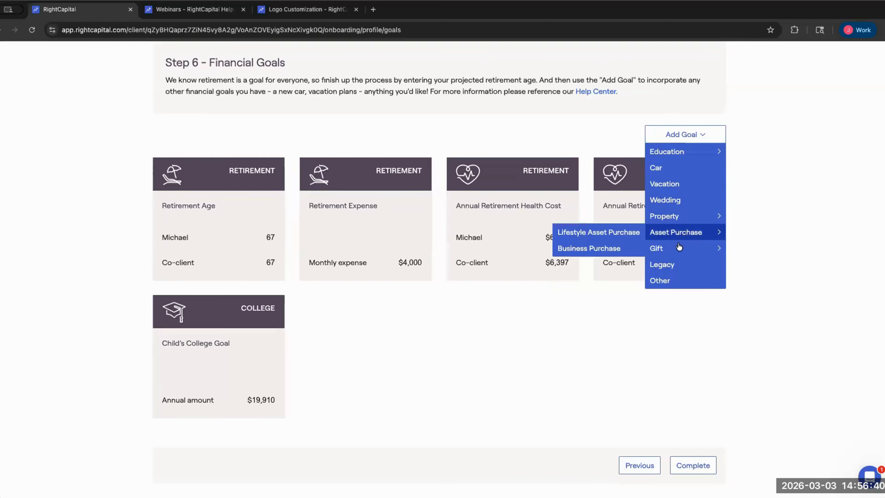
click(657, 174)
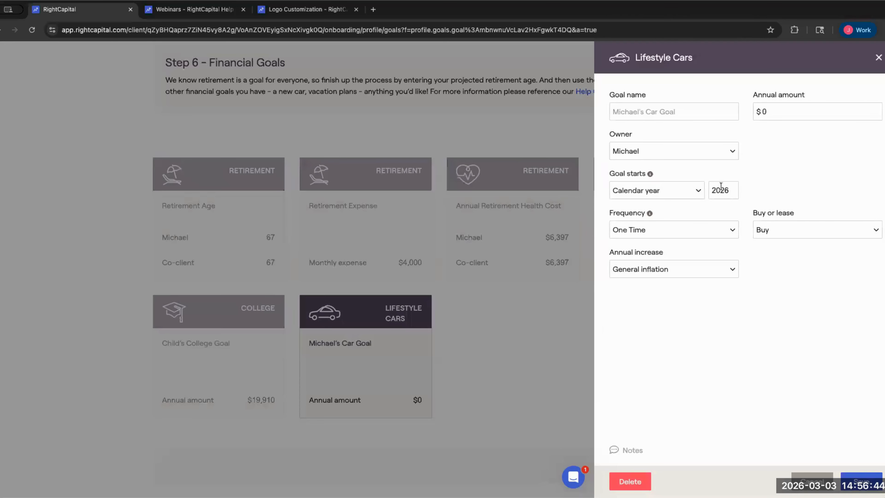
click(697, 192)
click(706, 168)
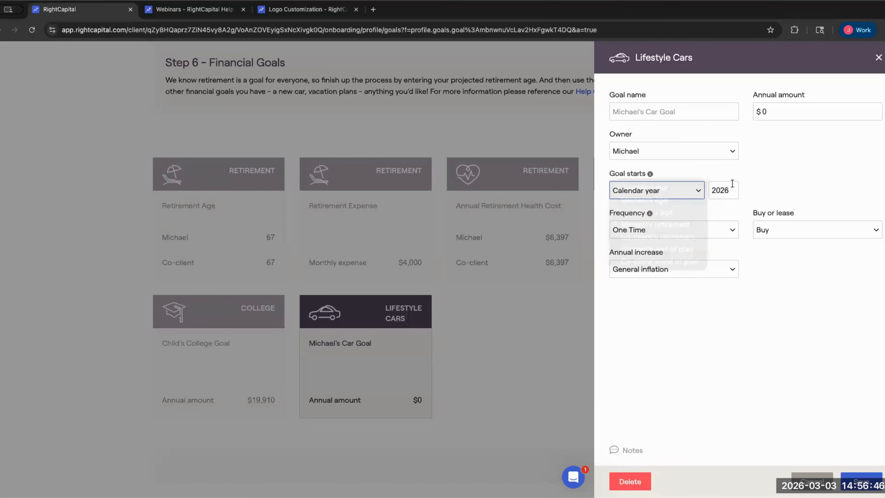
click(732, 185)
key(BackSpace)
key(BackSpace)
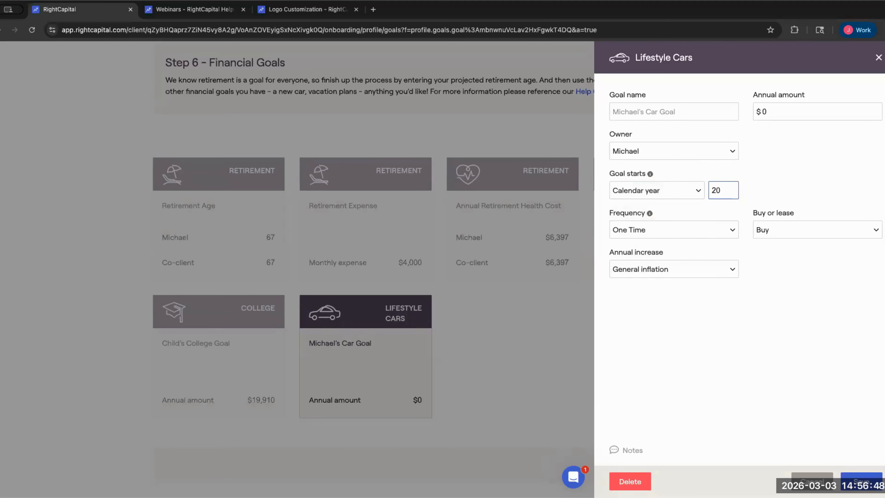
text(31)
- Set the car amount to $30,000 and choose to finance it
click(755, 111)
key(BackSpace)
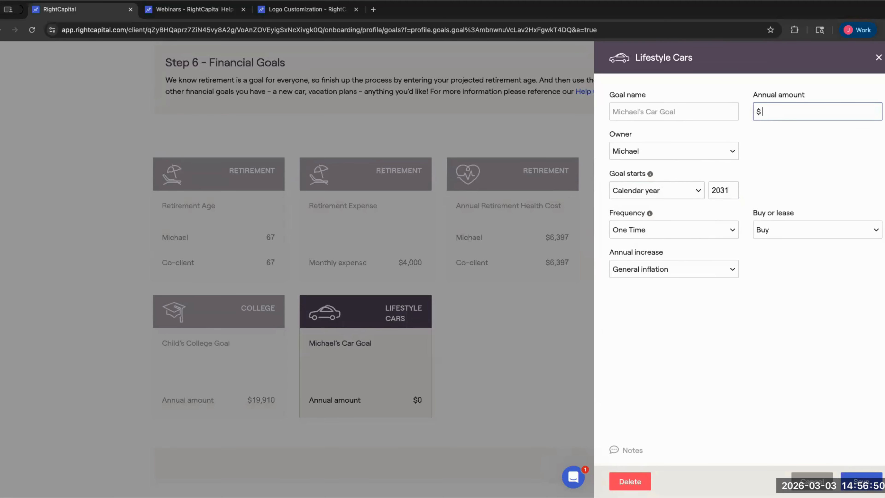
text(300000)
click(772, 231)
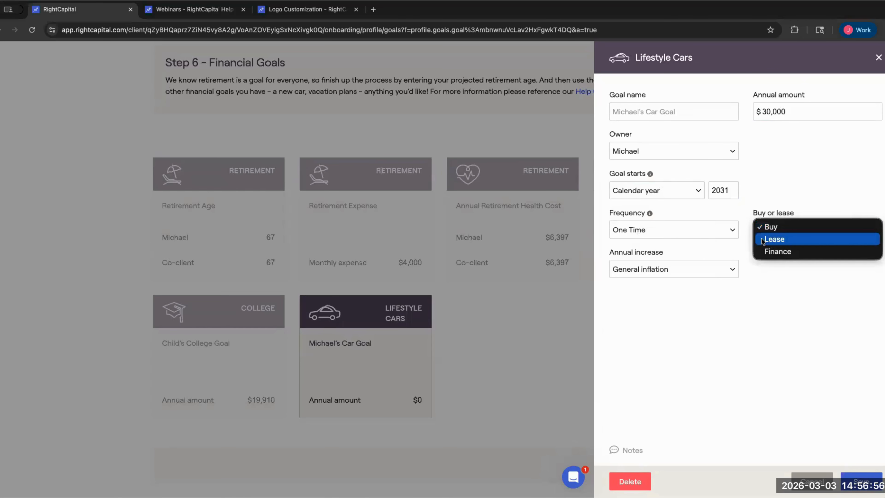
click(772, 238)
click(772, 232)
click(777, 240)
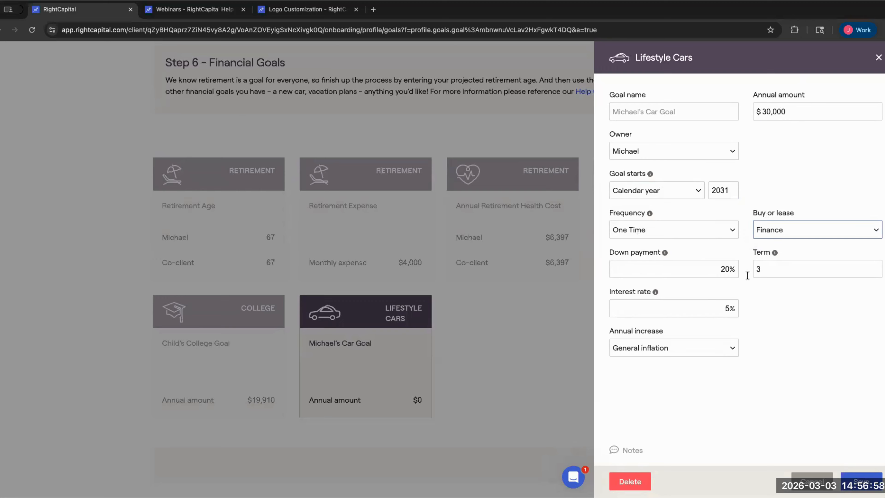
- Set a 25% down payment with a 3-year term at 5% interest, and save the goal
click(671, 273)
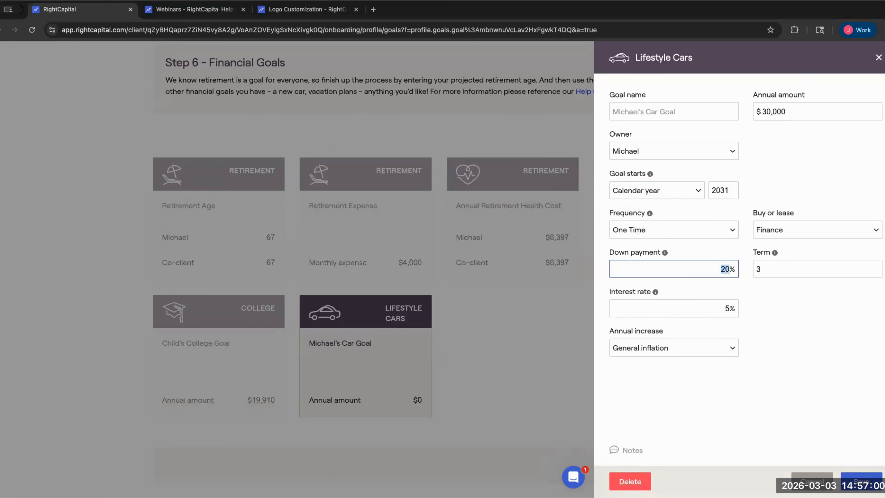
key(Delete)
key(Delete)
text(25)
drag(767, 269, 754, 272)
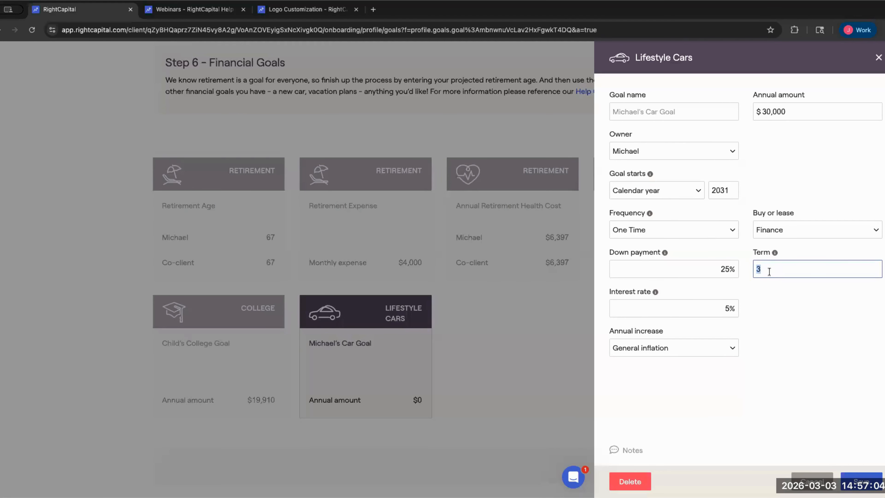
drag(717, 310, 746, 310)
click(730, 310)
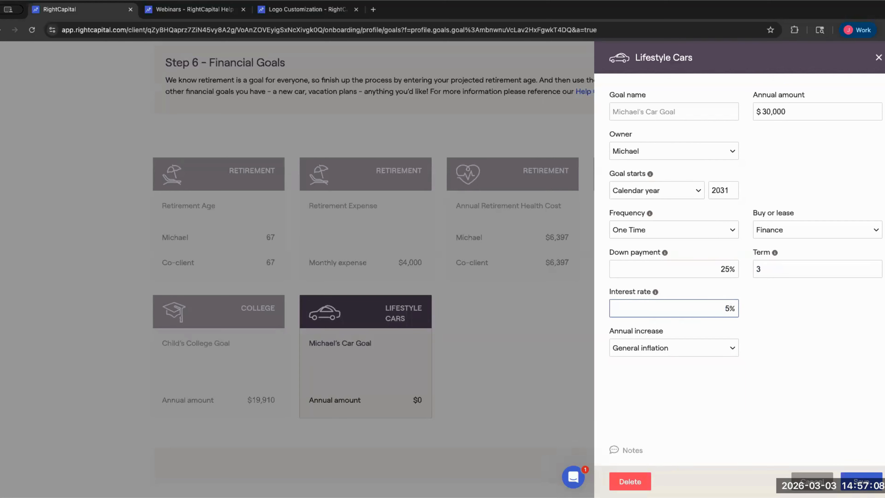
text(.9)
key(BackSpace)
key(BackSpace)
click(695, 356)
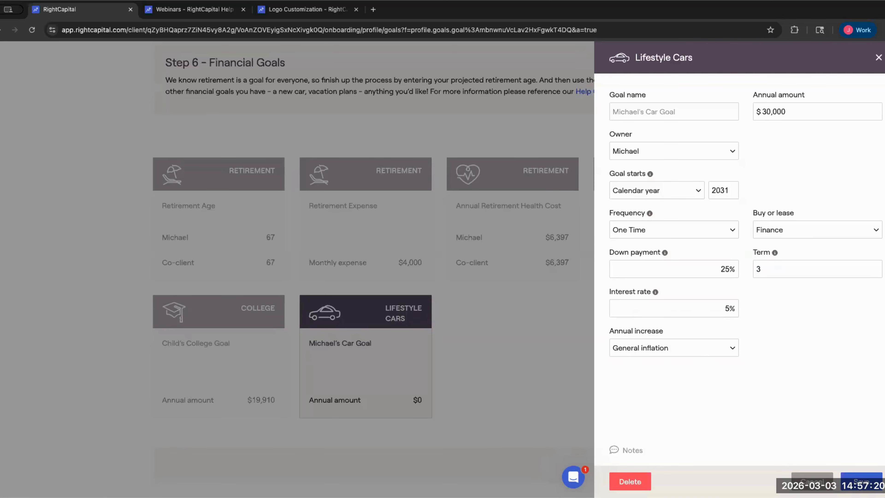
click(860, 481)
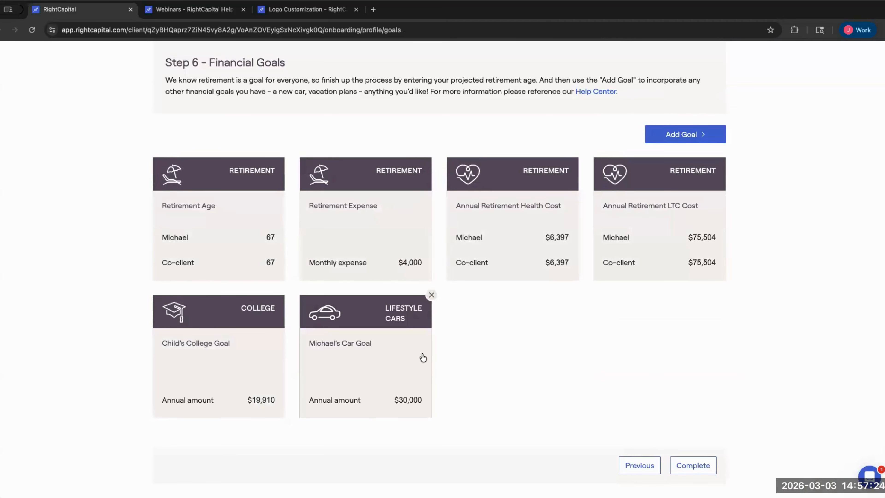
scroll(571, 332, up, 3)
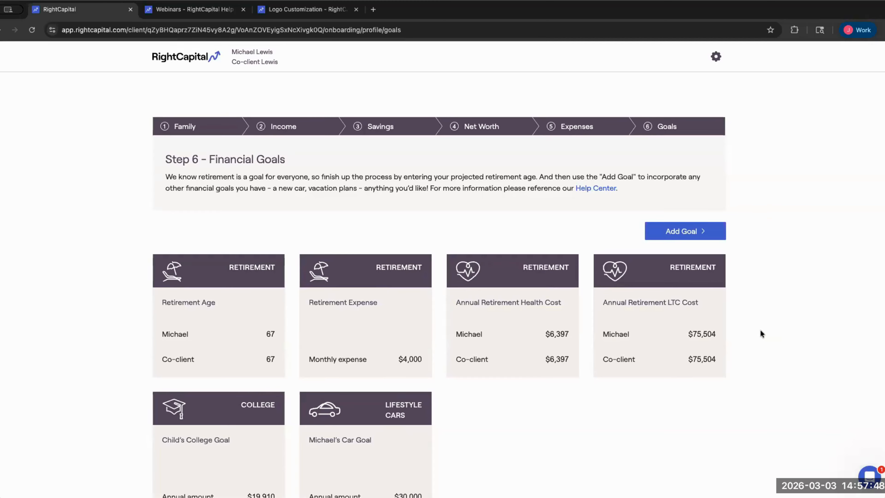
scroll(701, 319, down, 3)
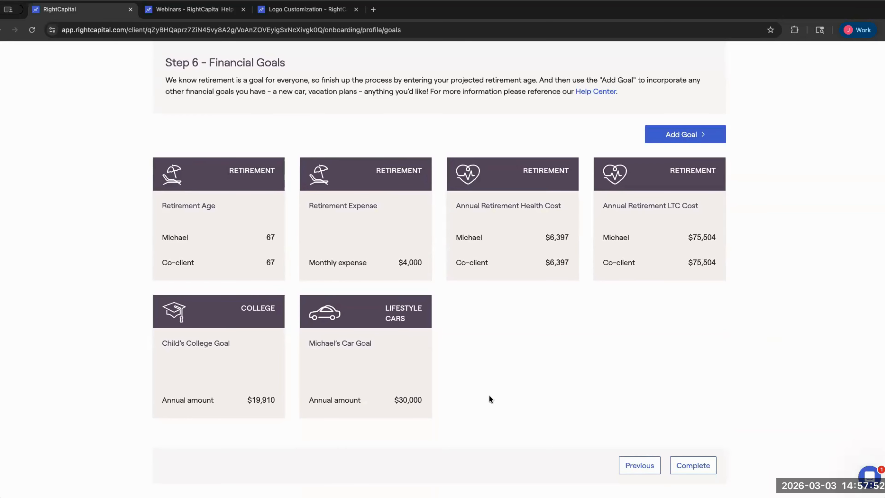
- Complete onboarding and review the profile's Goals, Income and Savings pages
click(685, 470)
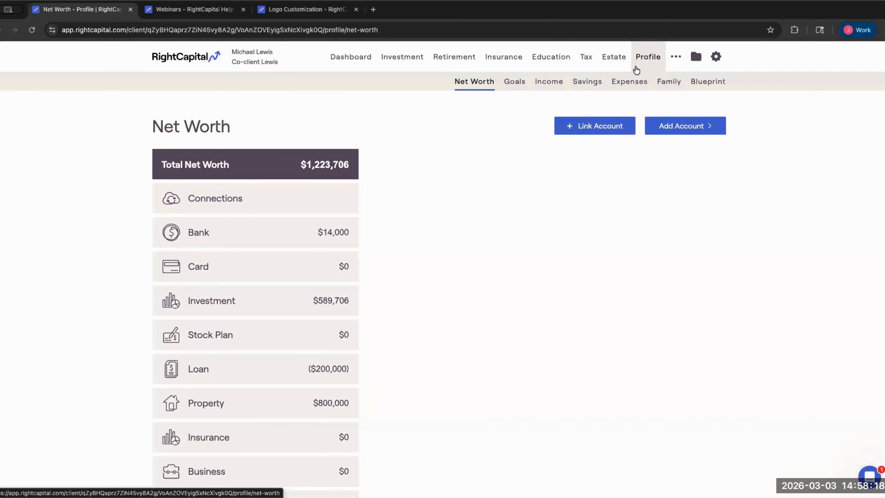
click(508, 87)
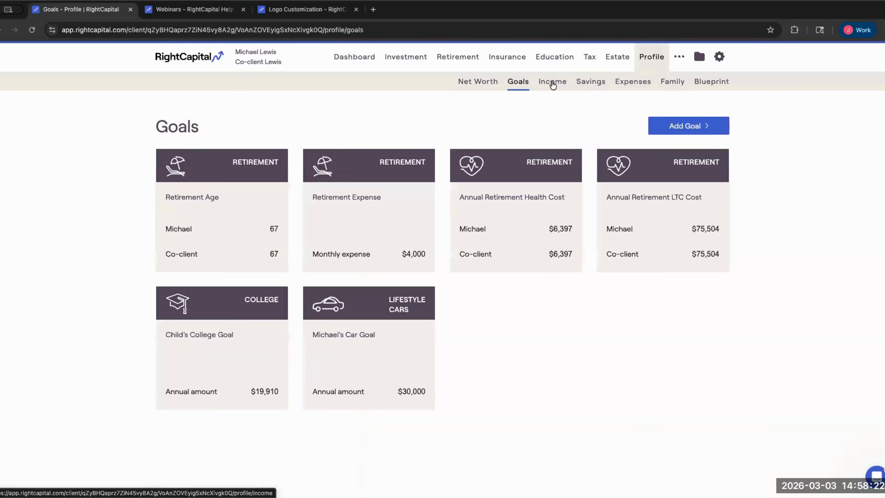
click(553, 86)
click(593, 87)
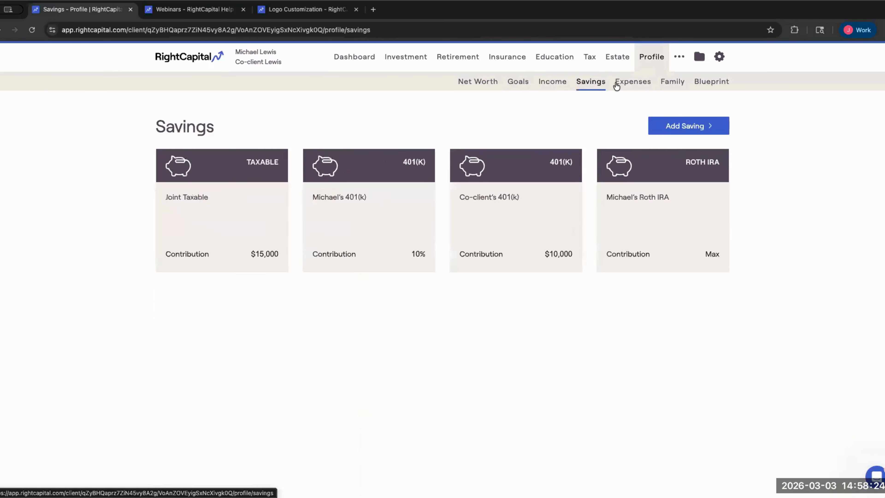
- Check the Expenses and Family pages, return to Net Worth, then open the Retirement analysis
click(625, 83)
click(664, 84)
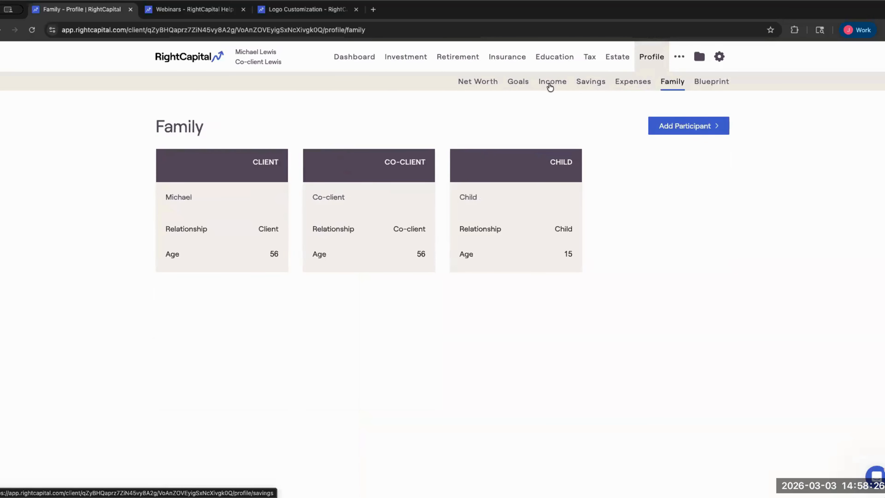
click(480, 83)
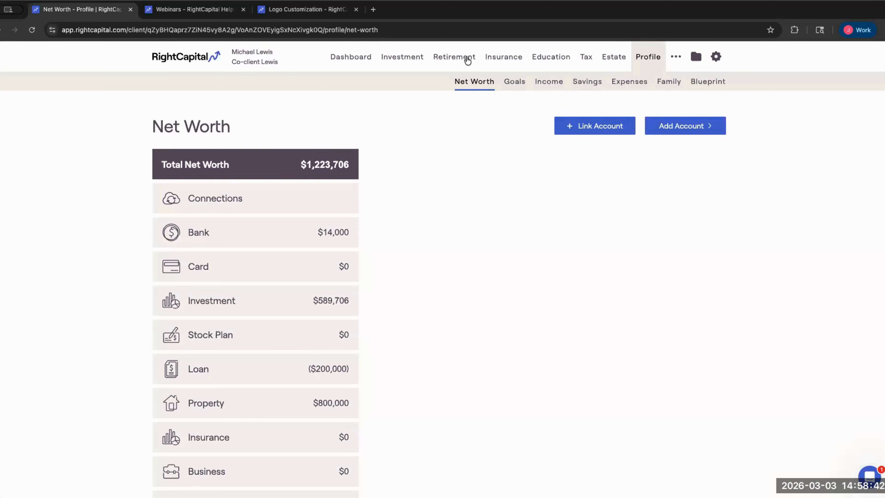
click(474, 77)
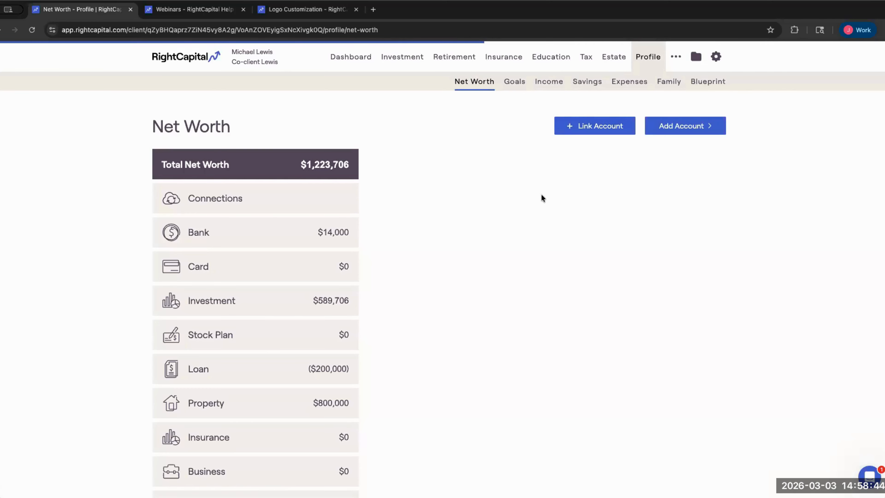